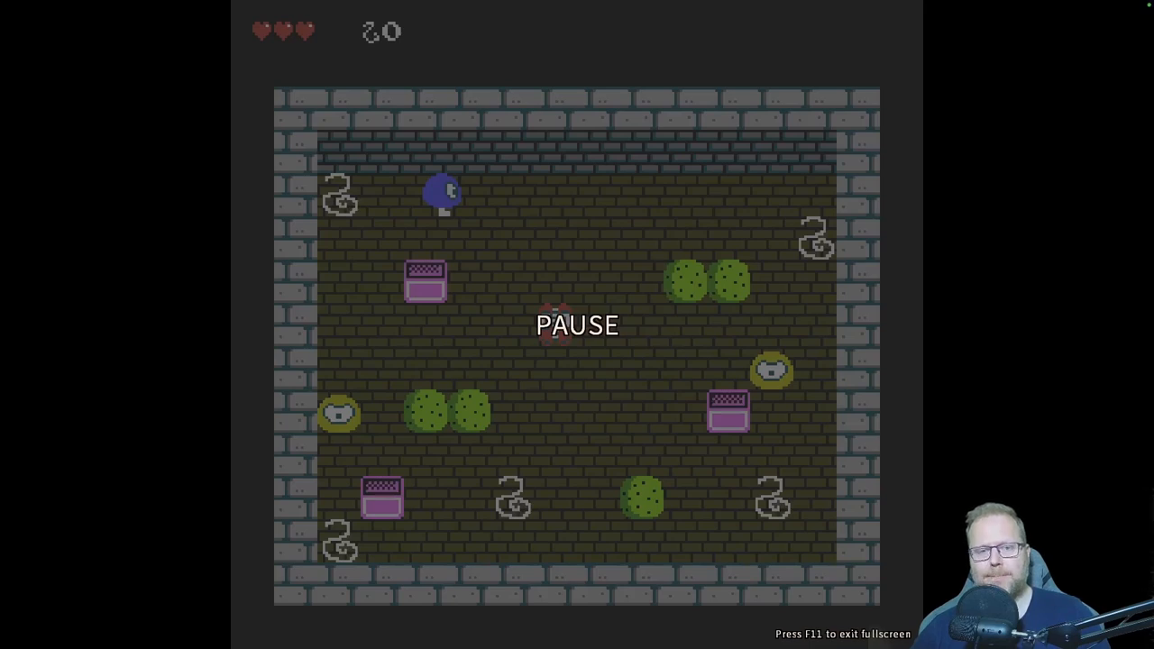
key("Escape")
key("Right")
key("Down")
key("Up")
key("Left")
key("Down")
key("Left")
key("Right")
key("Up")
key("Left")
key("Right")
key("Left")
key("Left")
key("Down")
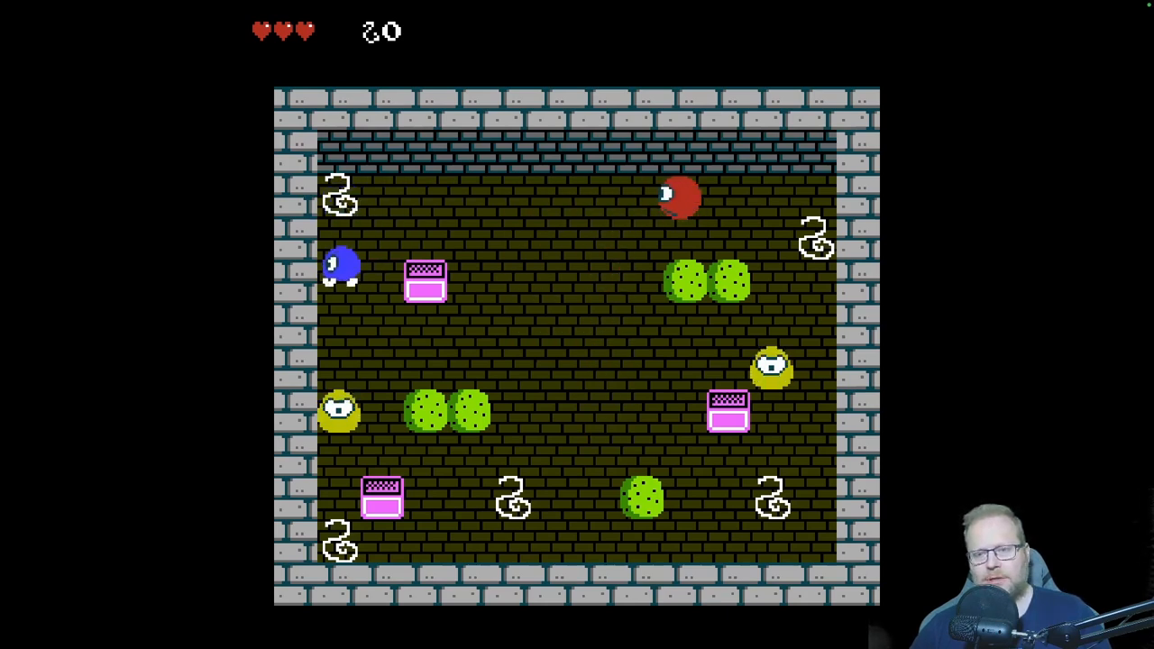
key("Right")
key("Left")
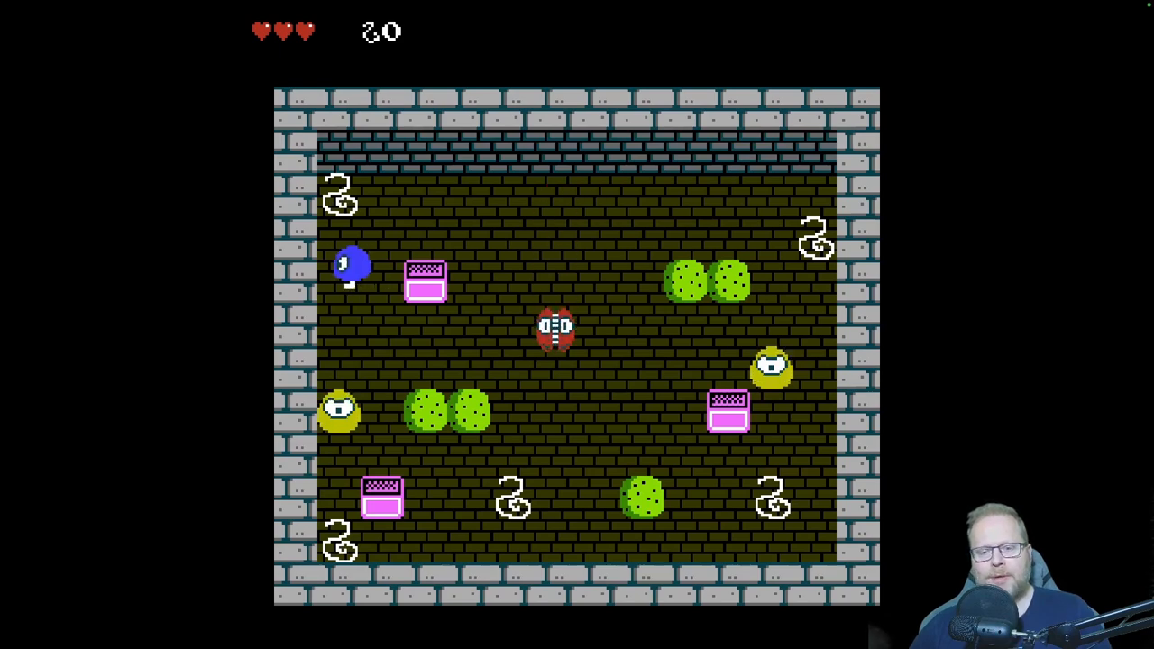
key("Up")
key("Right")
key("Right")
key("Down")
key("Up")
key("Right")
key("Down")
key("Up")
key("Right")
key("Down")
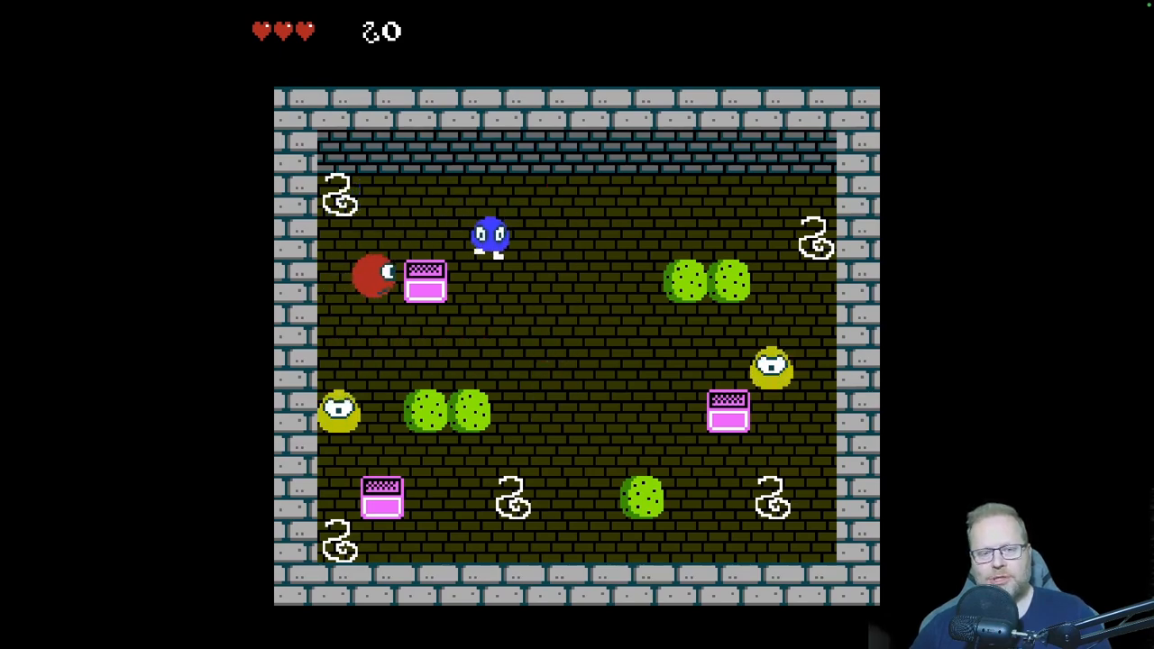
key("Left")
key("Up")
key("Right")
key("Down")
key("Down")
key("Right")
key("Down")
key("Left")
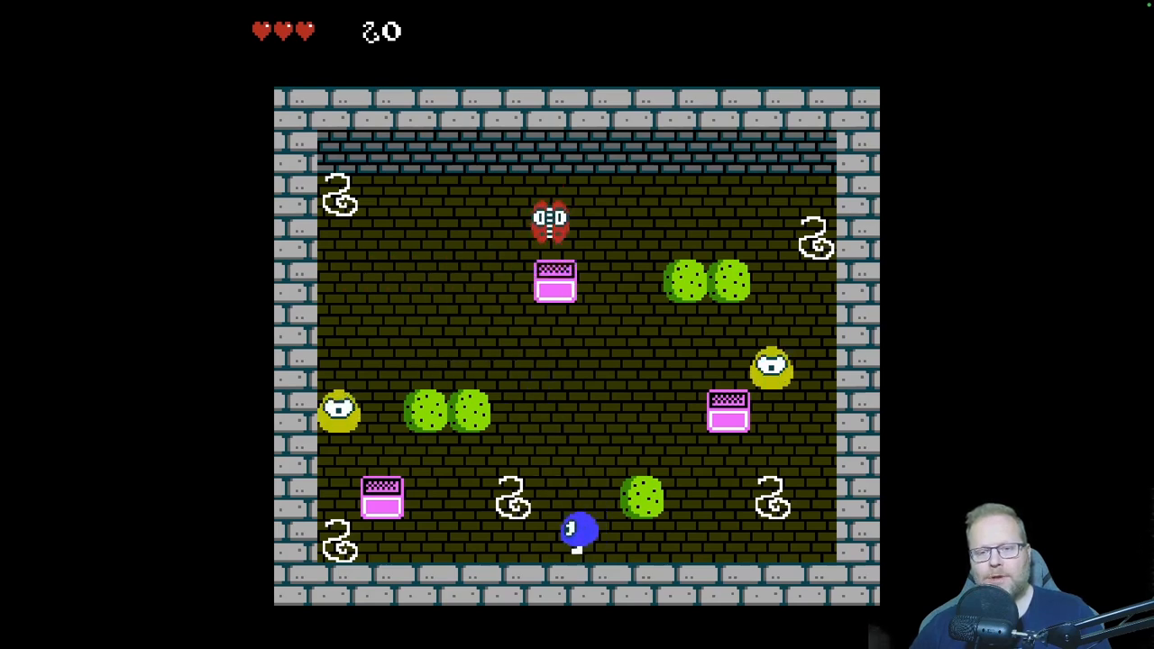
key("Down")
key("Right")
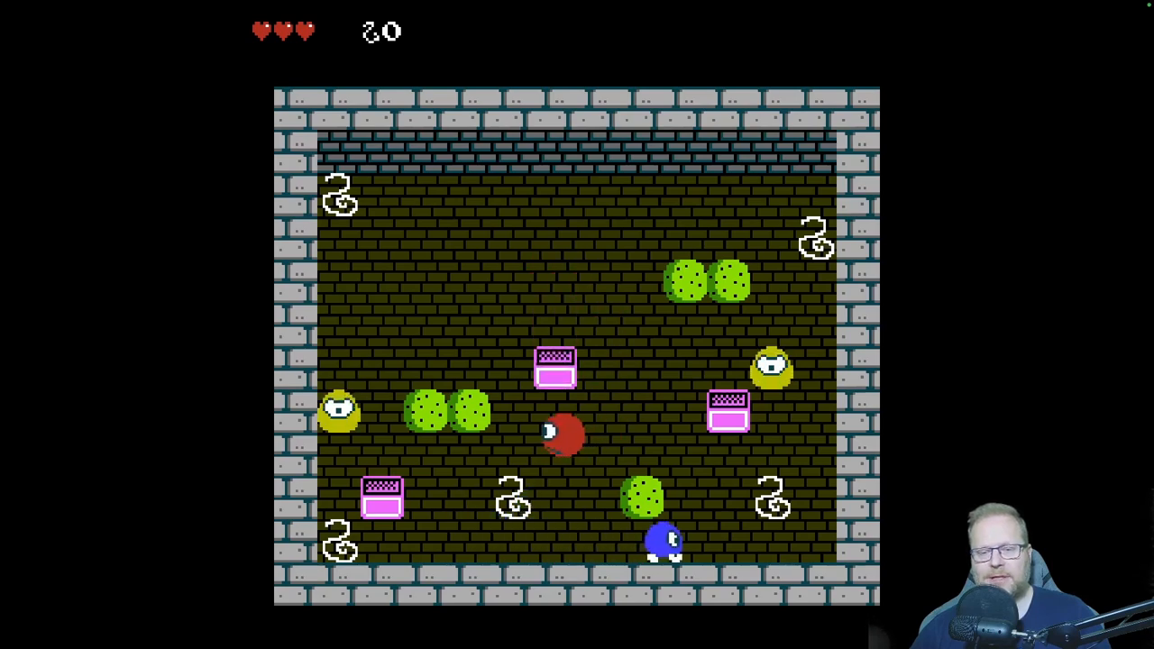
key("Up")
key("Down")
key("Left")
key("Right")
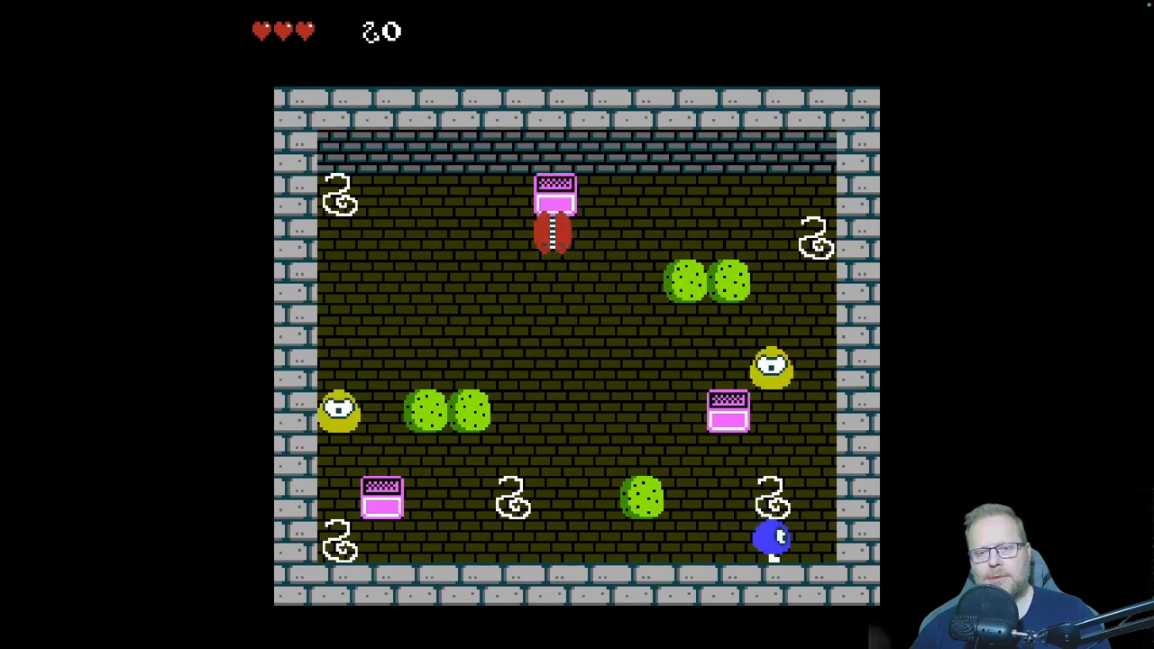
key("Up")
key("Left")
key("Right")
key("Right")
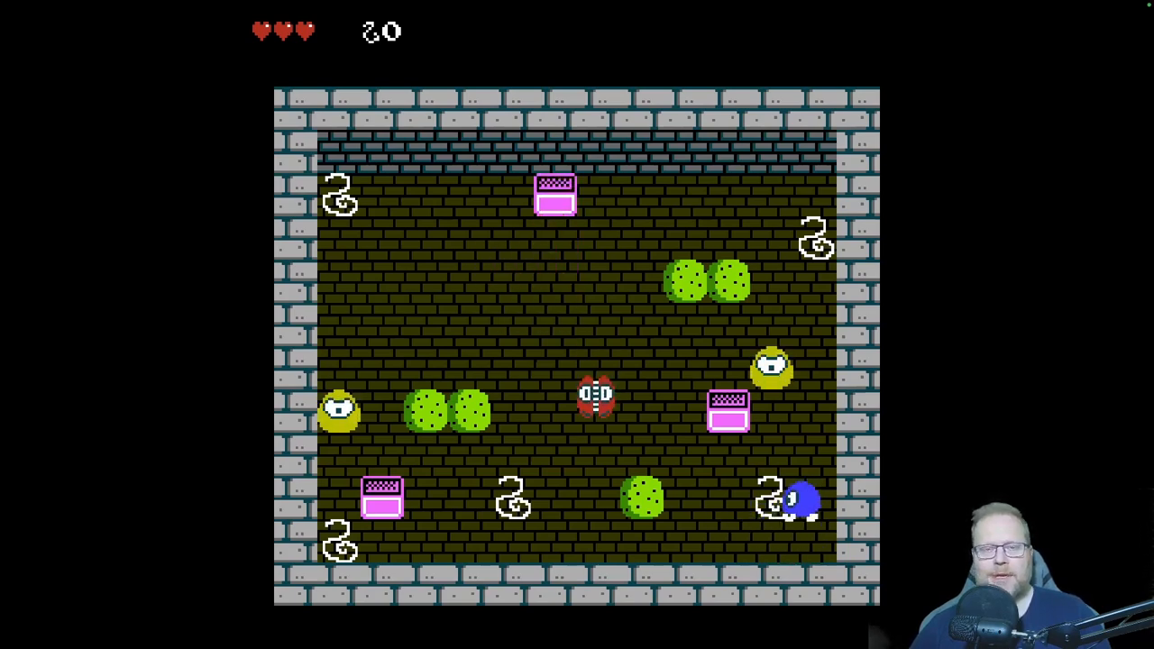
key("Left")
key("Right")
key("Left")
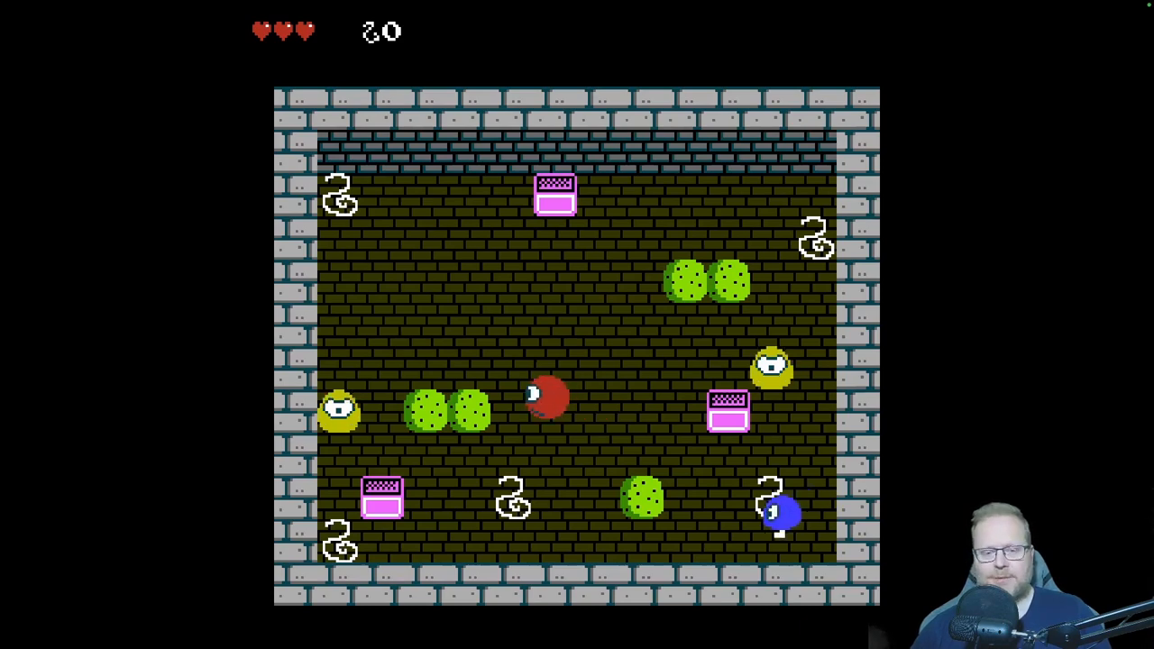
Switch to Safari and read the Pushable Blocks Module forum post, including its usage notes, tutorial video and BlockPusher Mod.zip attachment
key("F11")
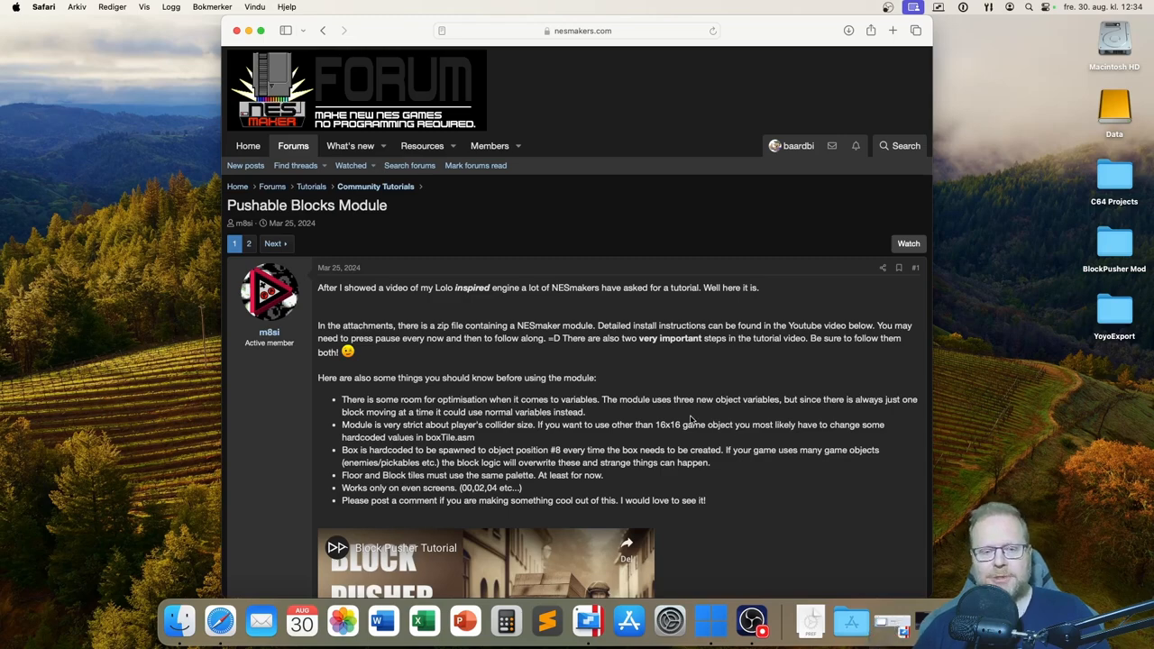
scroll(590, 368, "down", 8)
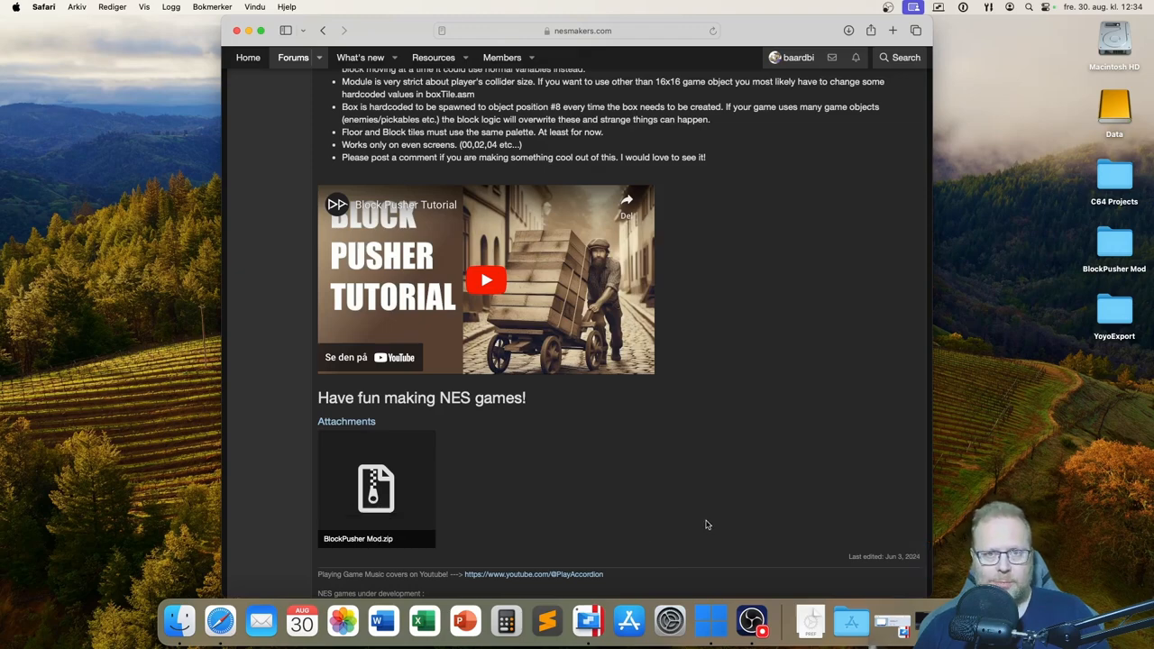
scroll(707, 525, "up", 3)
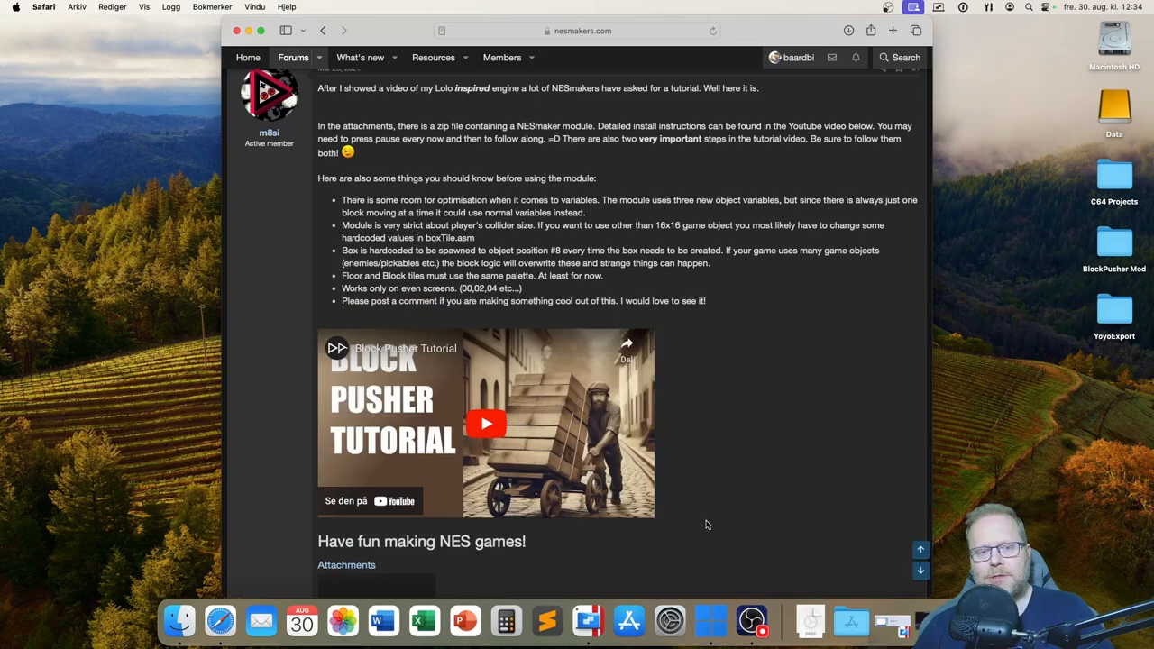
scroll(706, 525, "up", 3)
scroll(469, 361, "up", 1)
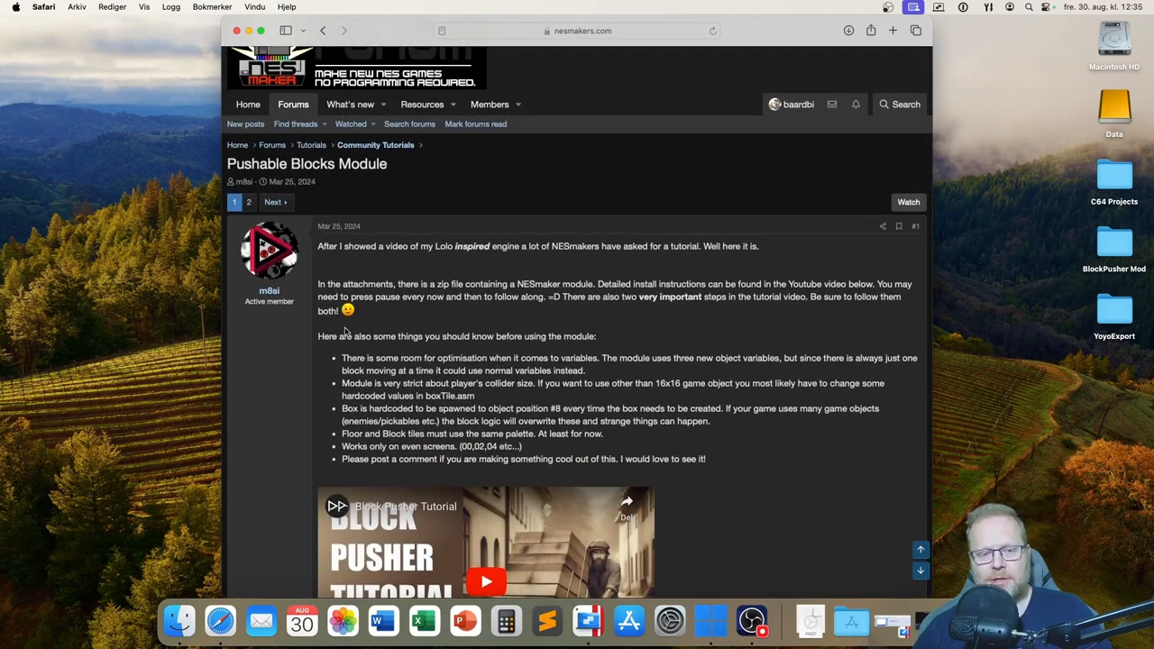
scroll(732, 405, "down", 3)
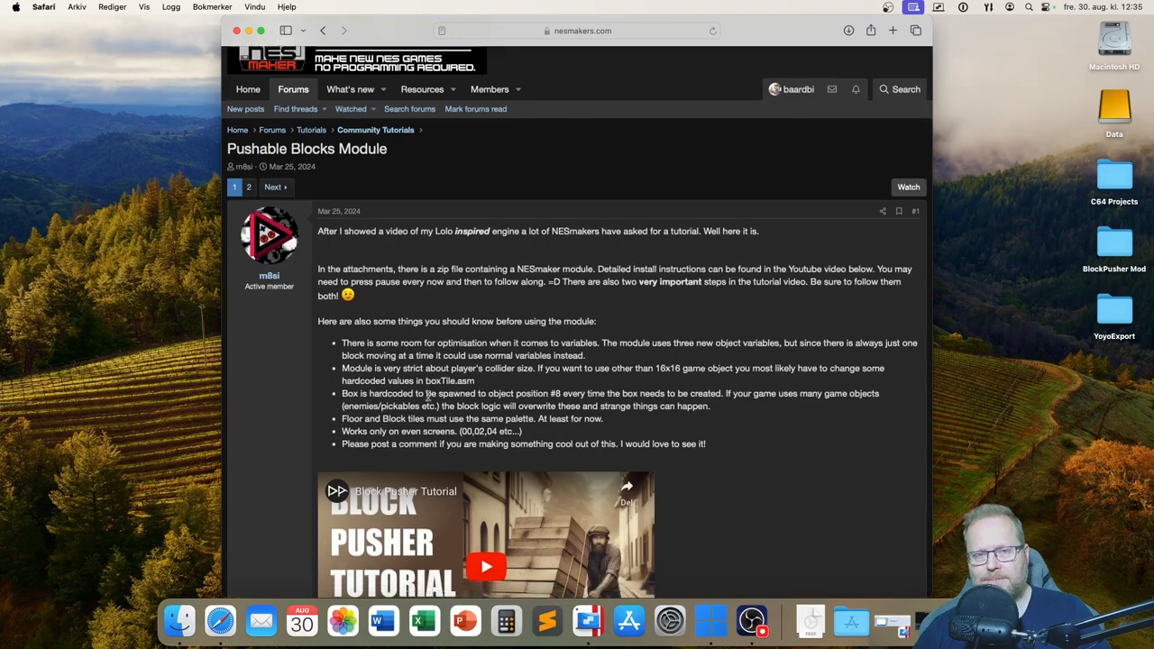
scroll(721, 407, "down", 2)
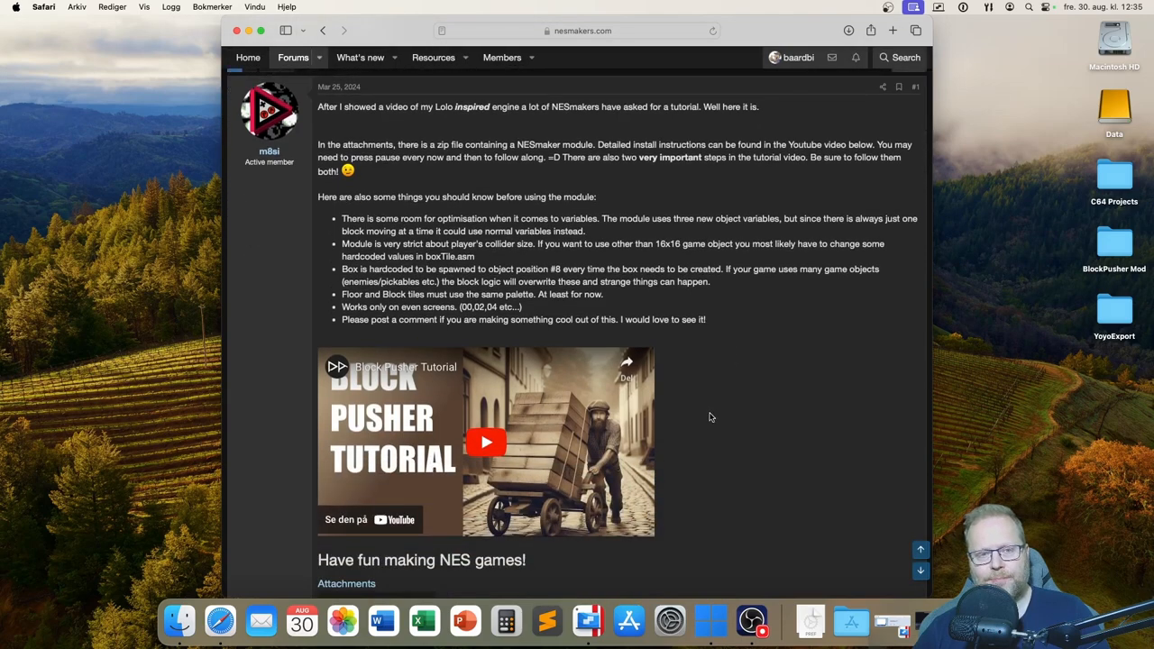
scroll(296, 202, "up", 4)
scroll(405, 505, "down", 4)
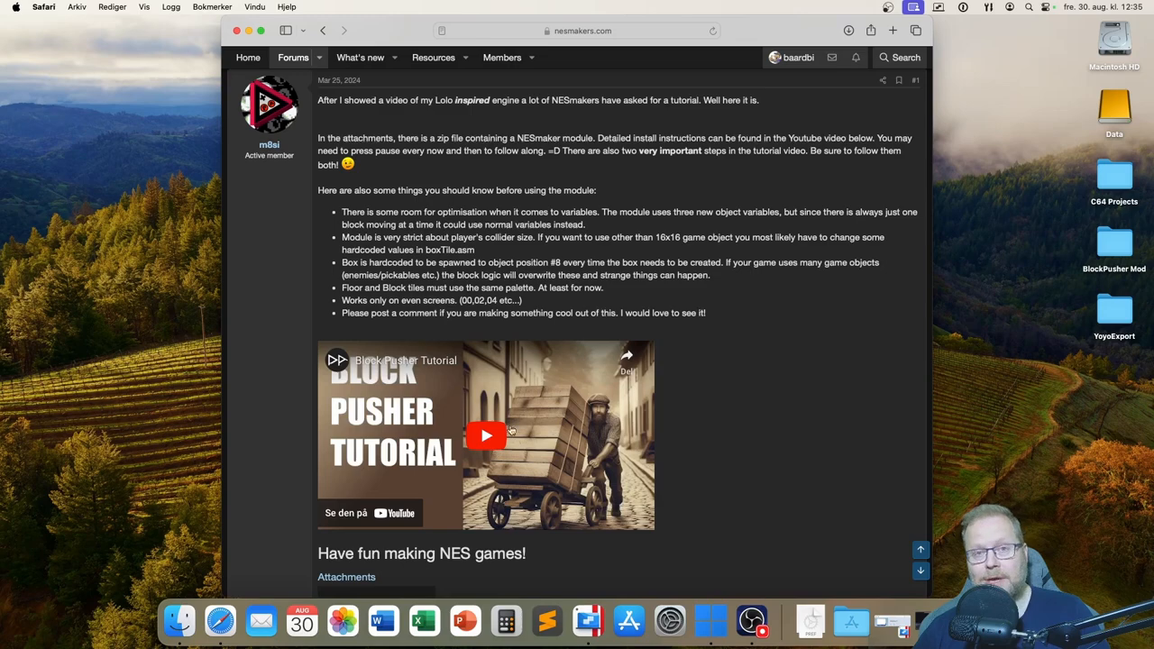
scroll(674, 465, "up", 5)
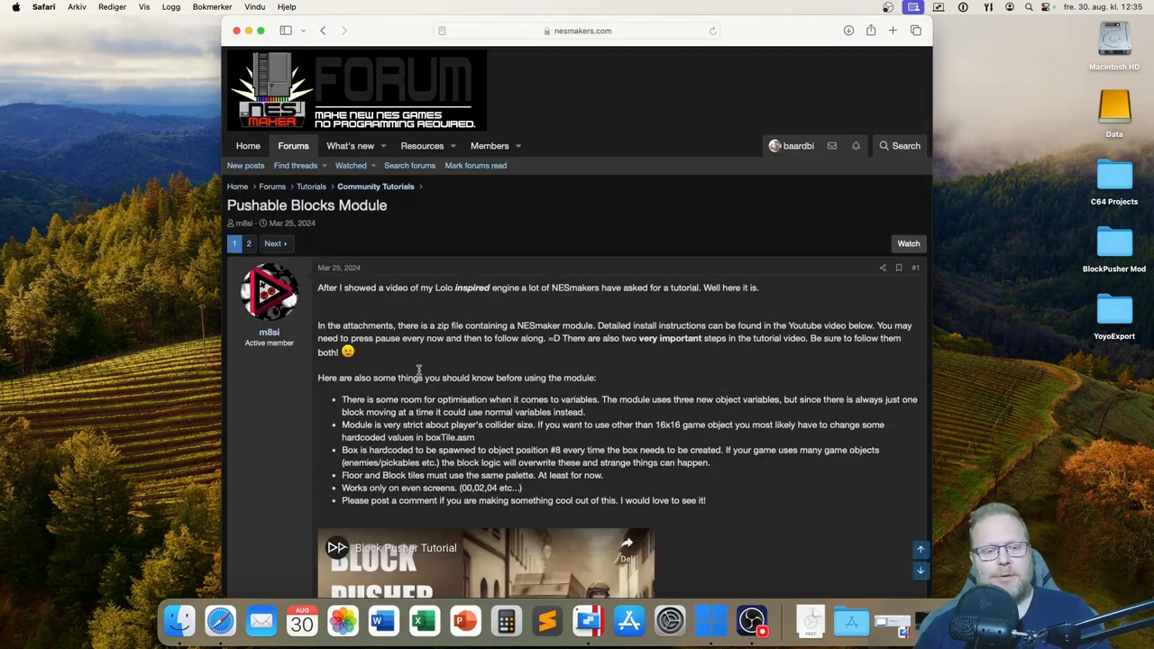
left_click(268, 335)
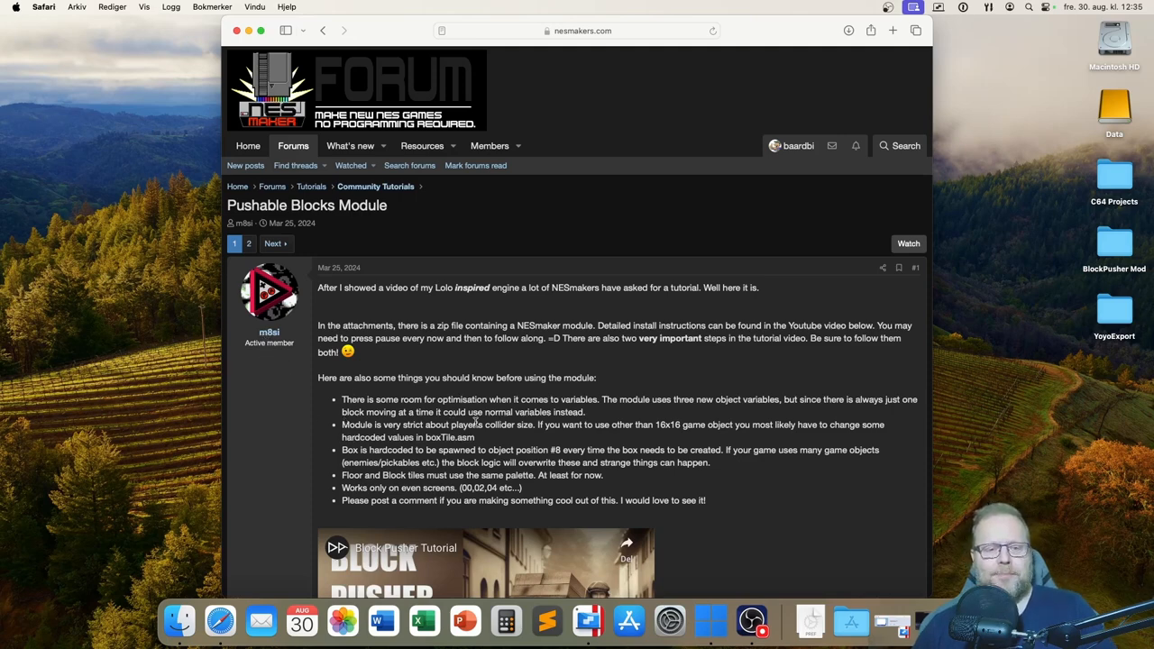
scroll(554, 429, "down", 5)
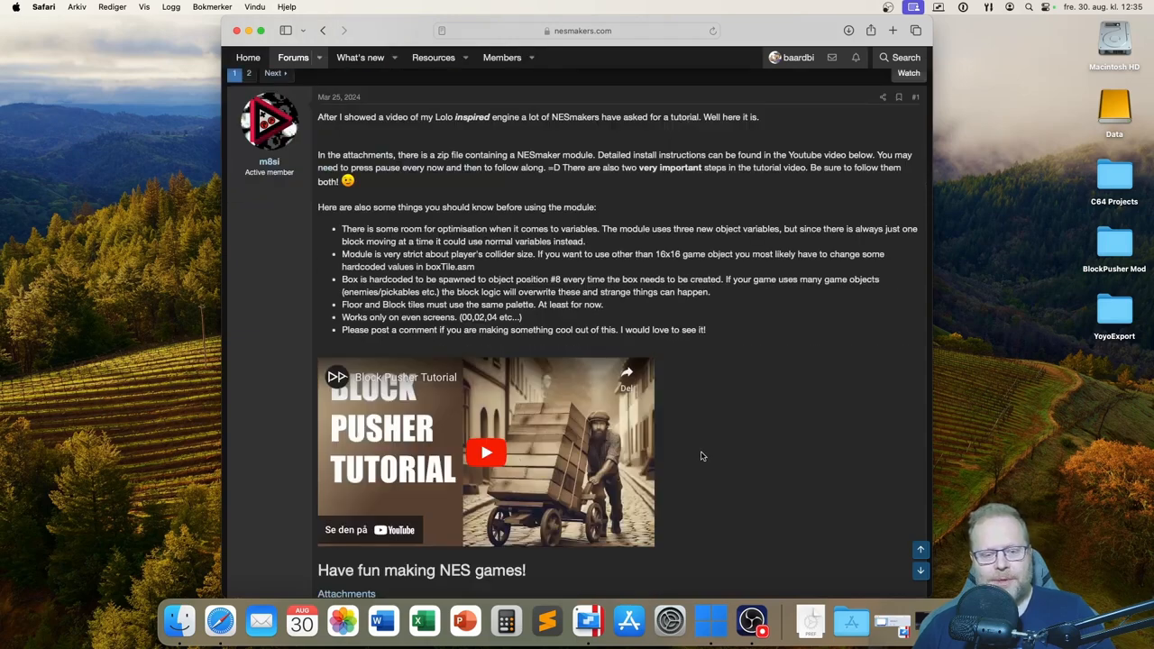
scroll(701, 456, "down", 6)
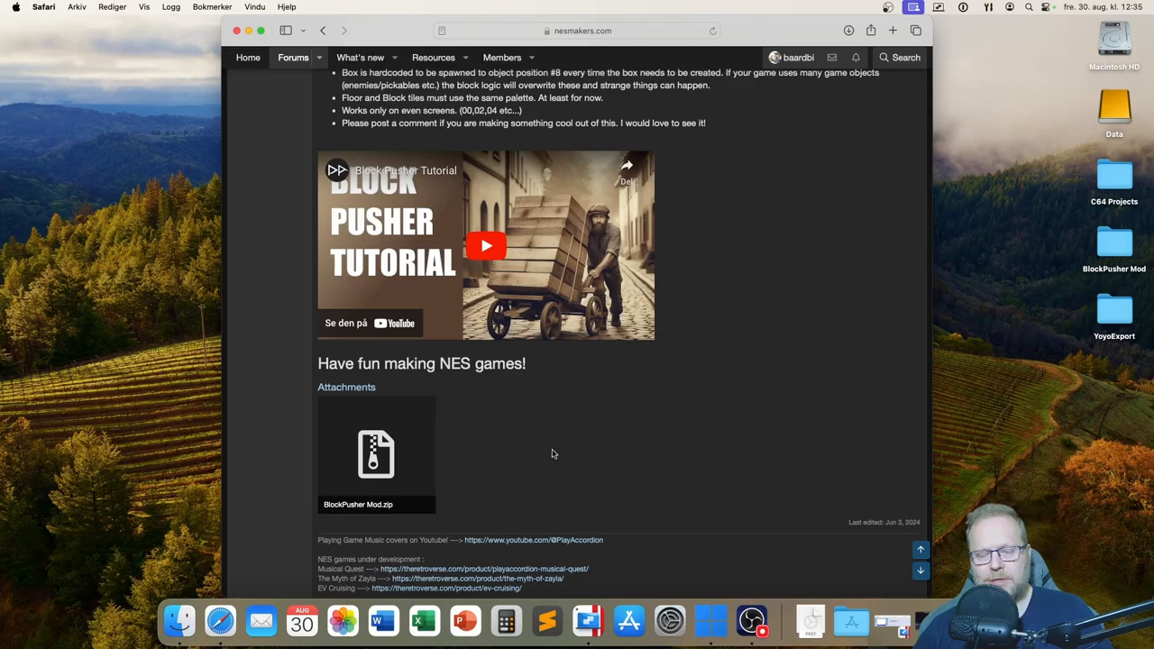
Return to the Windows desktop, leaving the running game and closing the YoyosQuest GameEngineData folder window
key("ctrl+Right")
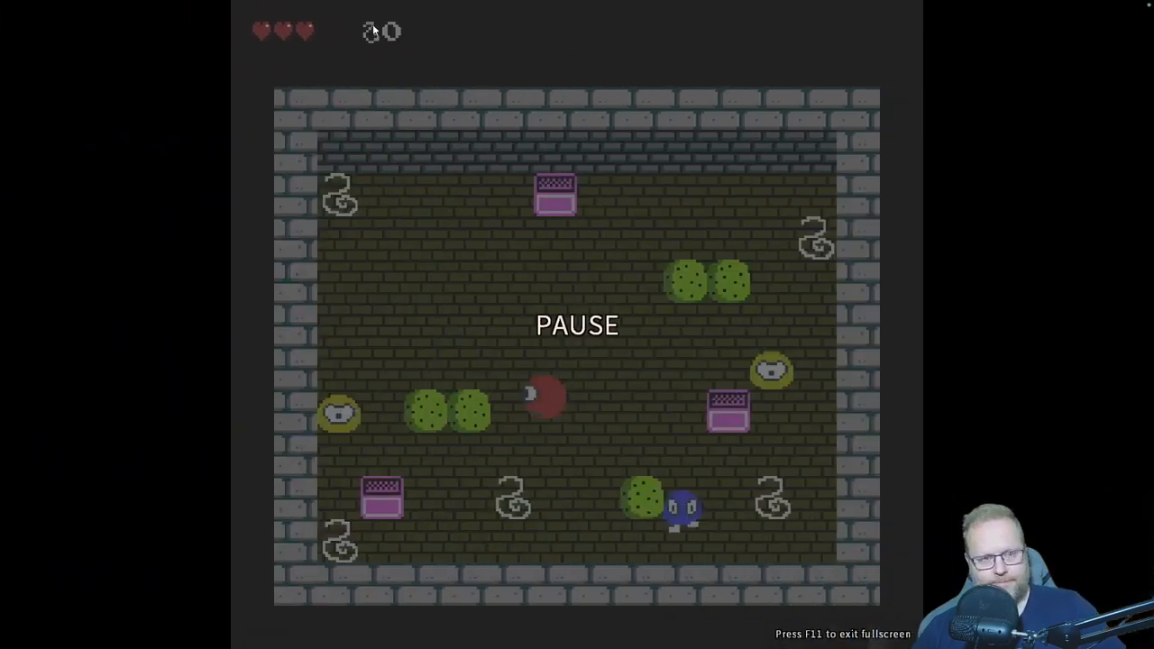
left_click(14, 6)
left_click(28, 98)
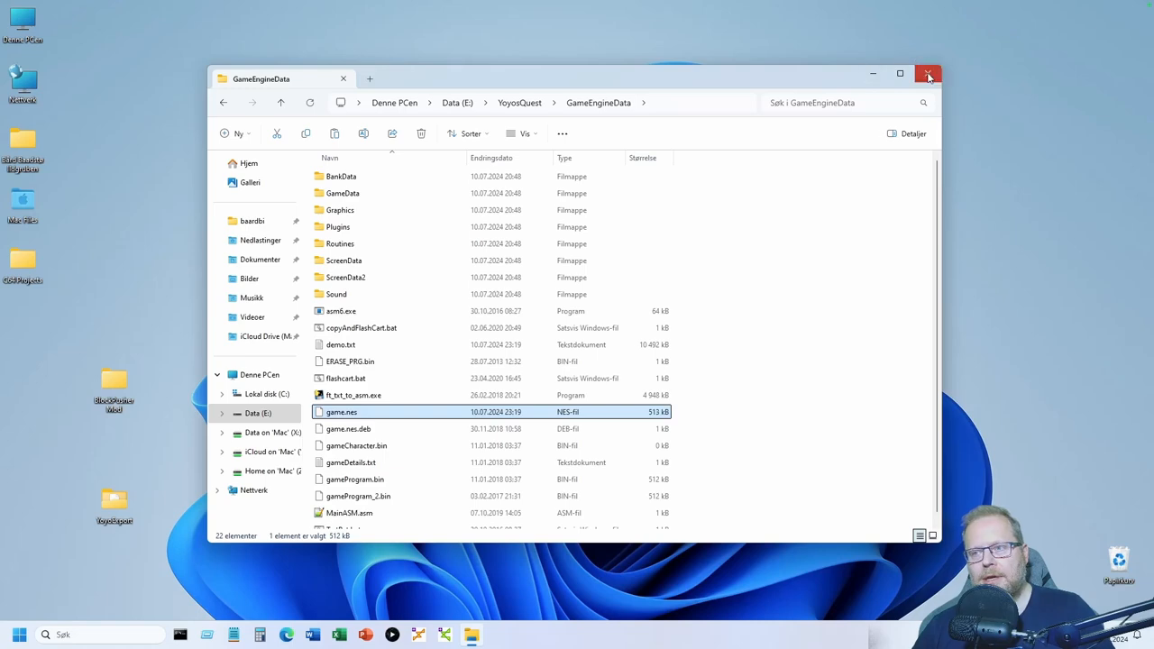
left_click(927, 73)
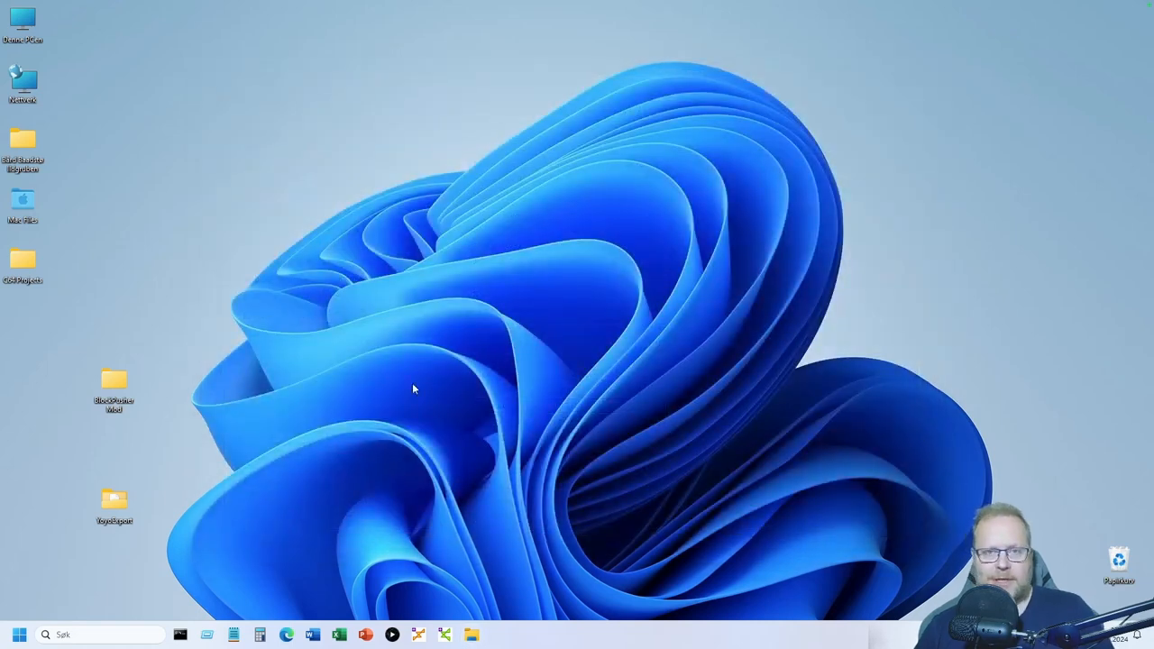
Open the BlockPusher Mod folder from the desktop and check its GameEngineData and Modules folders
double_click(108, 383)
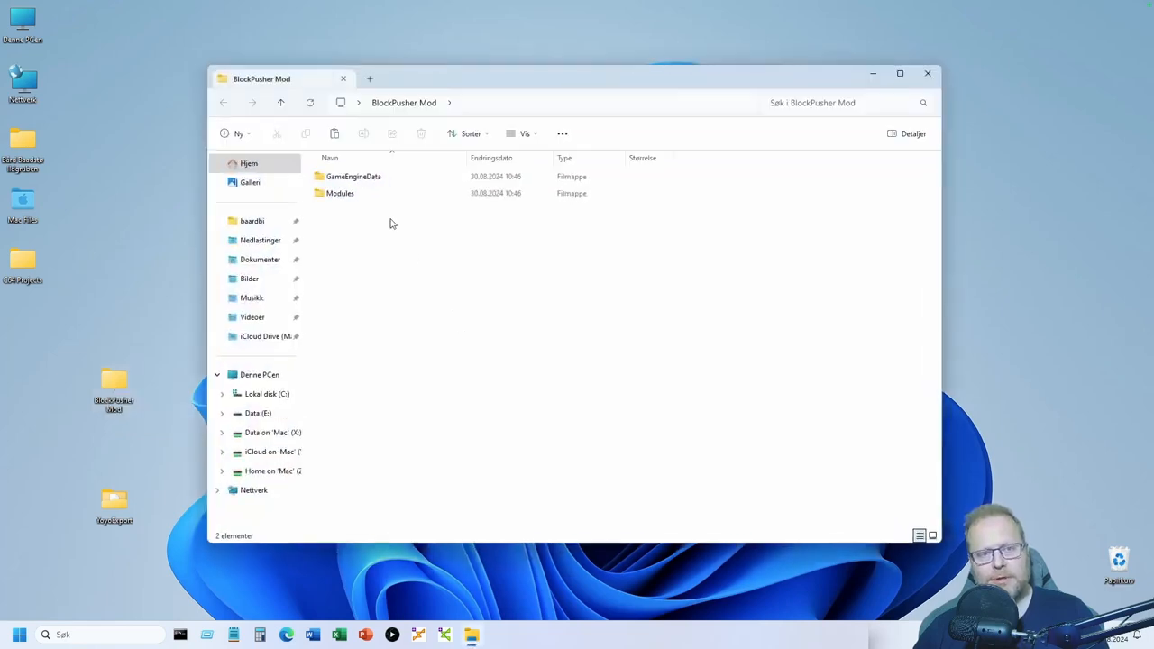
left_click(363, 193)
left_click(365, 180)
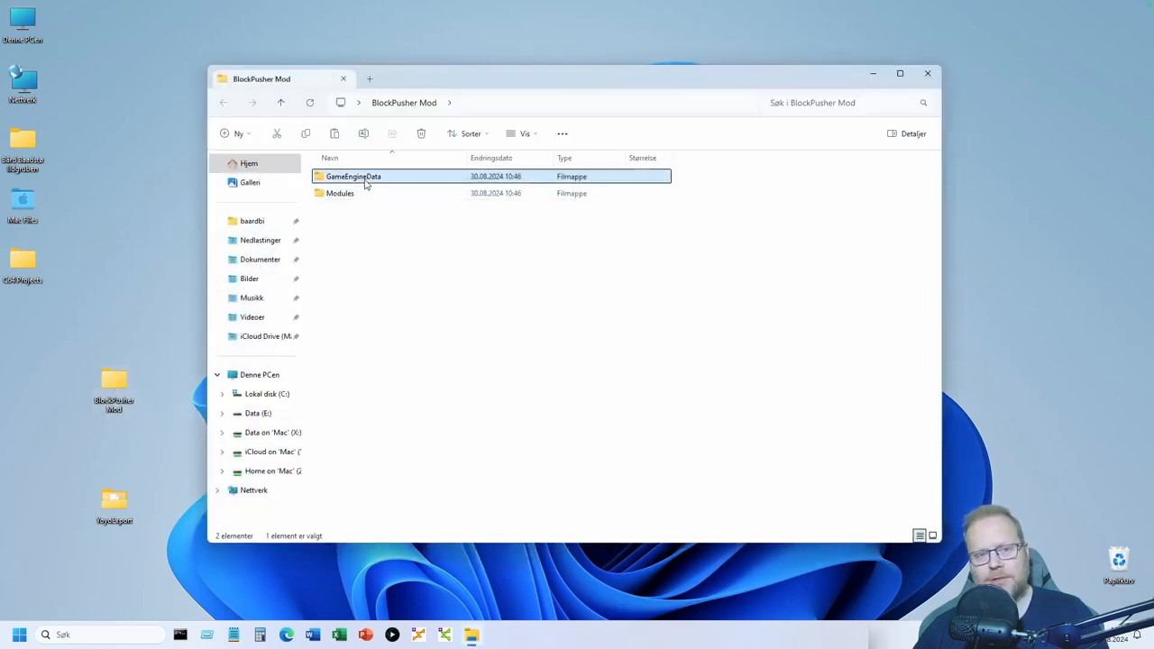
left_click(363, 193)
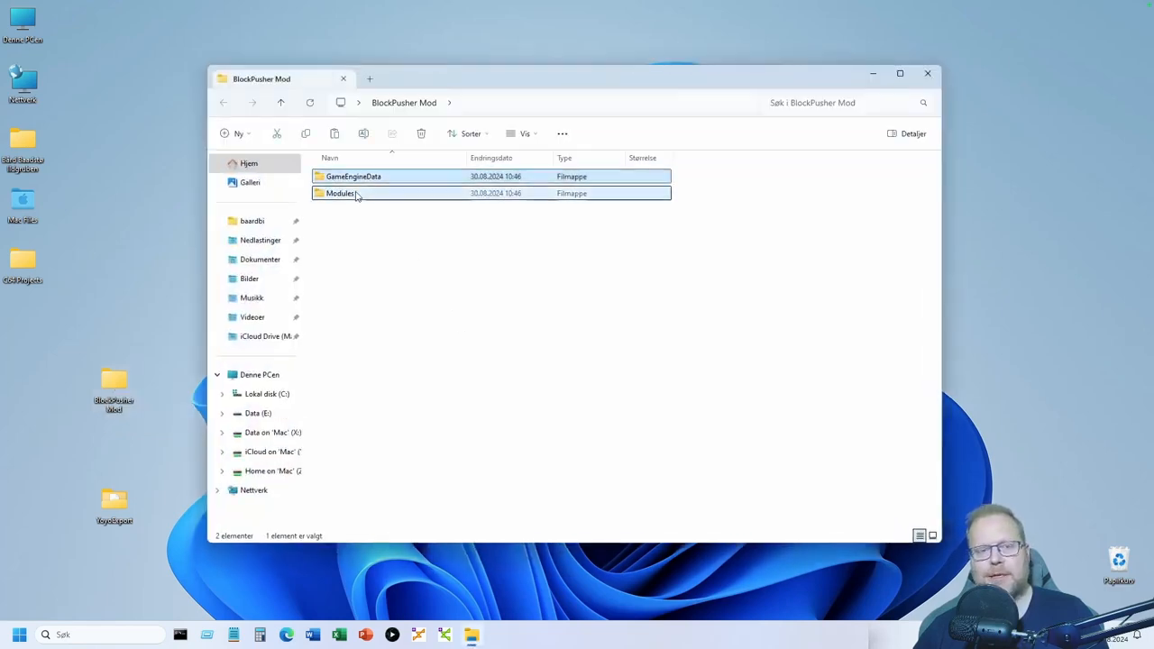
left_click(348, 306)
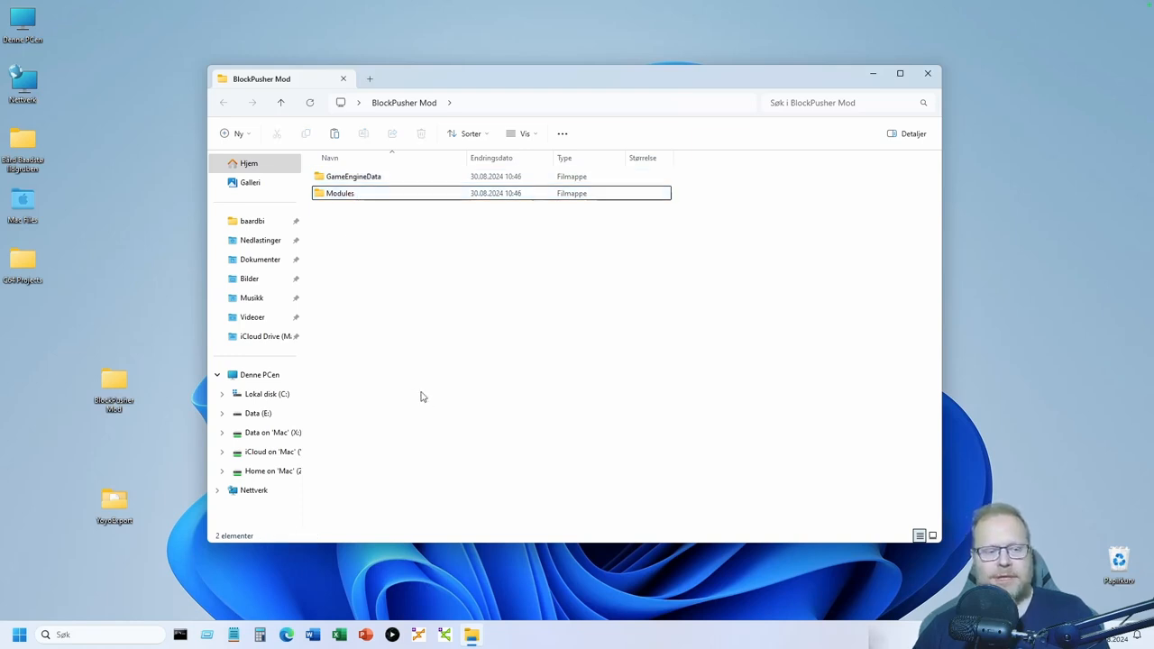
Open a second File Explorer window on the Data (E:) drive and arrange it beside the BlockPusher Mod window
right_click(476, 639)
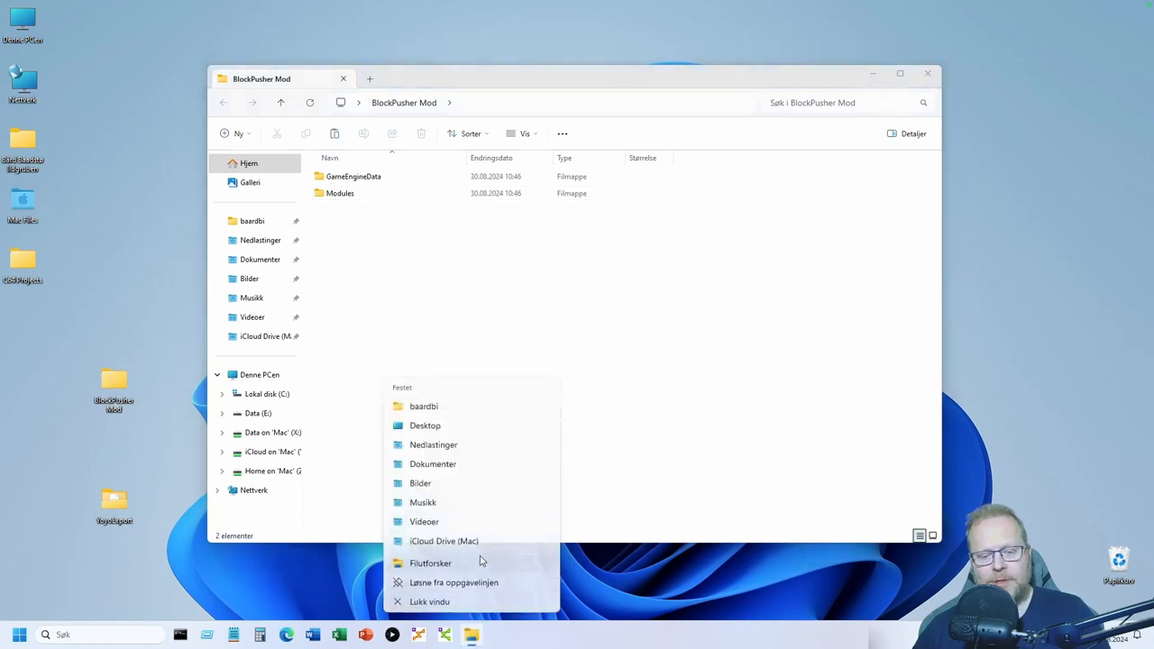
left_click(480, 561)
double_click(712, 200)
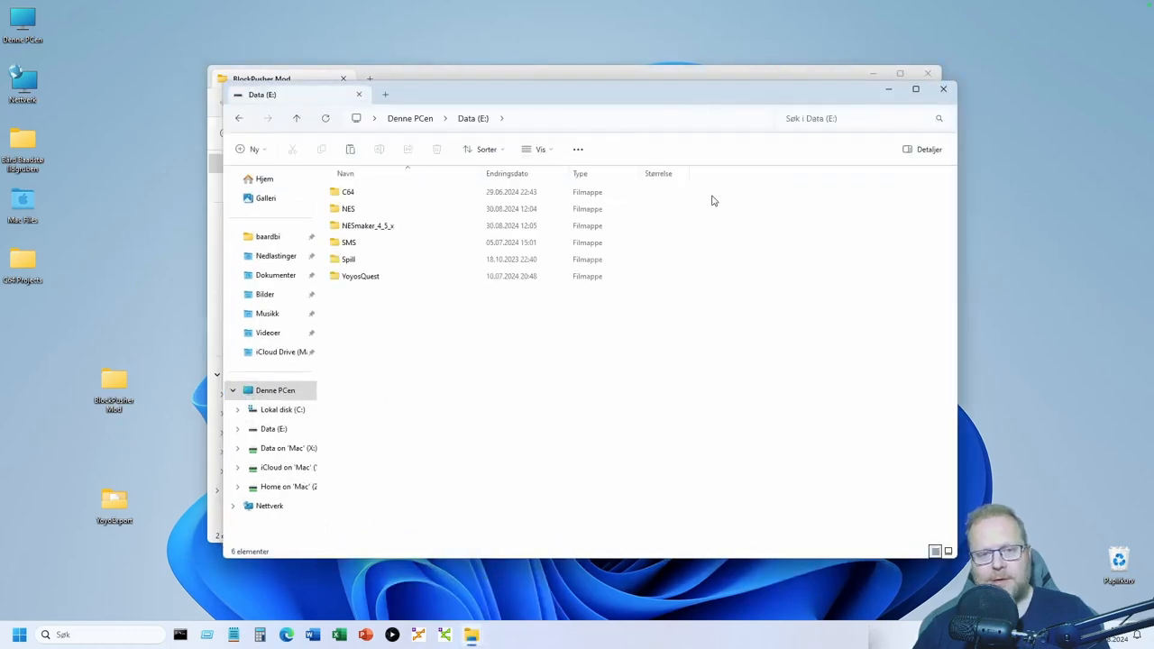
left_click(394, 227)
left_click_drag(465, 94, 654, 145)
left_click(544, 96)
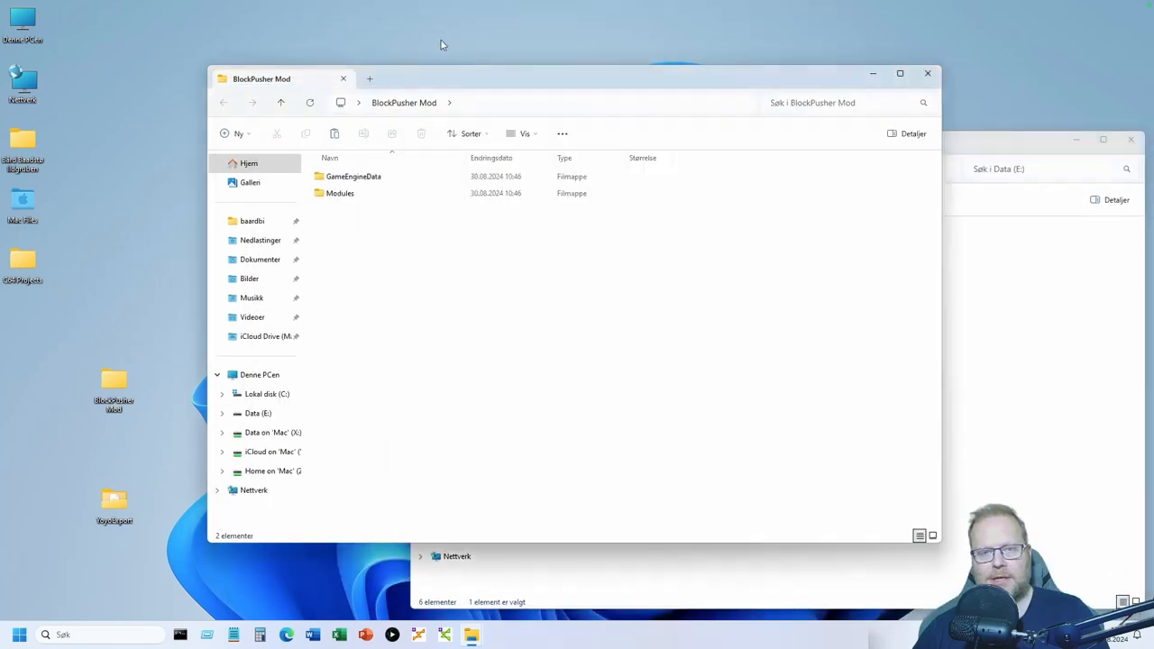
left_click_drag(493, 82, 348, 36)
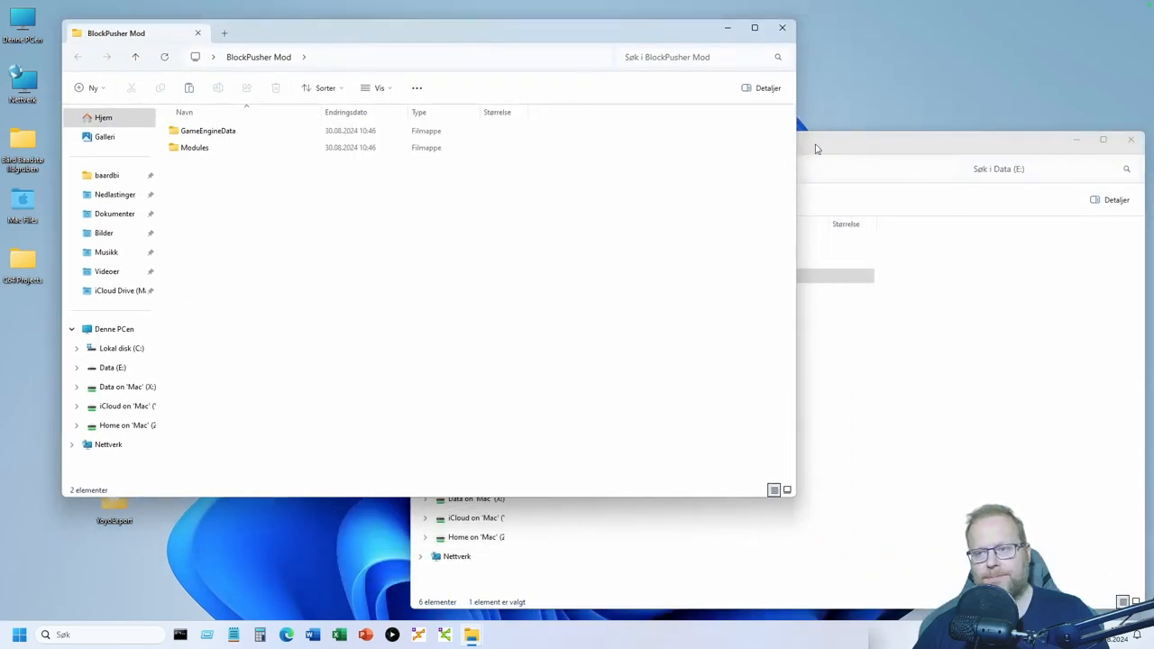
left_click(816, 146)
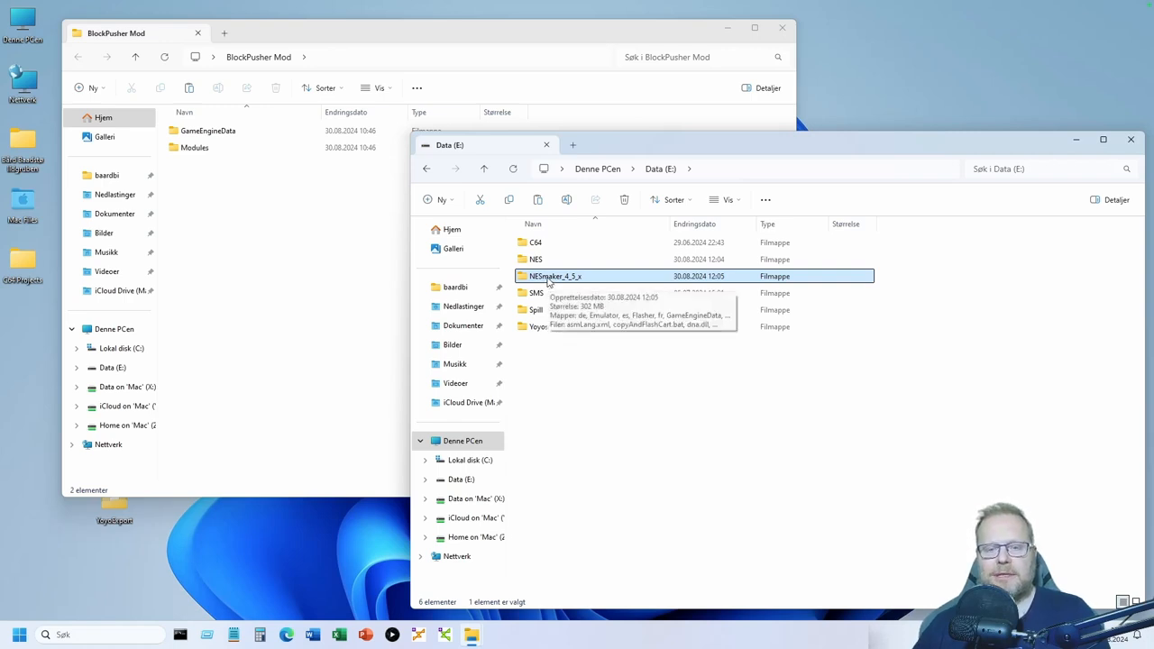
Open the GameEngineData folder inside NESmaker_4_5_x on the E: drive, and bring the BlockPusher Mod window back to the front
double_click(547, 278)
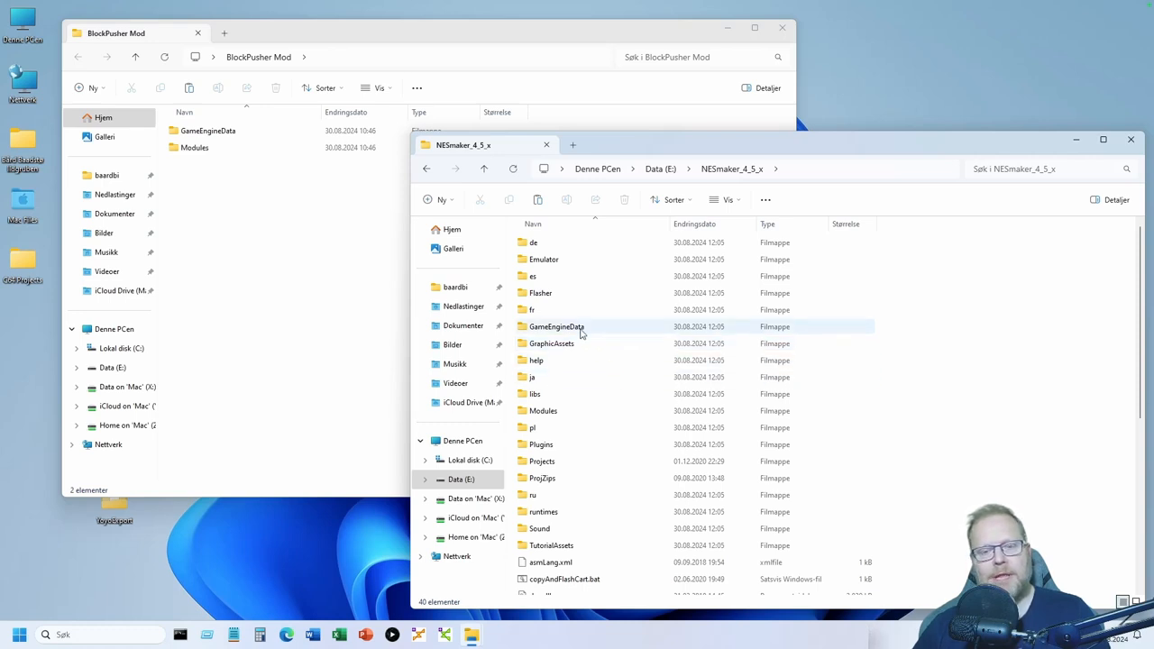
left_click(582, 329)
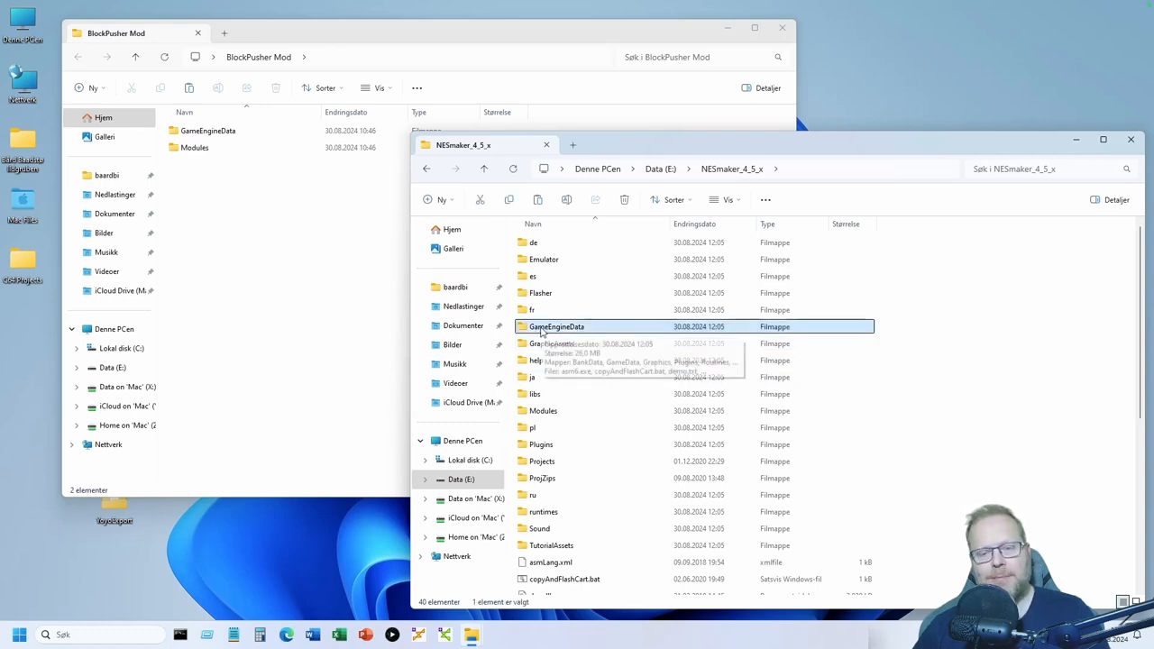
double_click(579, 329)
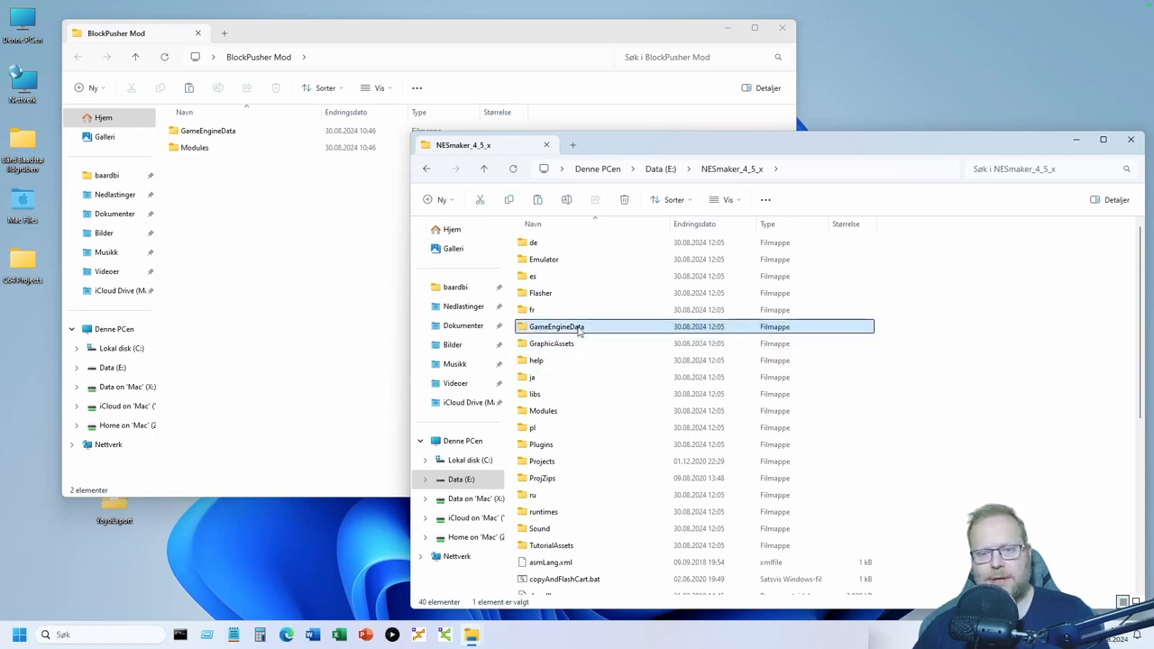
left_click(296, 261)
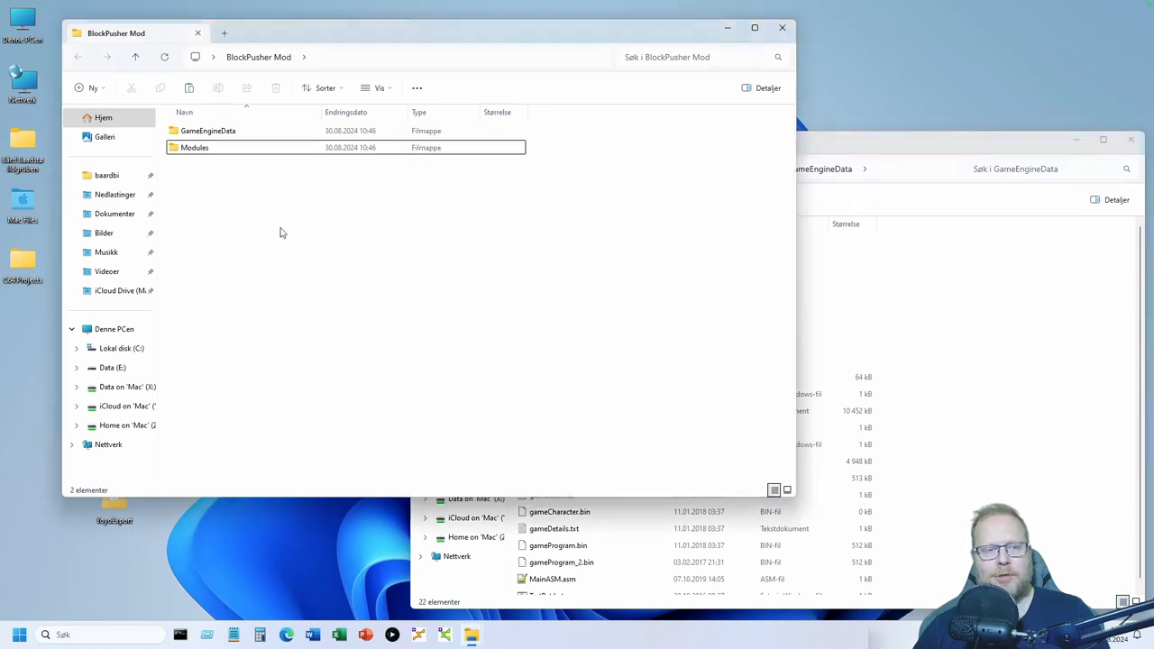
Open the GameEngineData\Routines\BASE_4_5\Game folder inside the BlockPusher Mod folder
left_click(219, 135)
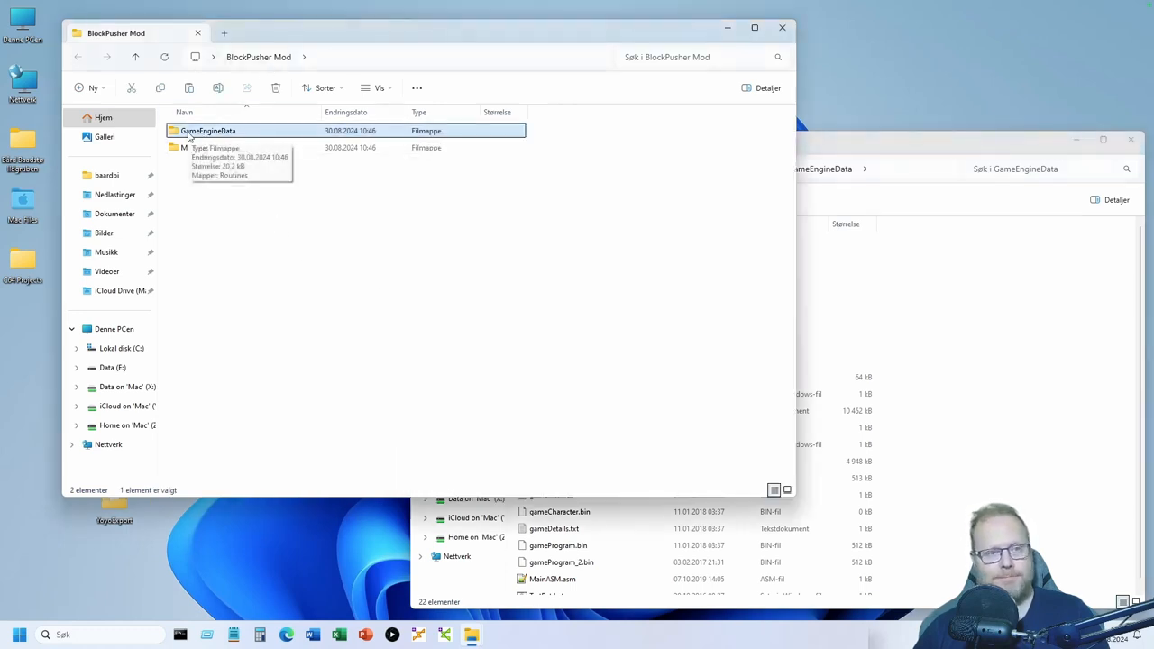
double_click(190, 135)
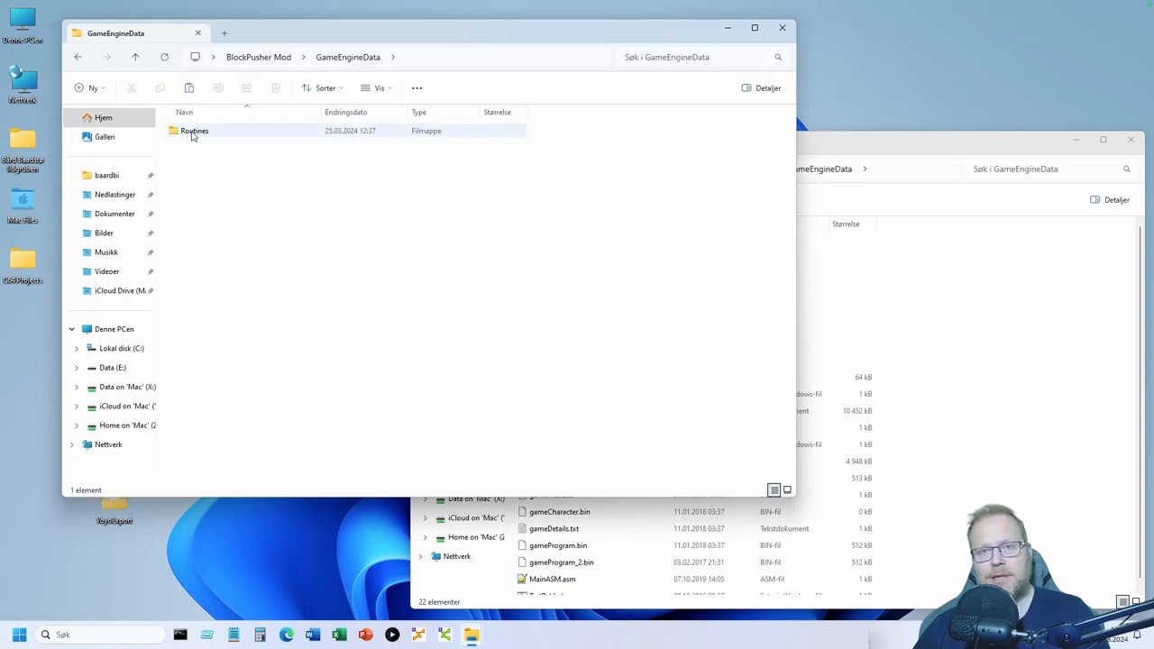
left_click(191, 136)
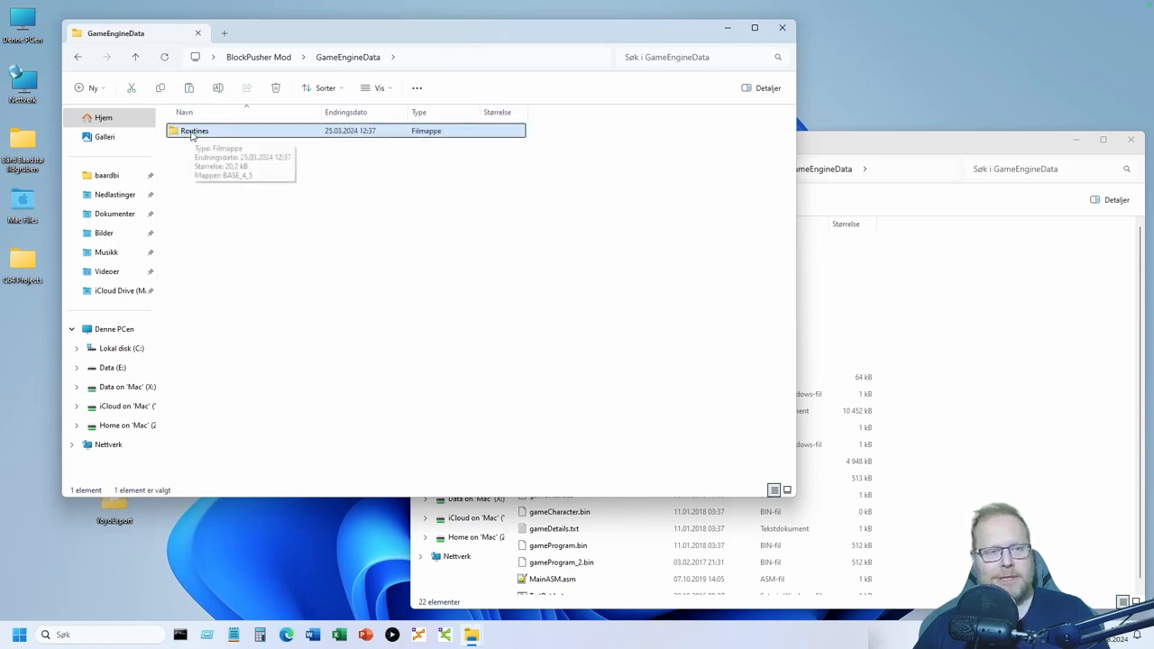
double_click(192, 135)
double_click(199, 137)
double_click(199, 135)
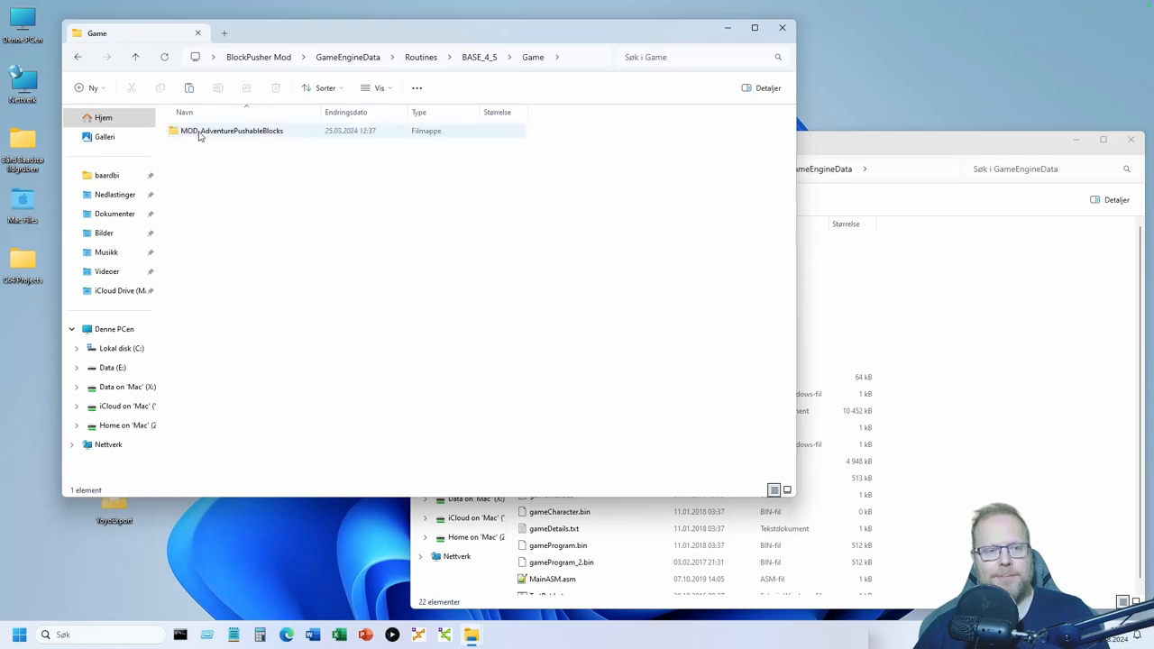
Open the matching Routines\BASE_4_5\Game folder in the NESmaker_4_5_x GameEngineData folder
left_click(835, 155)
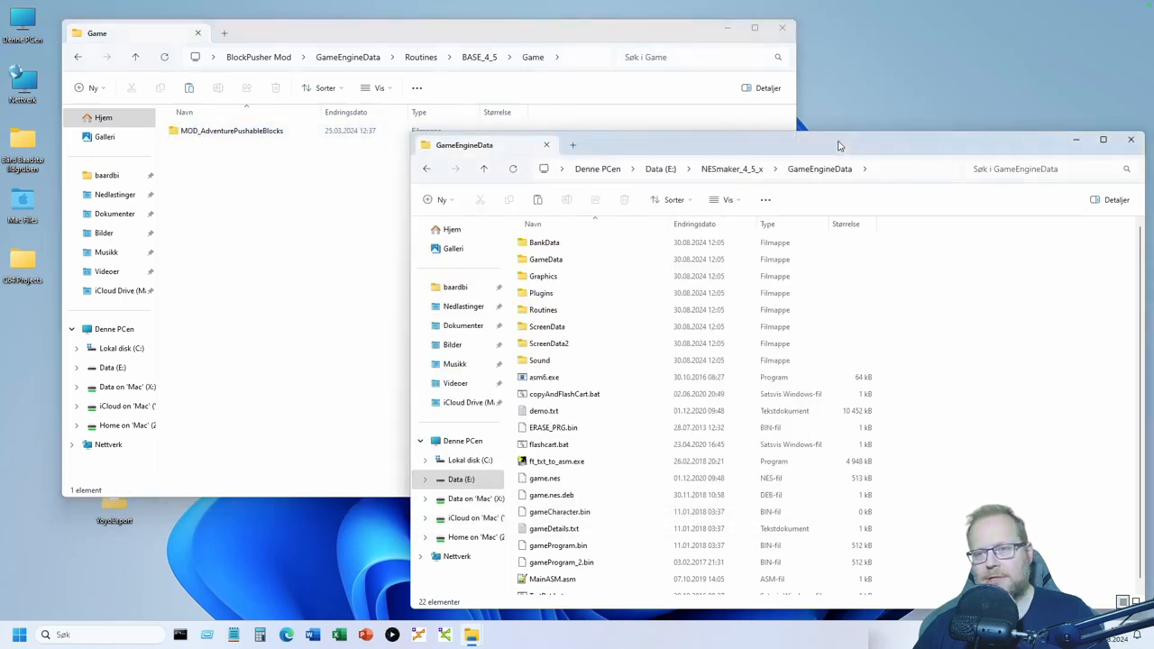
double_click(562, 310)
double_click(564, 244)
double_click(563, 243)
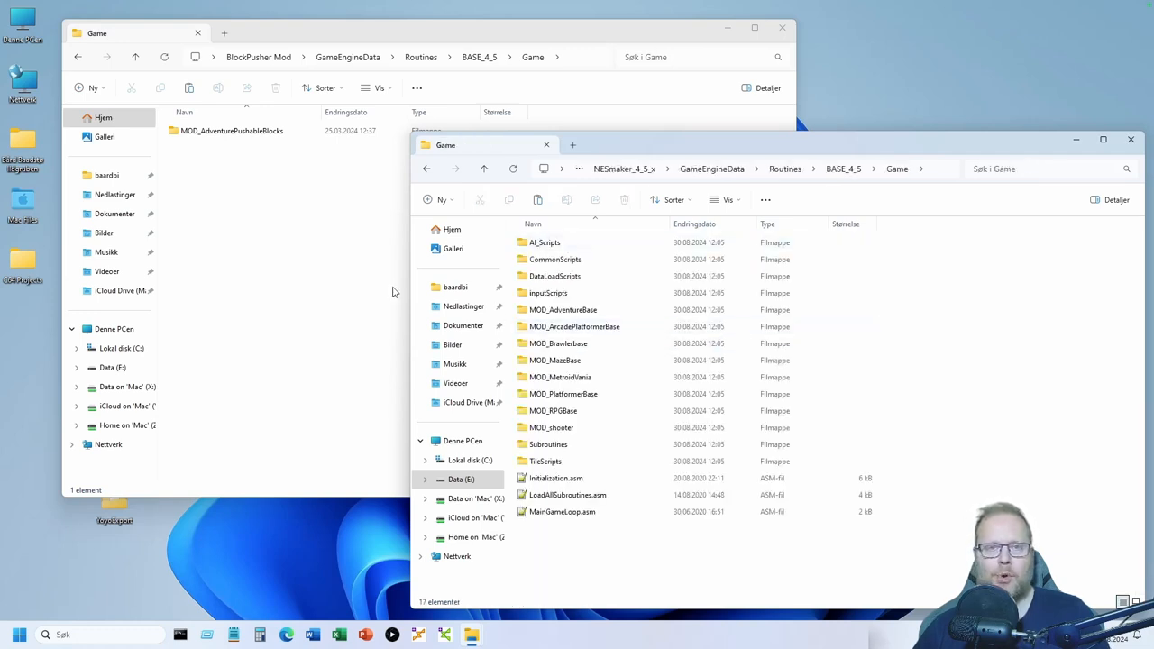
Copy the MOD_AdventurePushableBlocks folder from the mod's Game folder into the NESmaker_4_5_x Game folder
left_click(216, 132)
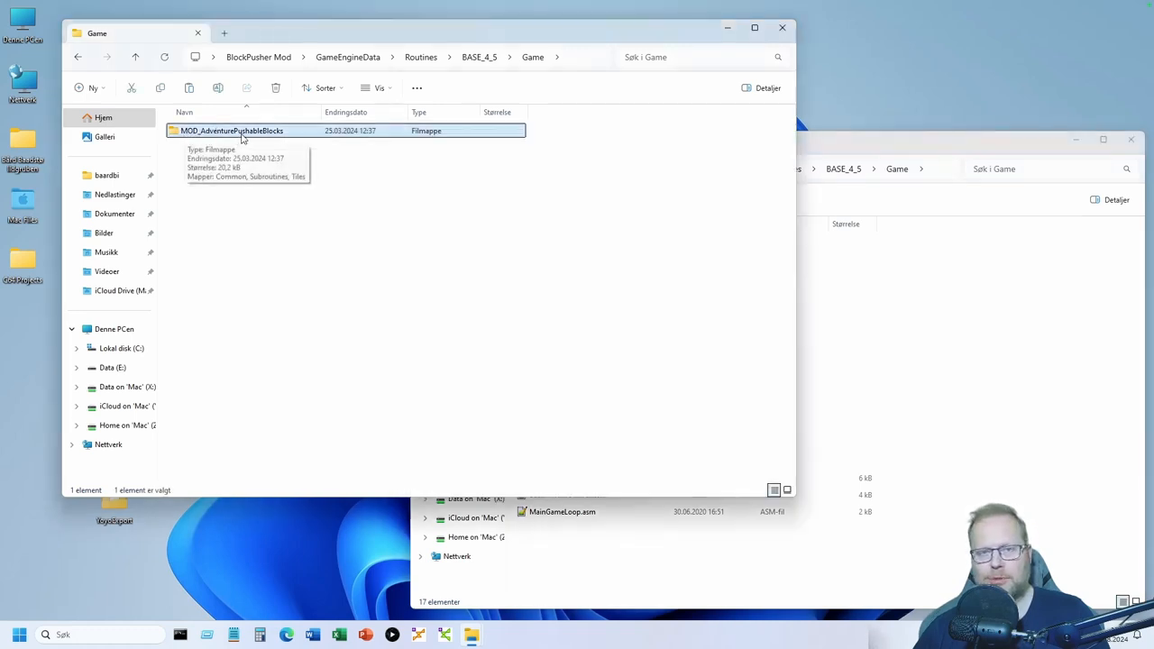
left_click(923, 150)
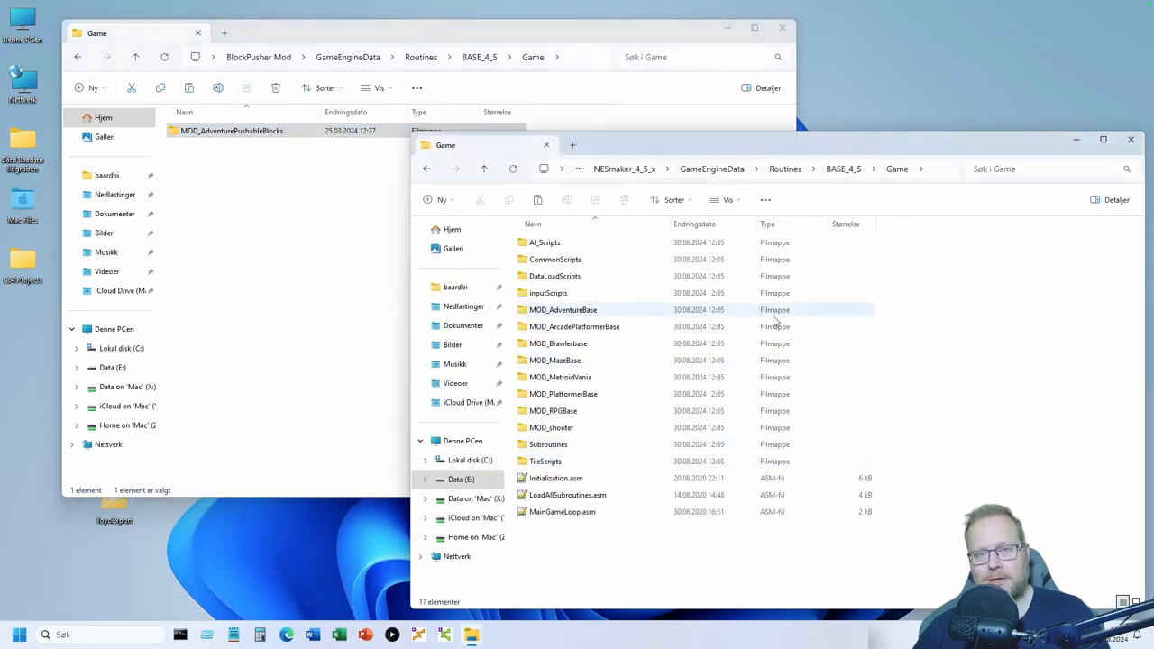
left_click_drag(206, 137, 615, 551)
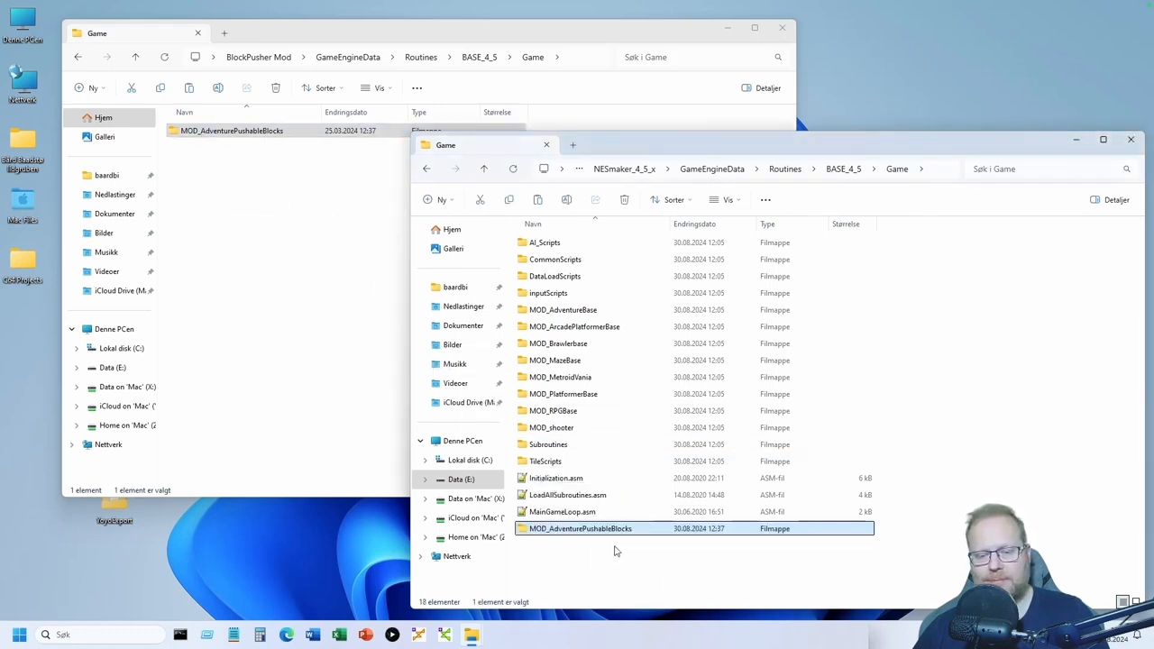
left_click(617, 557)
left_click(560, 534)
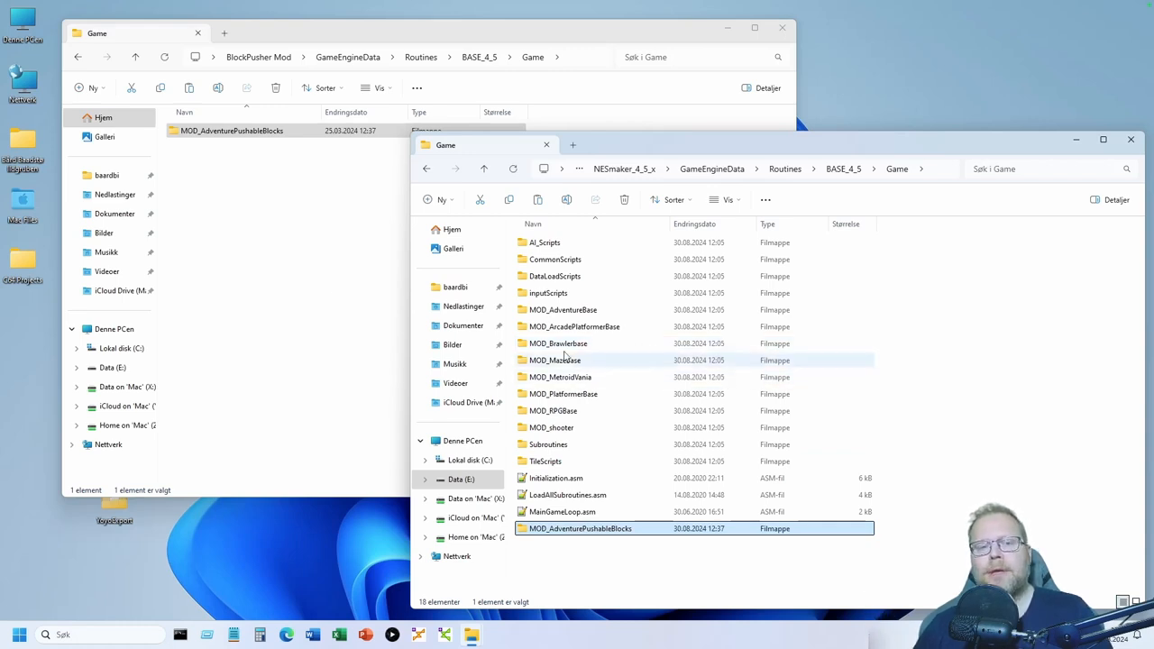
Return to the BlockPusher Mod top-level folder and select its Modules folder
left_click(275, 243)
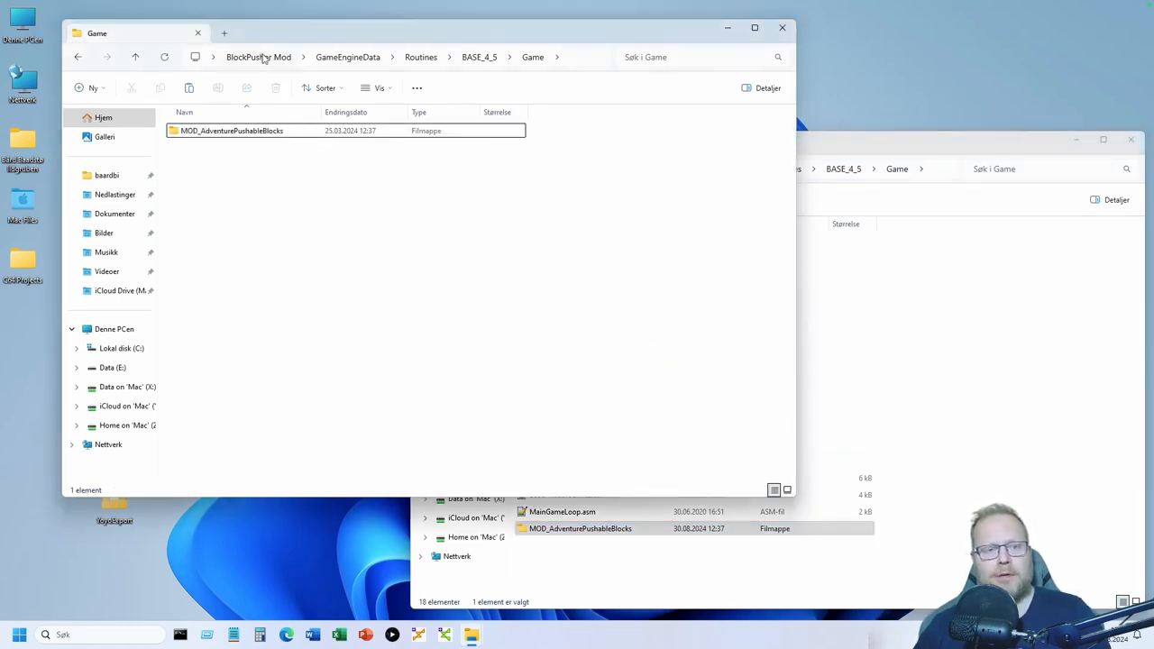
left_click(260, 57)
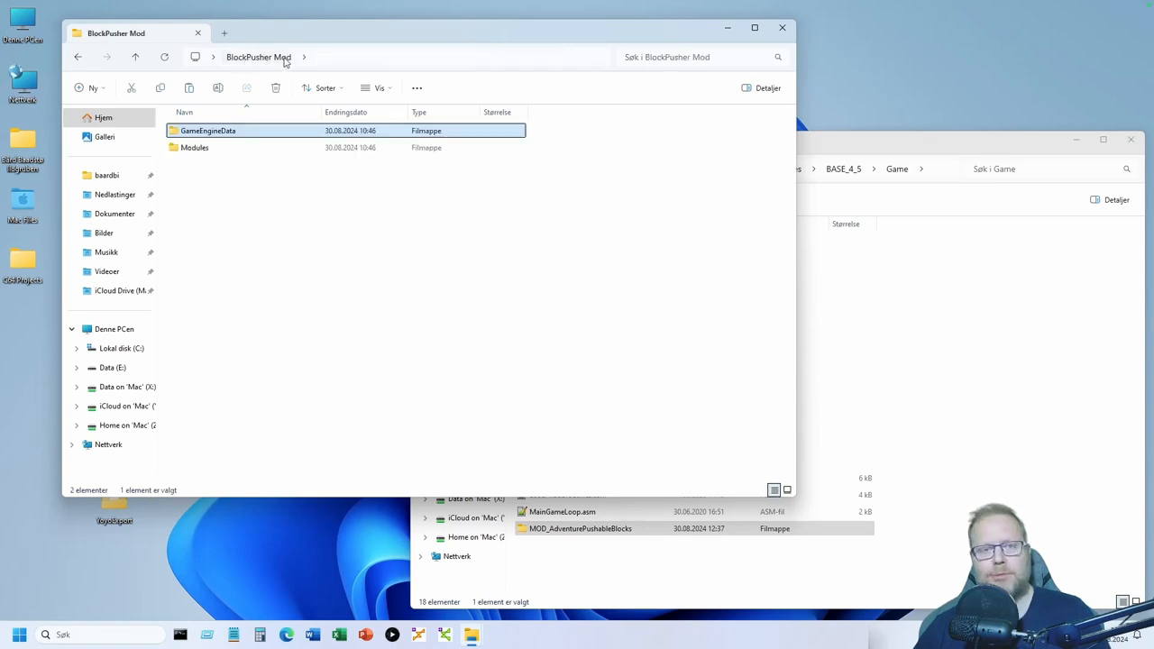
left_click(262, 226)
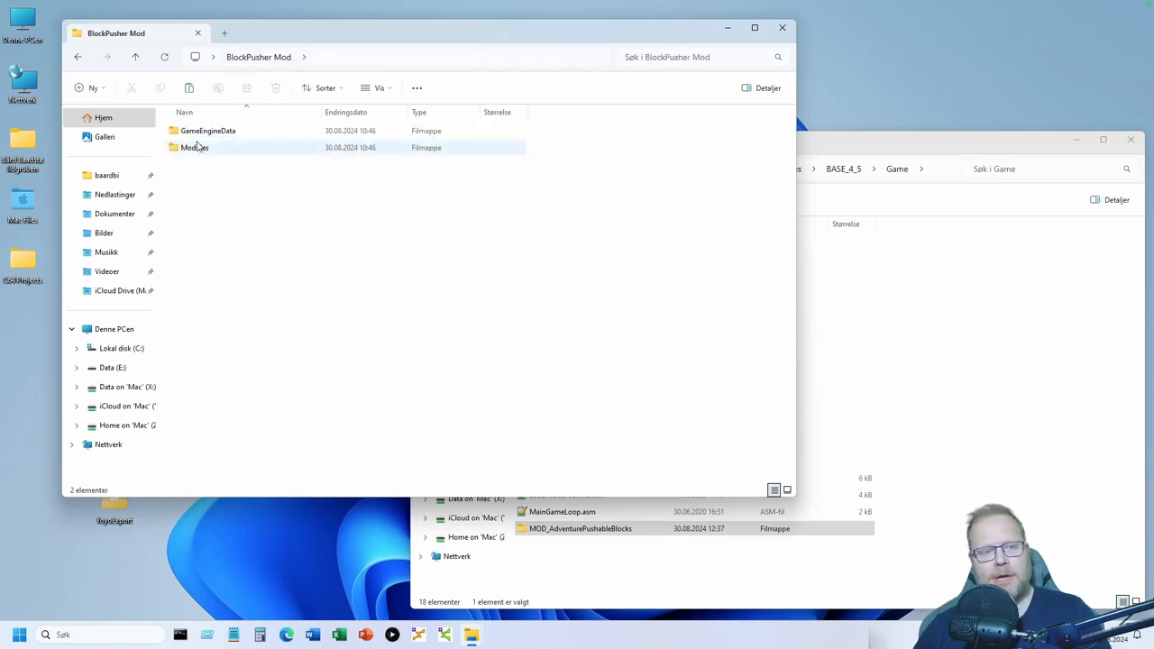
left_click(200, 150)
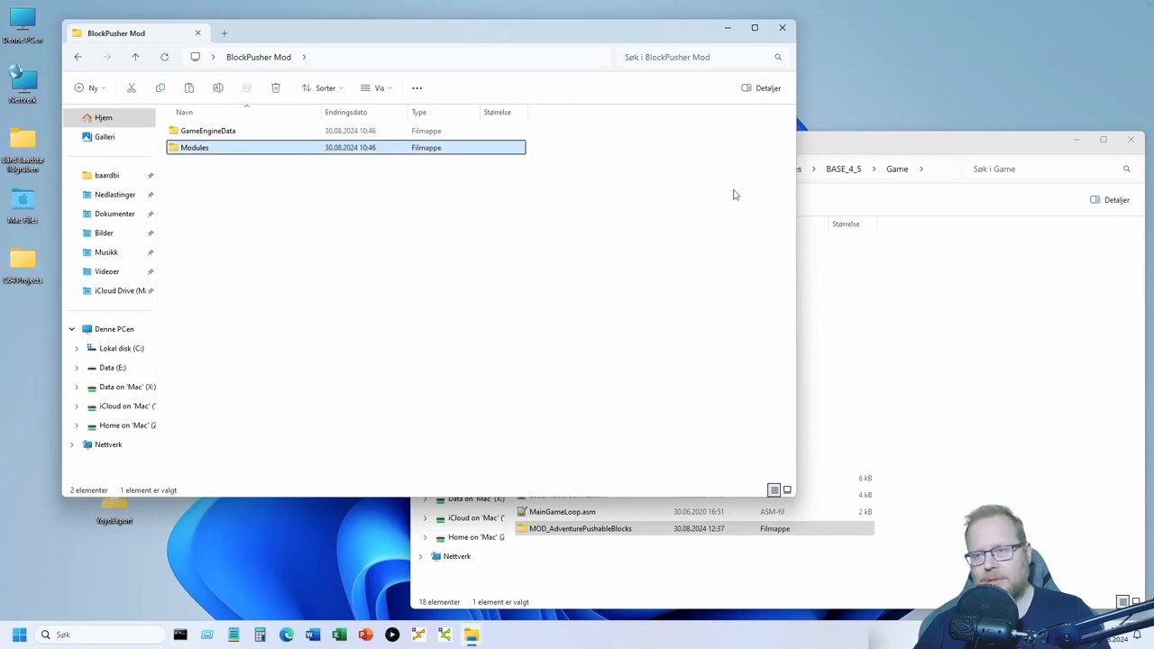
Go back to the NESmaker_4_5_x folder and open its Modules folder
left_click(814, 150)
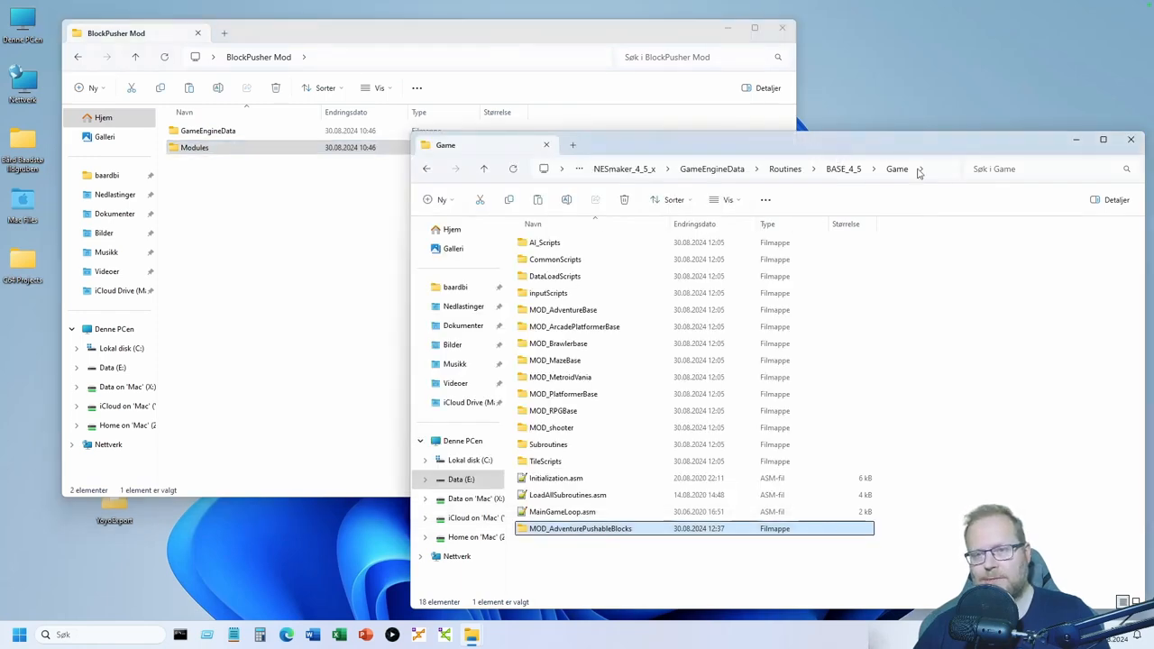
left_click(629, 171)
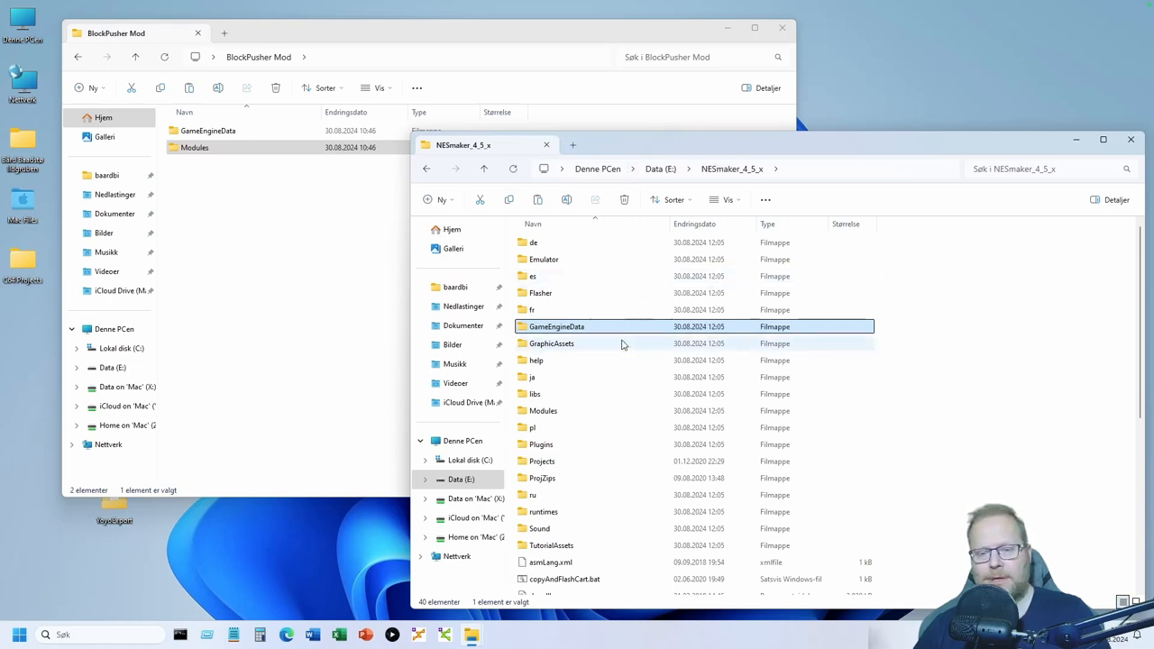
left_click(567, 411)
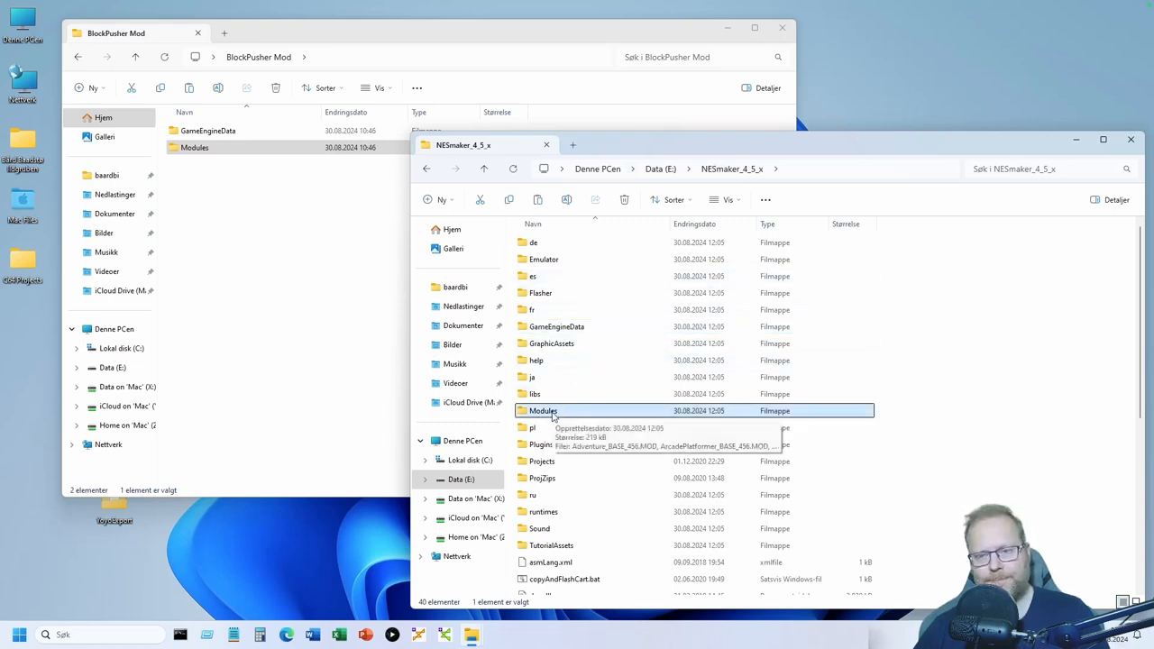
double_click(551, 413)
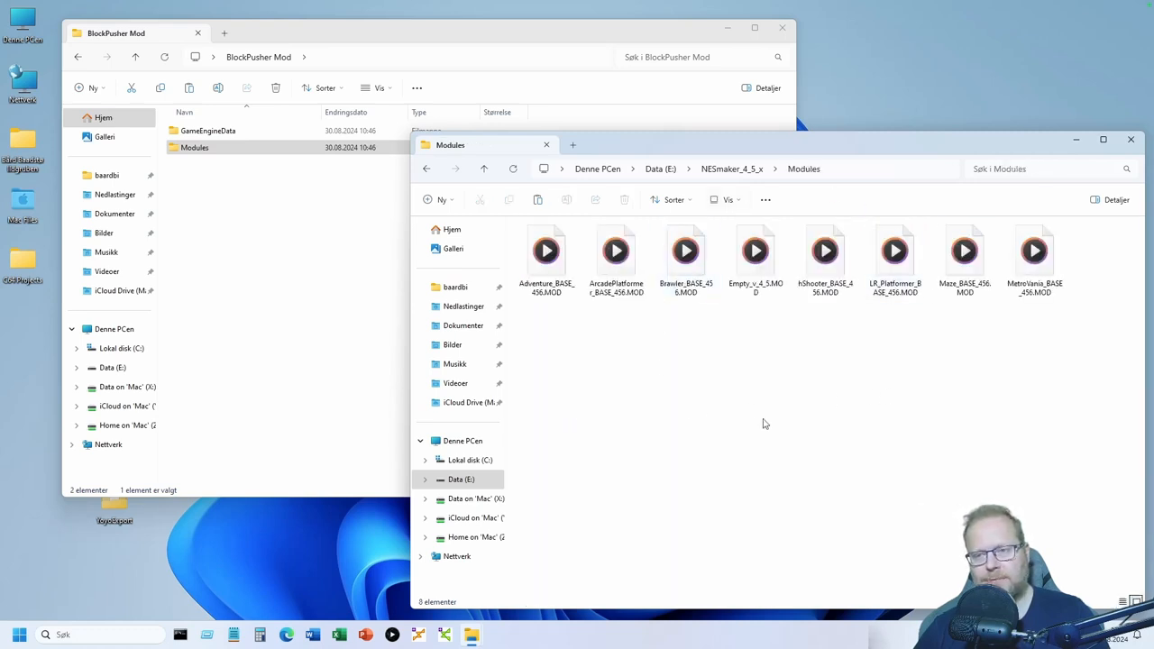
Copy Adventure_PushableBlocks.MOD from the mod's Modules folder into the NESmaker_4_5_x Modules folder
left_click(308, 256)
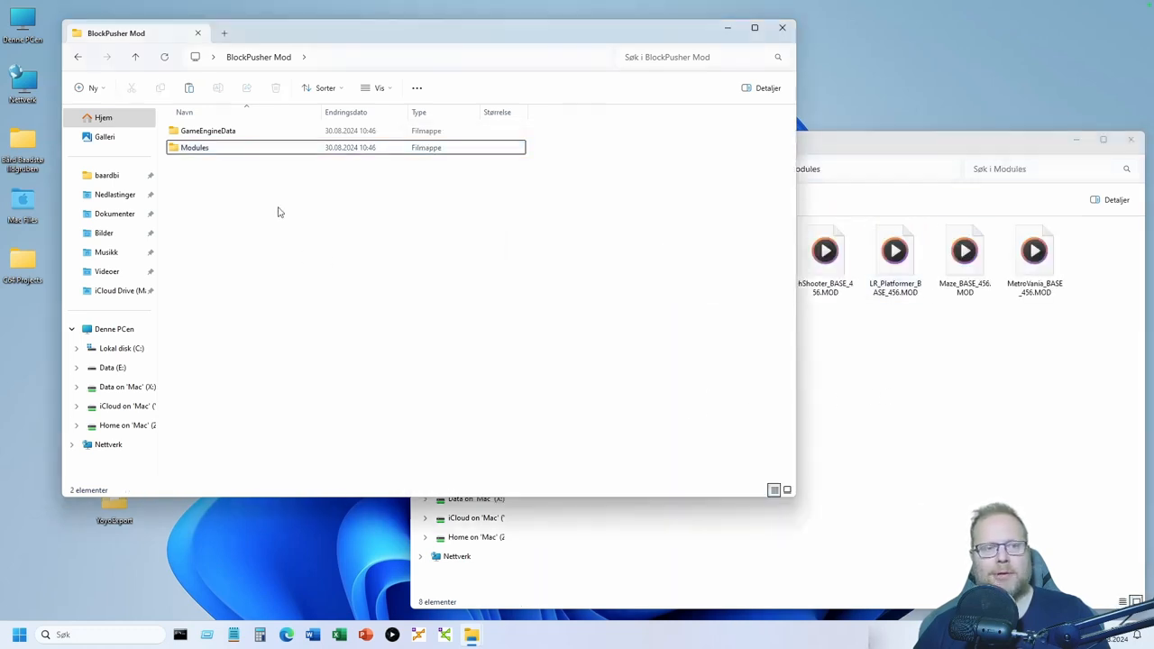
left_click(202, 152)
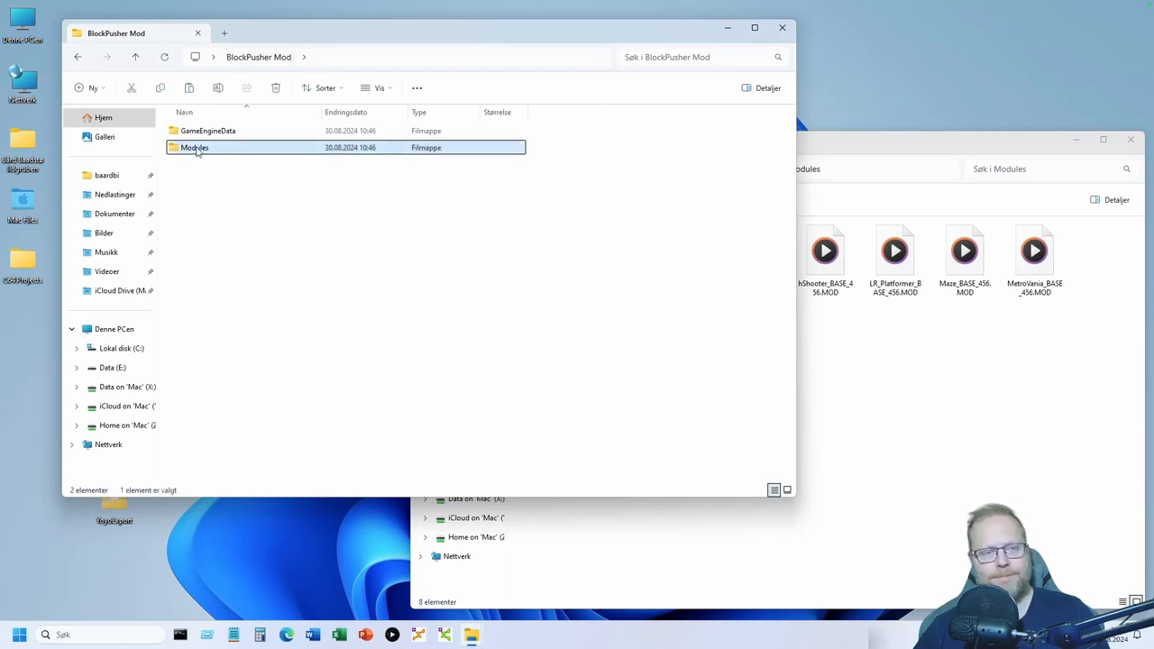
double_click(197, 150)
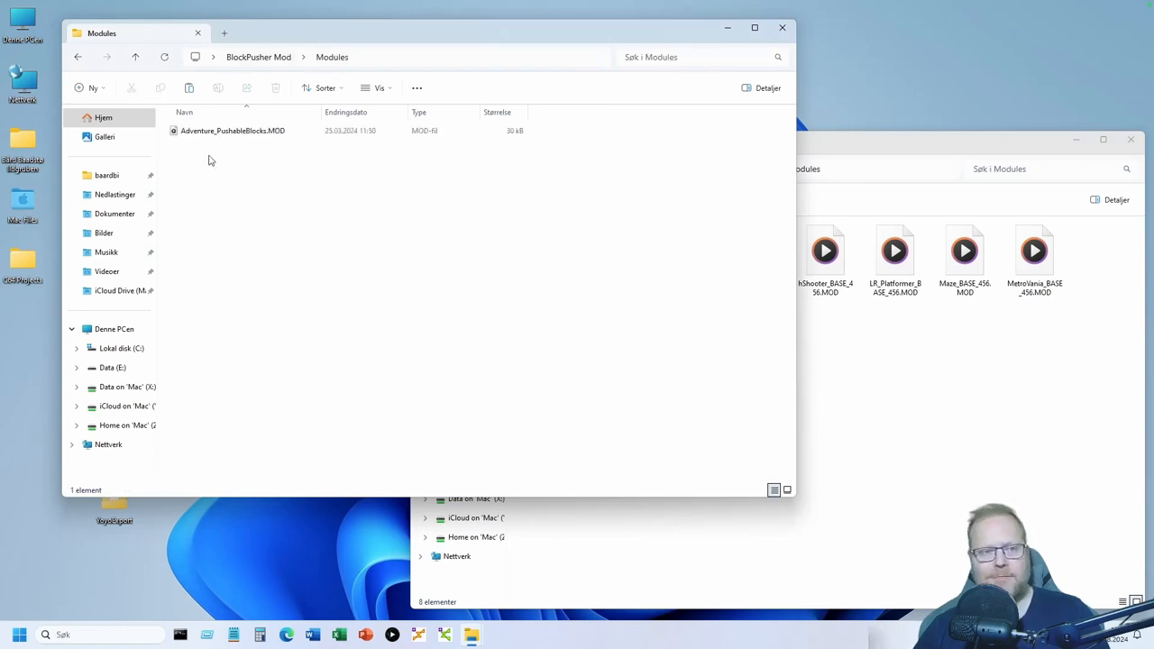
left_click(205, 135)
left_click_drag(194, 134, 852, 419)
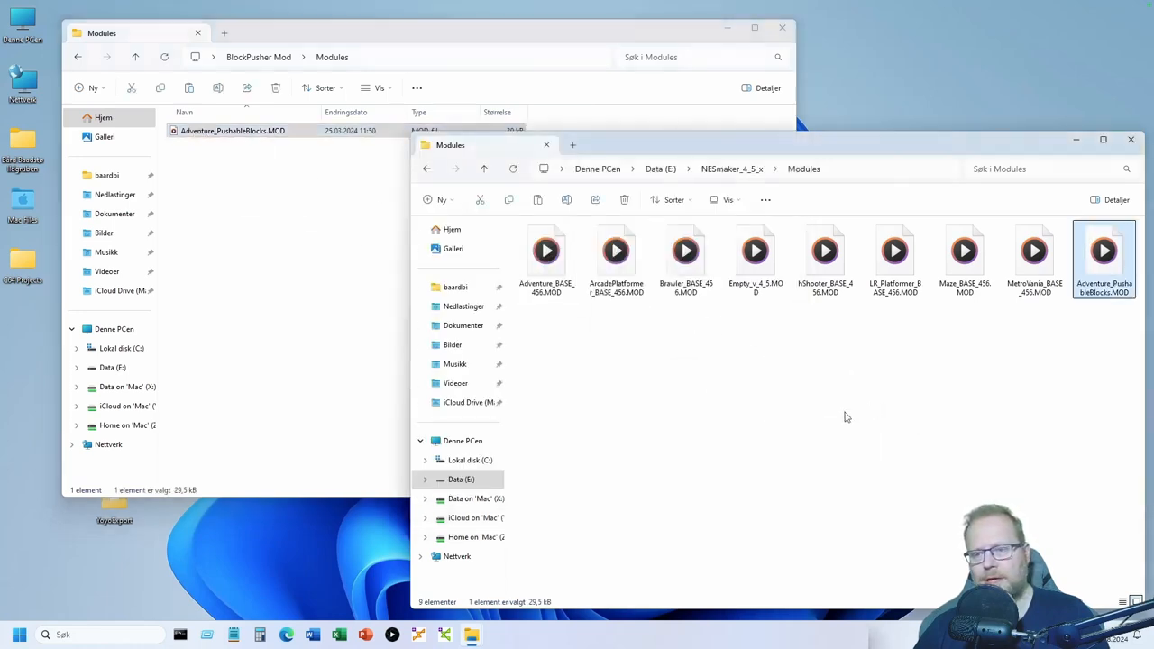
left_click_drag(832, 150, 756, 129)
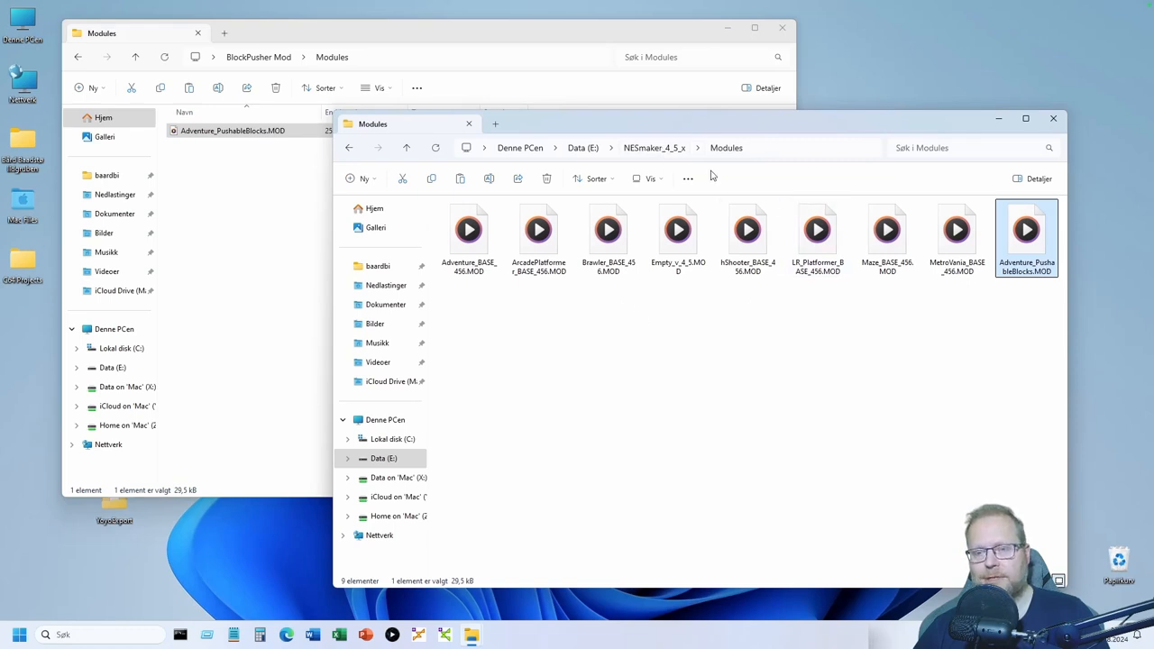
left_click(923, 331)
left_click(1044, 242)
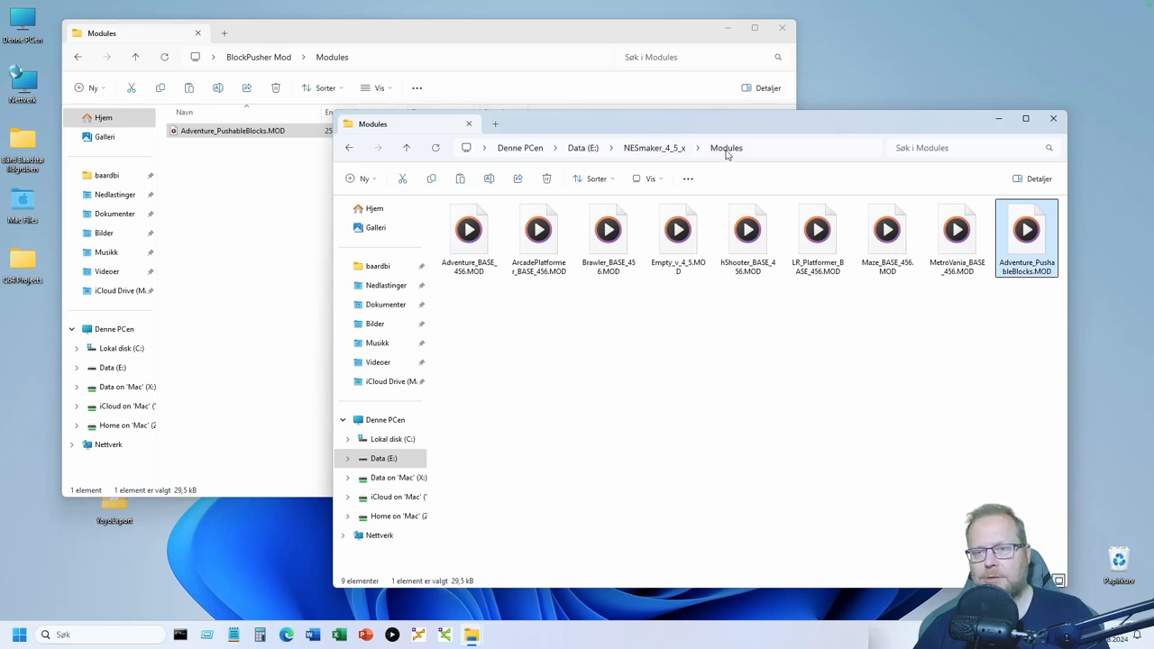
Reopen GameEngineData\Routines\BASE_4_5\Game in NESmaker_4_5_x and check for the MOD_AdventurePushableBlocks folder
left_click(641, 151)
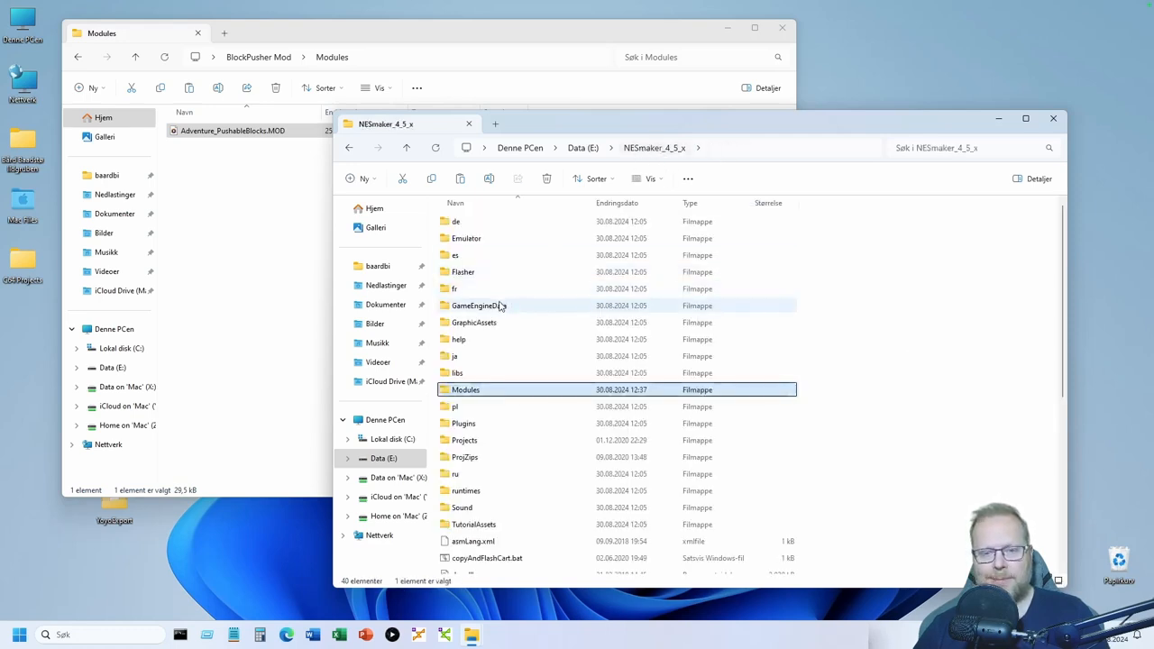
double_click(501, 307)
double_click(482, 288)
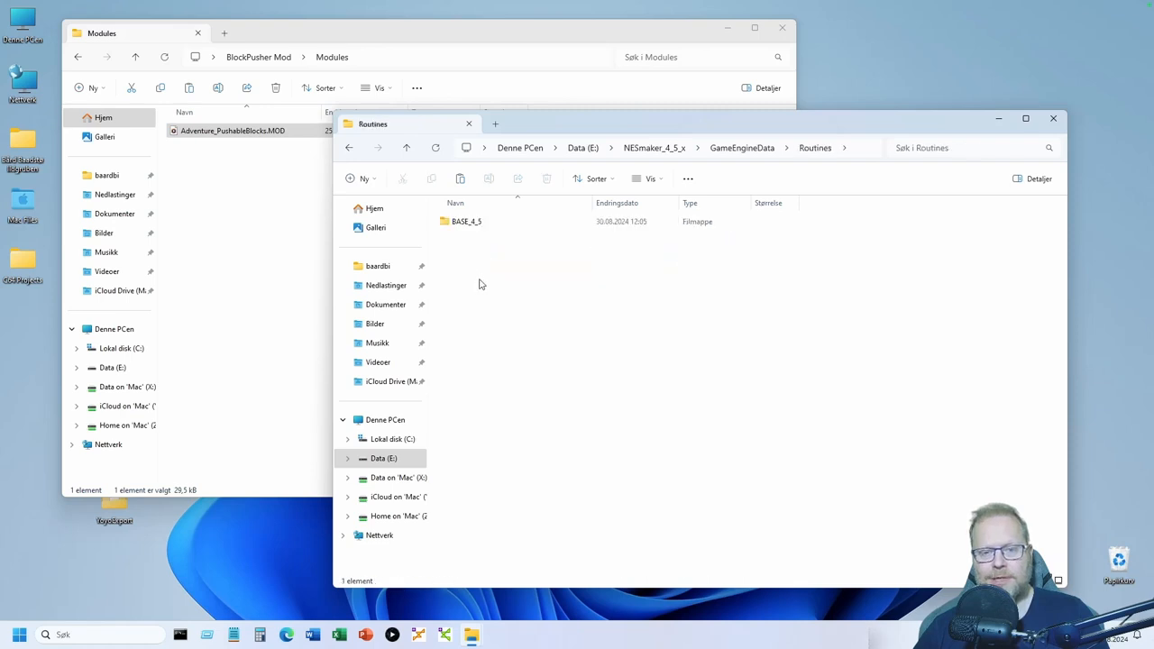
double_click(481, 225)
double_click(482, 223)
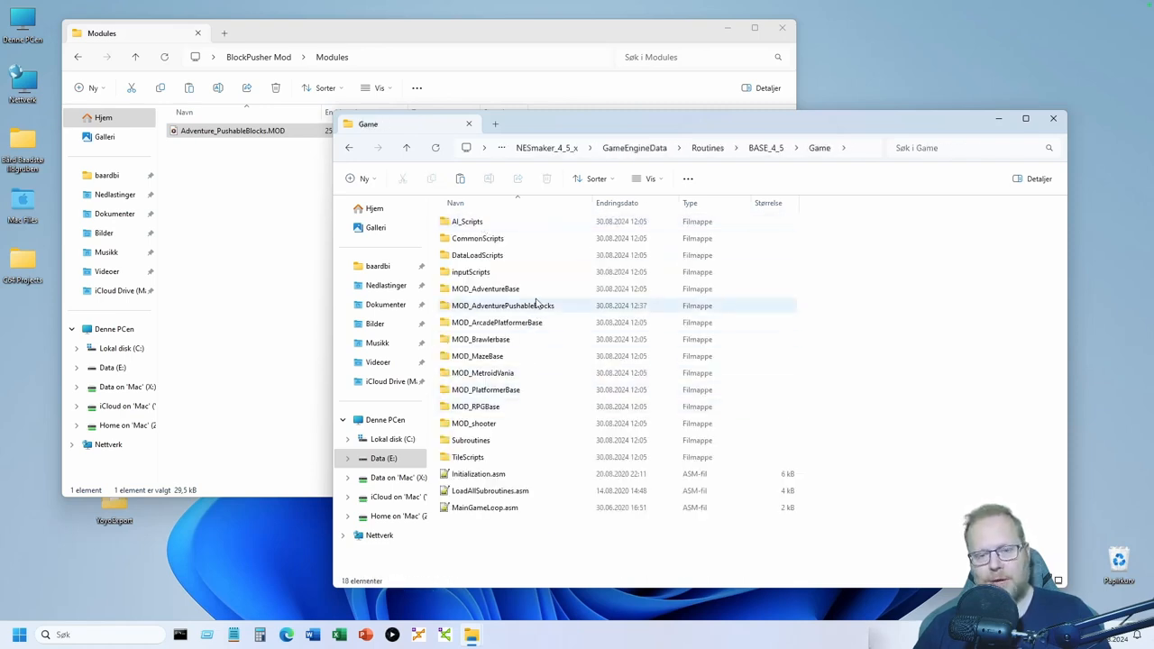
left_click(534, 307)
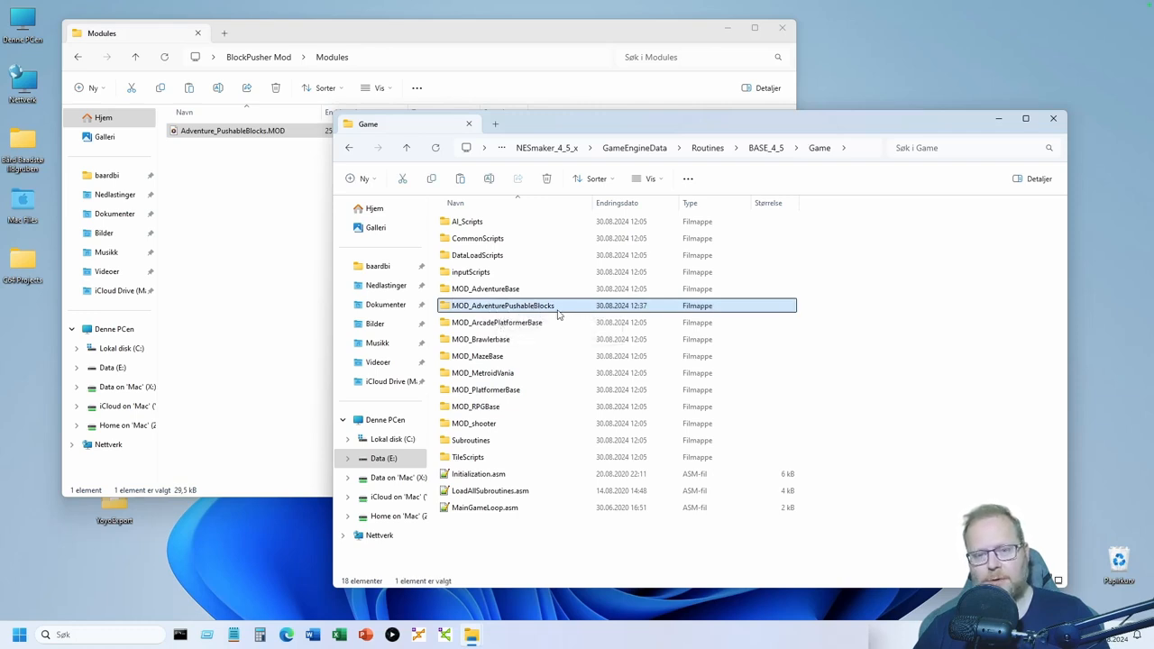
Close the BlockPusher Mod folder window and launch NESMaker.exe from the NESmaker_4_5_x folder
left_click(781, 28)
left_click_drag(754, 131, 618, 103)
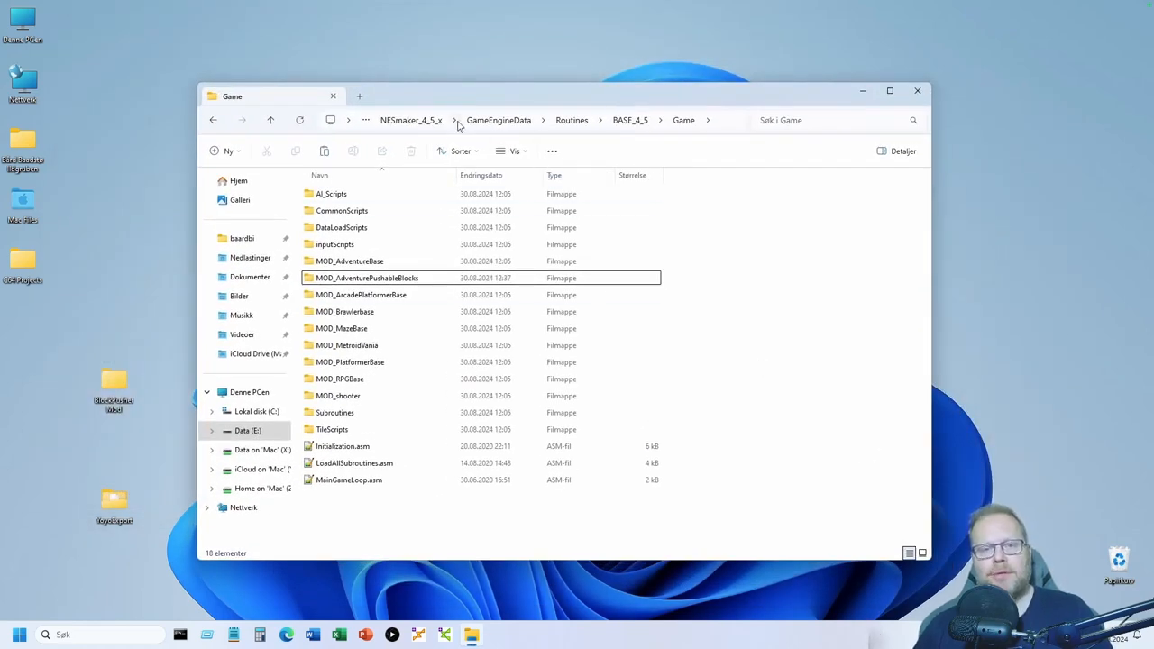
left_click(407, 120)
scroll(438, 297, "down", 3)
scroll(406, 437, "down", 1)
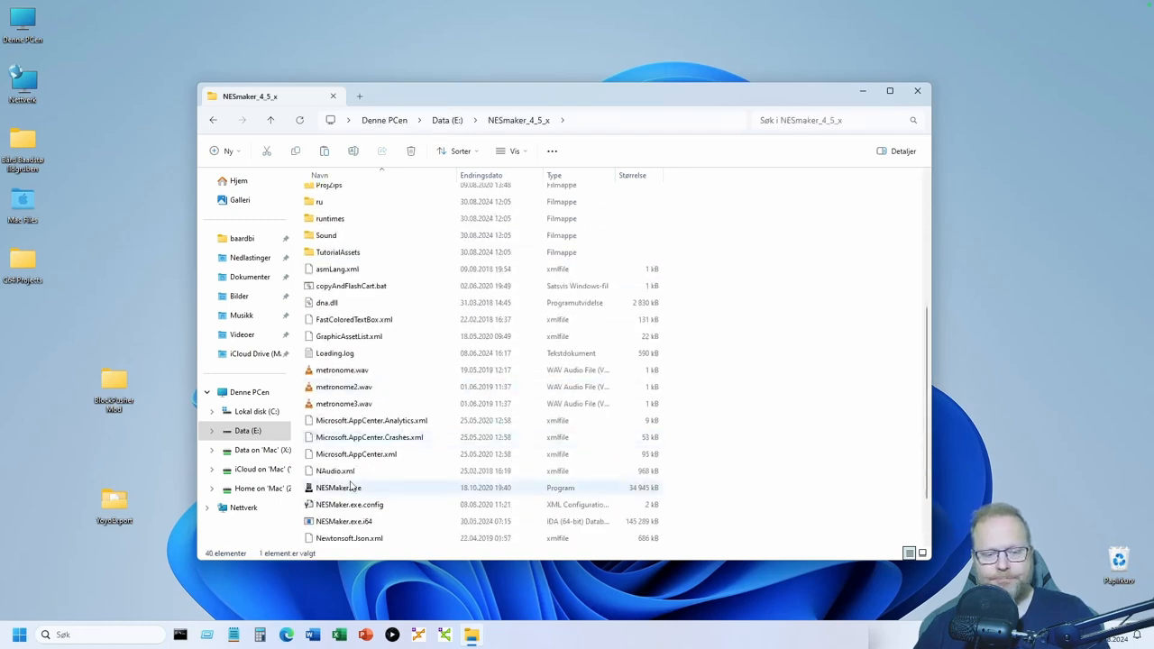
left_click(351, 488)
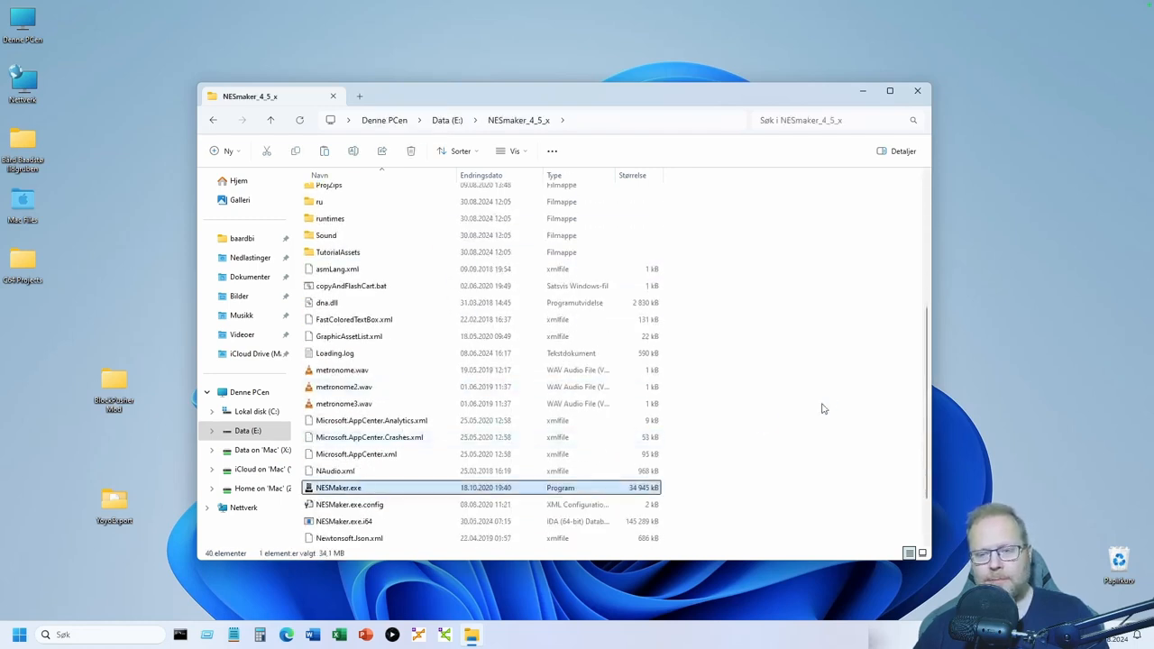
key("Return")
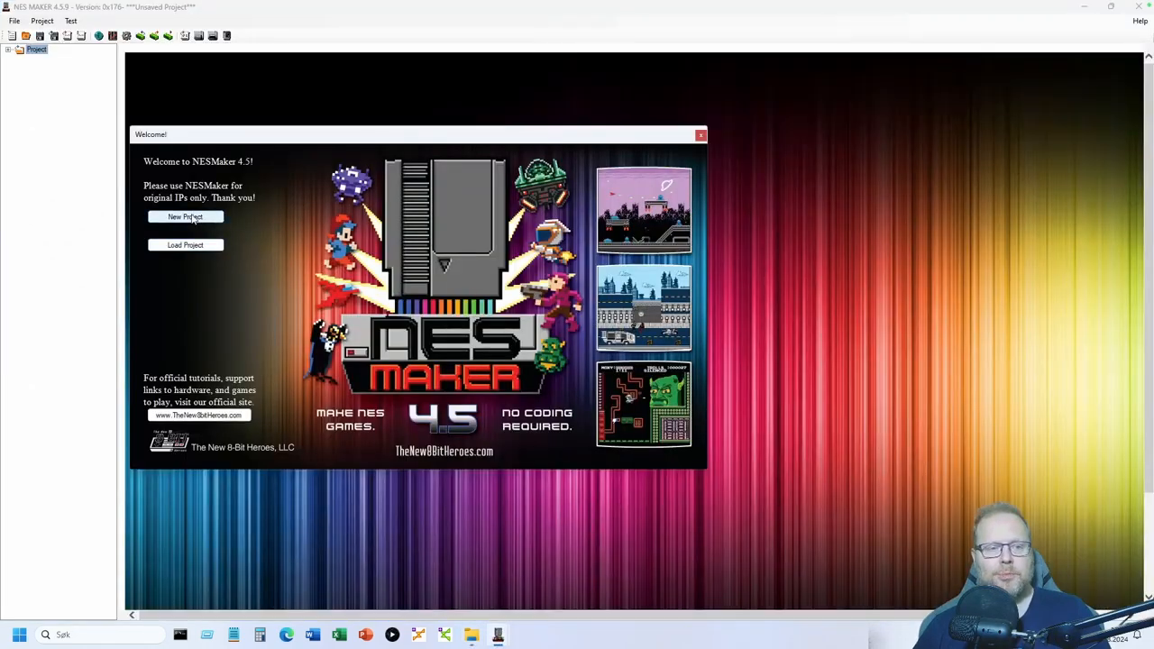
Create a new project with blank tilesets, folder name YoyosQuest and starting module Adventure_PushableBlocks.MOD
left_click(185, 217)
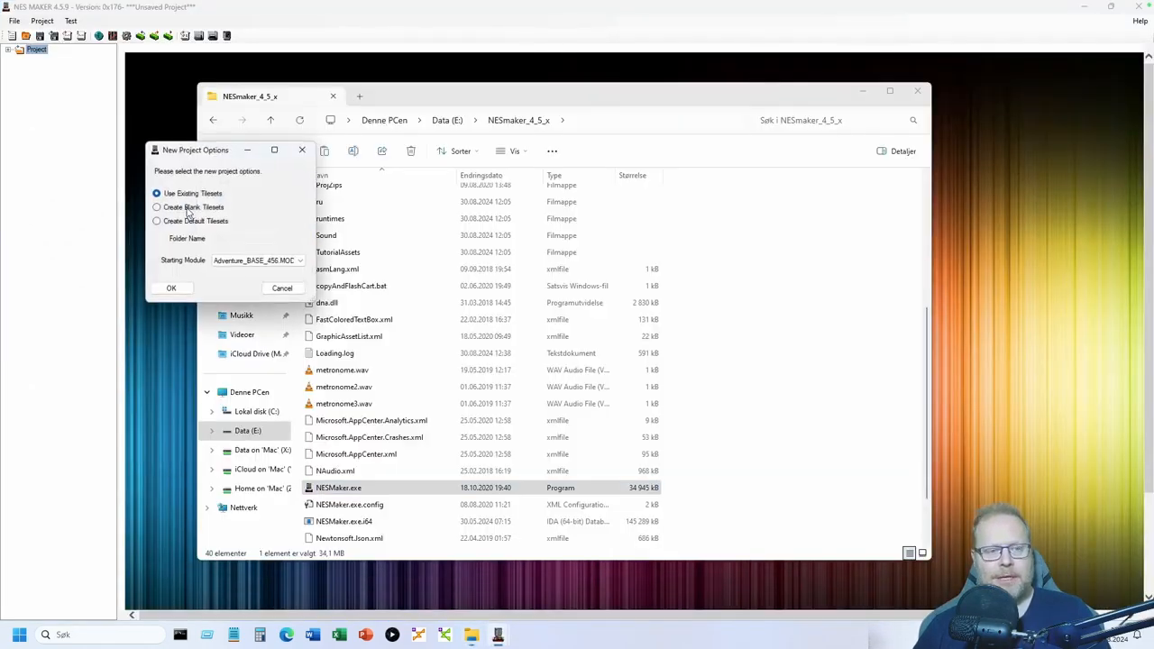
left_click(187, 210)
left_click(225, 238)
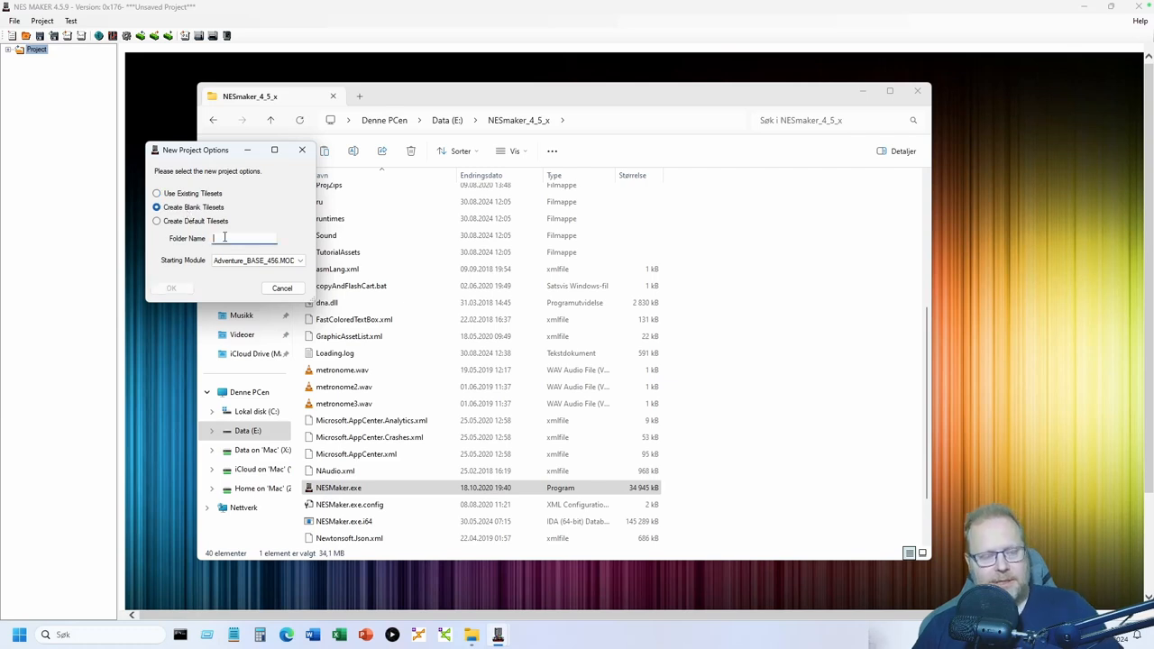
type("YT")
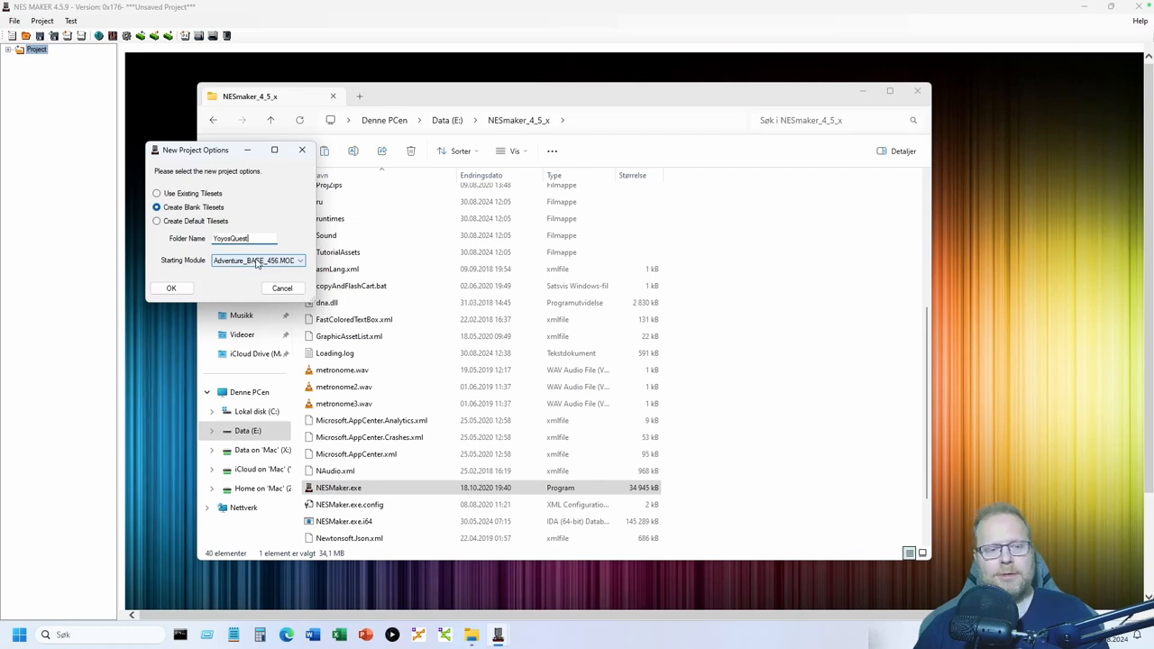
left_click(257, 261)
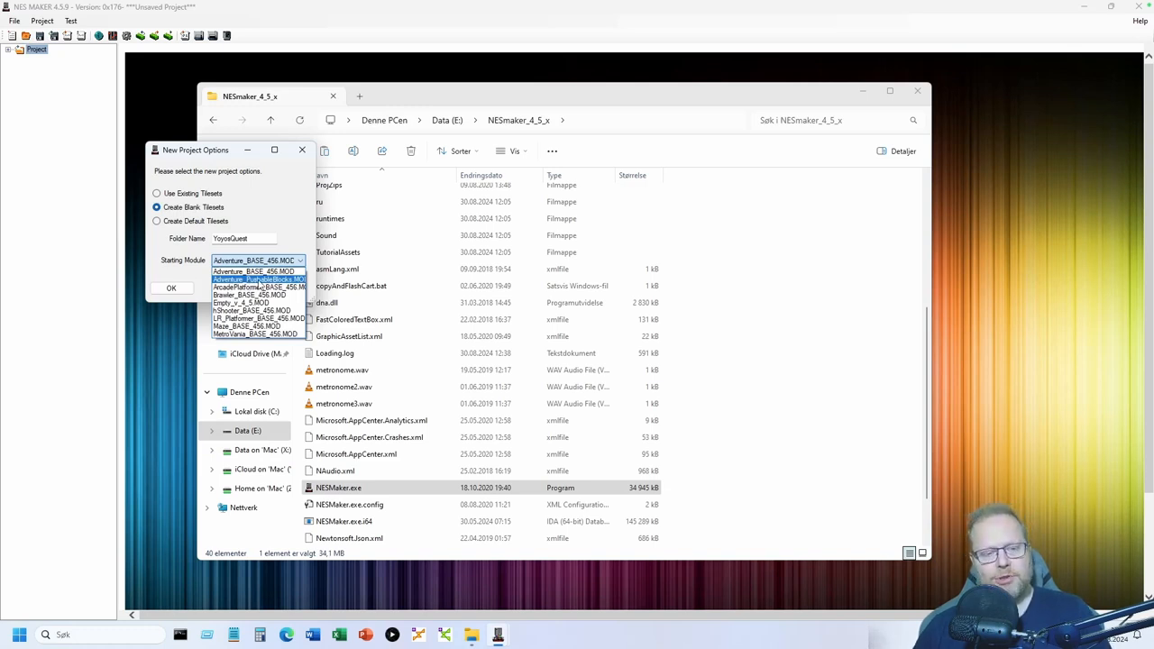
left_click(268, 281)
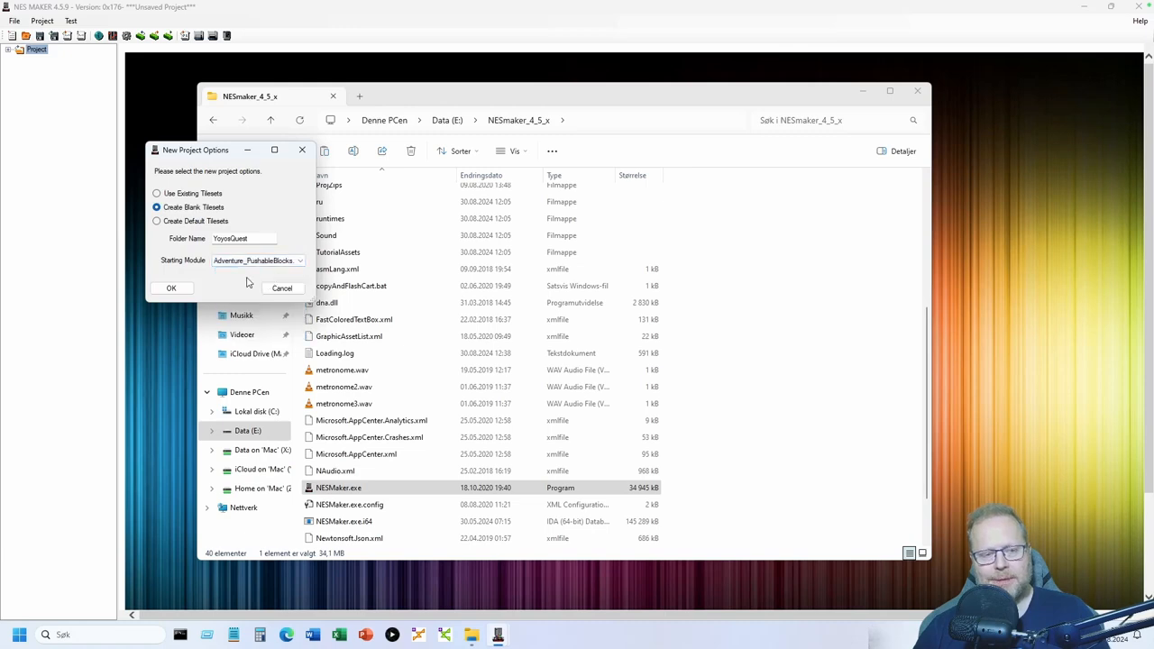
left_click(171, 289)
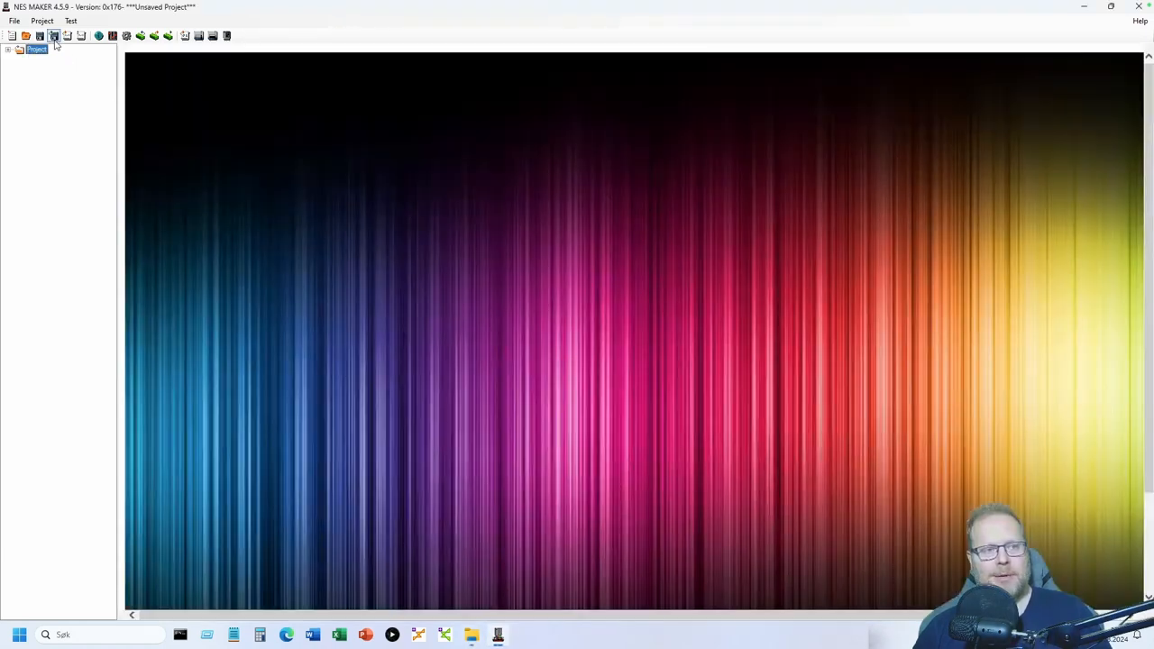
Save the project as YoyosQuest in the Projects folder and expand the Project tree
left_click(40, 35)
type("YoyosQ")
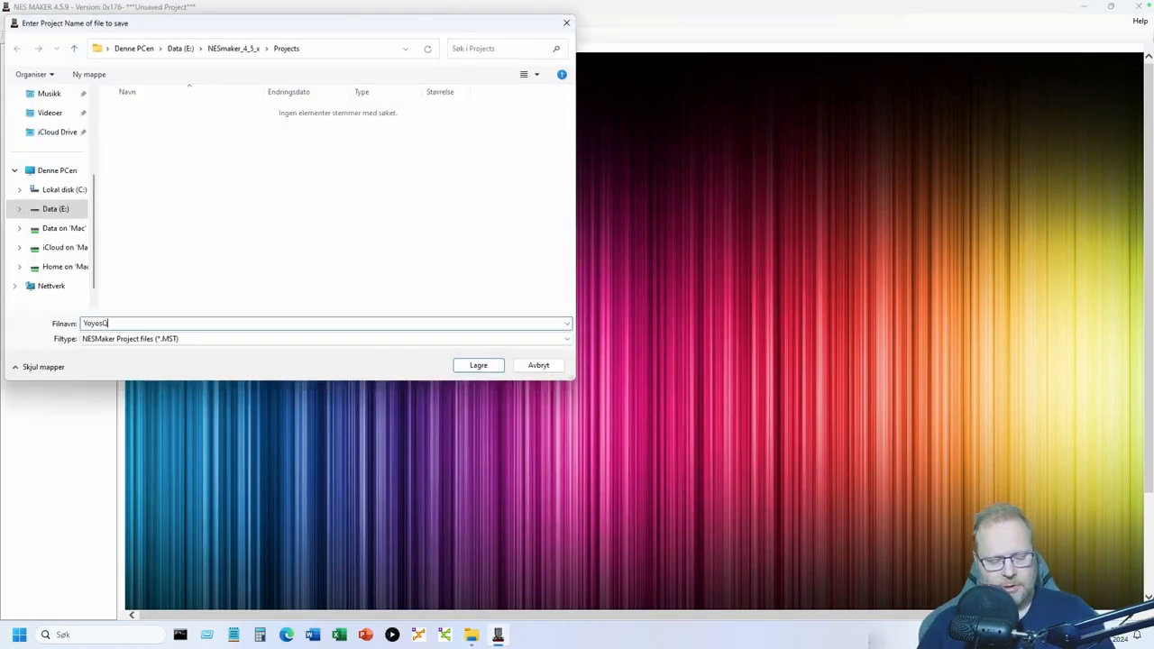
left_click(476, 368)
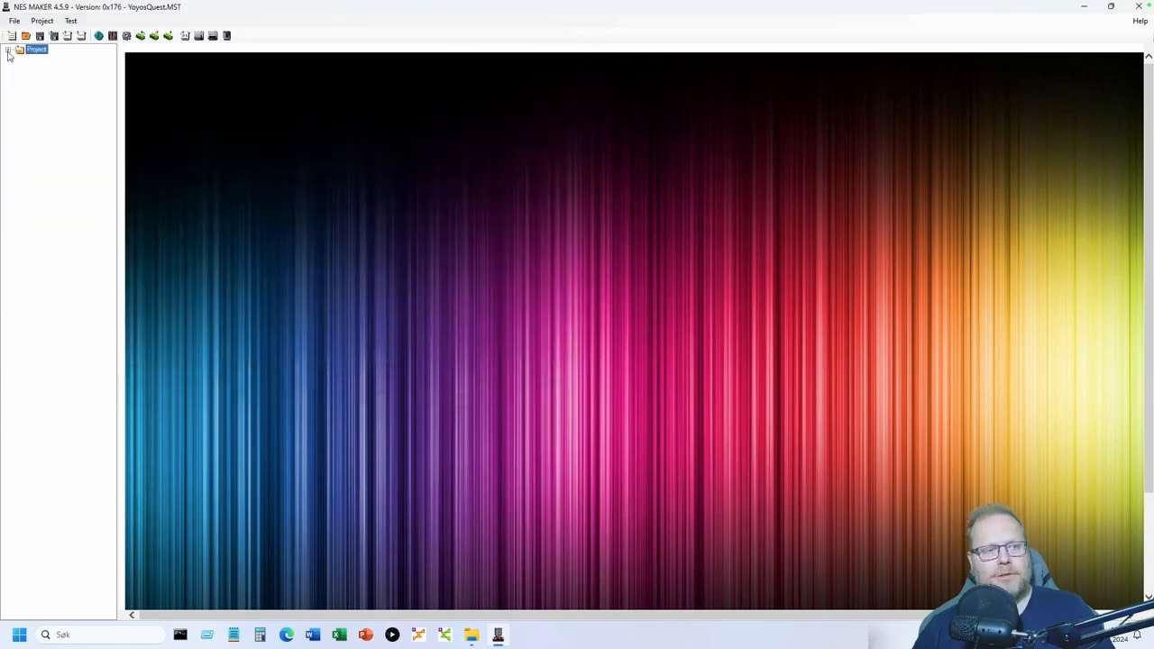
left_click(7, 50)
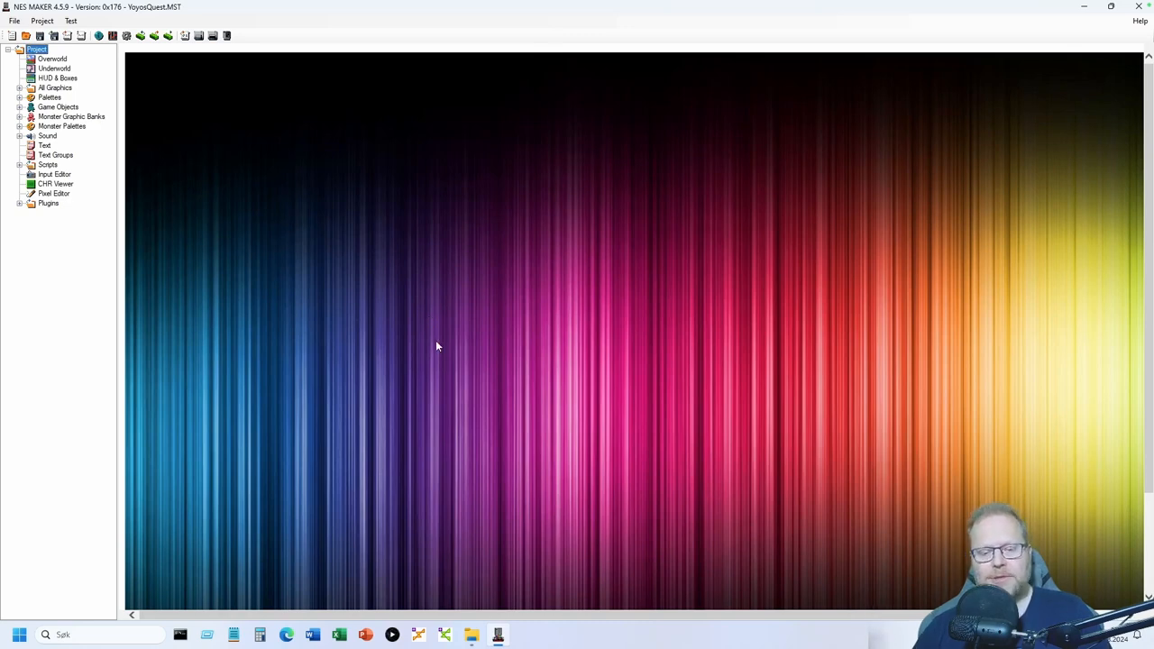
Minimize NESMaker, open the YoyoExport folder from the desktop and move its window aside
left_click(1084, 6)
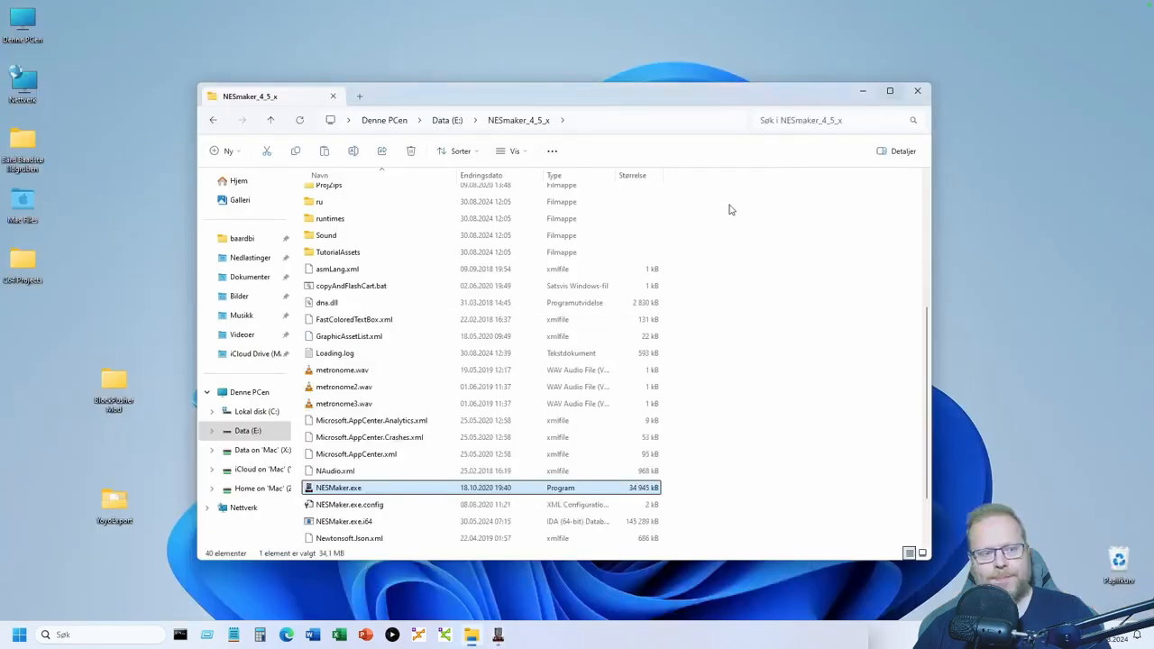
left_click(113, 506)
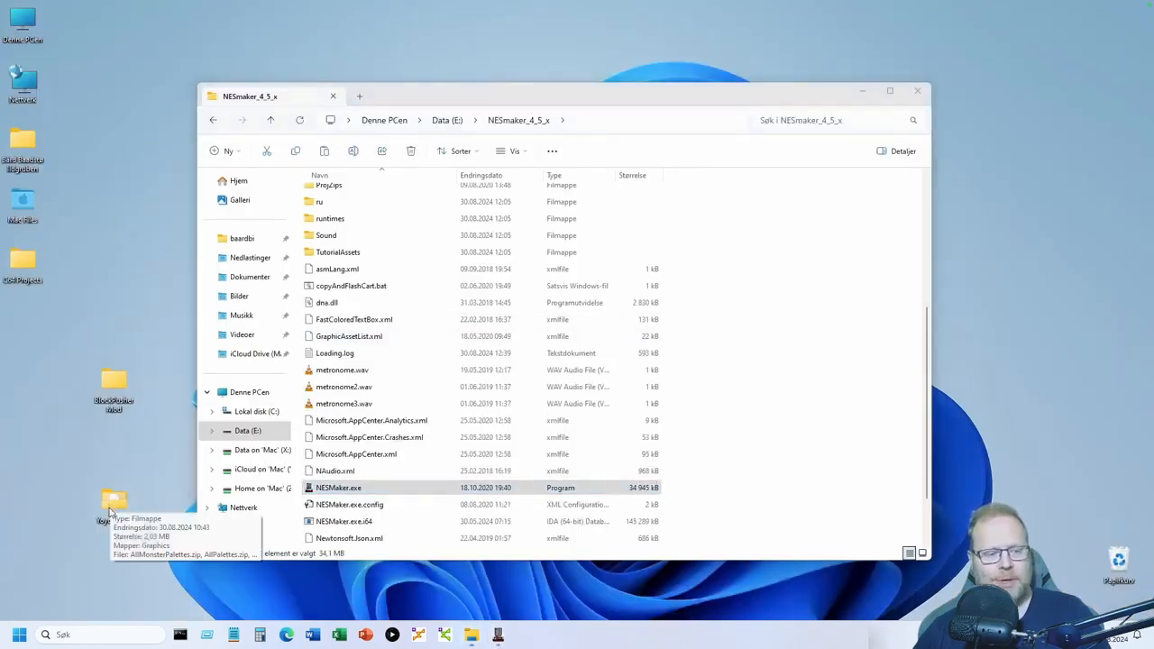
double_click(114, 509)
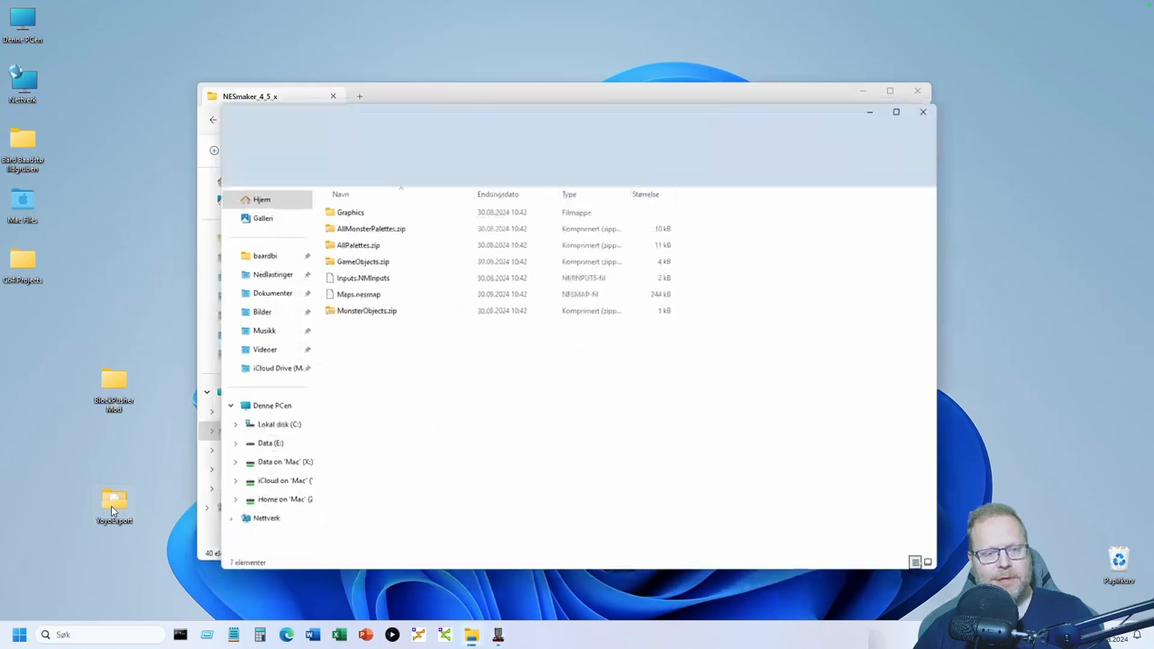
left_click_drag(500, 117, 296, 97)
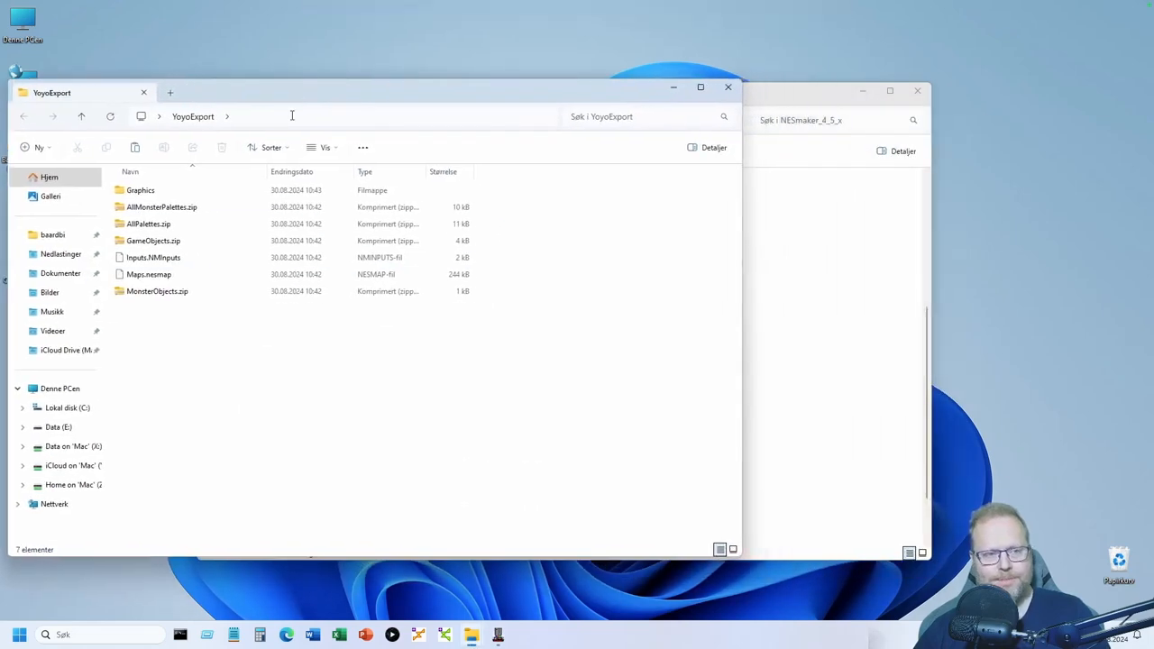
Copy all the bitmap files inside YoyoExport's Graphics folder
left_click(142, 195)
double_click(143, 193)
left_click(149, 240)
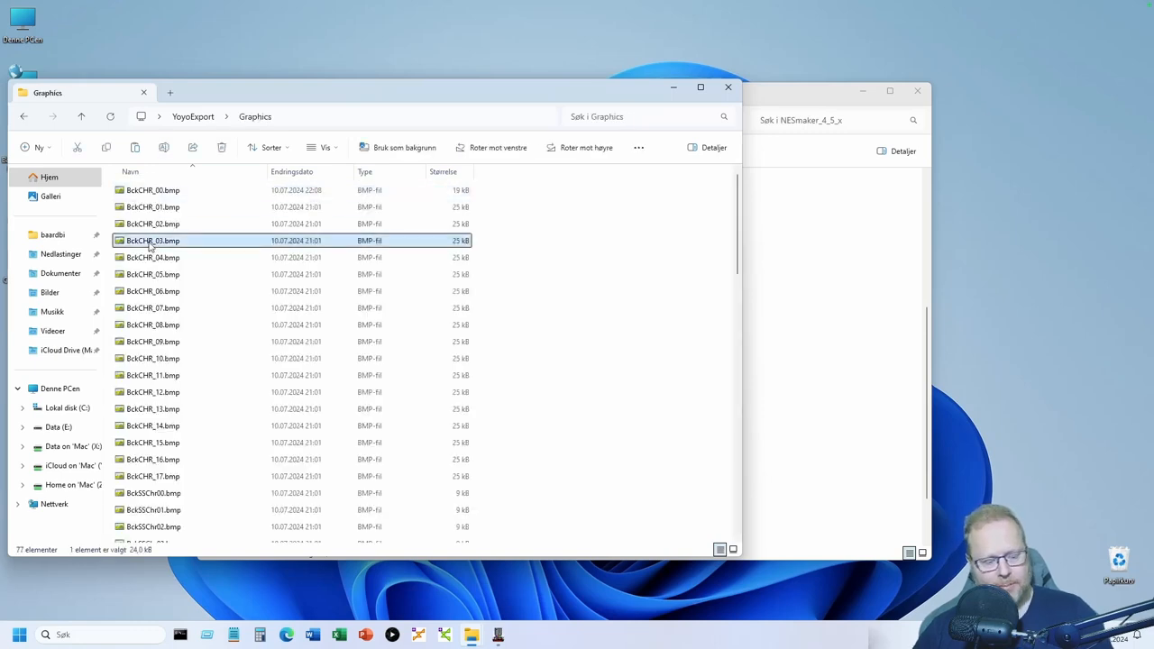
key("ctrl+a")
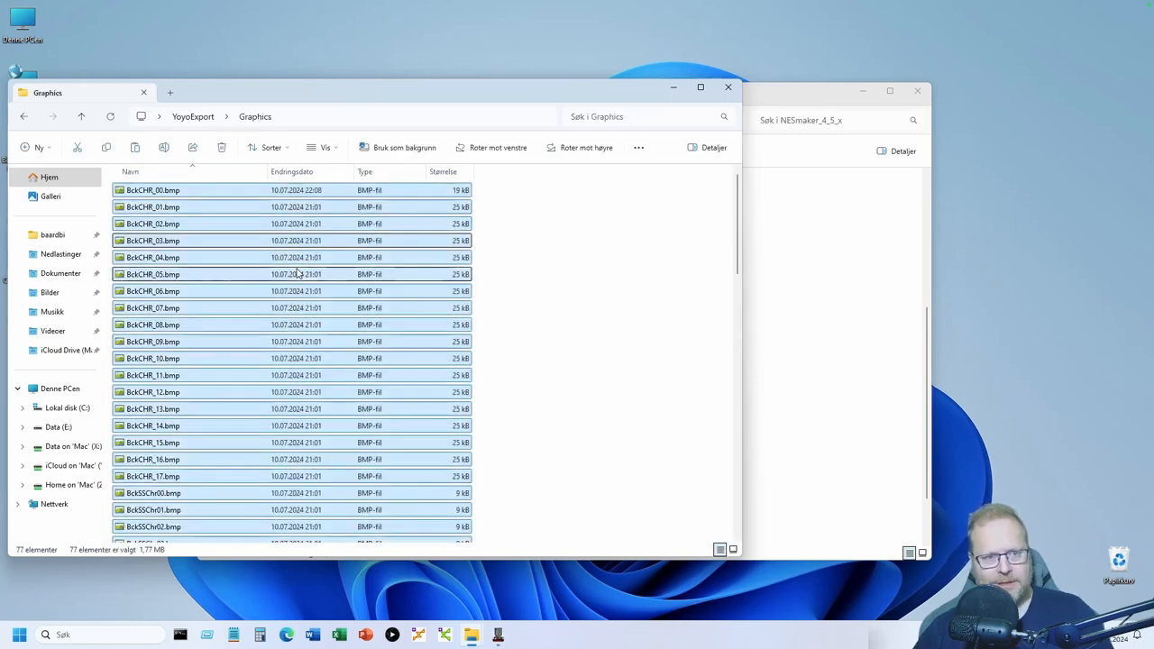
right_click(244, 213)
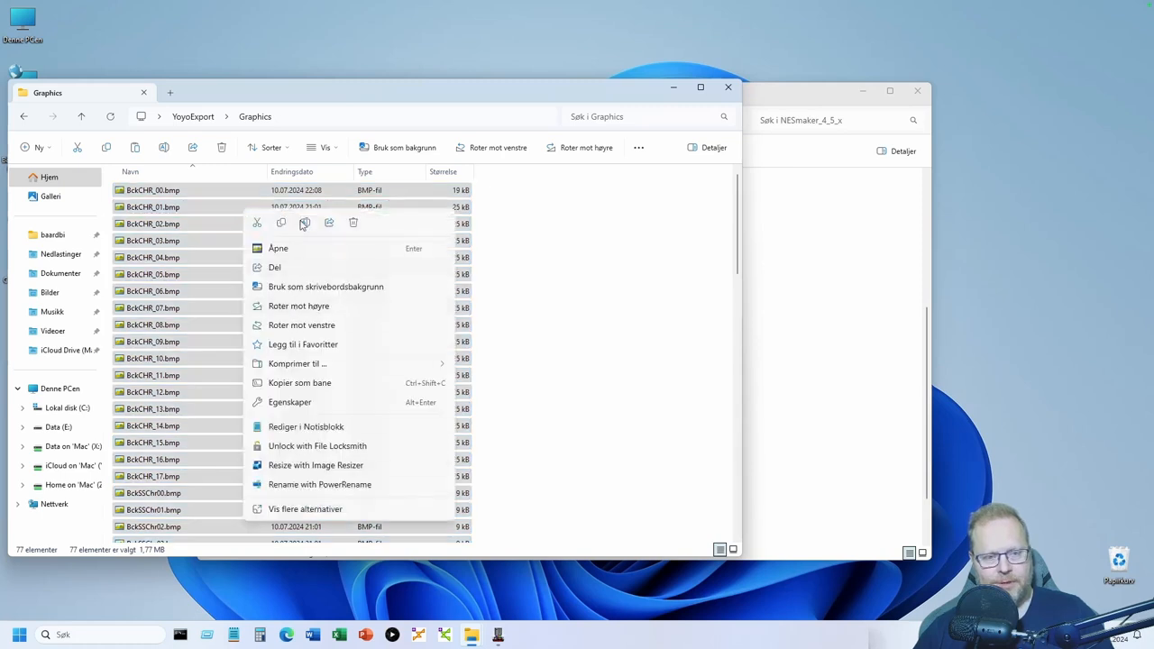
key("Escape")
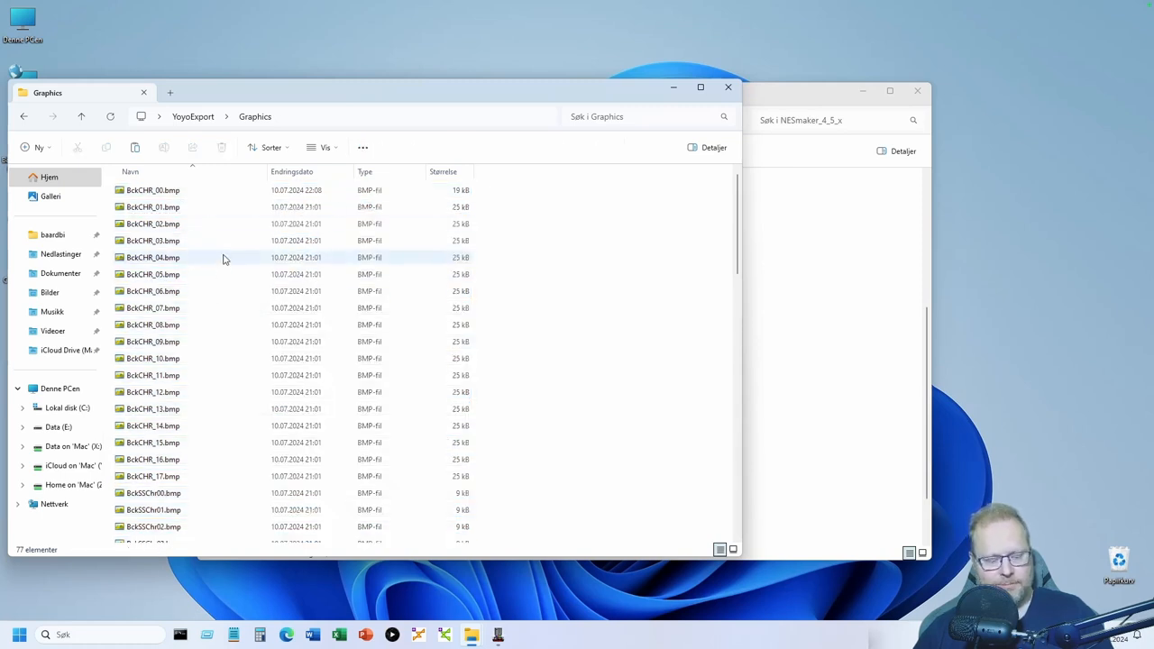
Open the GraphicAssets\YoyosQuest folder inside NESmaker_4_5_x
left_click(857, 279)
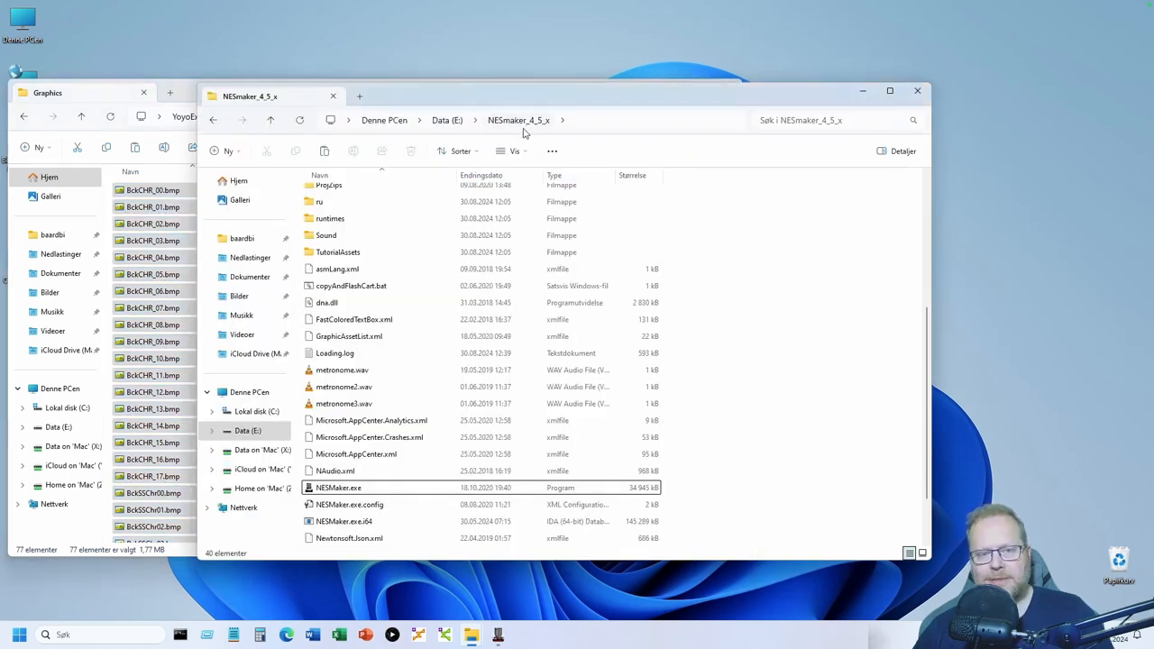
scroll(449, 275, "up", 3)
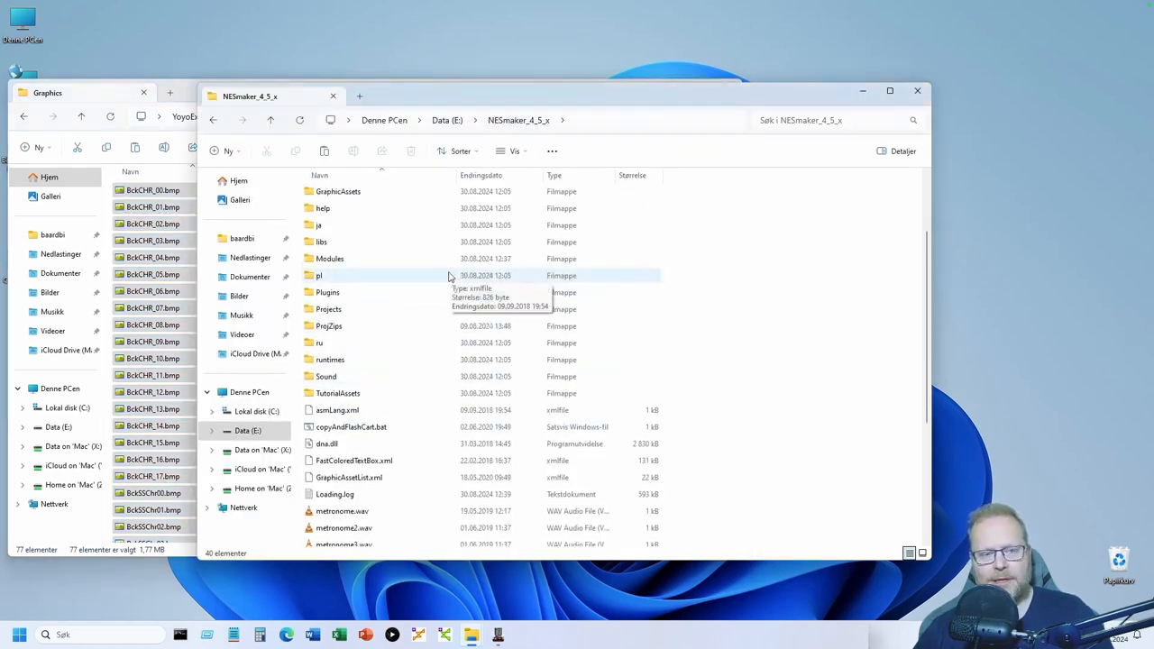
scroll(449, 275, "up", 1)
left_click(354, 245)
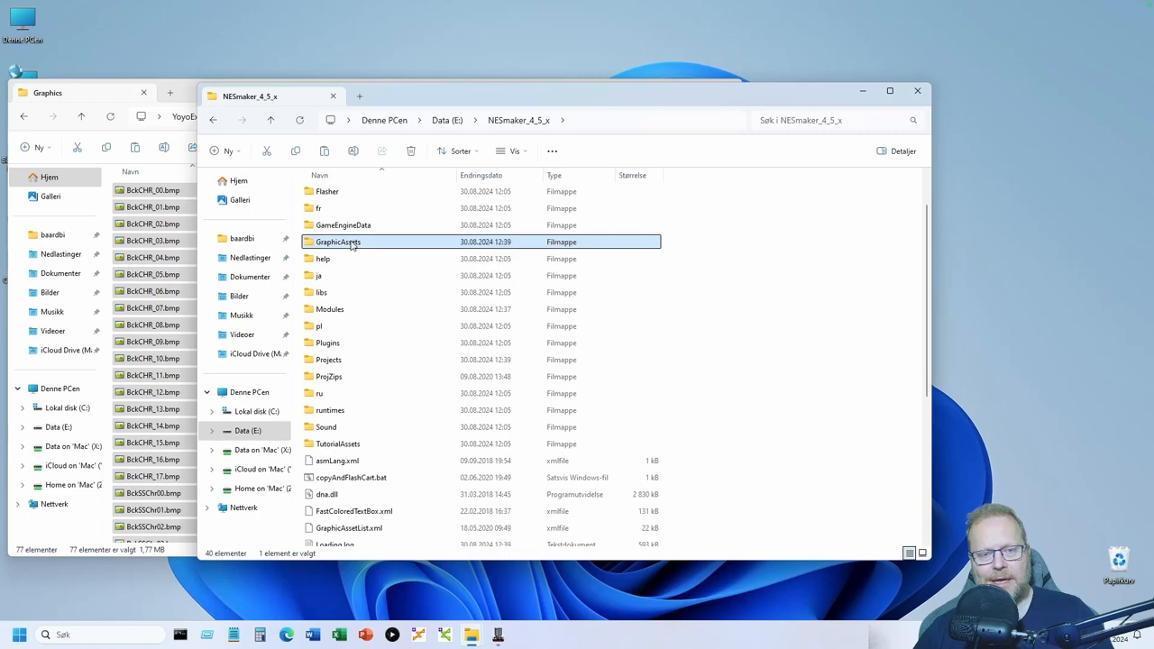
double_click(351, 246)
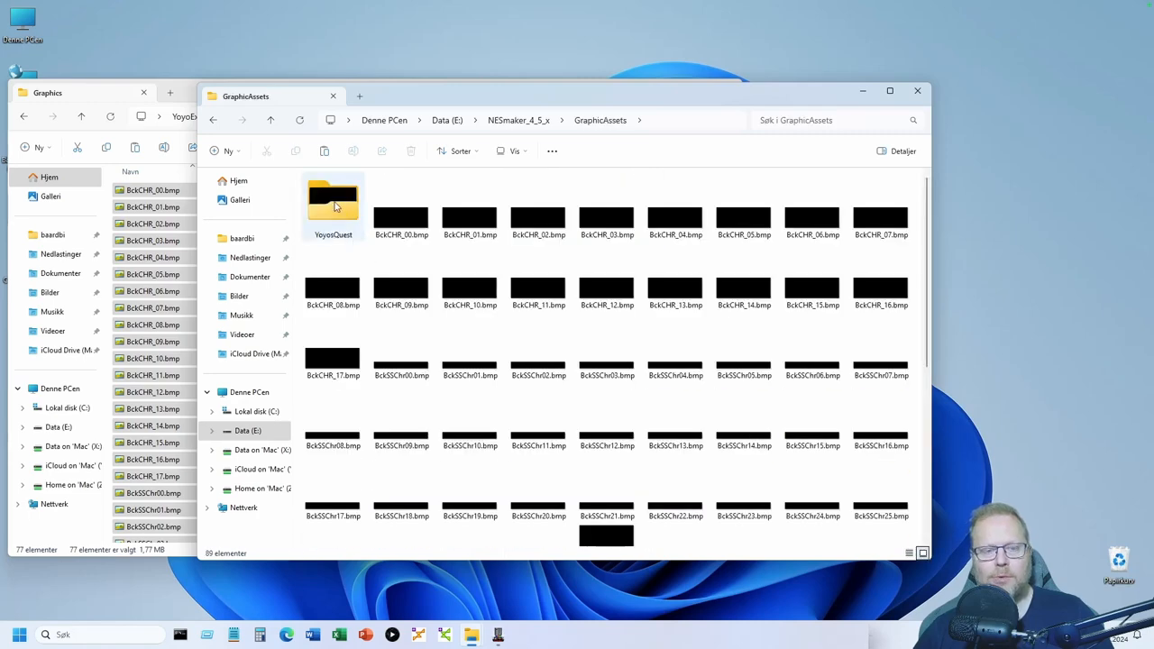
double_click(336, 207)
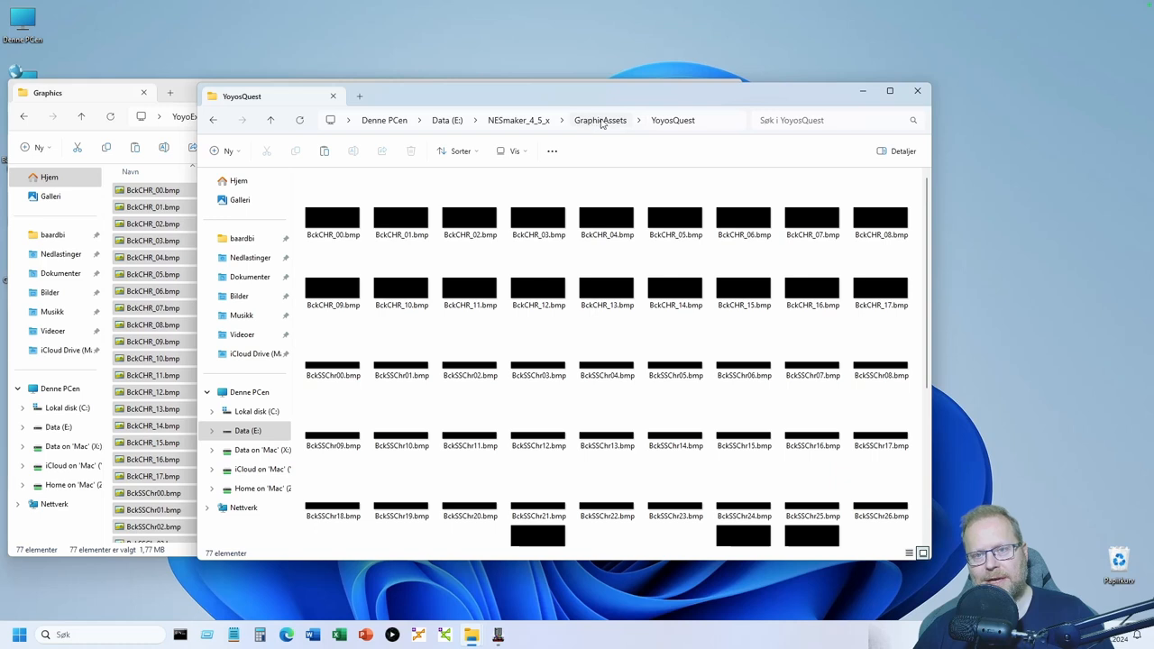
Delete all the blank tileset bitmaps in the YoyosQuest graphics folder
left_click(475, 289)
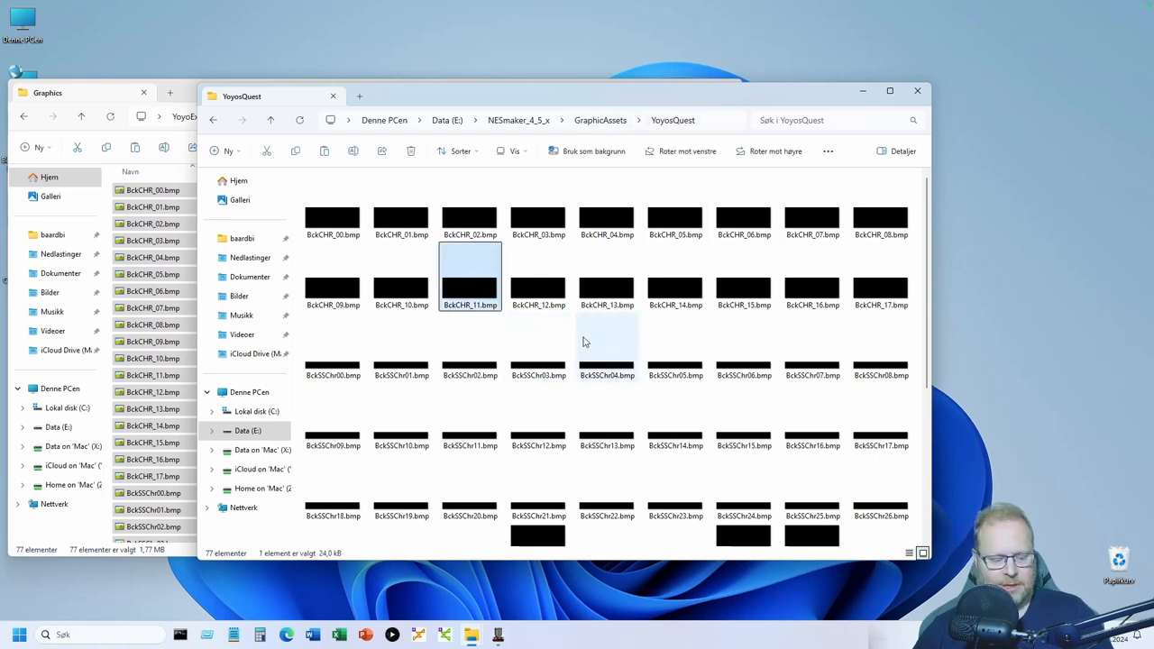
key("ctrl+a")
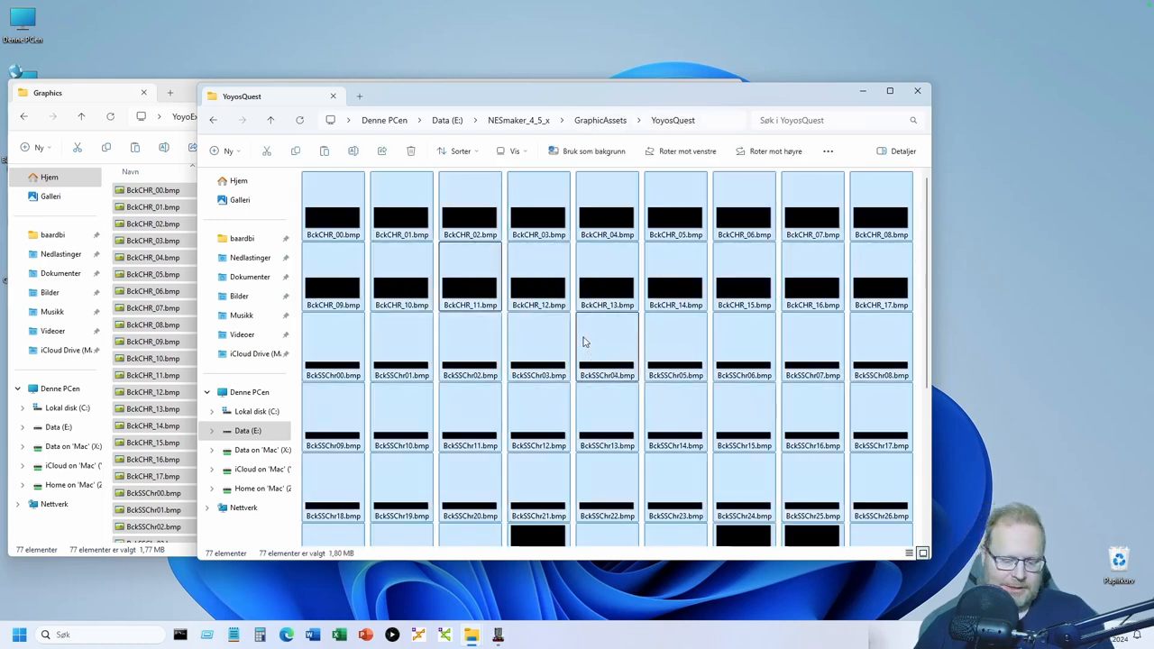
key("Delete")
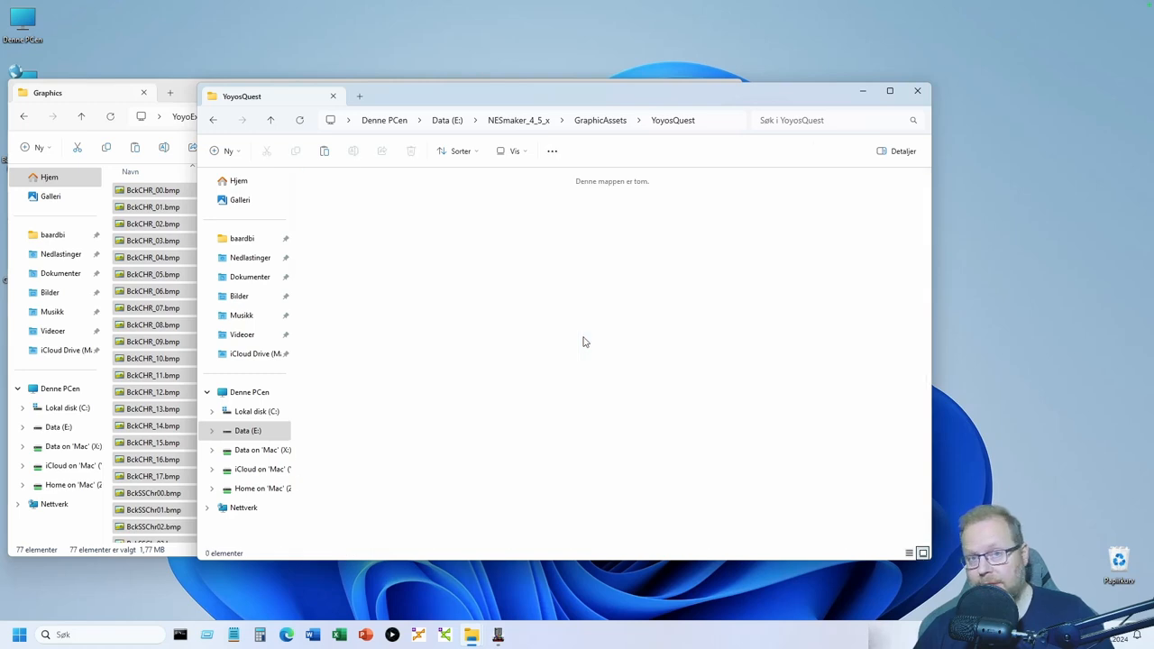
Paste the copied YoyoExport graphics into the YoyosQuest folder and close the source Graphics folder window
right_click(414, 247)
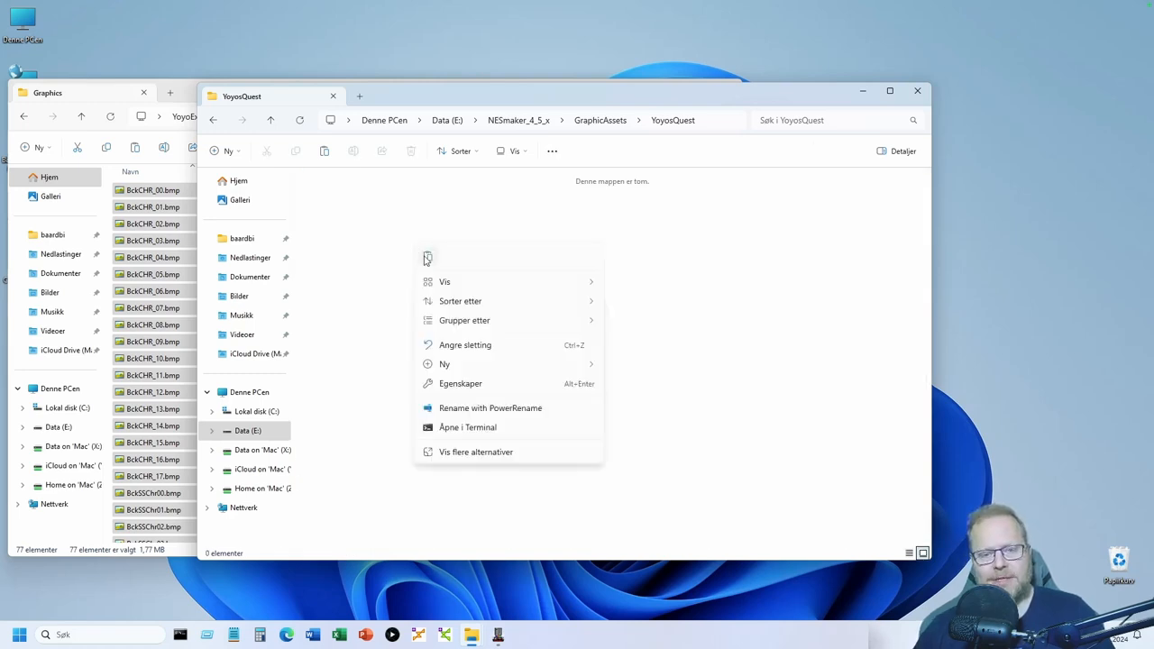
left_click(427, 257)
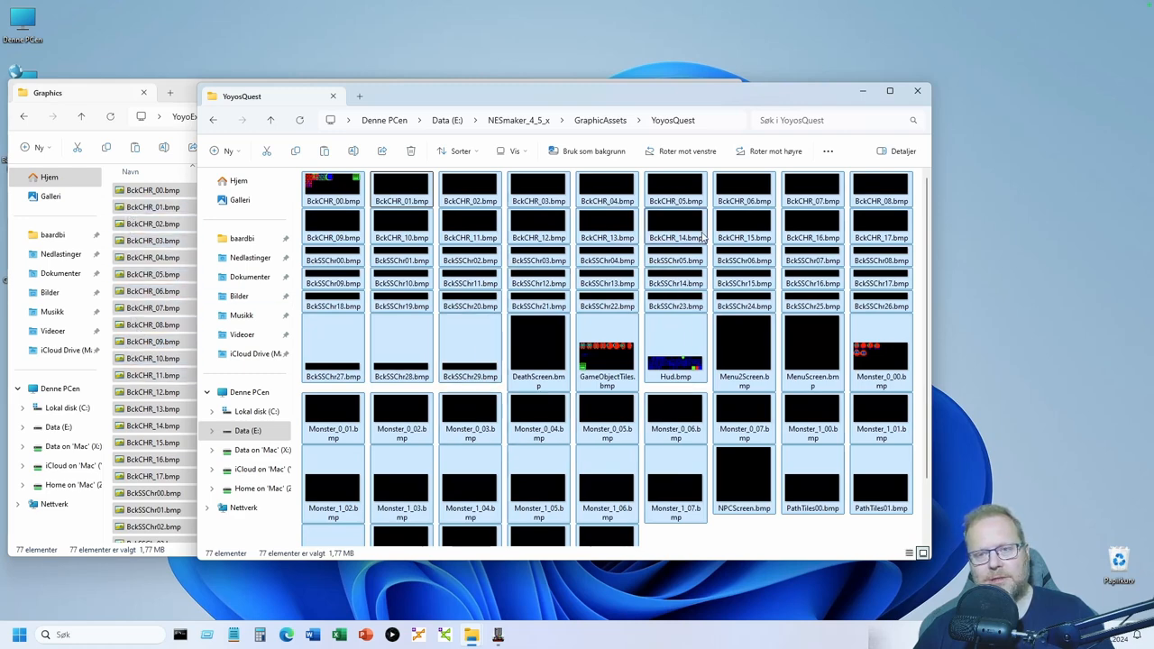
left_click(101, 92)
left_click(730, 88)
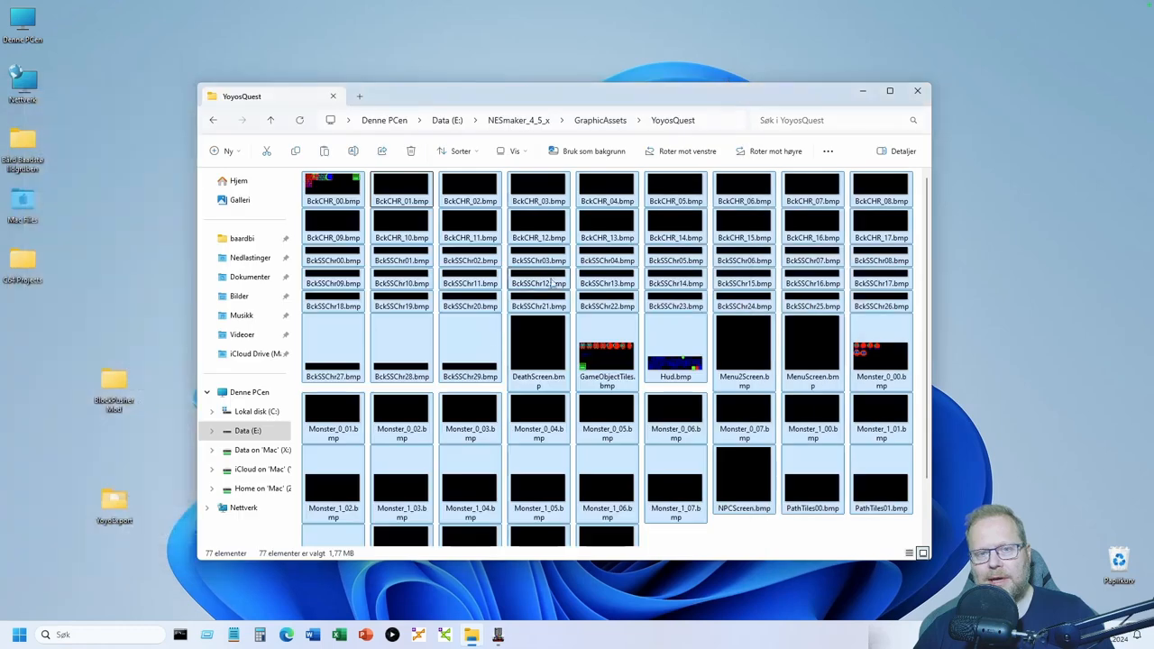
left_click(520, 120)
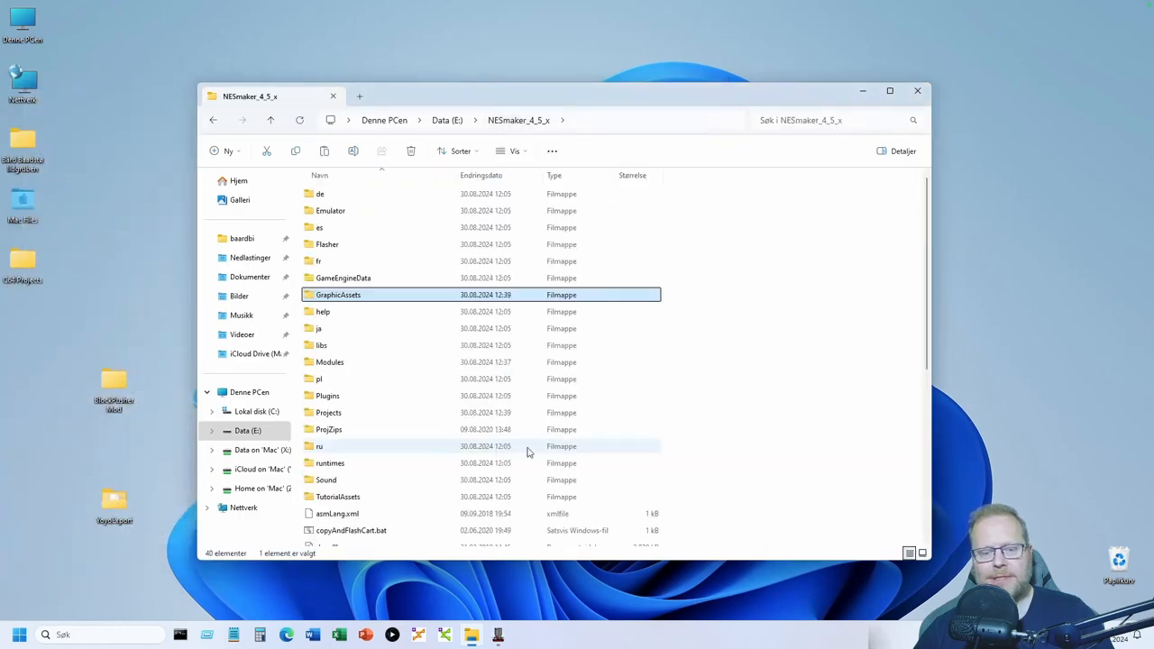
Switch to NESMaker and import AllPalettes.zip from the desktop YoyoExport folder into the project's All Palettes
left_click(498, 635)
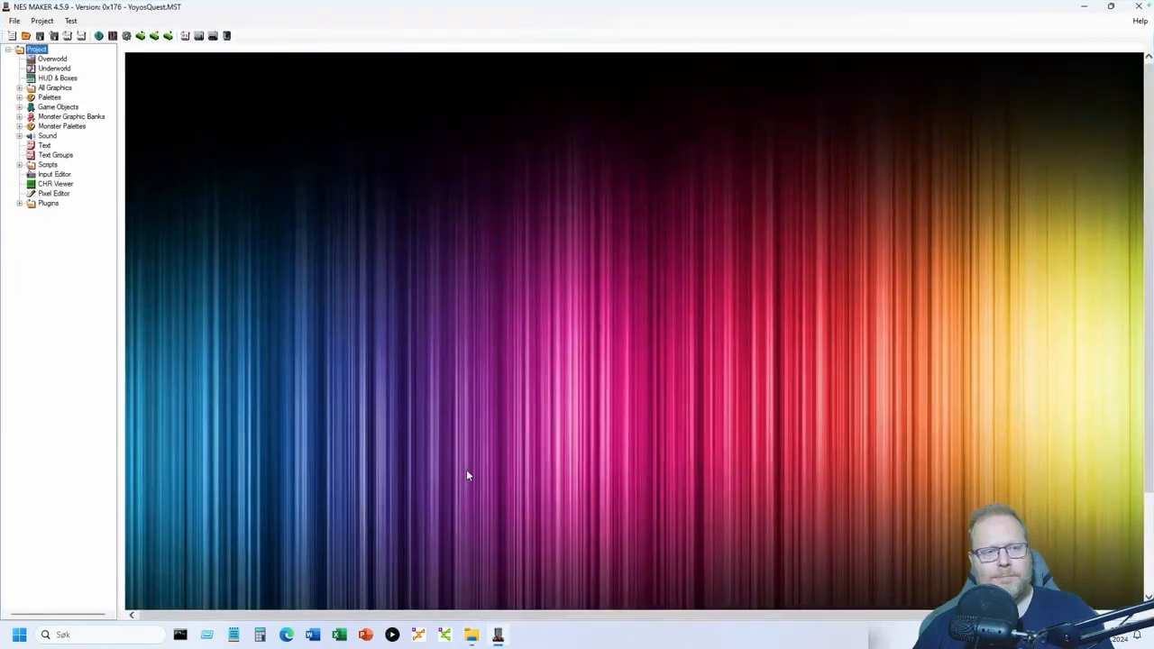
left_click(19, 97)
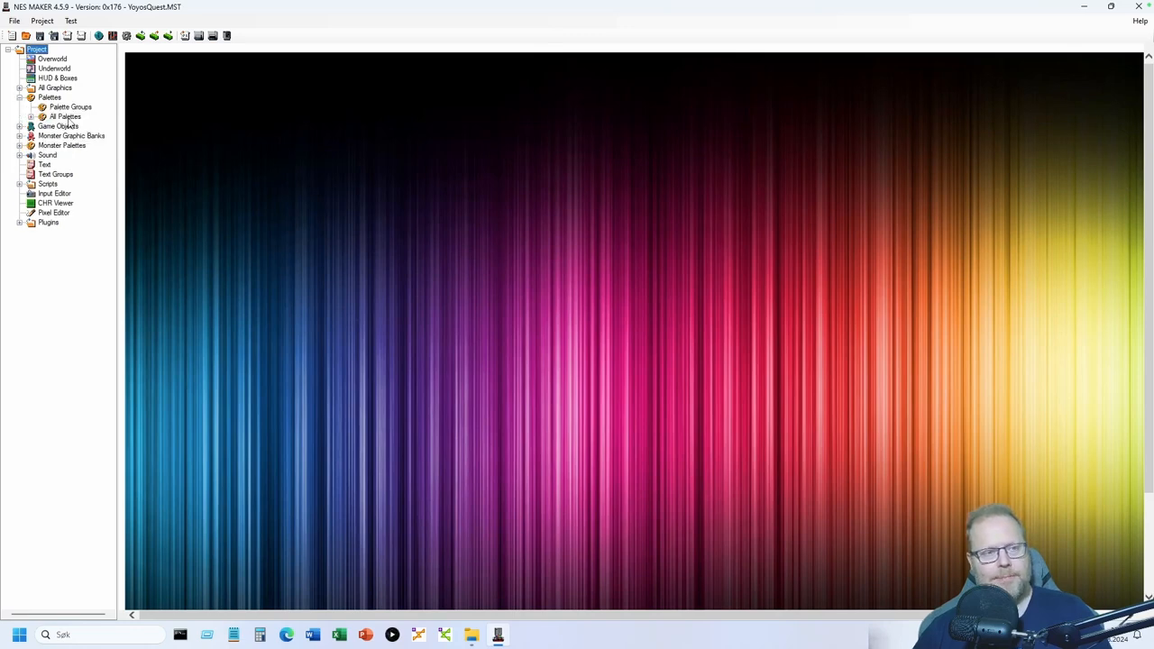
left_click(67, 117)
right_click(69, 120)
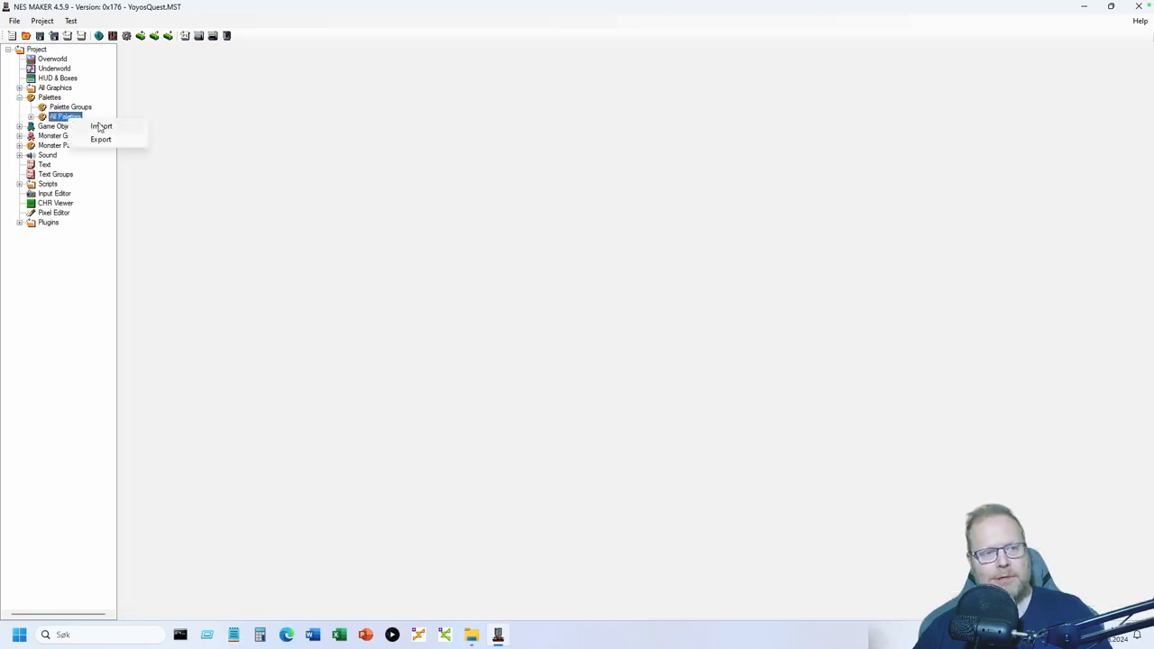
left_click(99, 124)
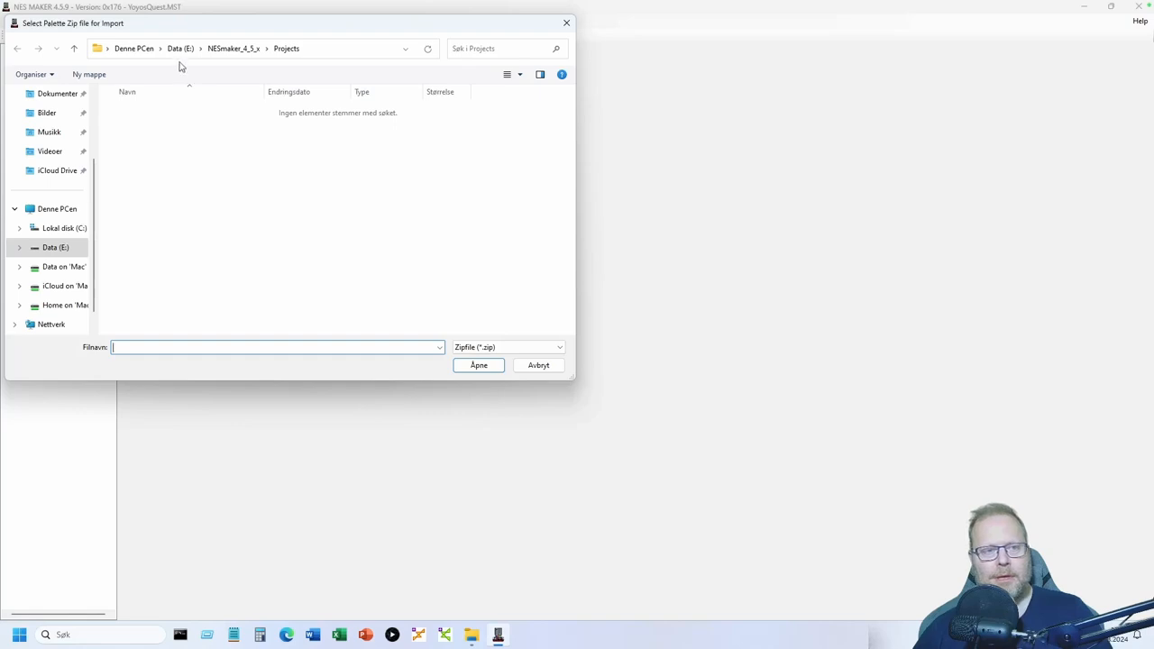
scroll(48, 155, "up", 2)
left_click(48, 155)
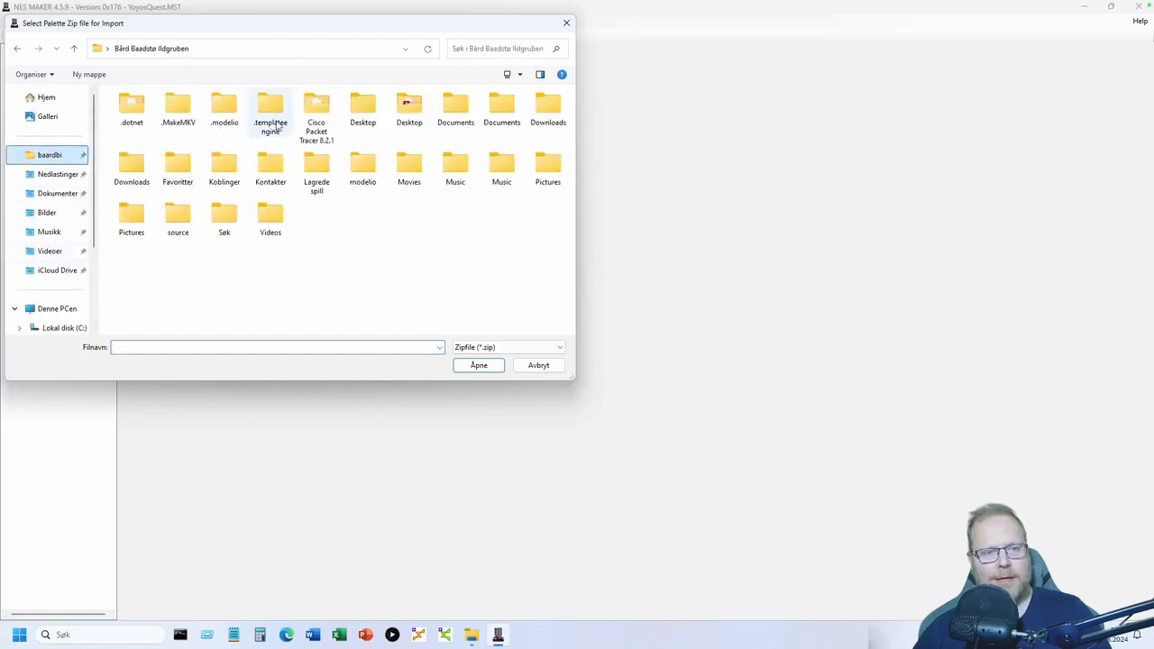
double_click(372, 107)
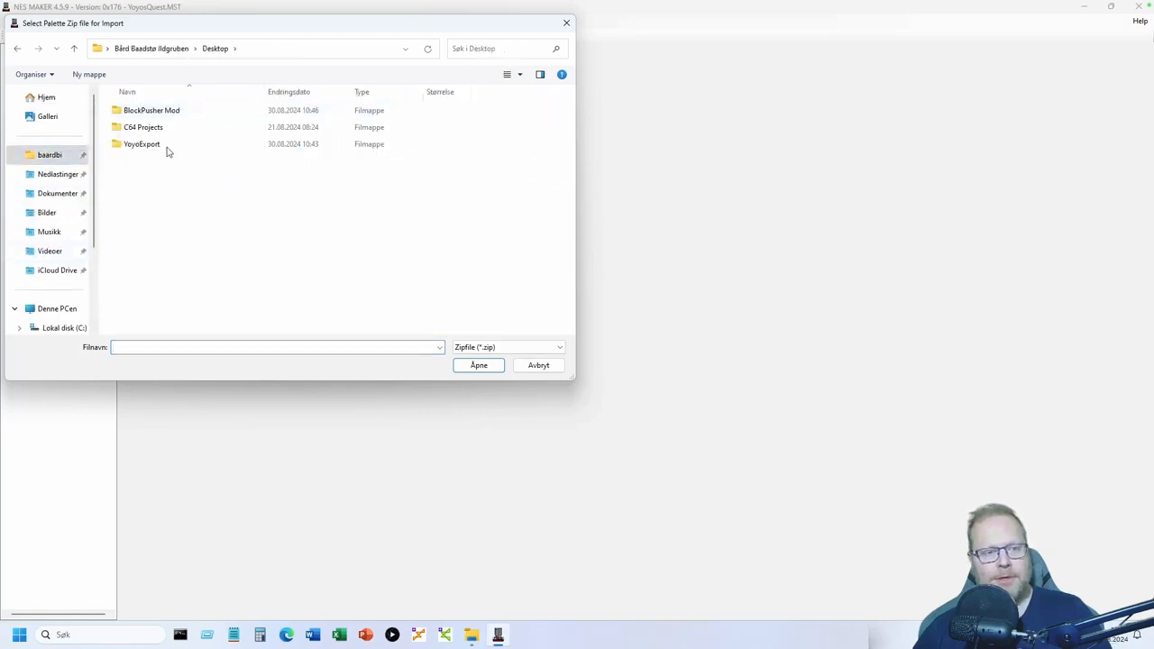
left_click(143, 146)
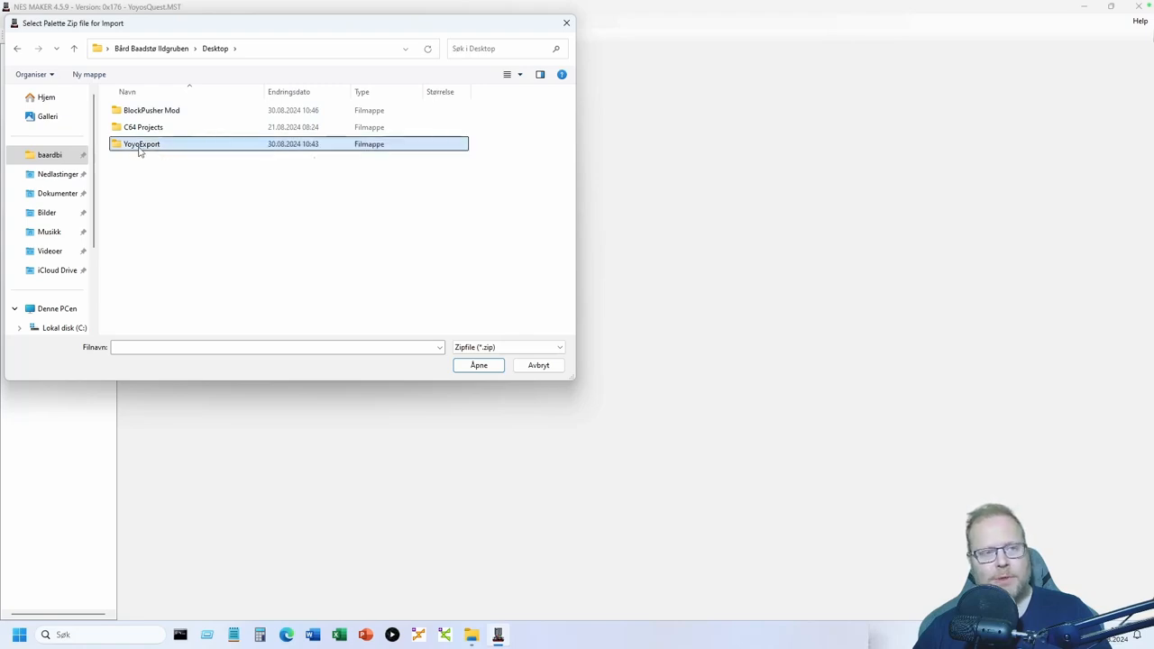
double_click(144, 145)
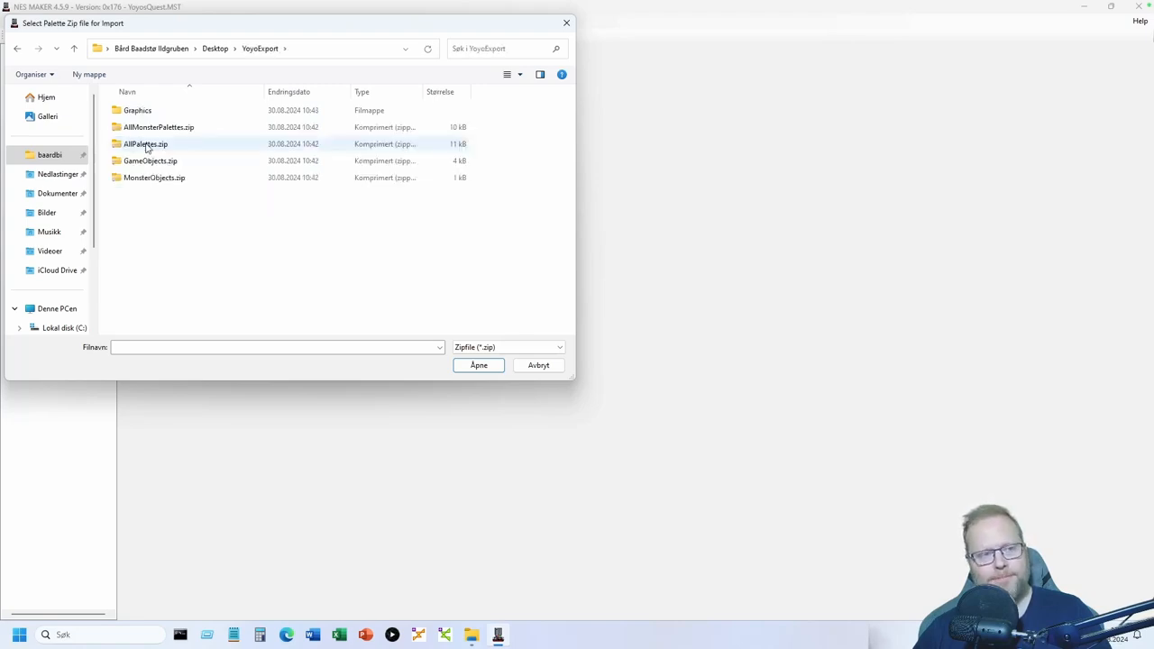
left_click(141, 146)
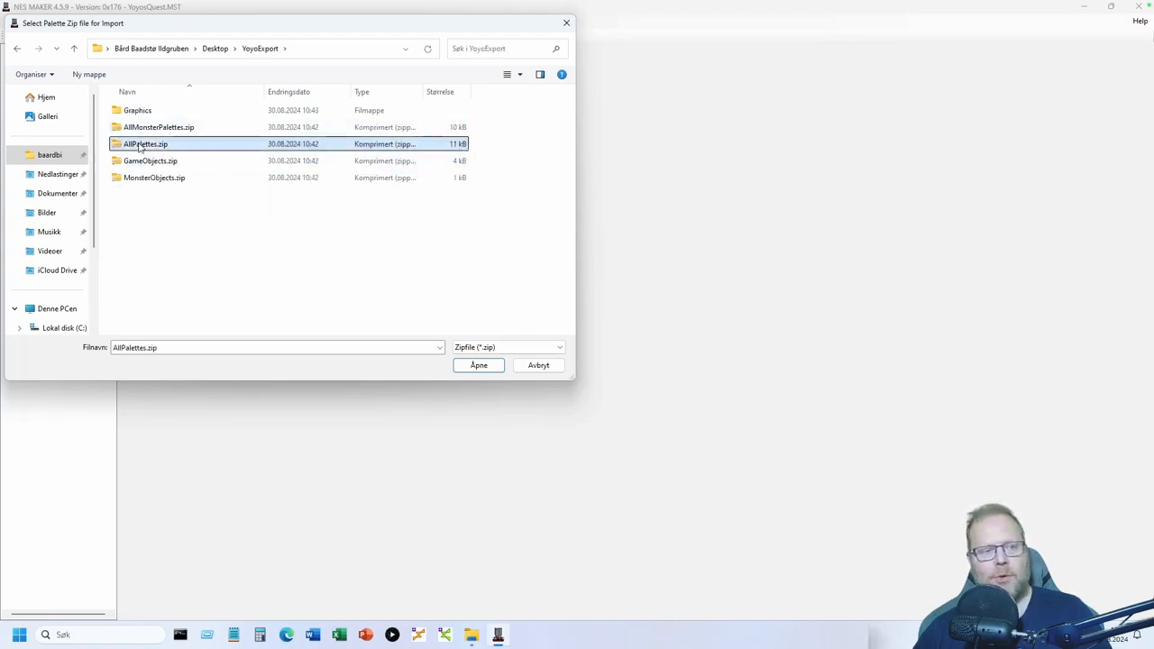
left_click(471, 368)
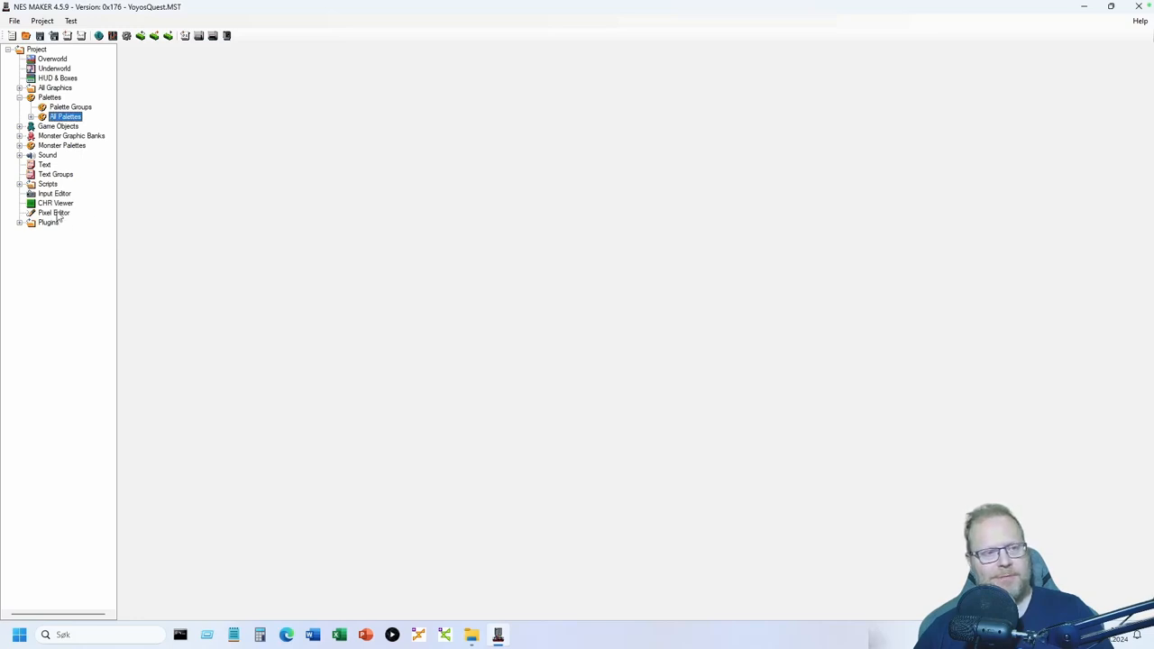
Import AllMonsterPalettes.zip from the YoyoExport folder into the project's All Monster Palettes
left_click(50, 146)
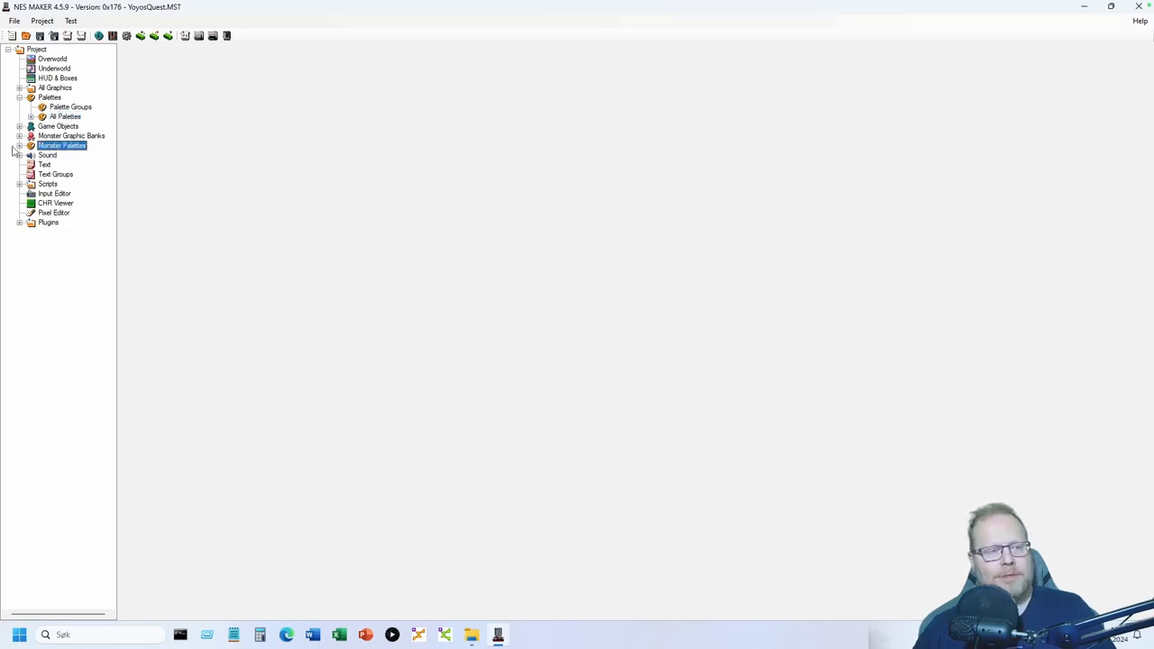
left_click(19, 145)
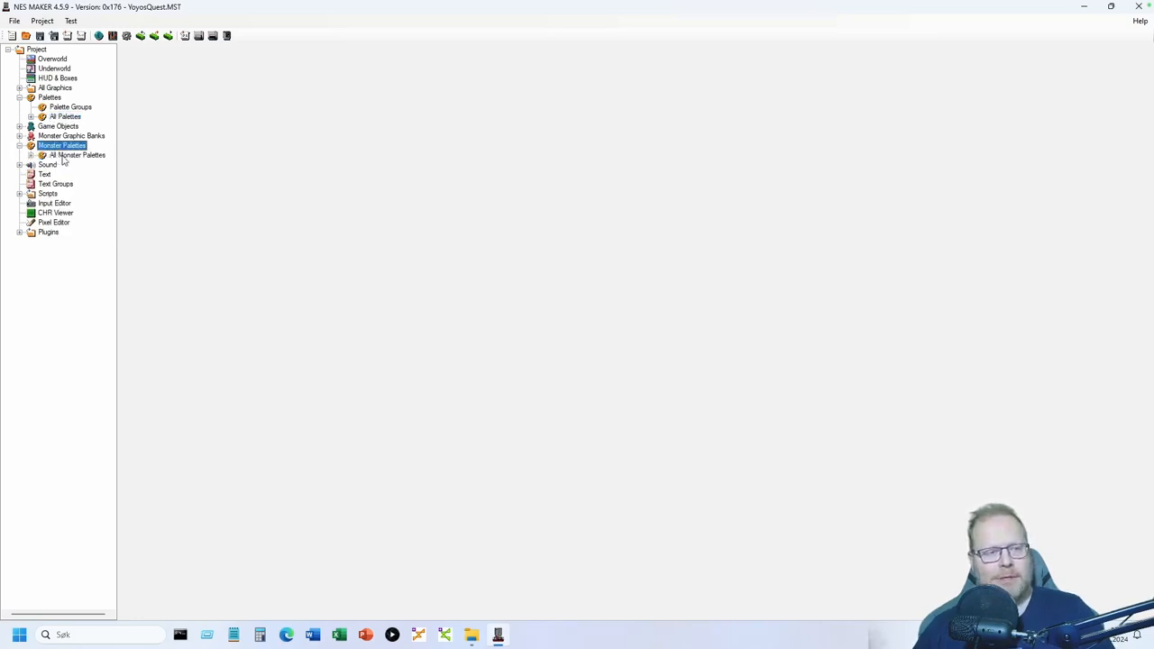
left_click(63, 157)
right_click(64, 160)
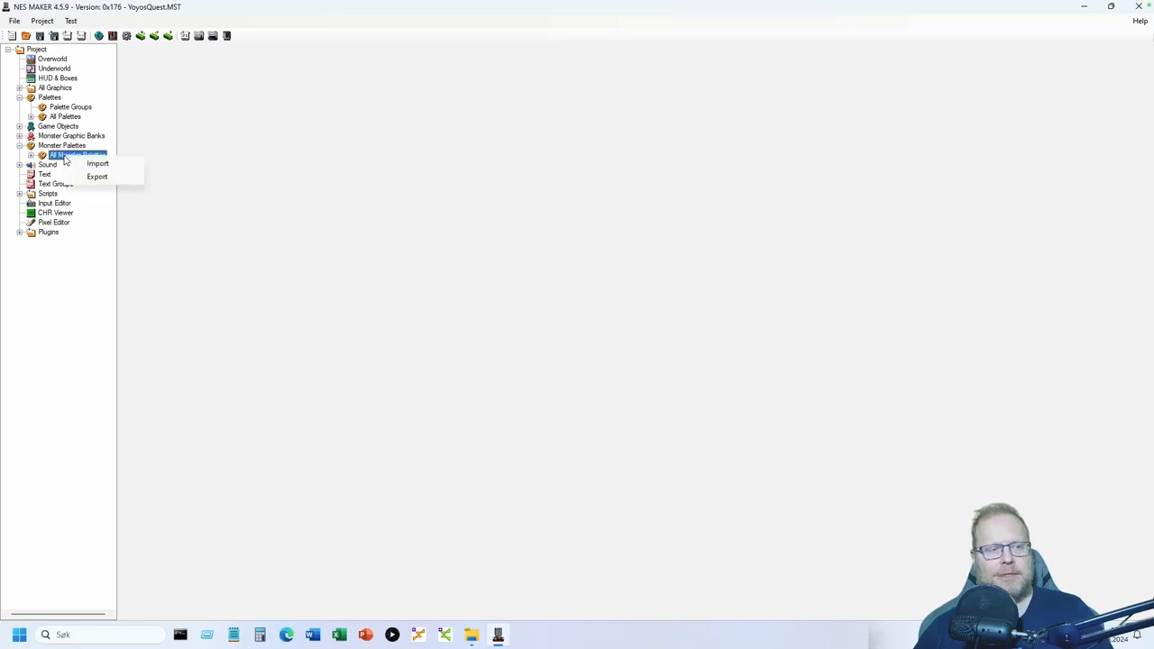
left_click(97, 164)
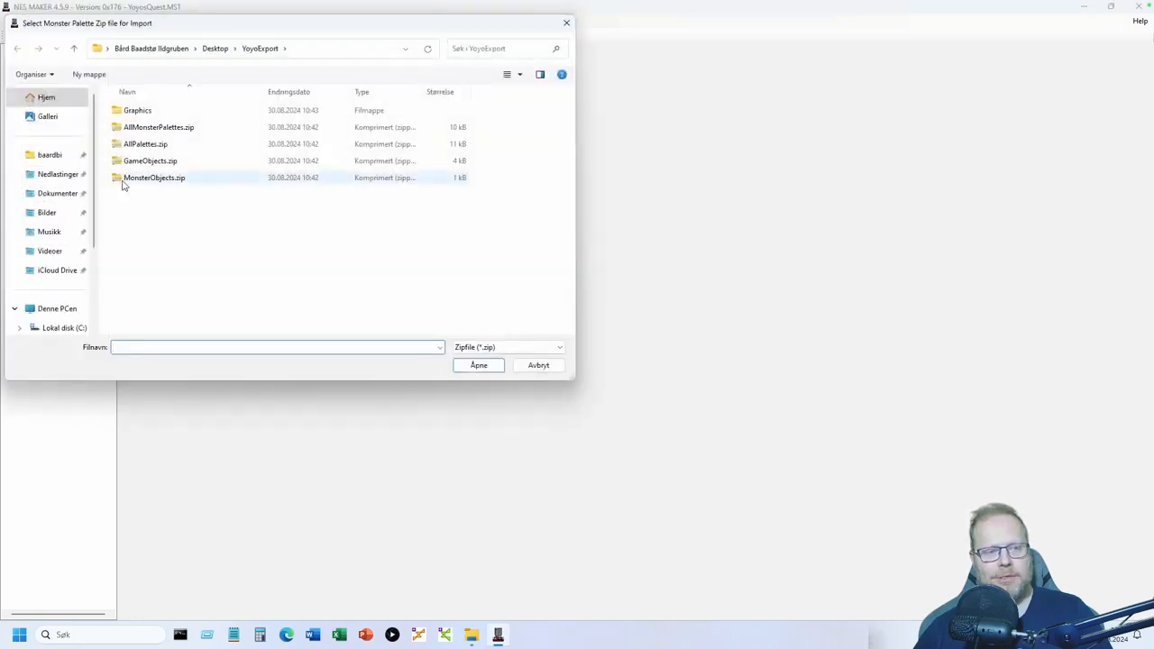
left_click(190, 135)
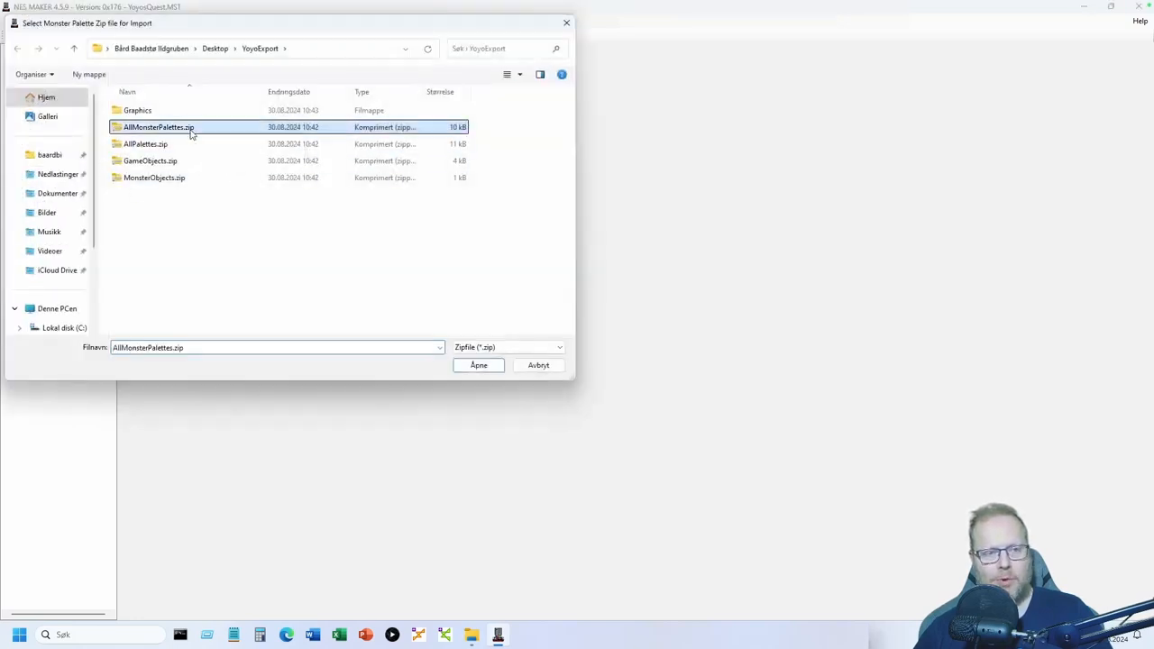
left_click(482, 374)
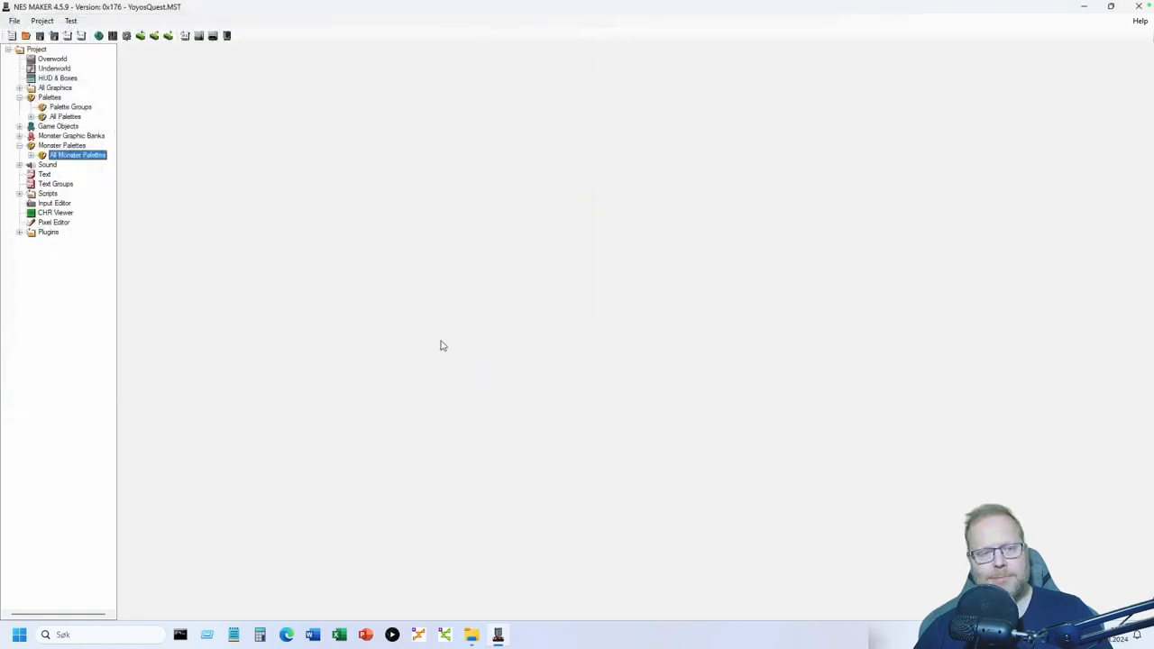
Import all game objects from GameObjects.zip in the YoyoExport folder and expand the Game Objects list
left_click(56, 127)
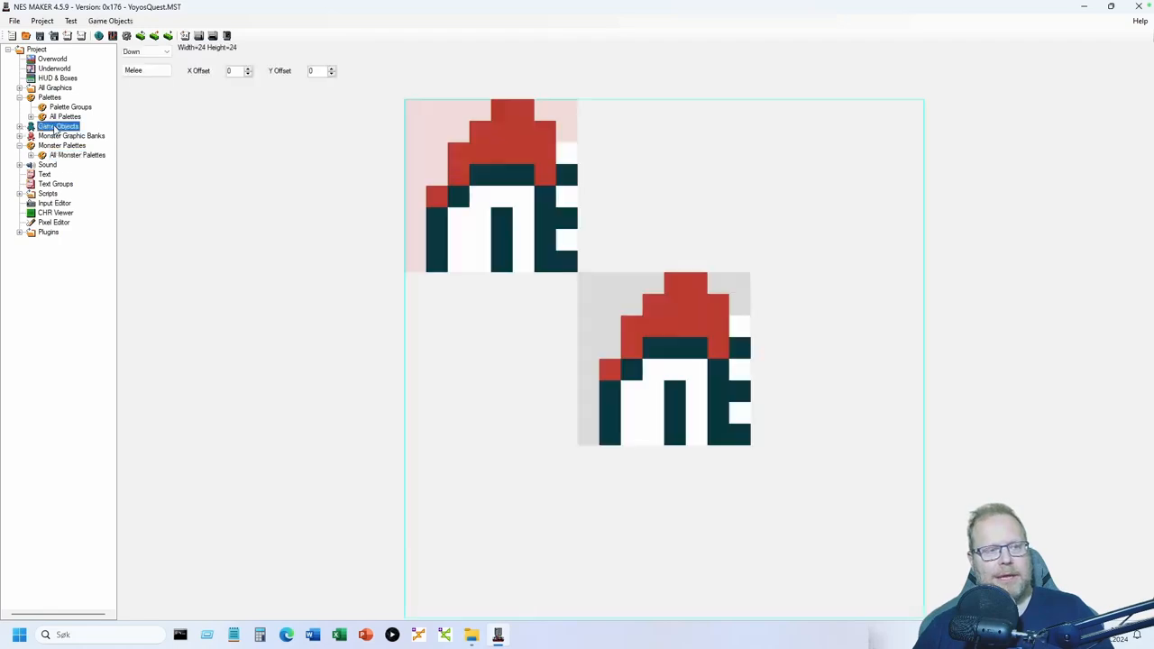
right_click(56, 129)
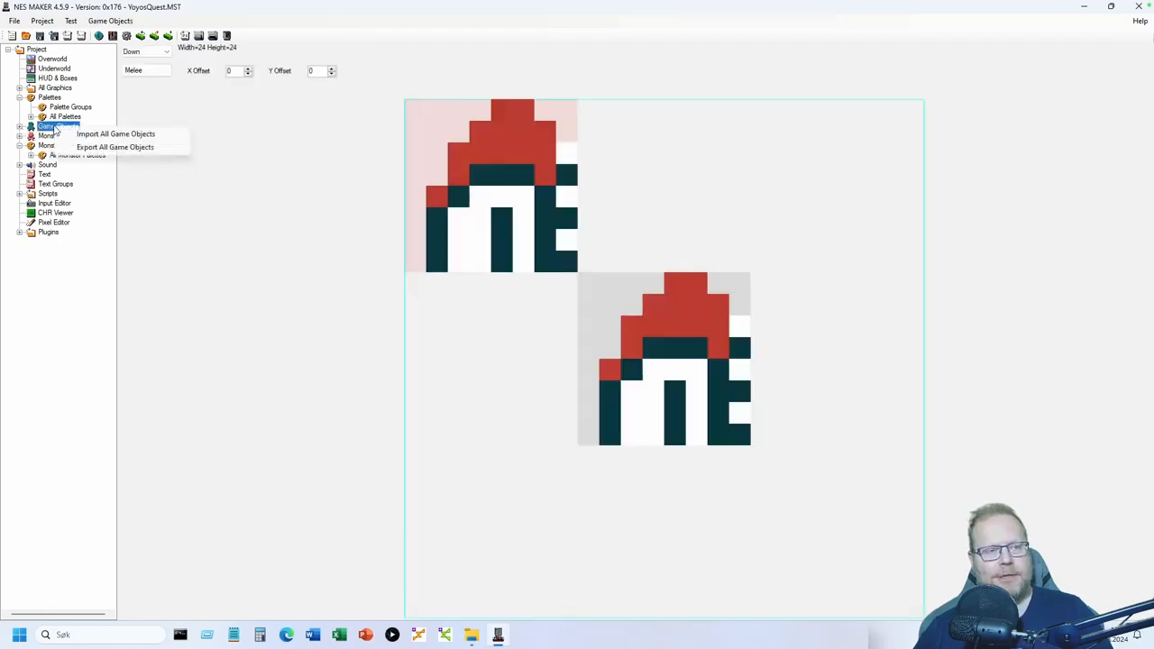
left_click(93, 133)
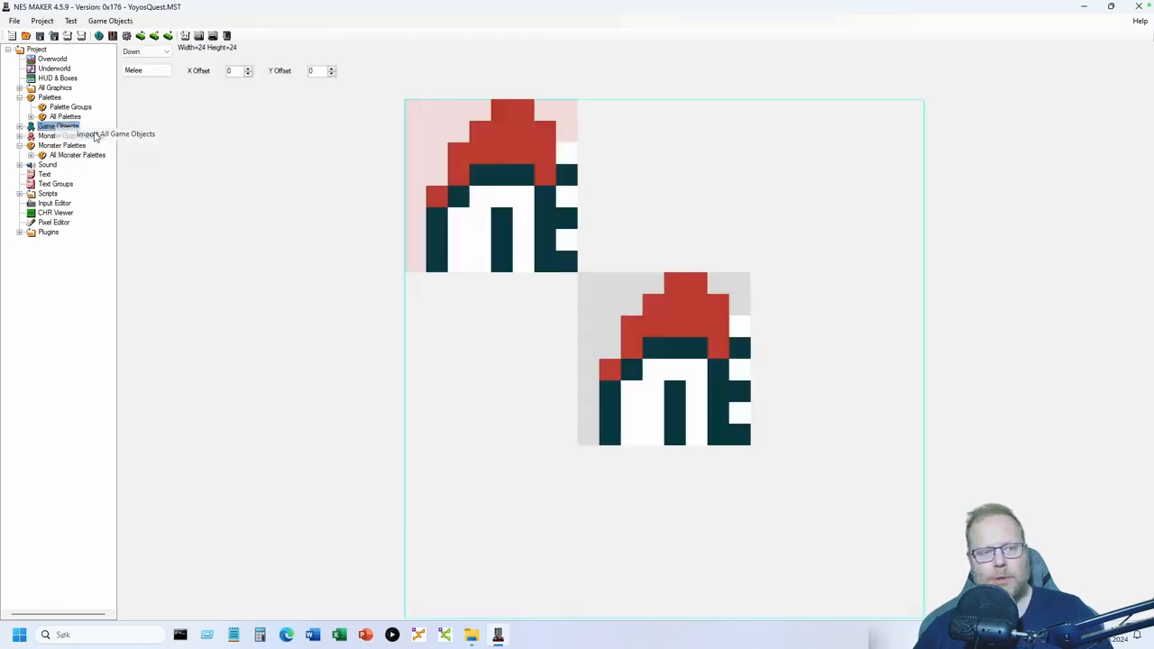
left_click(168, 162)
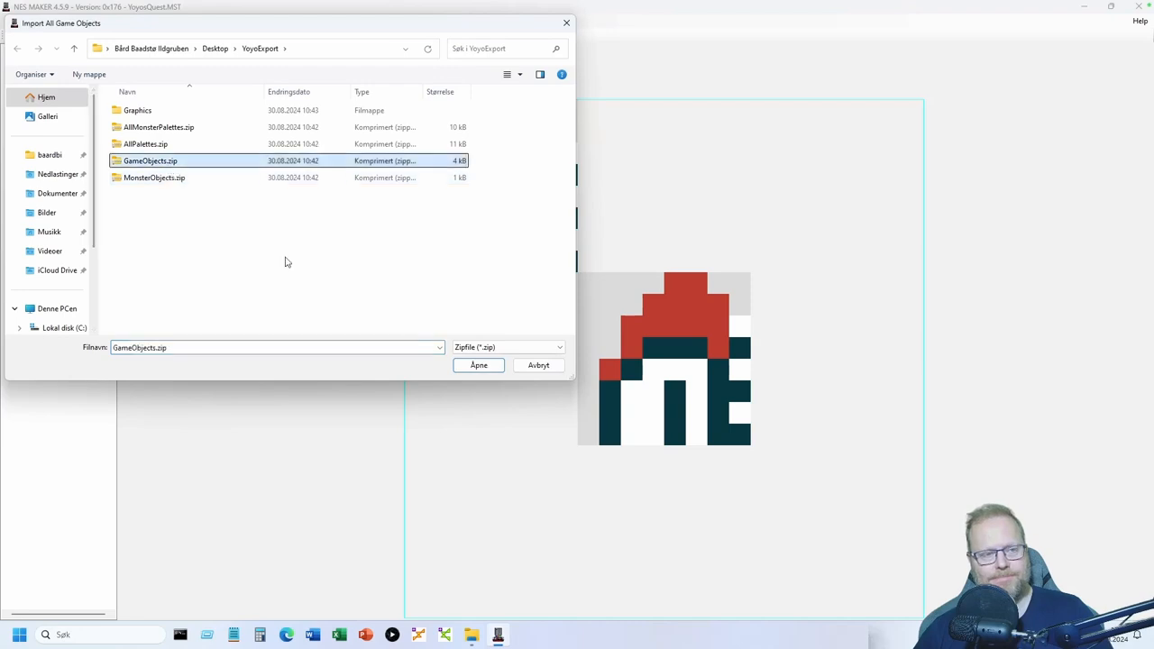
left_click(478, 365)
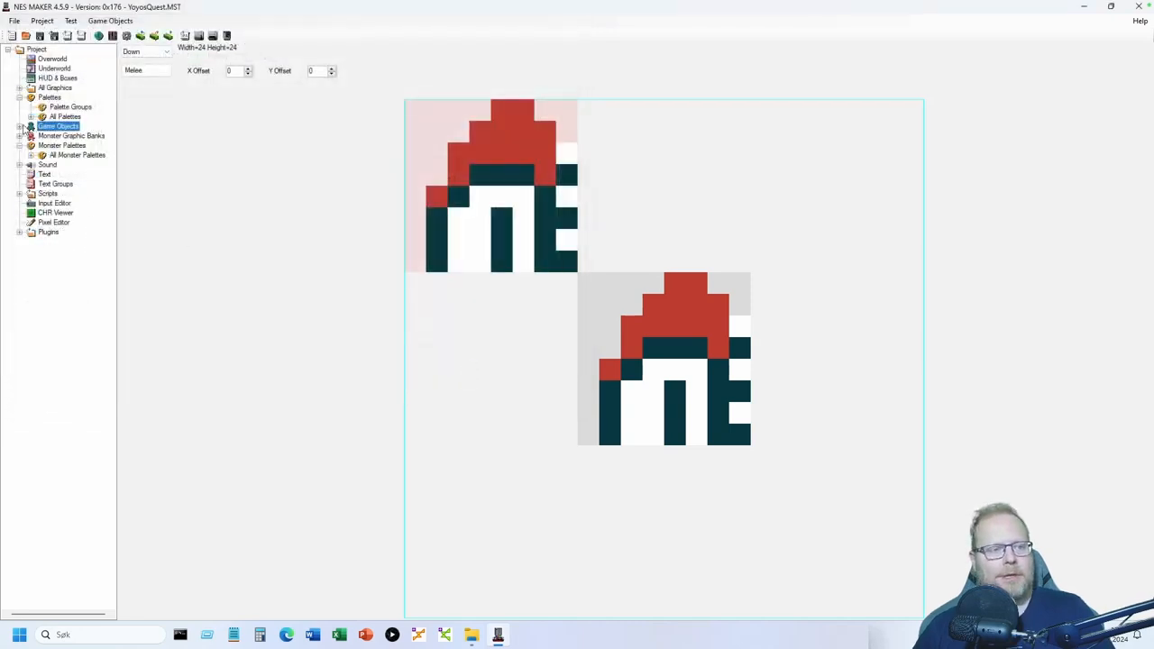
left_click(22, 127)
Import all monsters from MonsterObjects.zip into the Monsters folder of Graphics Bank 0
left_click(20, 290)
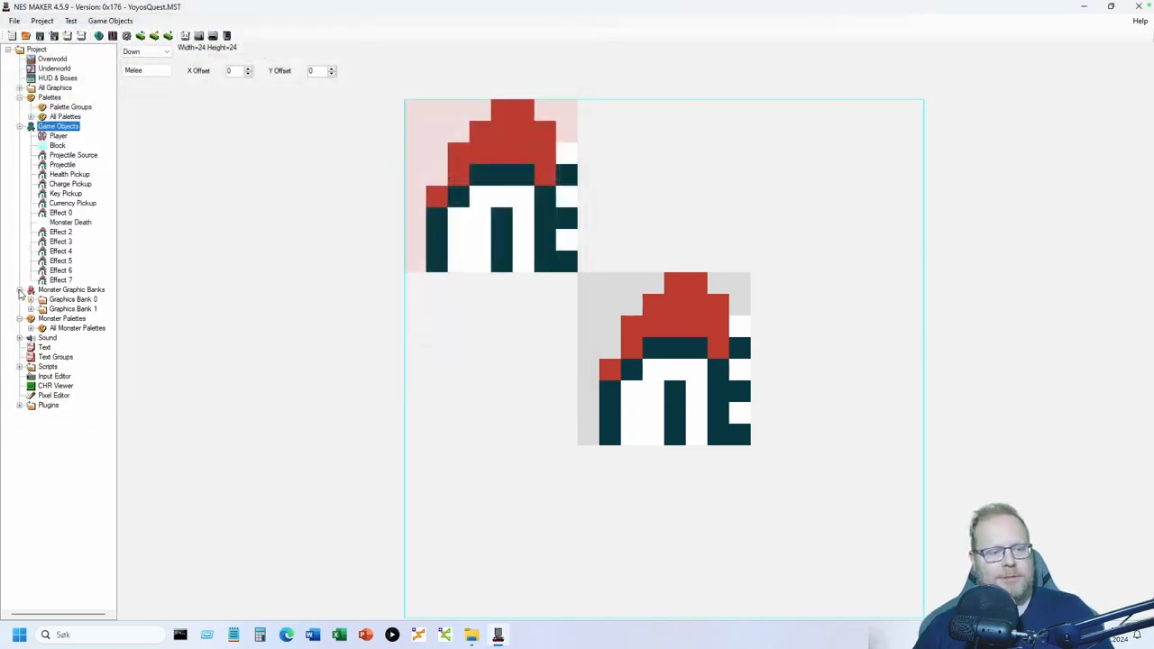
left_click(30, 300)
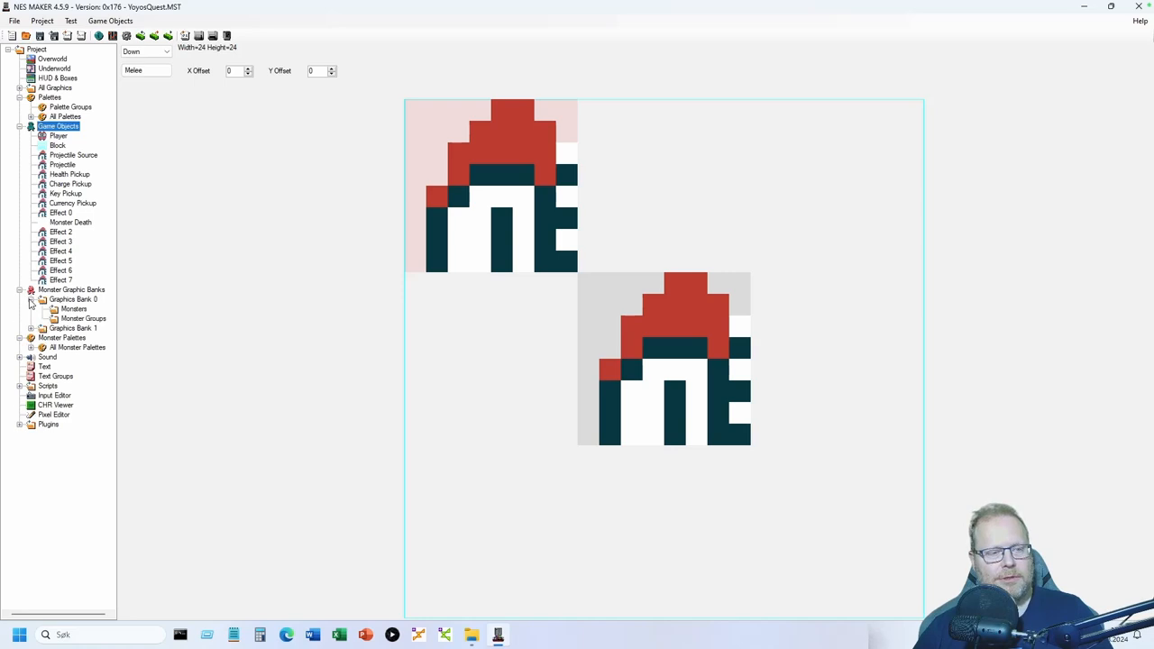
left_click(80, 311)
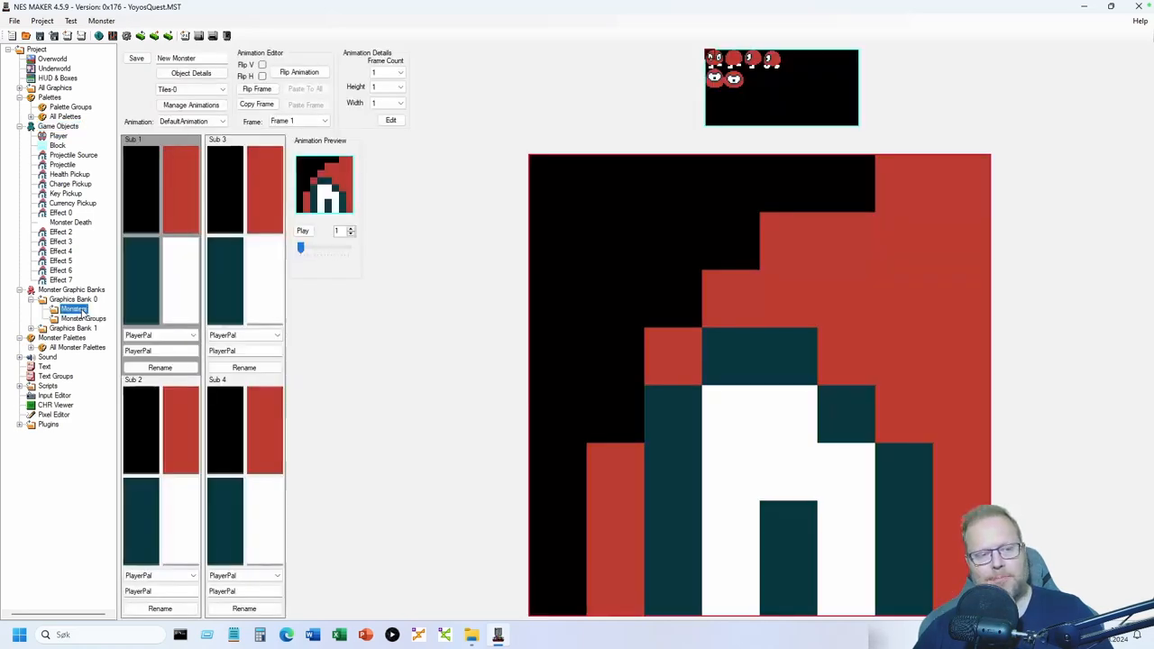
right_click(81, 311)
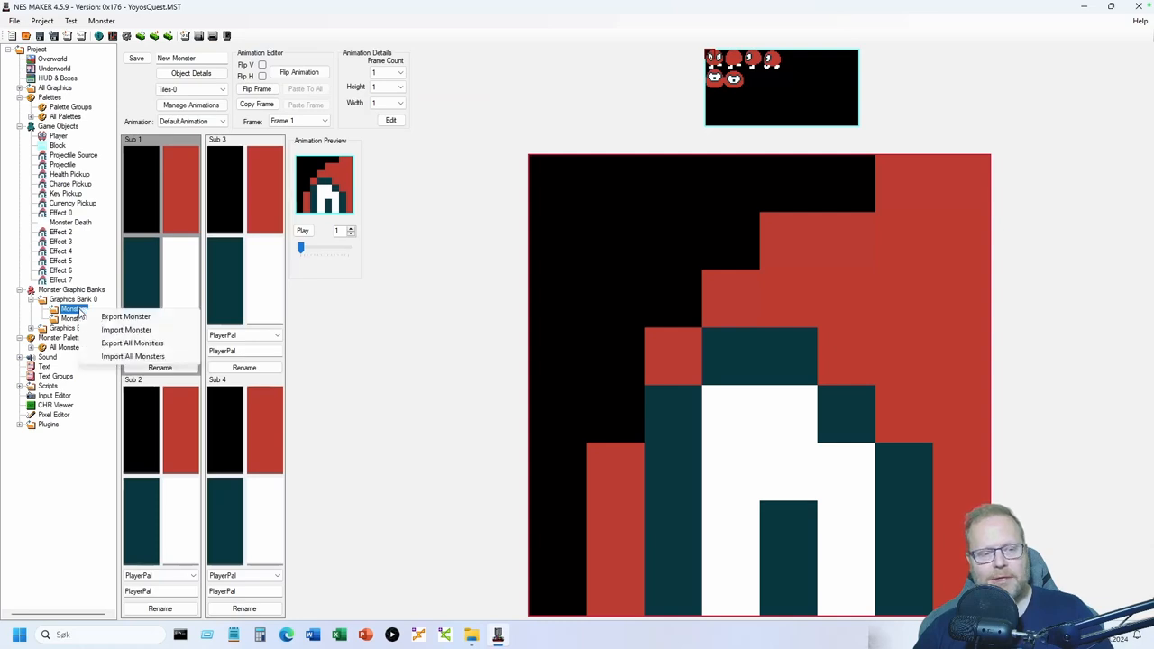
left_click(131, 356)
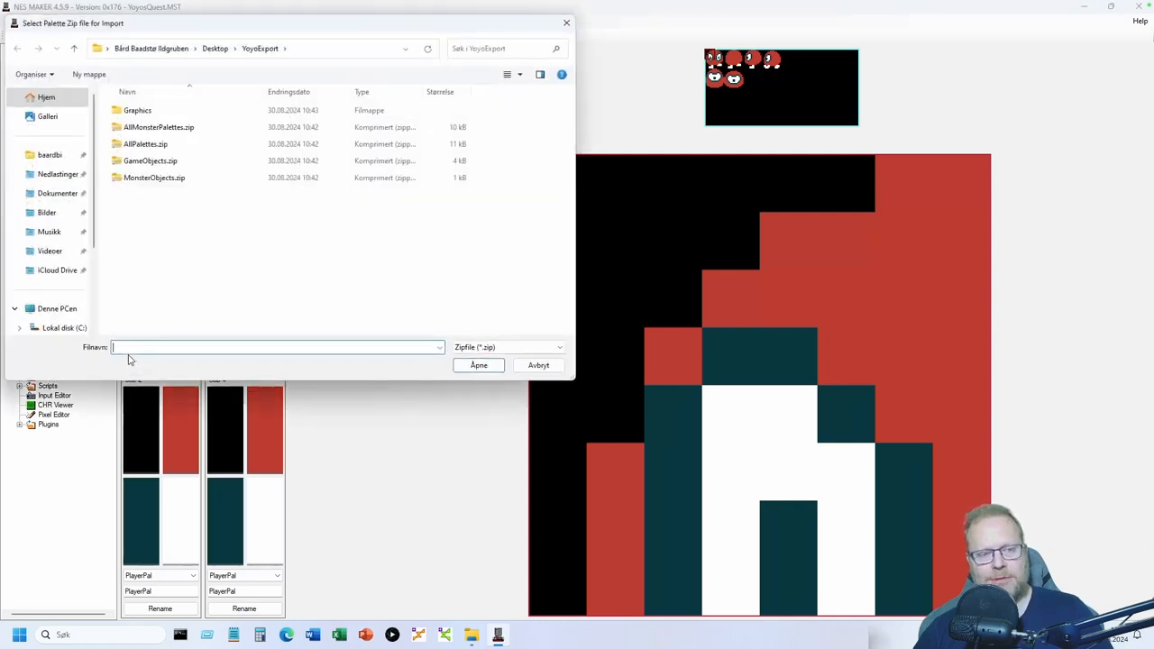
left_click(167, 179)
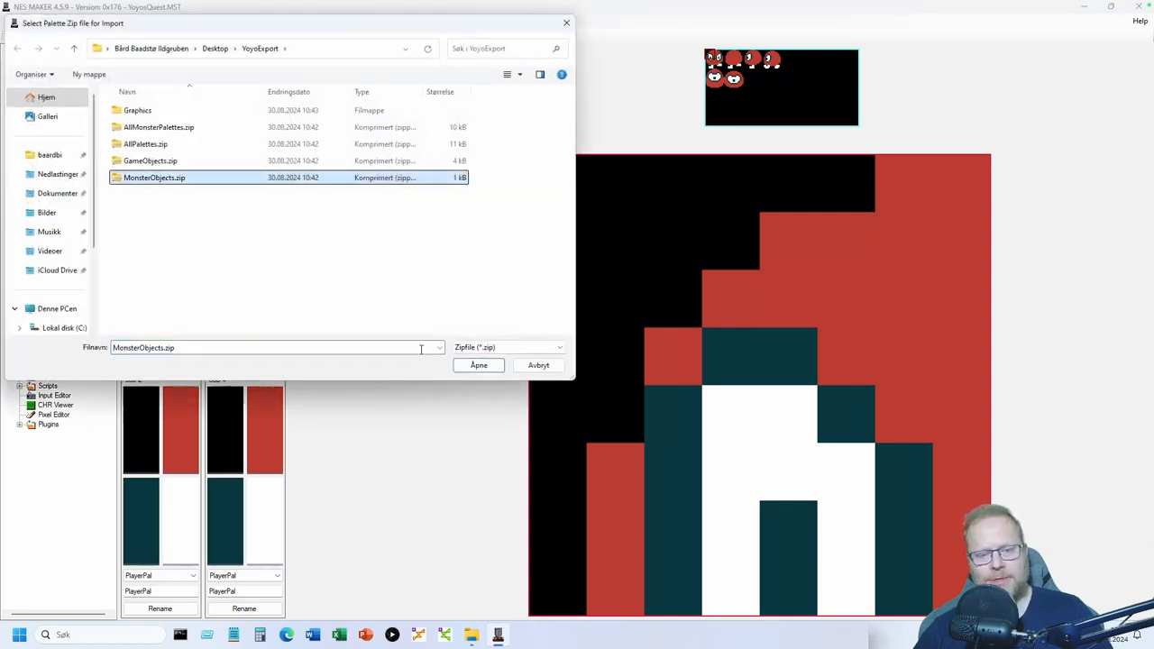
left_click(479, 365)
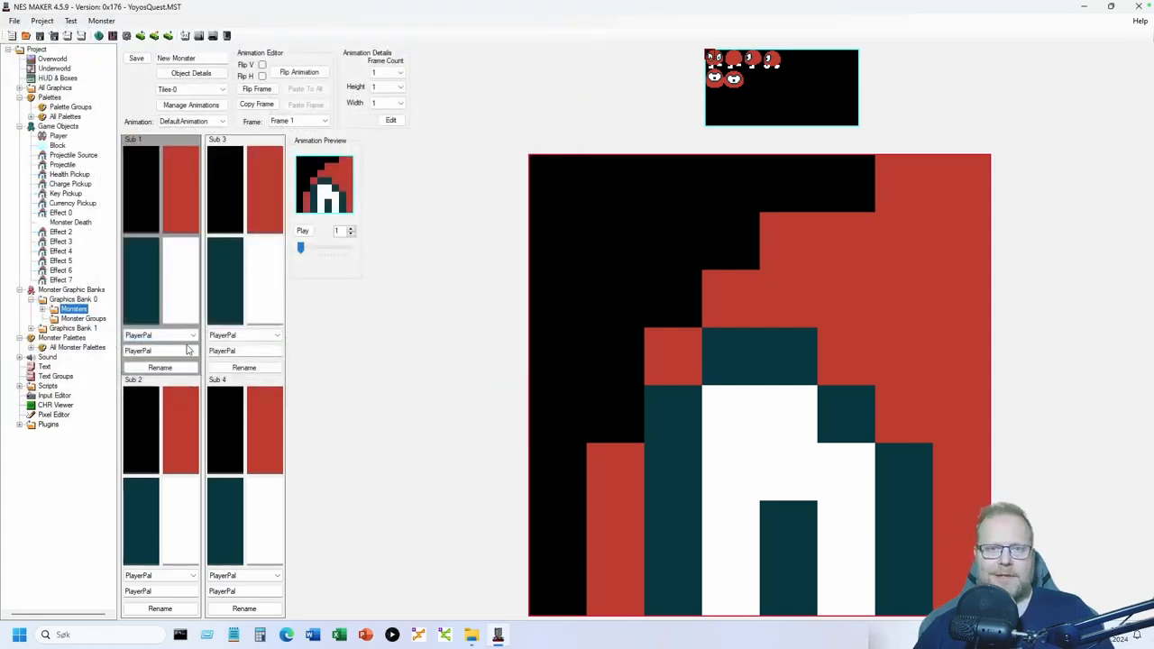
Create and save a monster group named Monsters1 in Graphics Bank 0, containing Monster1 and Monster2
left_click(86, 320)
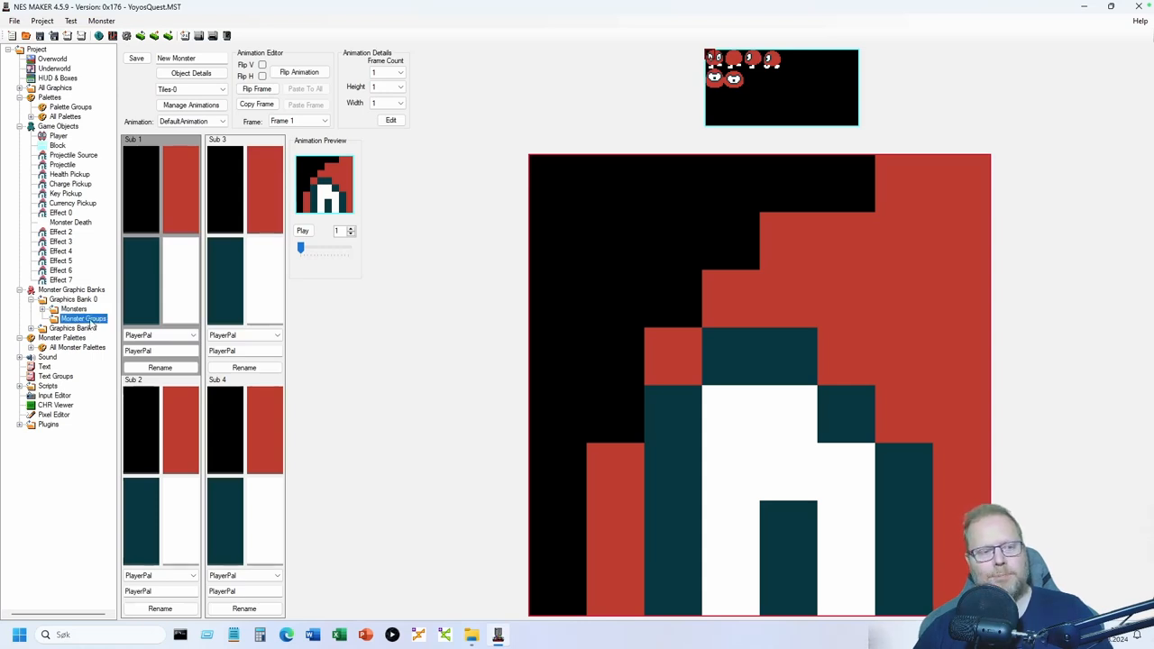
left_click(292, 54)
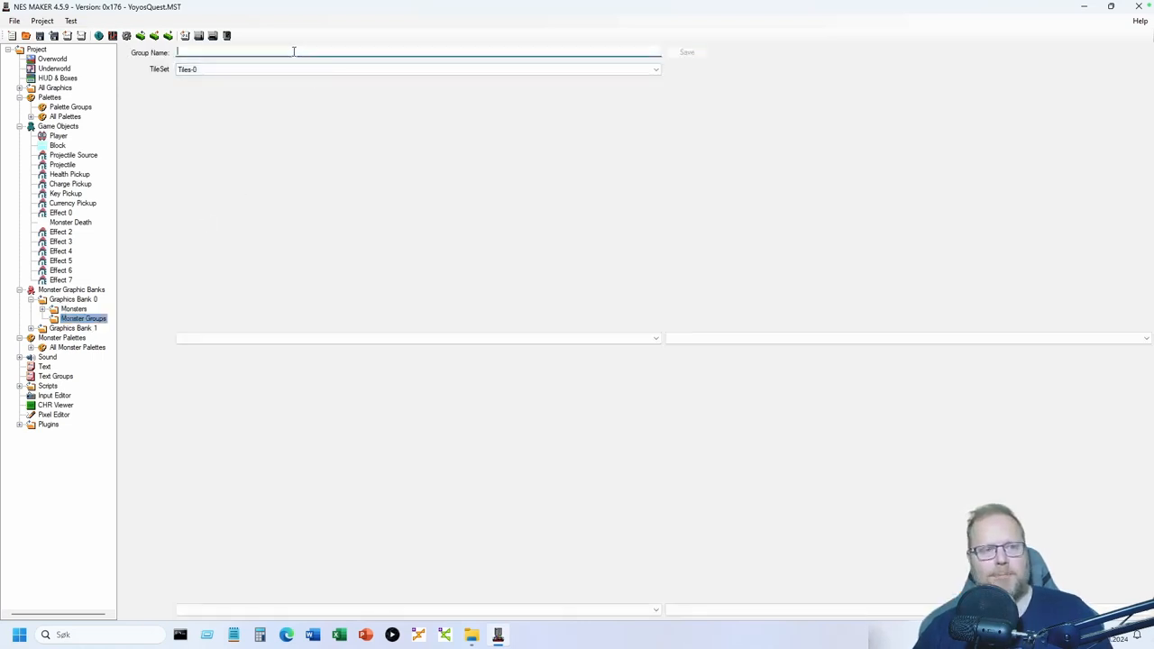
type("Monsters1")
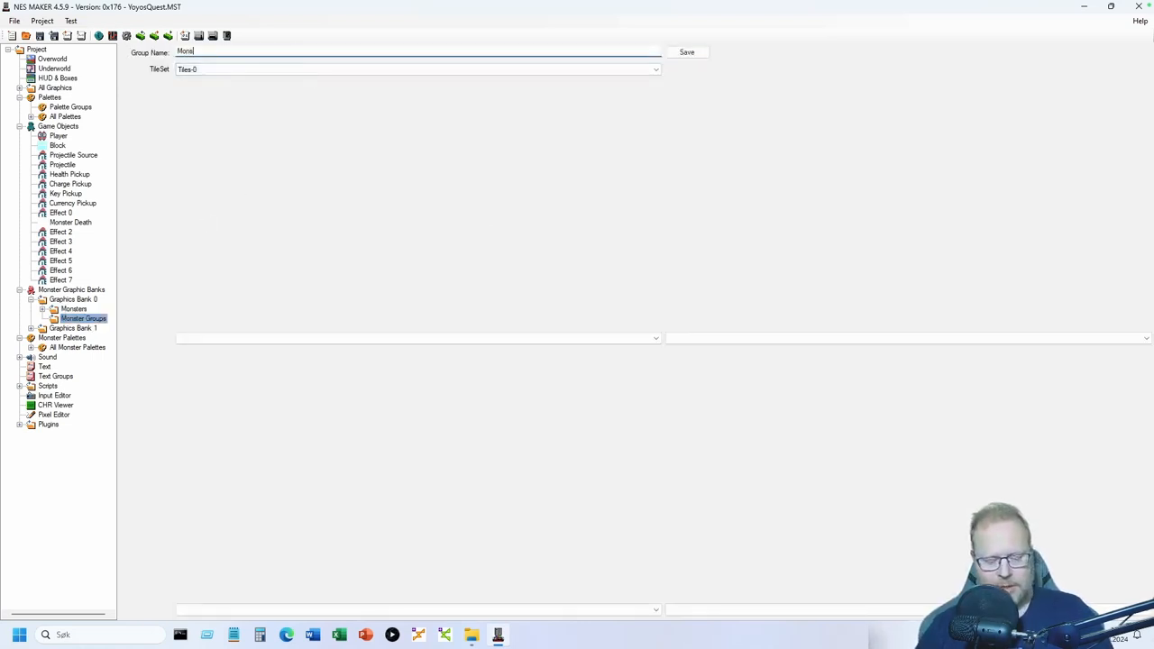
left_click(576, 340)
left_click(568, 348)
left_click(734, 339)
left_click(724, 357)
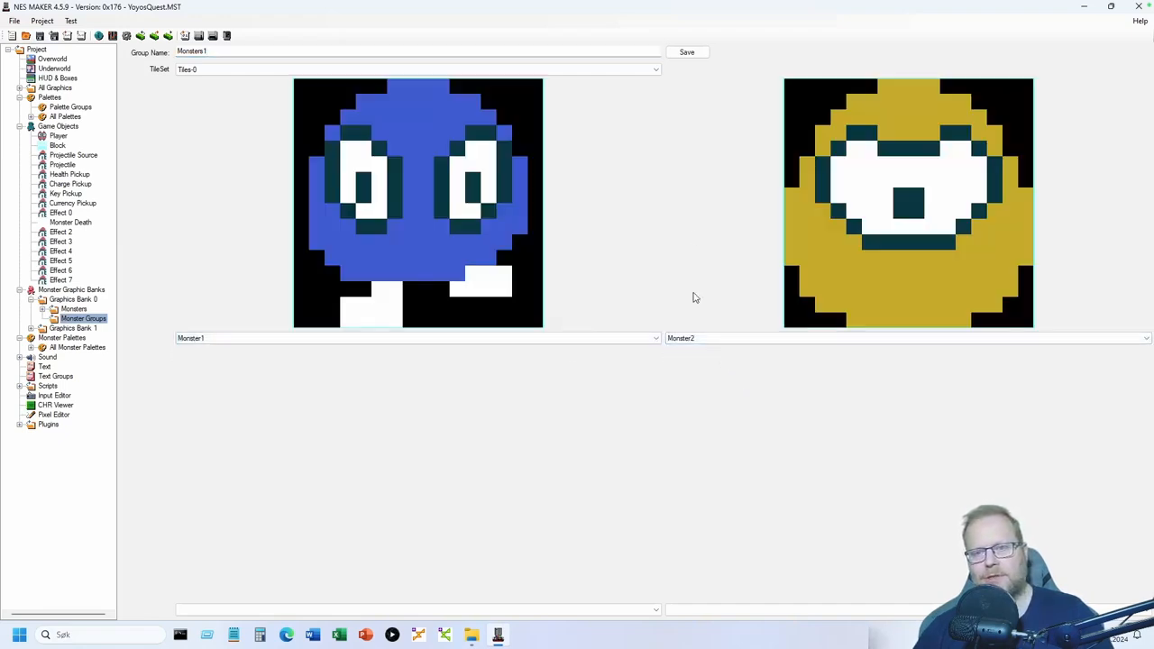
left_click(687, 54)
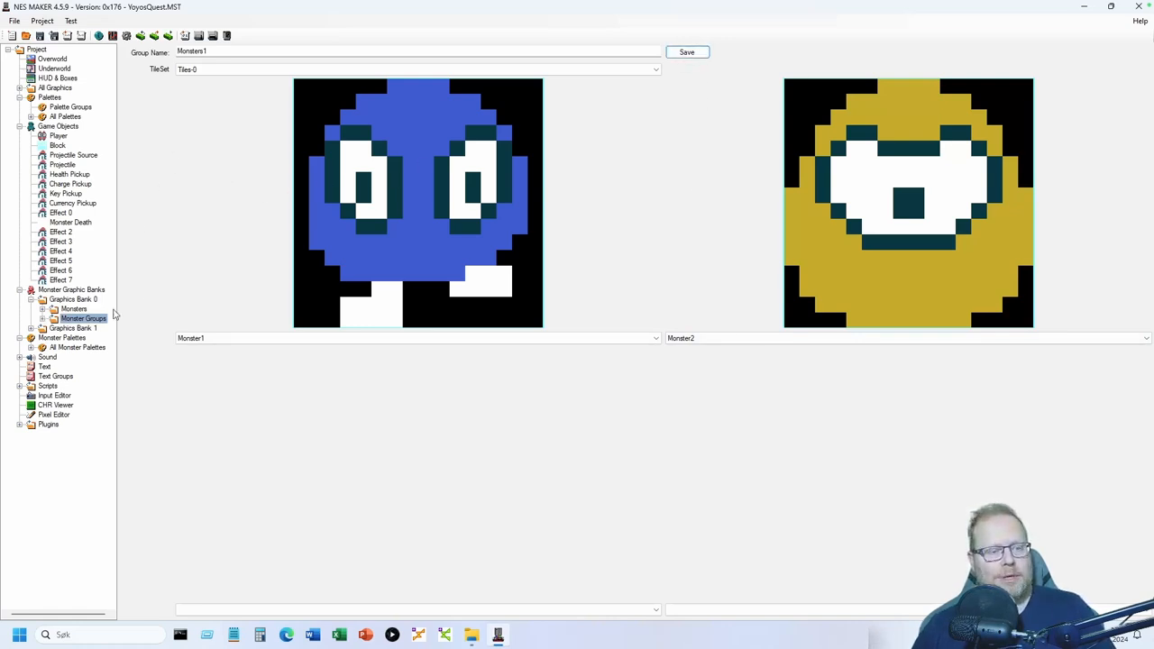
Import the input links from Inputs.NMInputs in the YoyoExport folder and look through the listed controller scripts
left_click(53, 396)
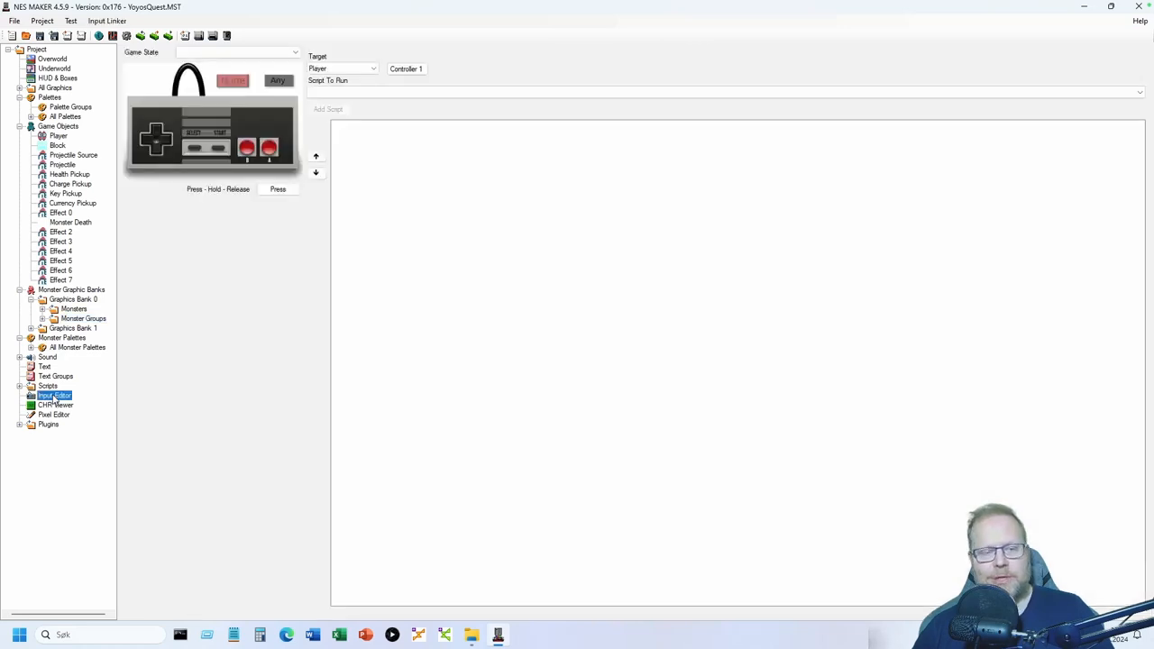
right_click(53, 399)
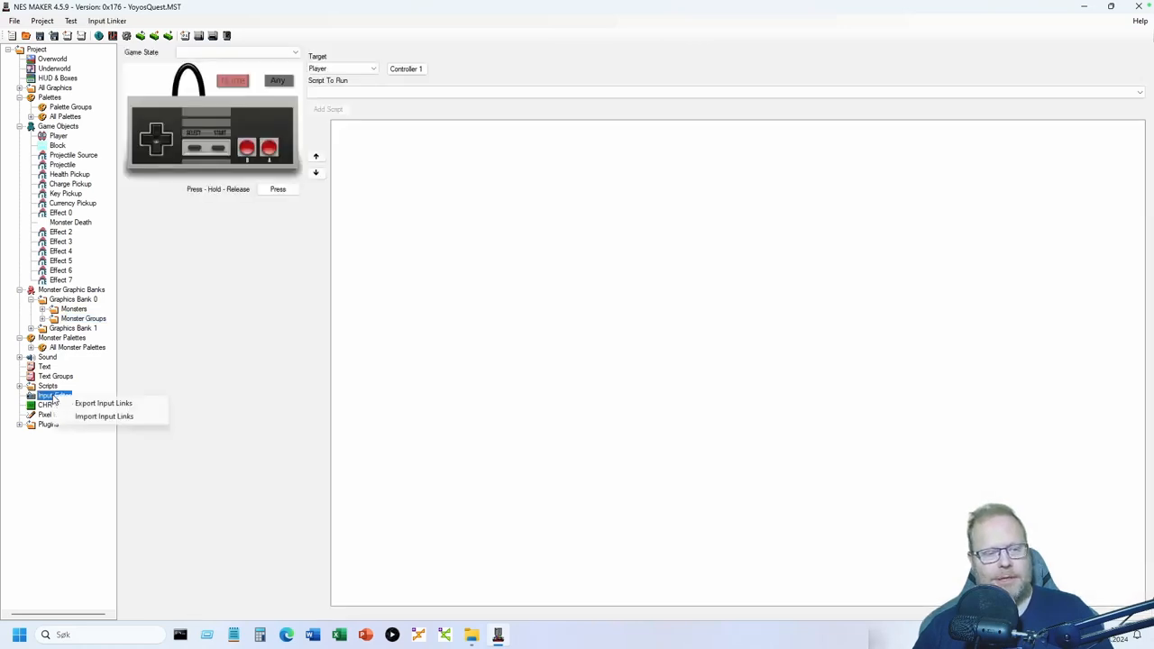
left_click(97, 417)
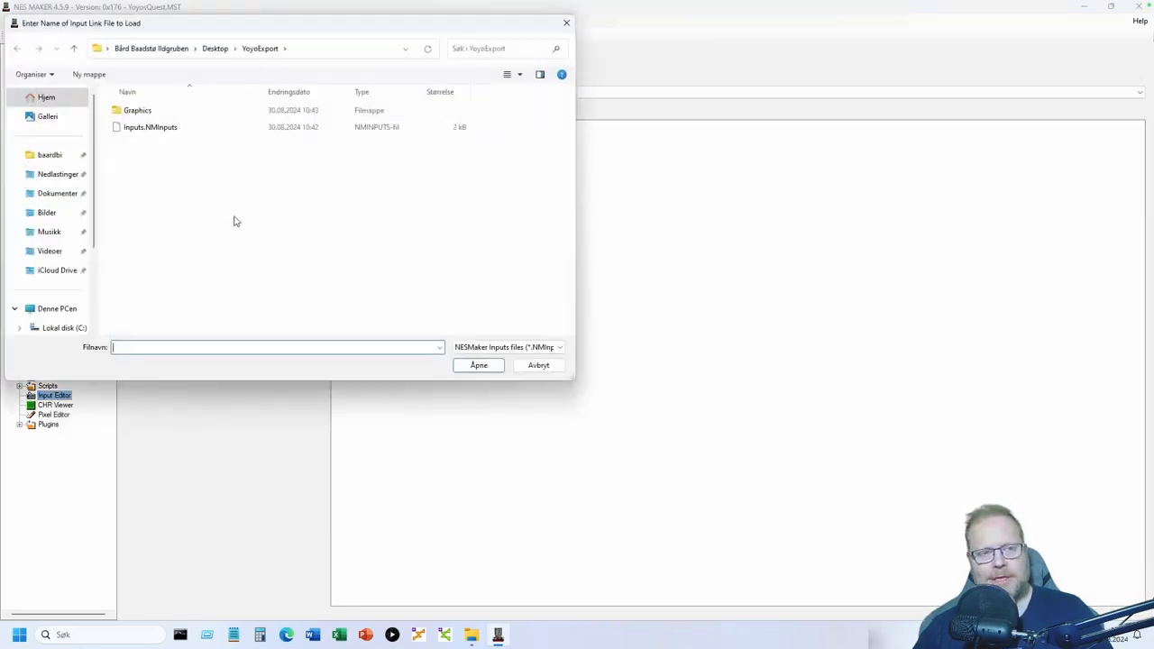
left_click(128, 133)
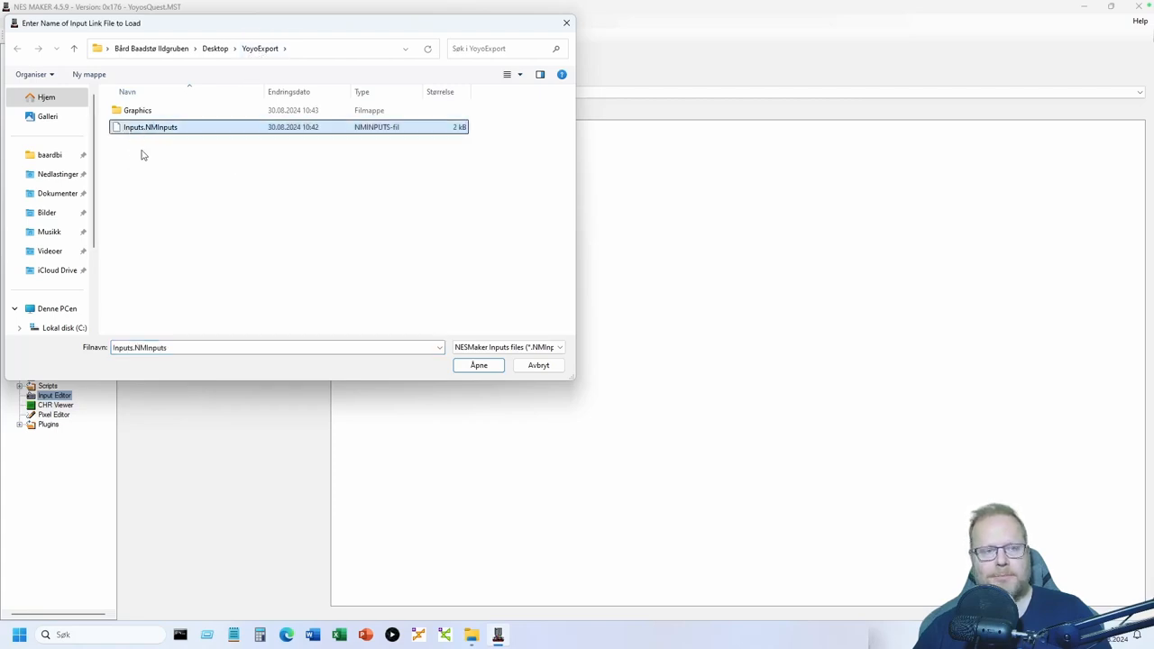
left_click(473, 369)
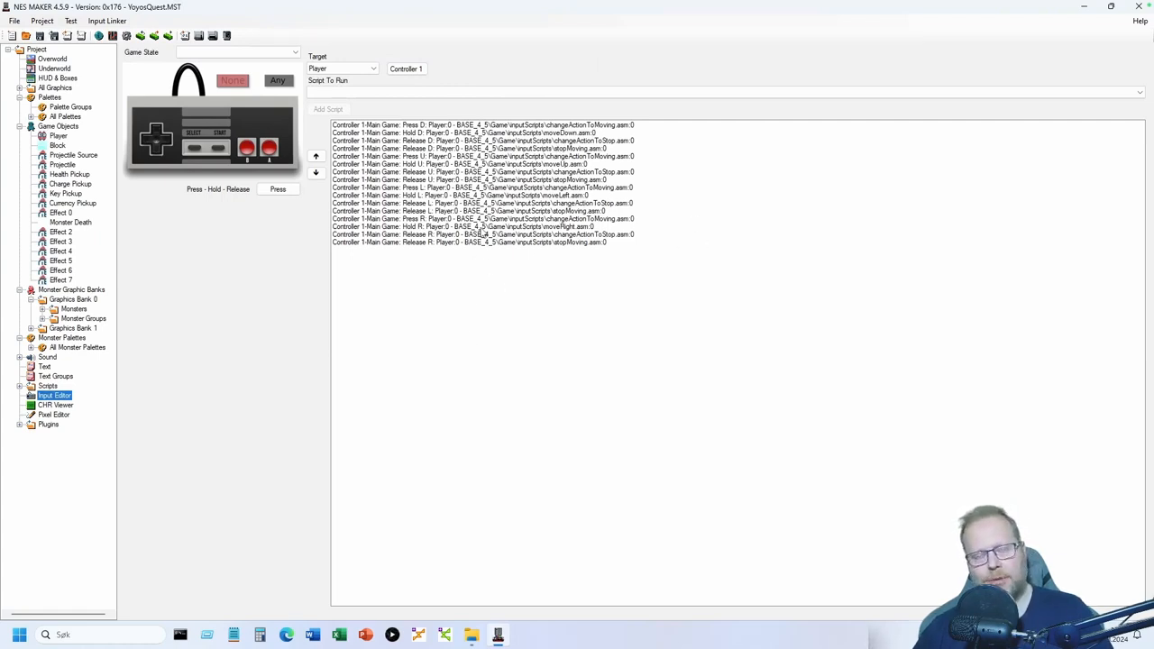
left_click(578, 134)
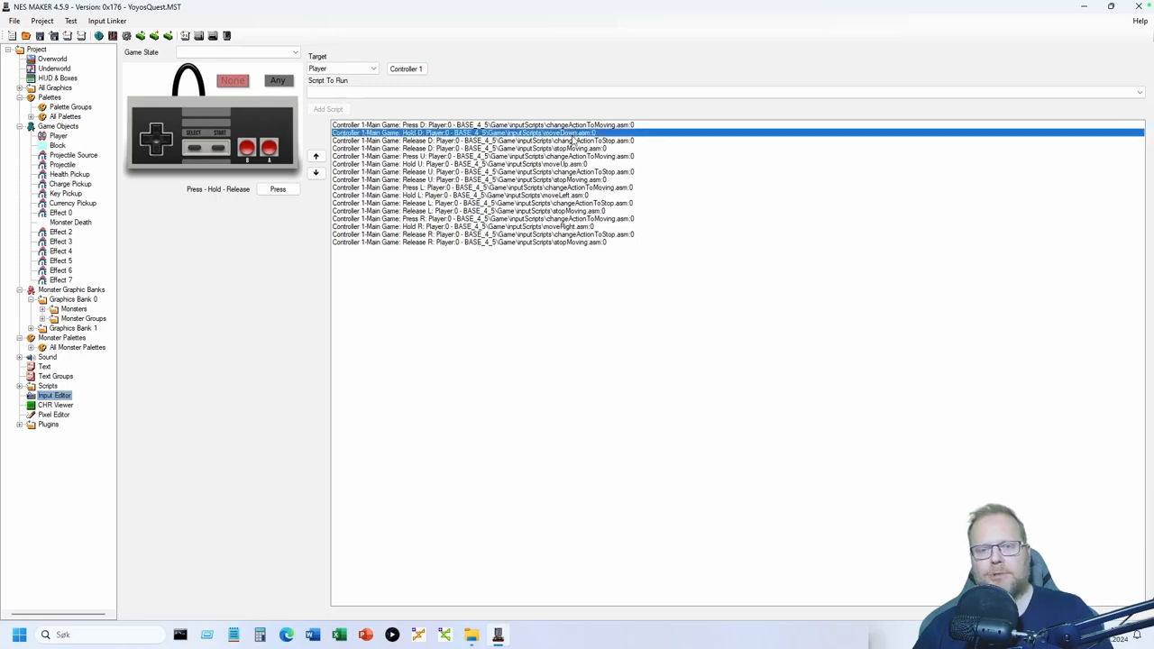
left_click(585, 243)
left_click(601, 125)
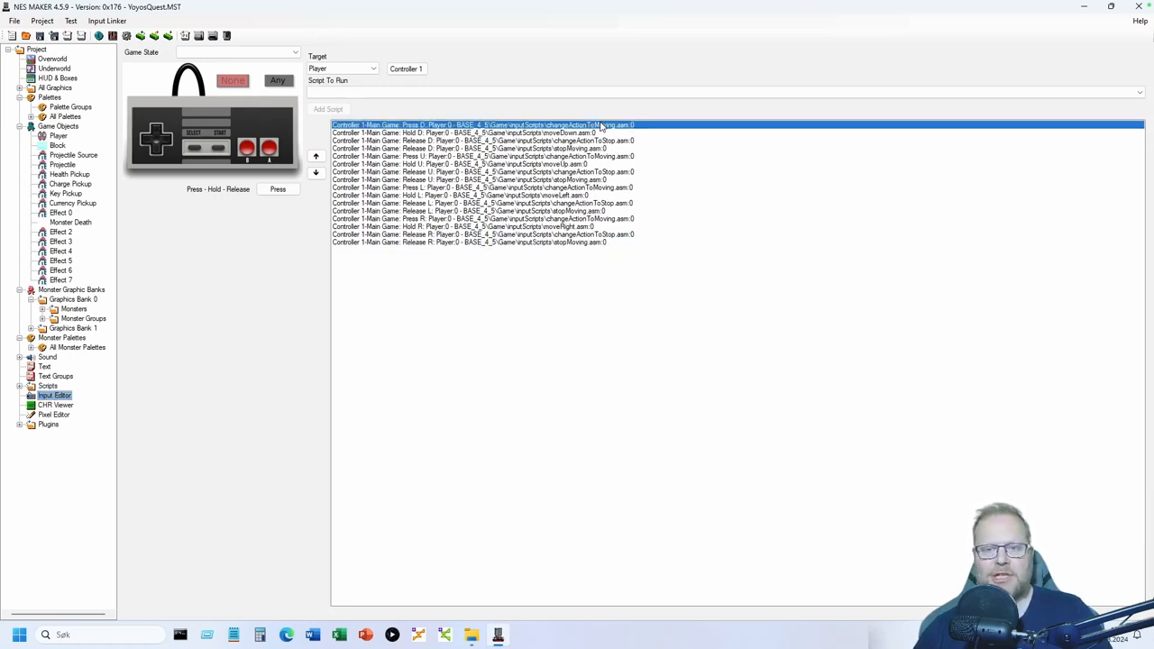
left_click(600, 142)
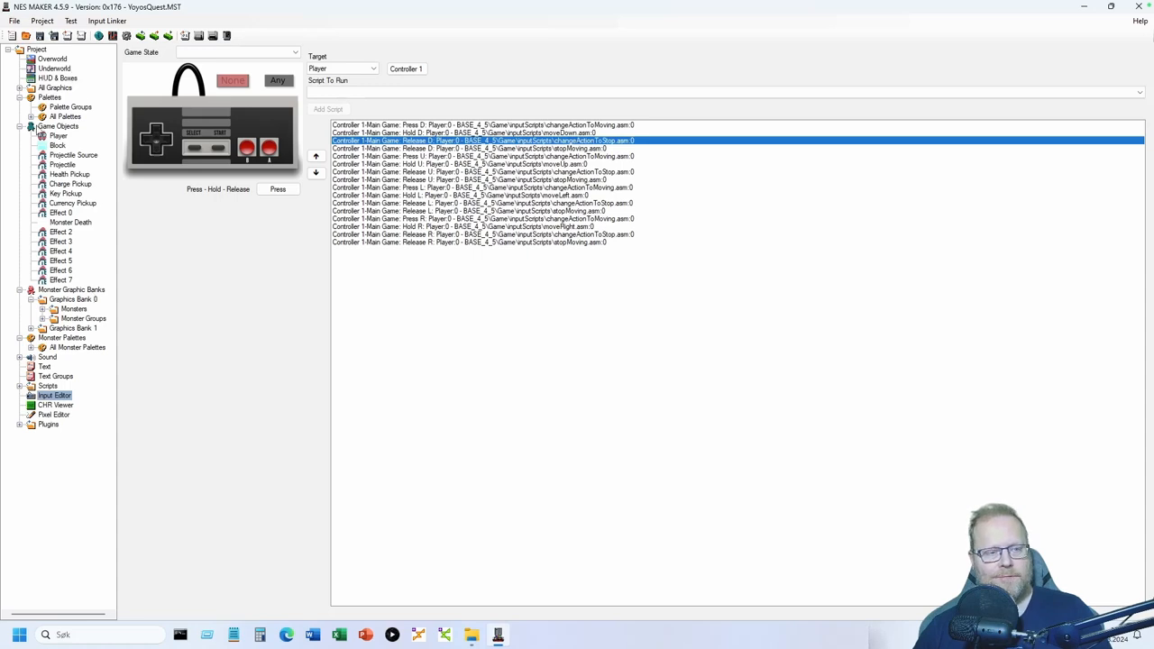
Import both the overworld and underworld maps from Maps.nesmap in the YoyoExport folder, accepting the removal of all existing screens
left_click(54, 59)
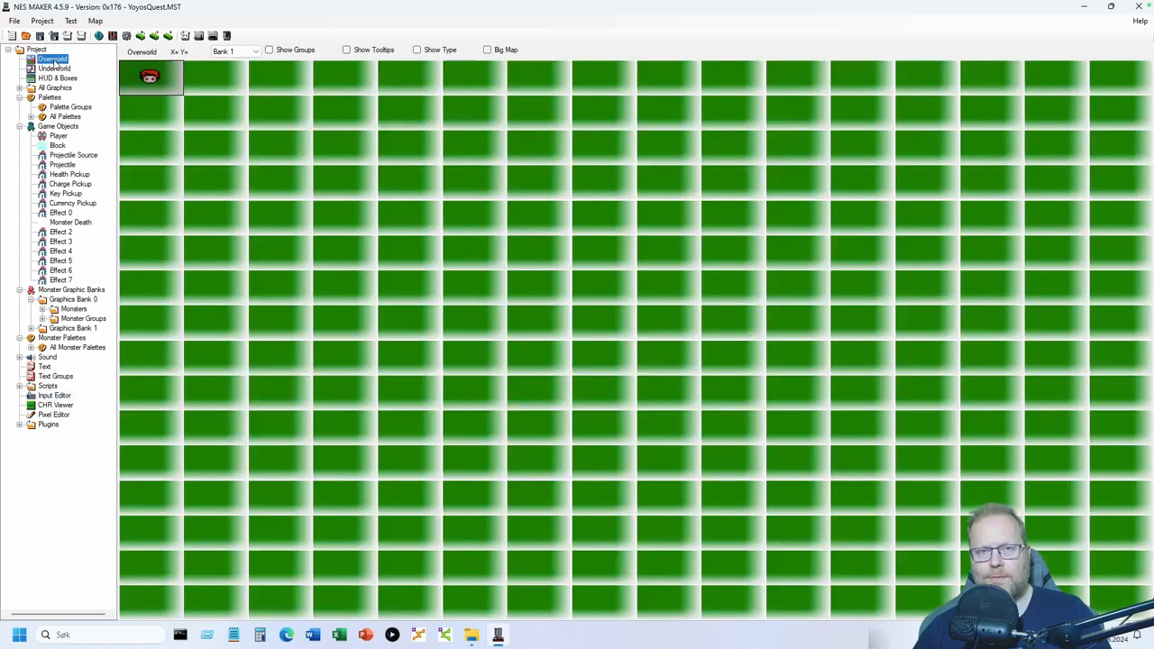
right_click(55, 63)
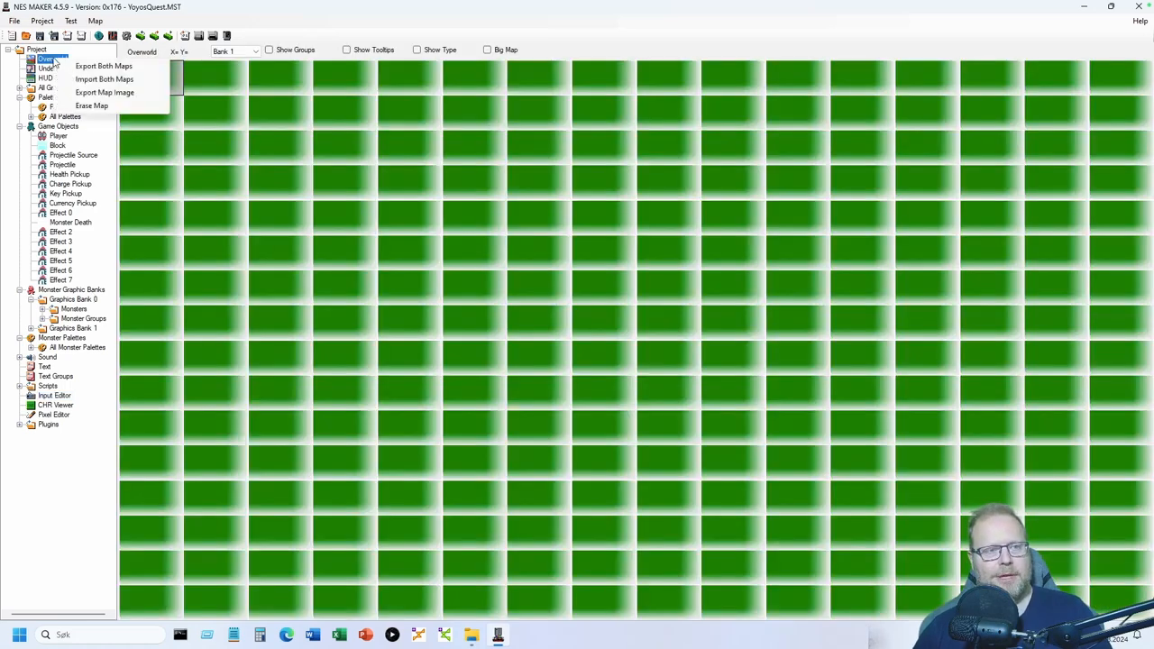
left_click(91, 82)
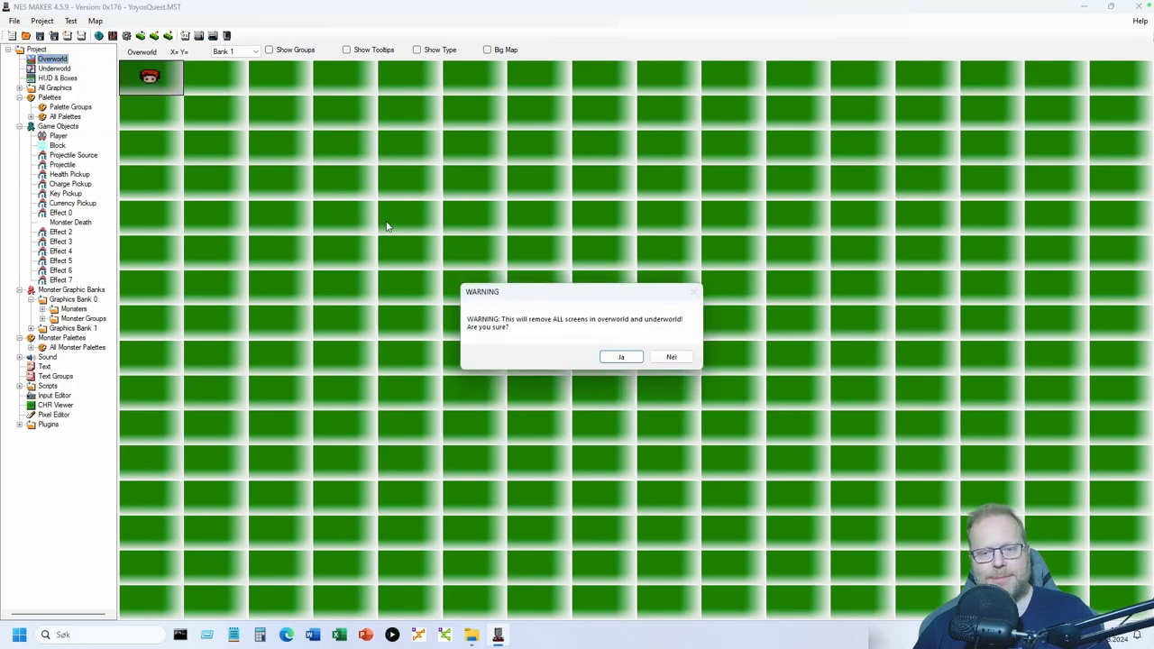
left_click(621, 357)
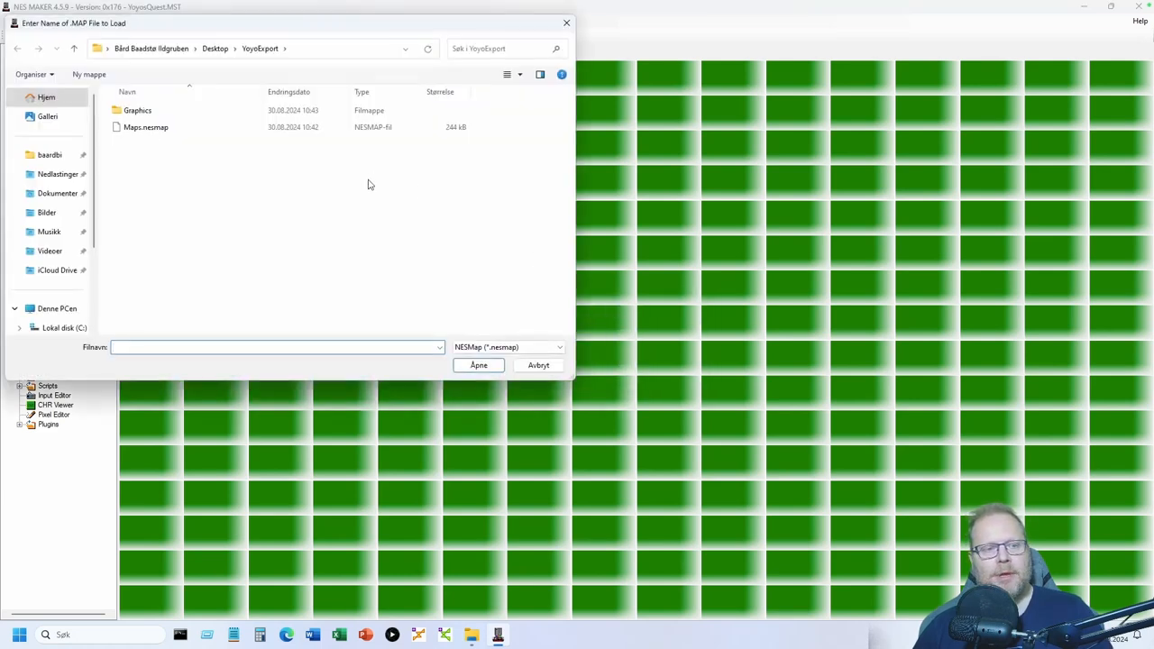
left_click(143, 132)
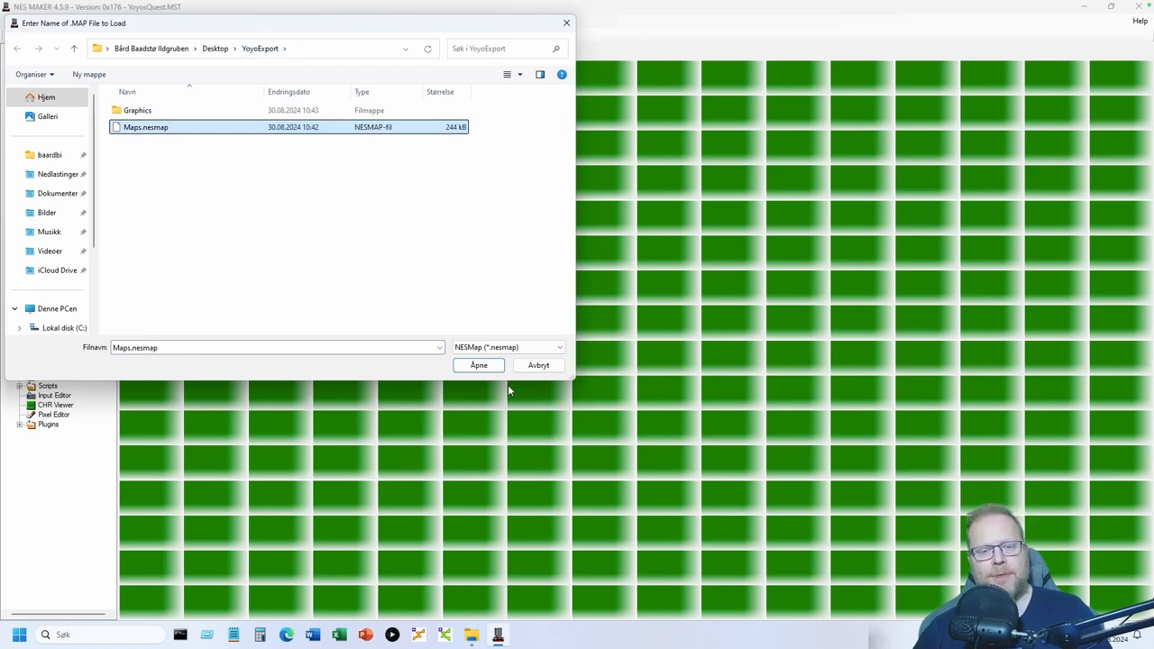
left_click(462, 366)
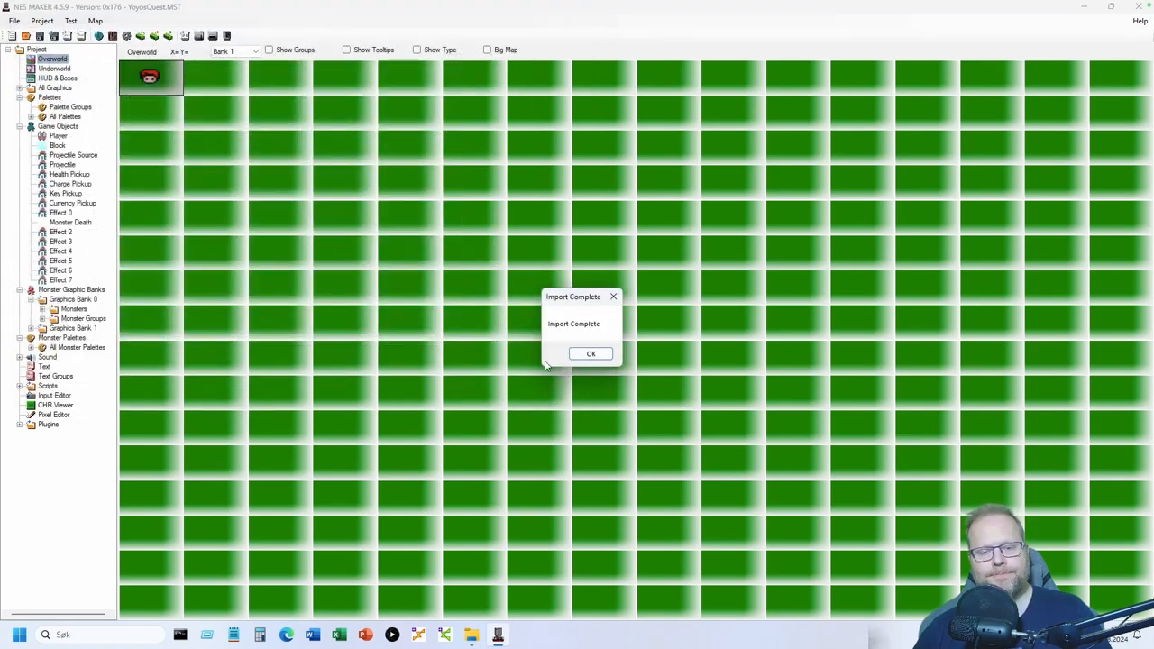
left_click(599, 354)
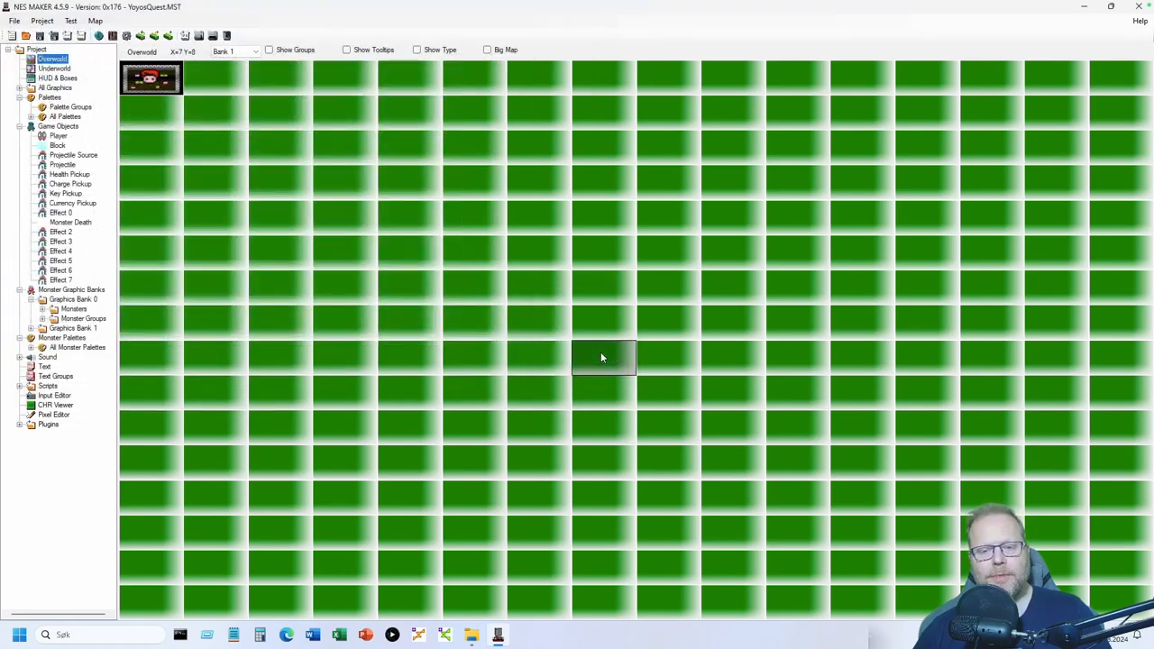
Open the first overworld screen for editing and place the player near the middle of the room
double_click(152, 83)
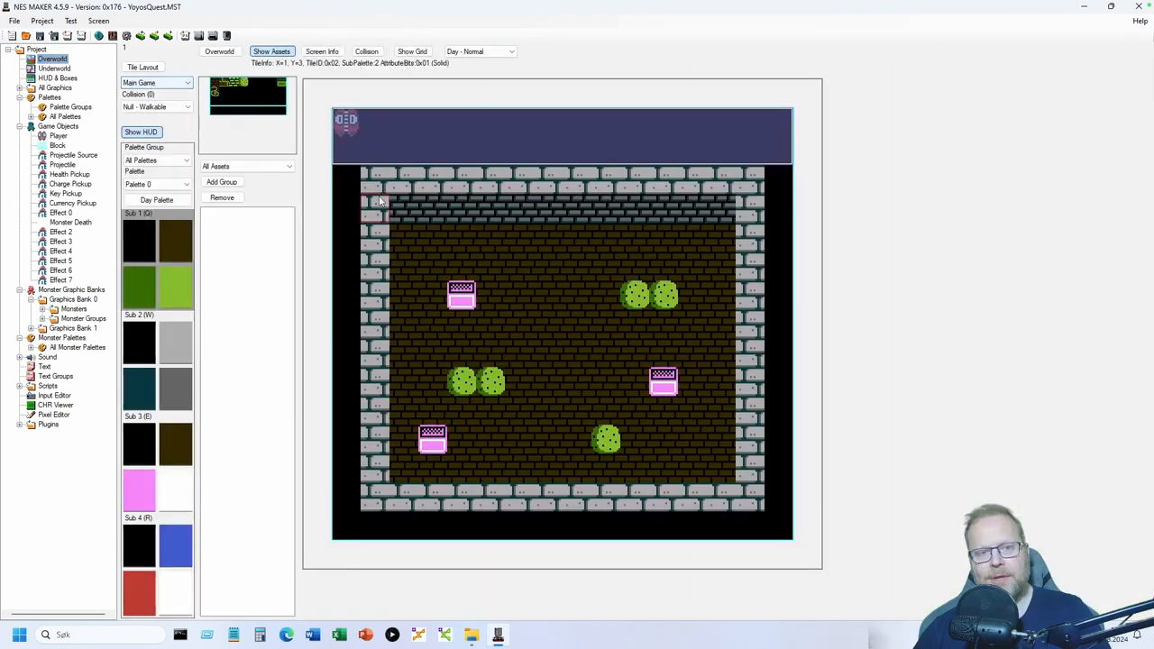
right_click(552, 348)
left_click(571, 358)
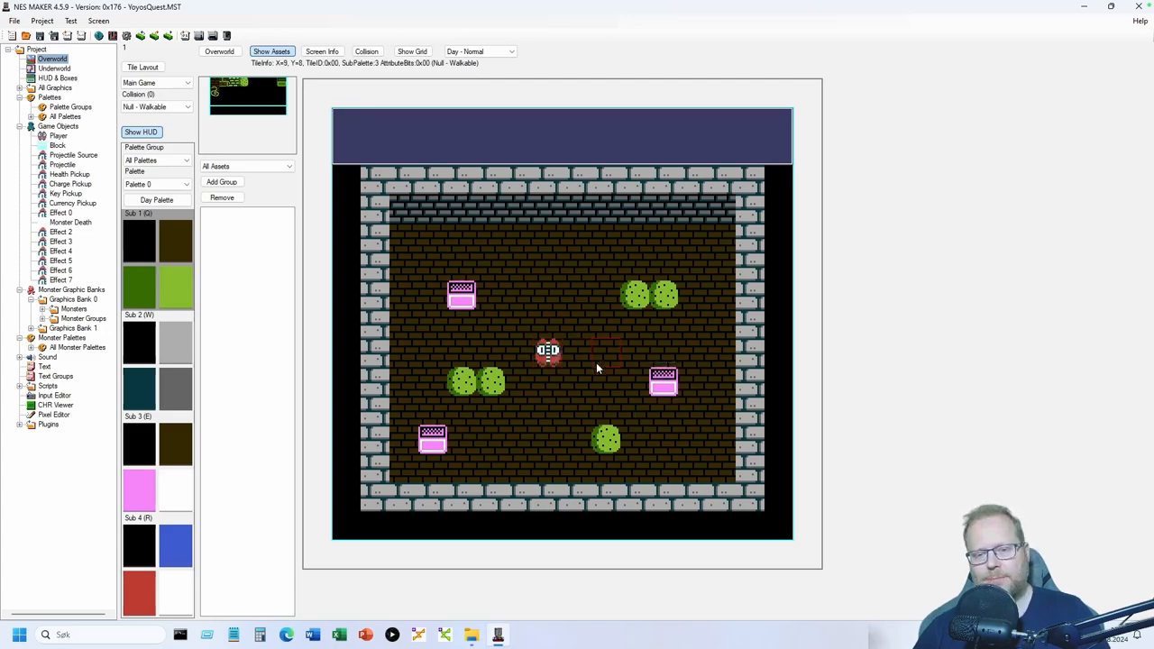
Assign Monsters1 as the screen's Day Monster Group and reset all placements on the screen
left_click(322, 52)
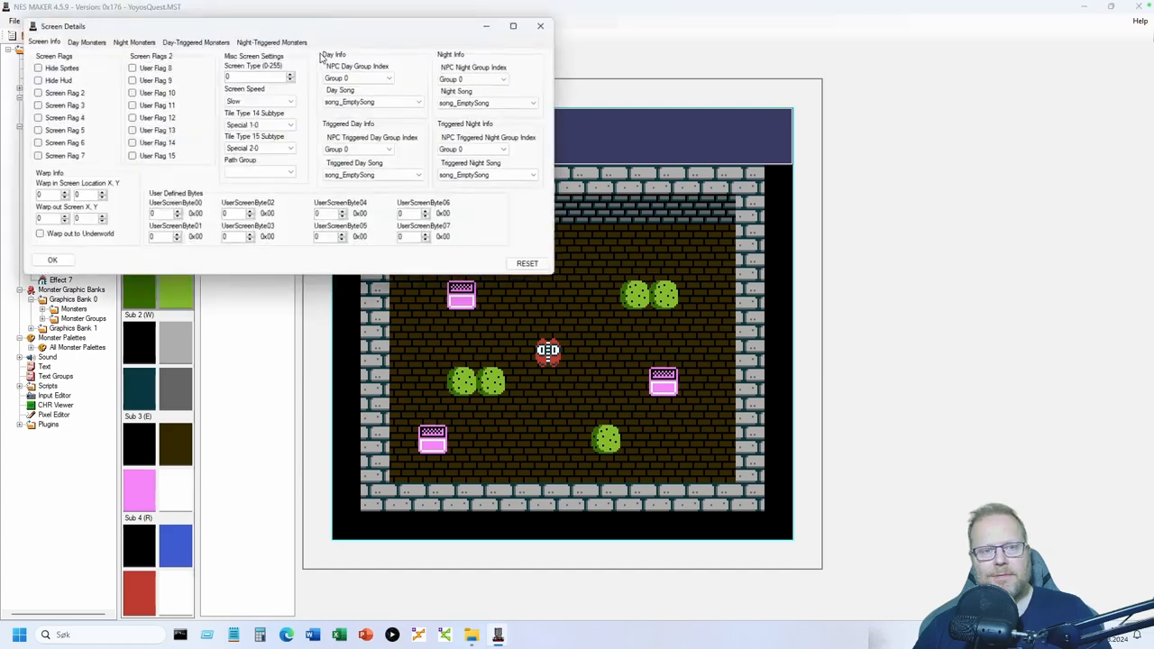
left_click(84, 41)
left_click(124, 65)
left_click(113, 78)
left_click(102, 102)
left_click(97, 111)
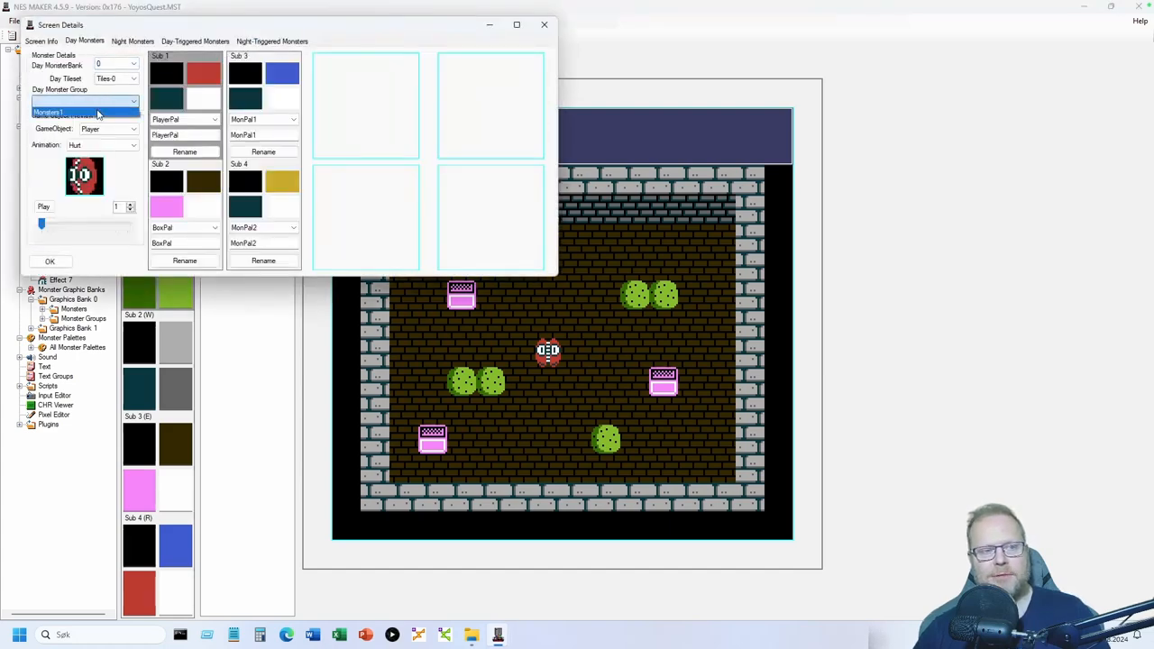
left_click(63, 262)
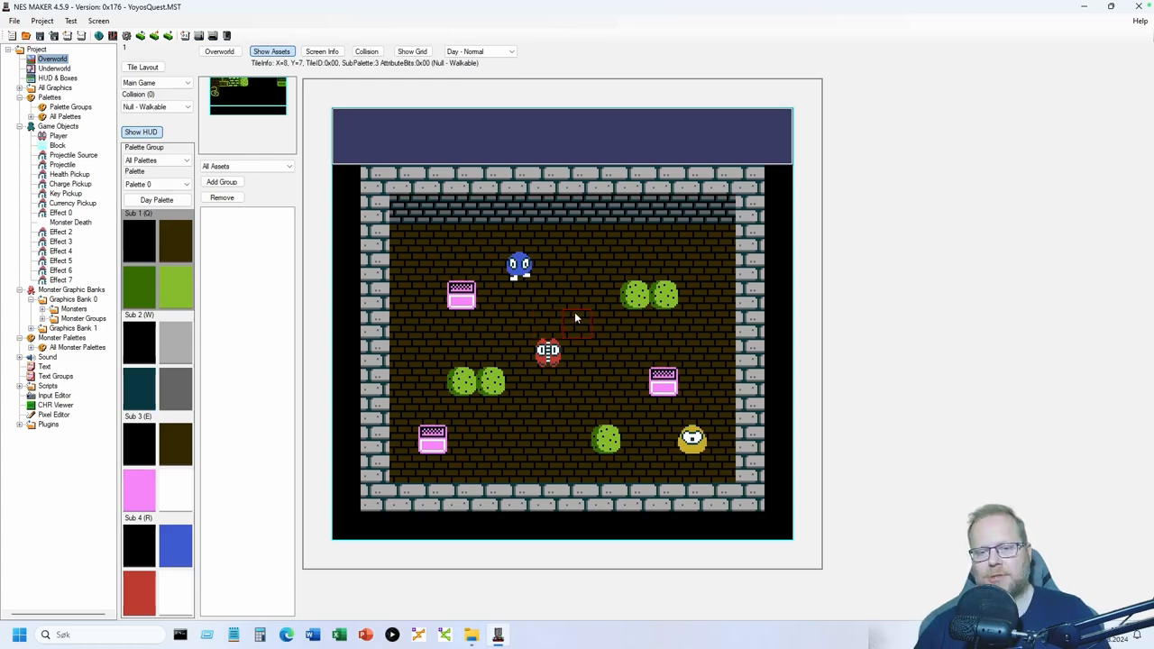
right_click(574, 312)
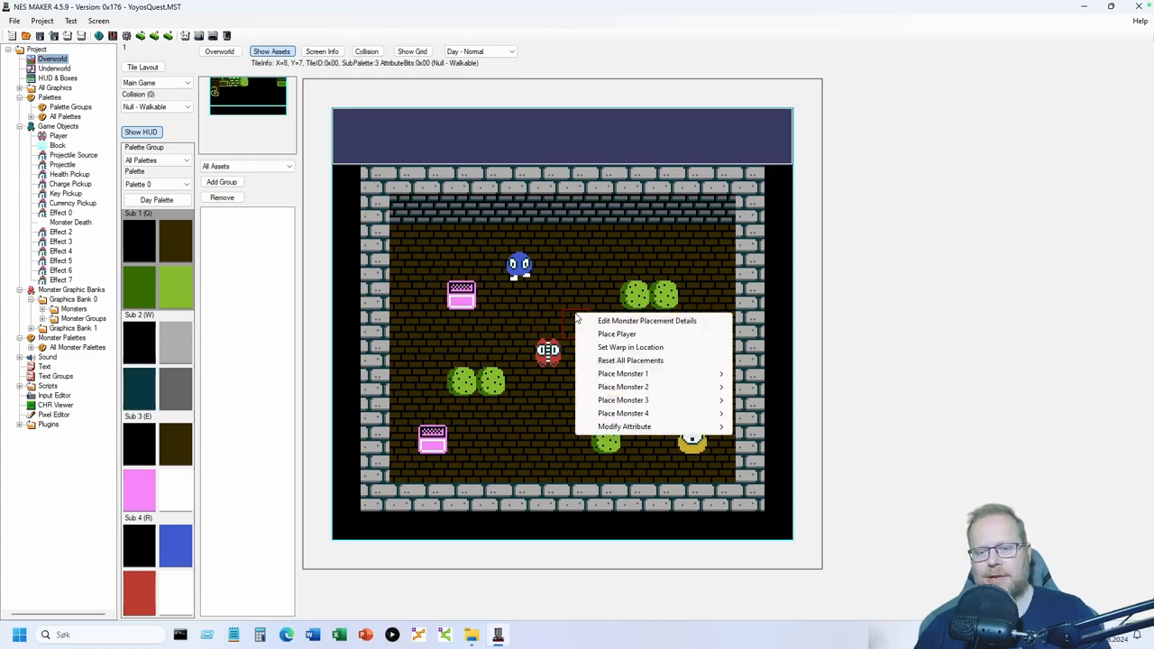
left_click(625, 360)
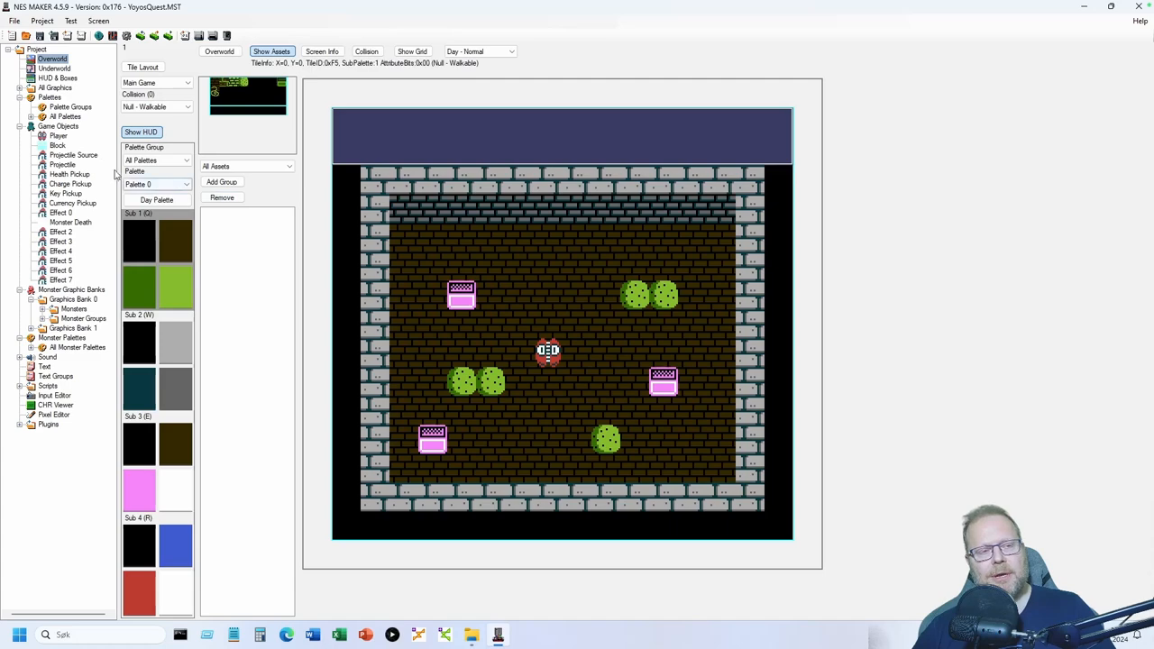
Open the Player's object details and review the directional animations assigned to the Idle, Move and Hurt types
left_click(60, 136)
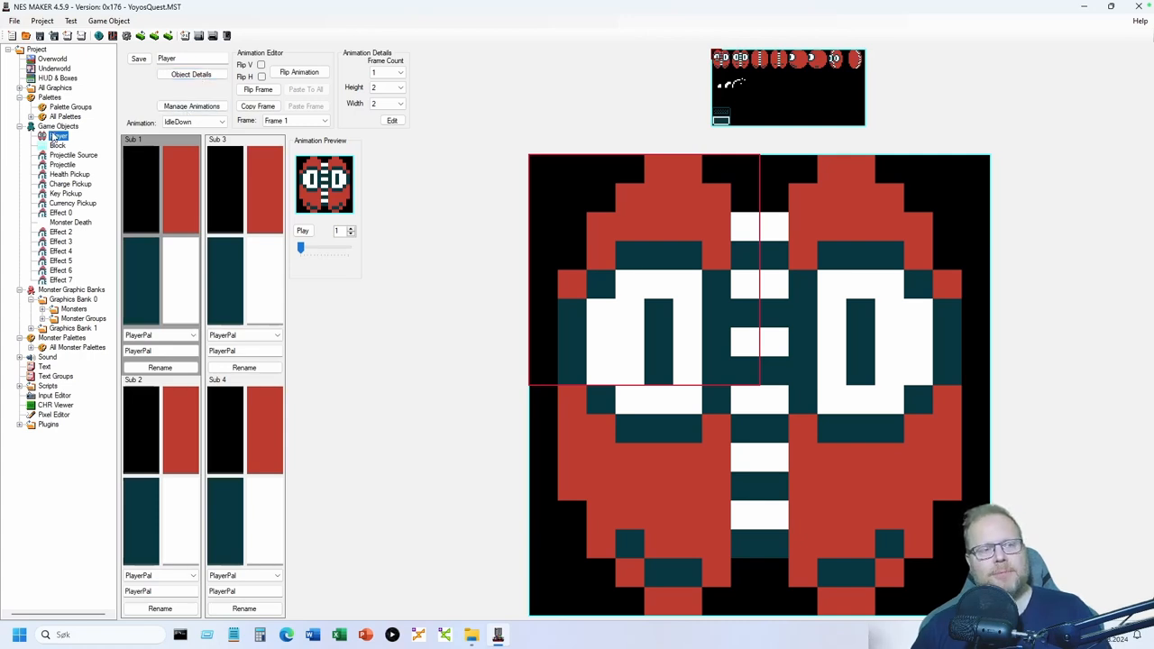
left_click(197, 76)
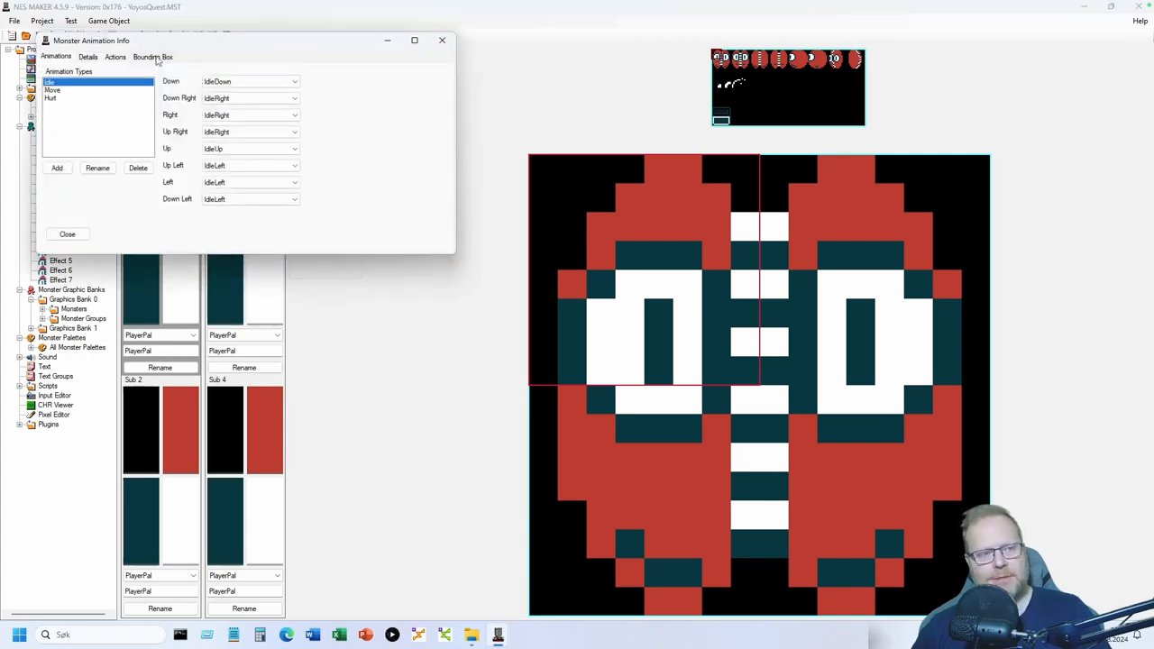
left_click_drag(150, 47, 268, 153)
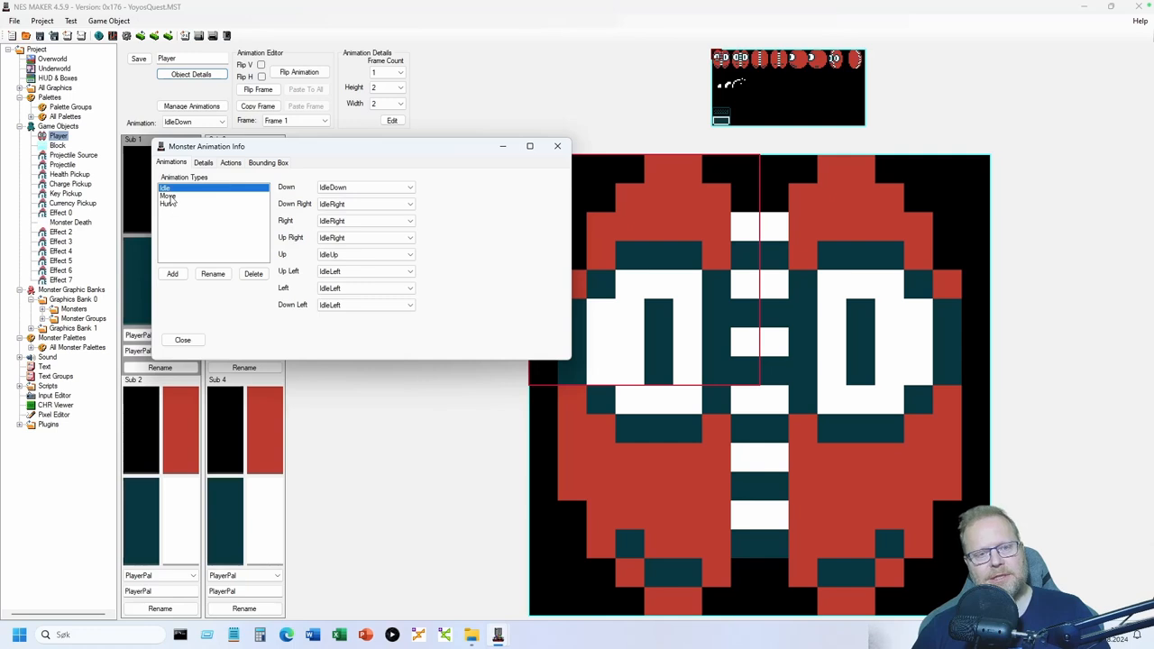
left_click(182, 195)
left_click(181, 205)
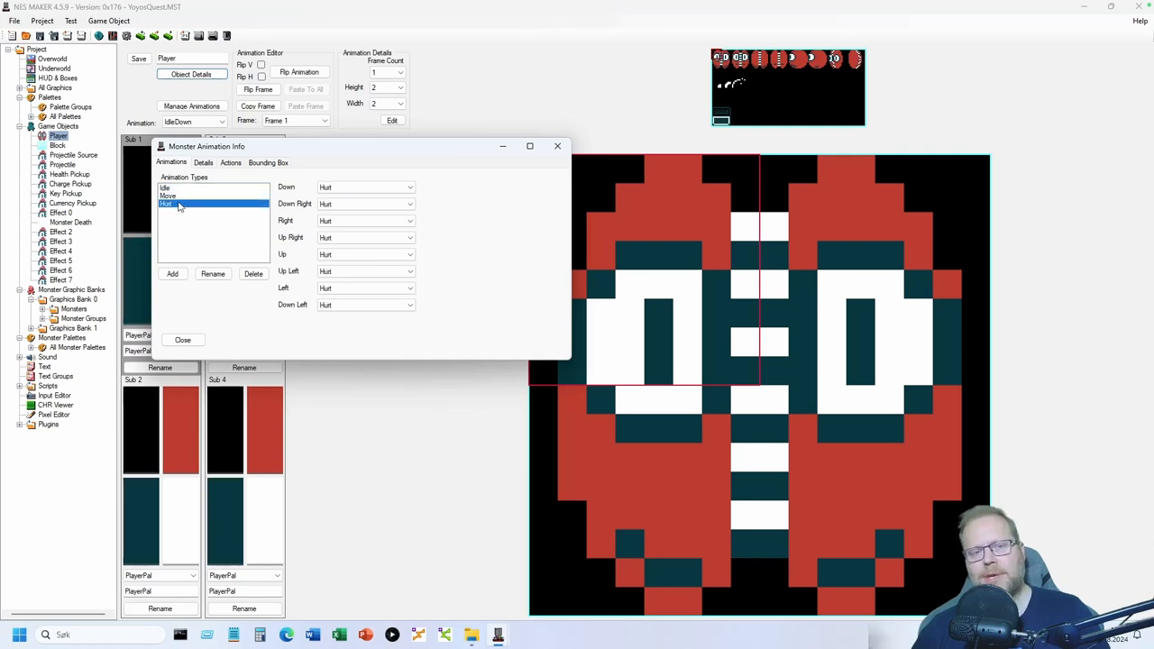
left_click(180, 195)
left_click(180, 187)
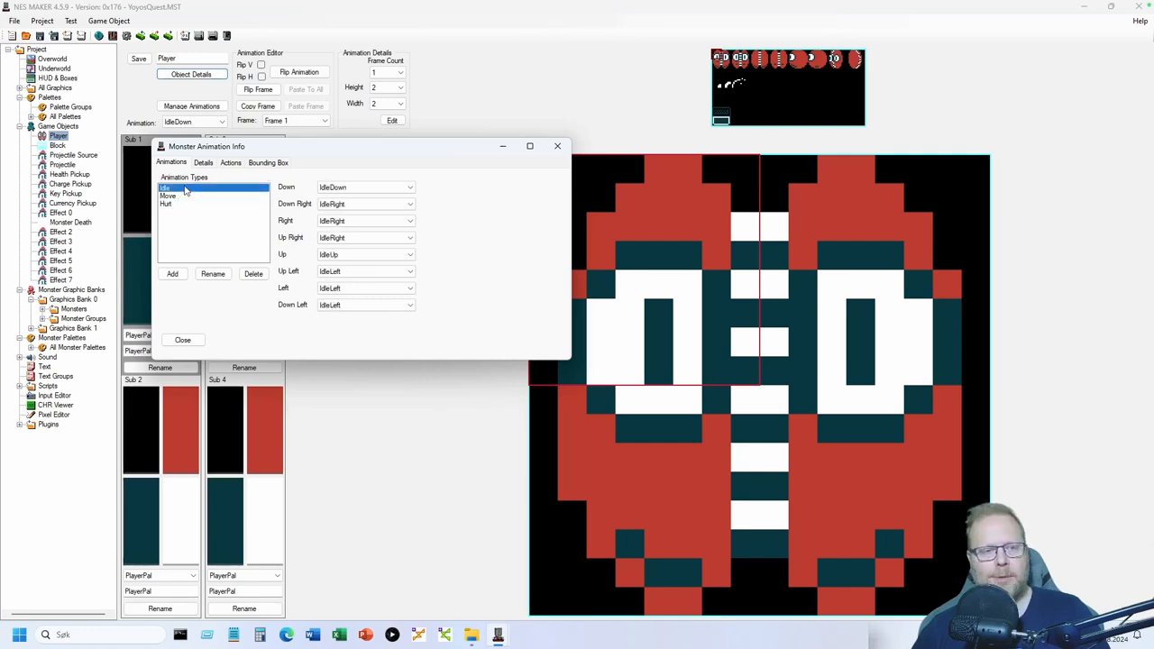
Set the Player's Health to 1 and enable its PERSISTENT and player flags
left_click(204, 164)
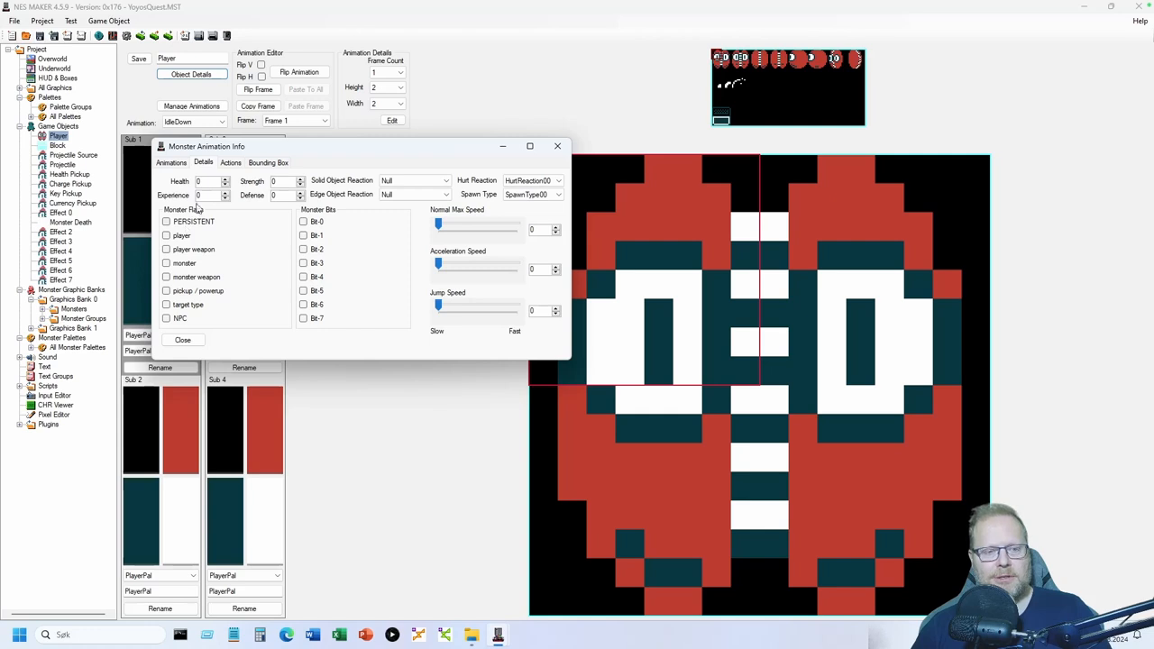
left_click(224, 181)
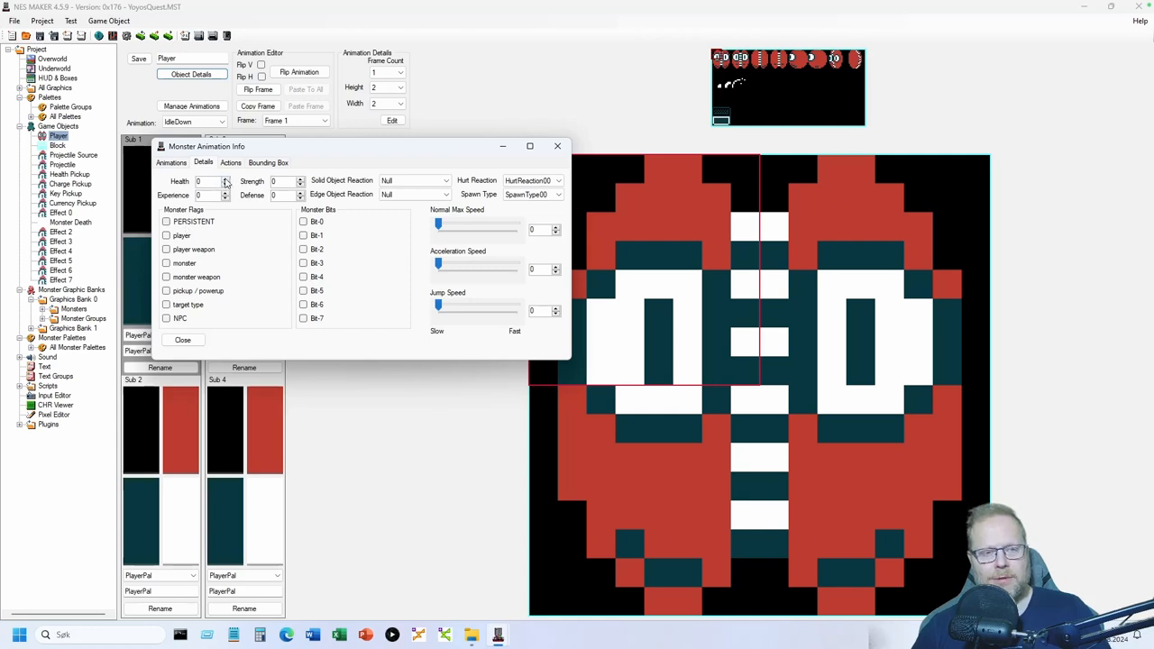
left_click(188, 223)
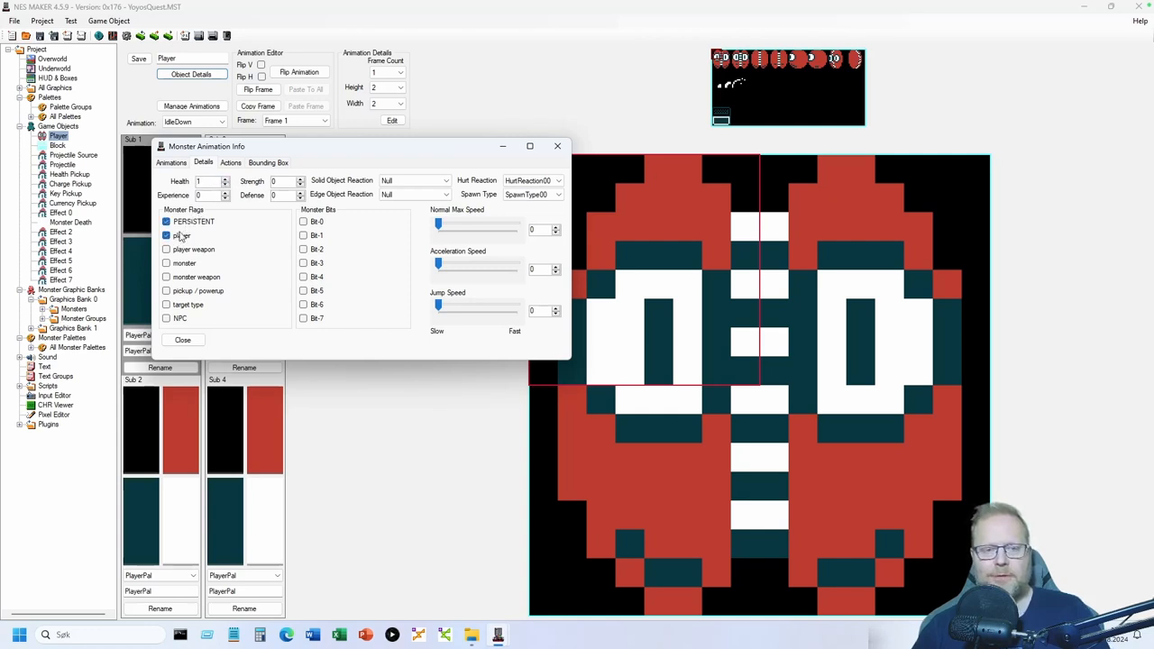
Set the Player's Solid Object Reaction to Stop and its Edge Object Reaction to Go To Next Screen
left_click(406, 181)
left_click(393, 200)
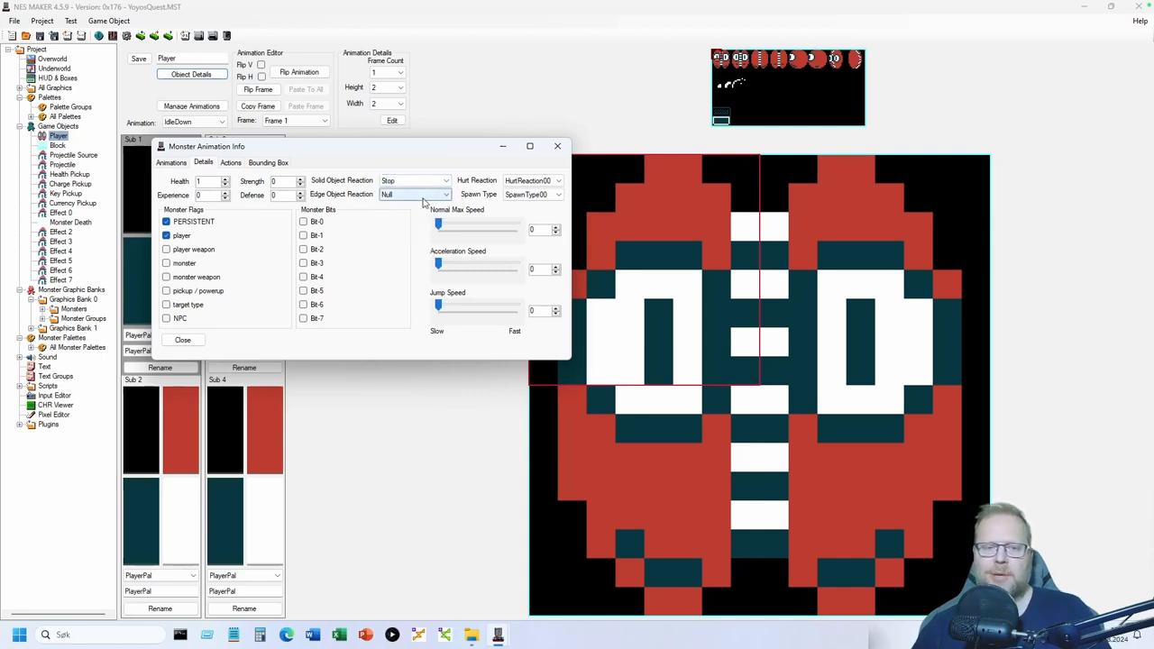
left_click(423, 200)
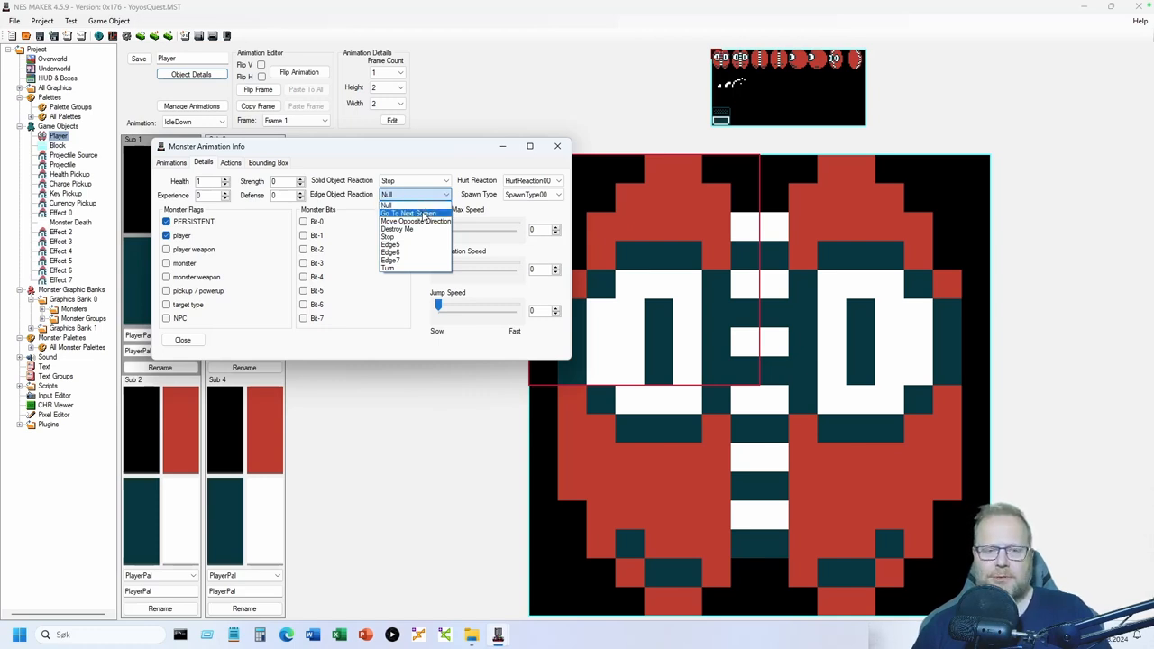
left_click(423, 214)
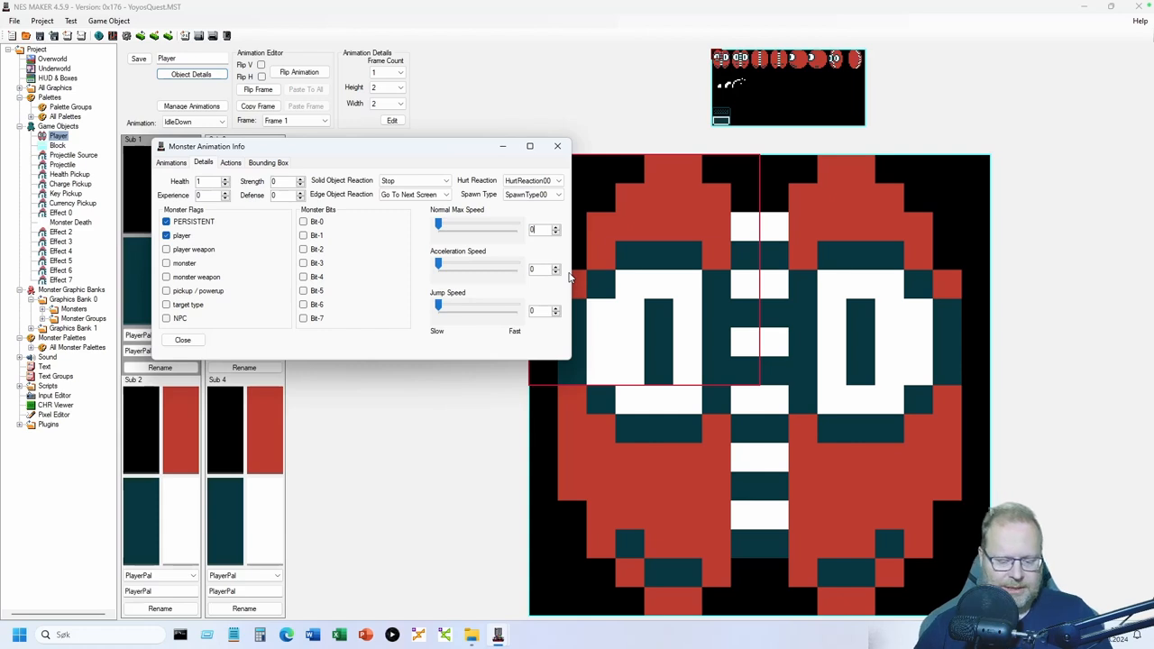
Set the Player's Normal Max Speed to 18 and its Acceleration Speed to 12
type("18")
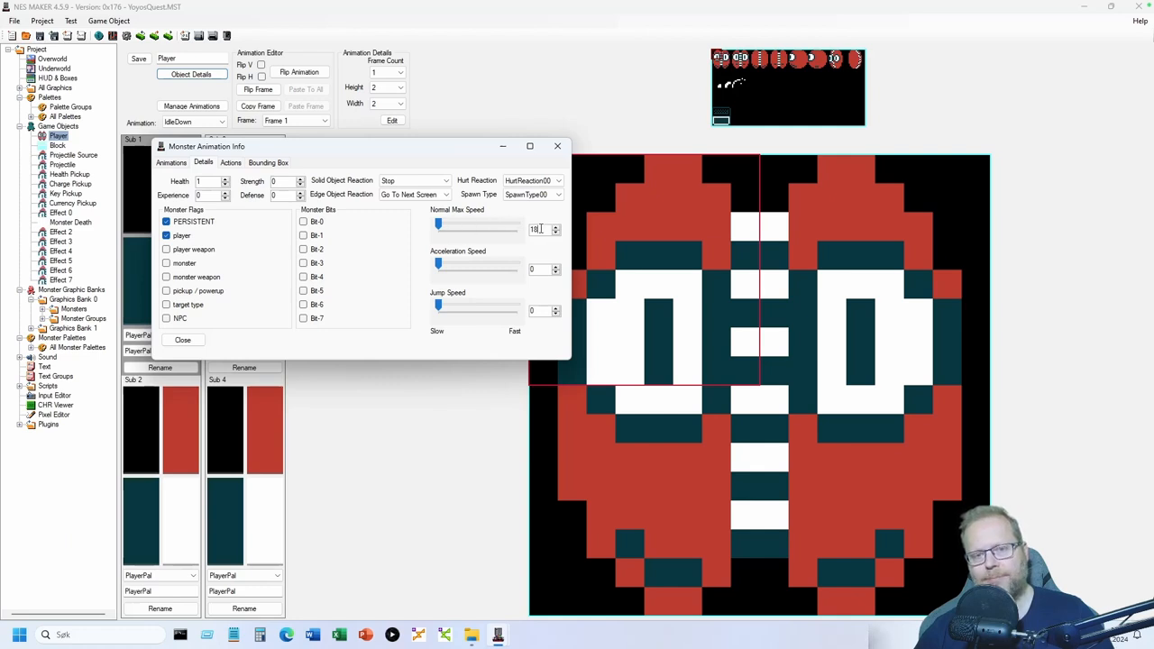
left_click(535, 269)
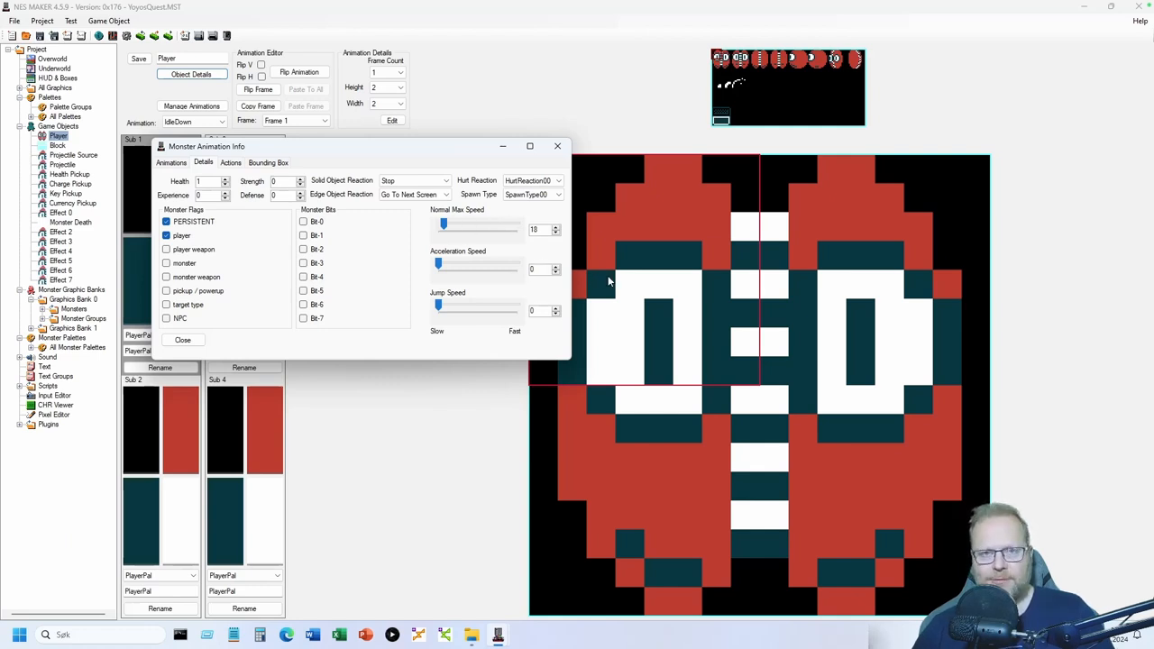
double_click(532, 269)
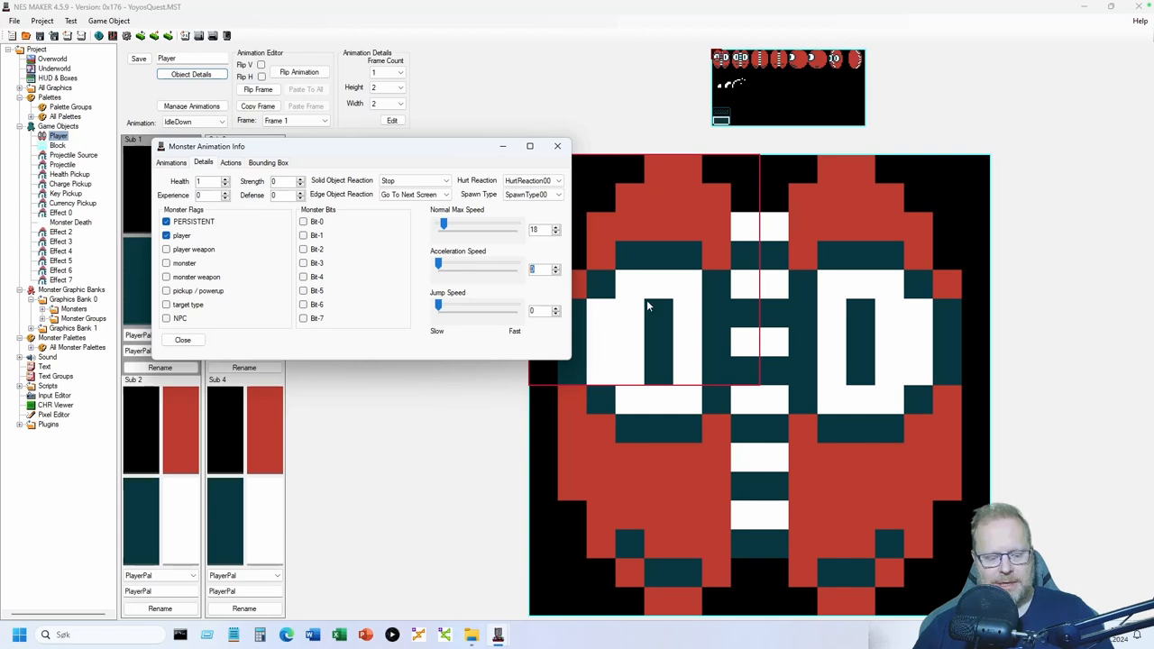
type("12")
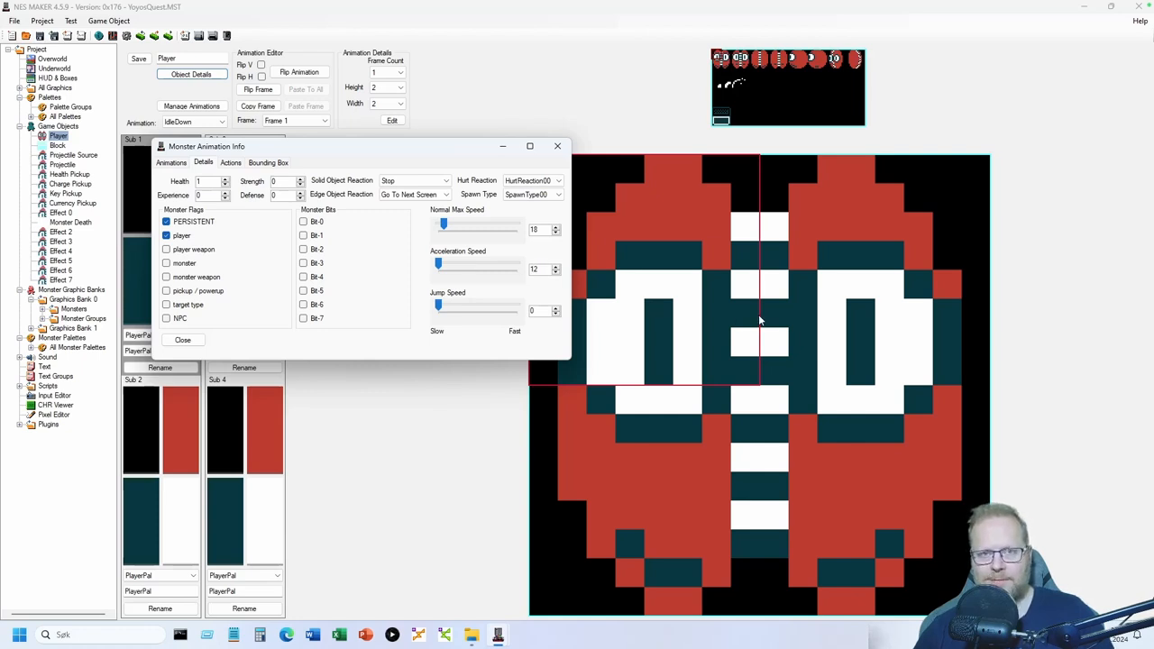
left_click(544, 230)
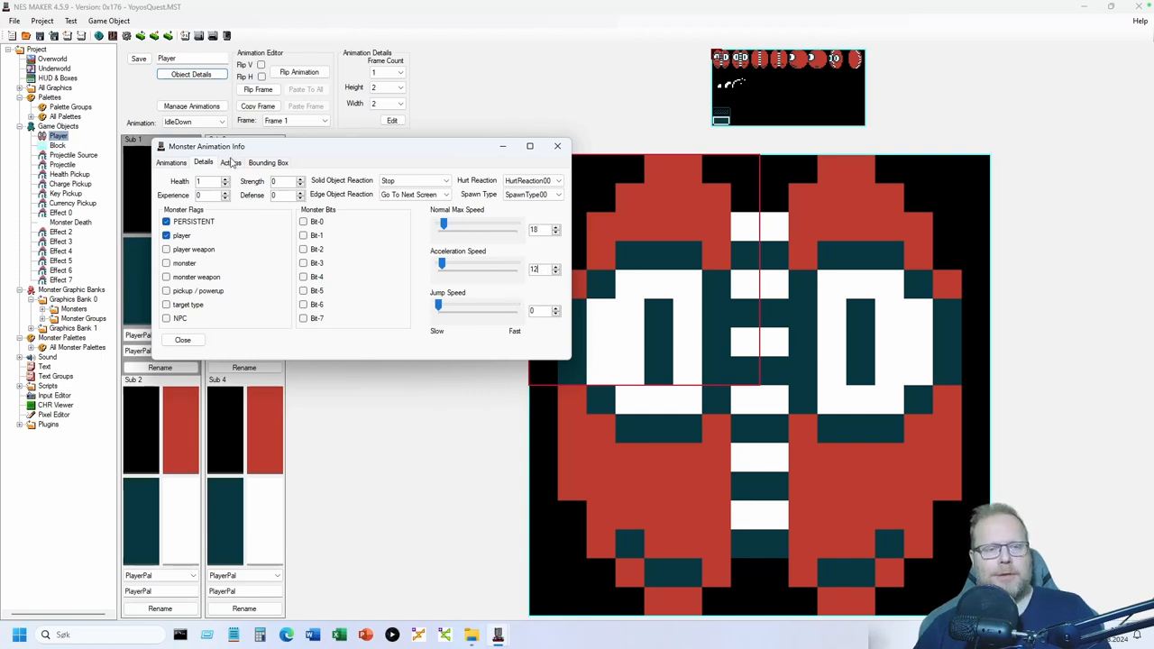
Review the Player's action steps 0 and 1 and draw its bounding box at Left 1, Top 1, 14 wide and 14 high
left_click(230, 163)
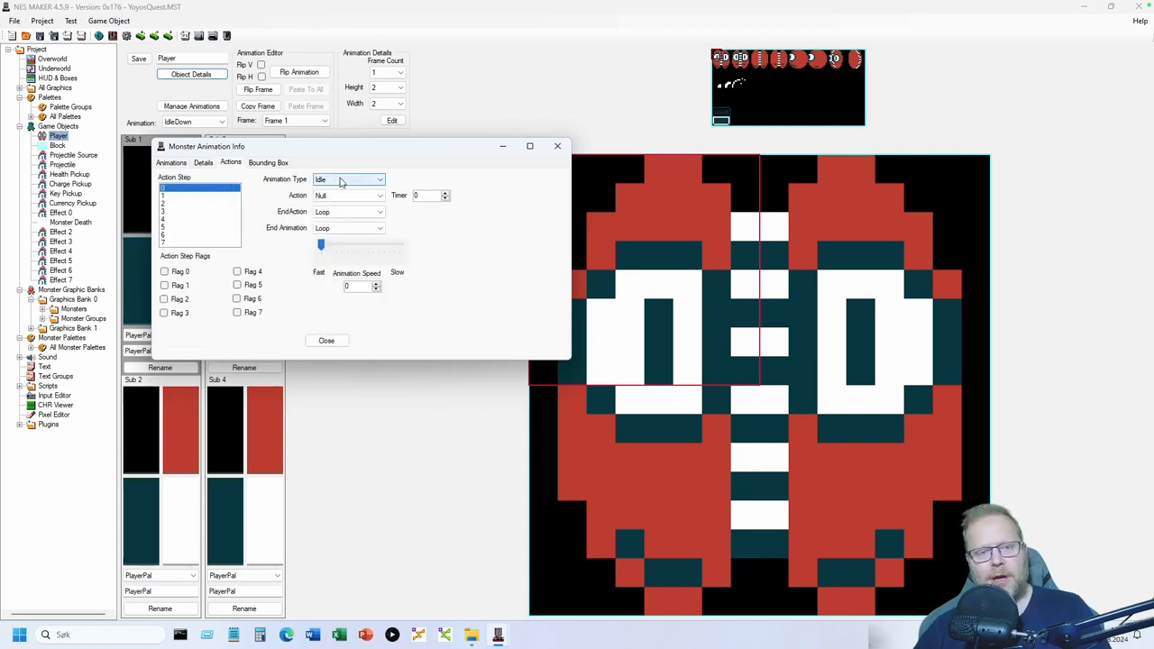
left_click(173, 196)
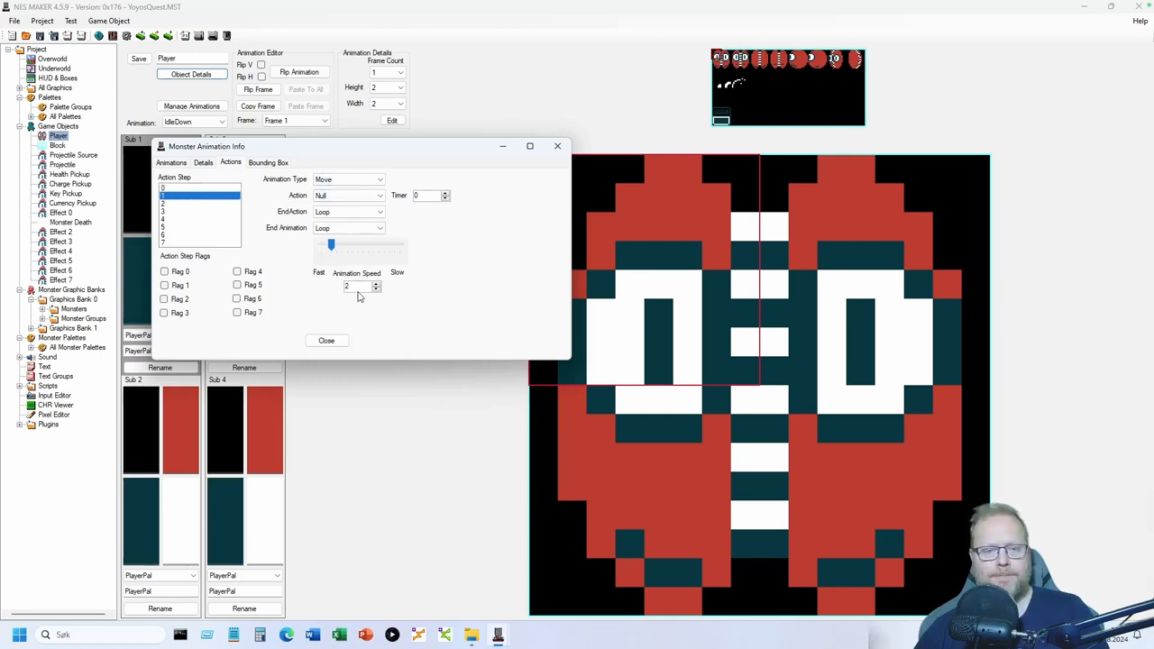
left_click(268, 162)
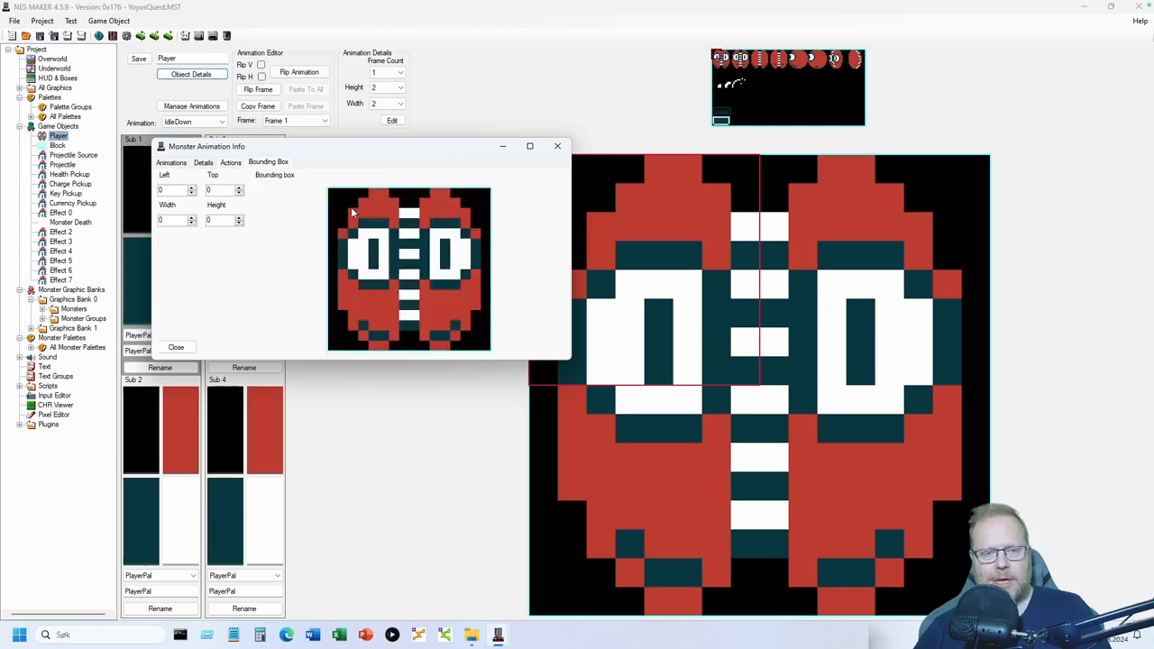
left_click_drag(339, 205, 475, 341)
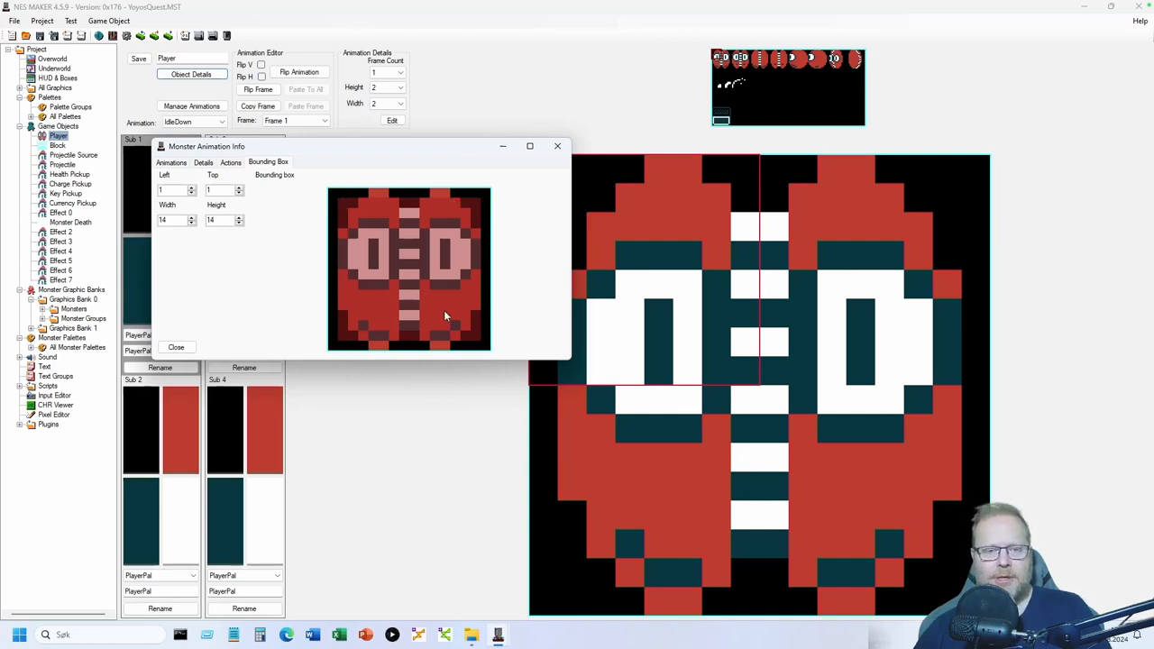
left_click(232, 162)
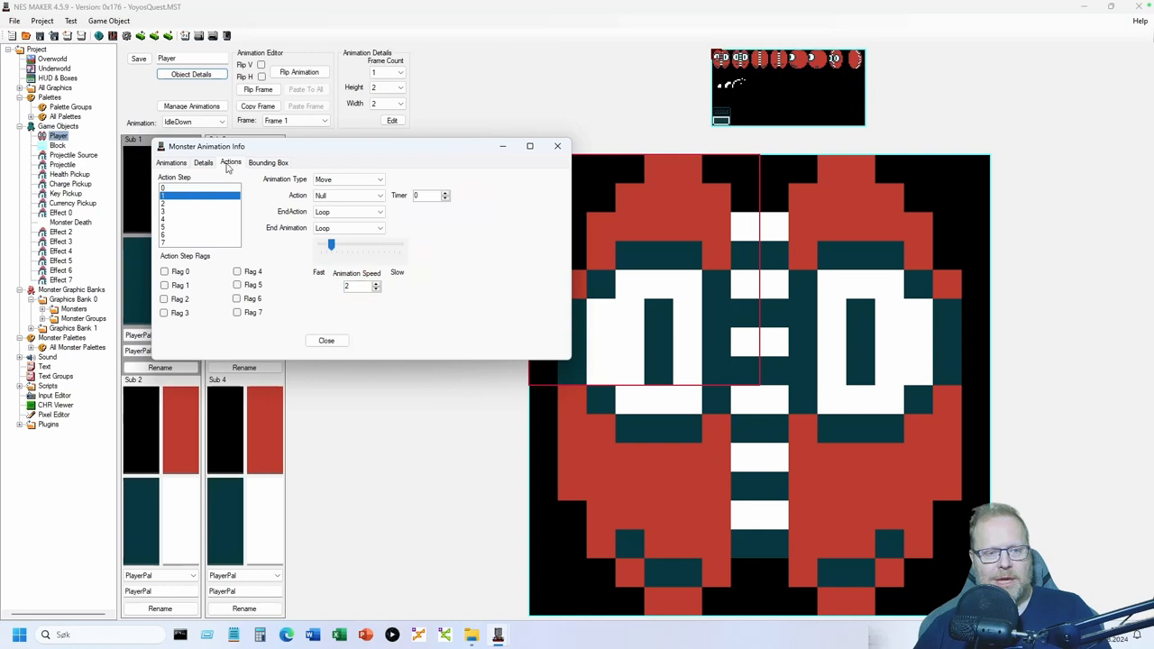
left_click(206, 165)
left_click(177, 164)
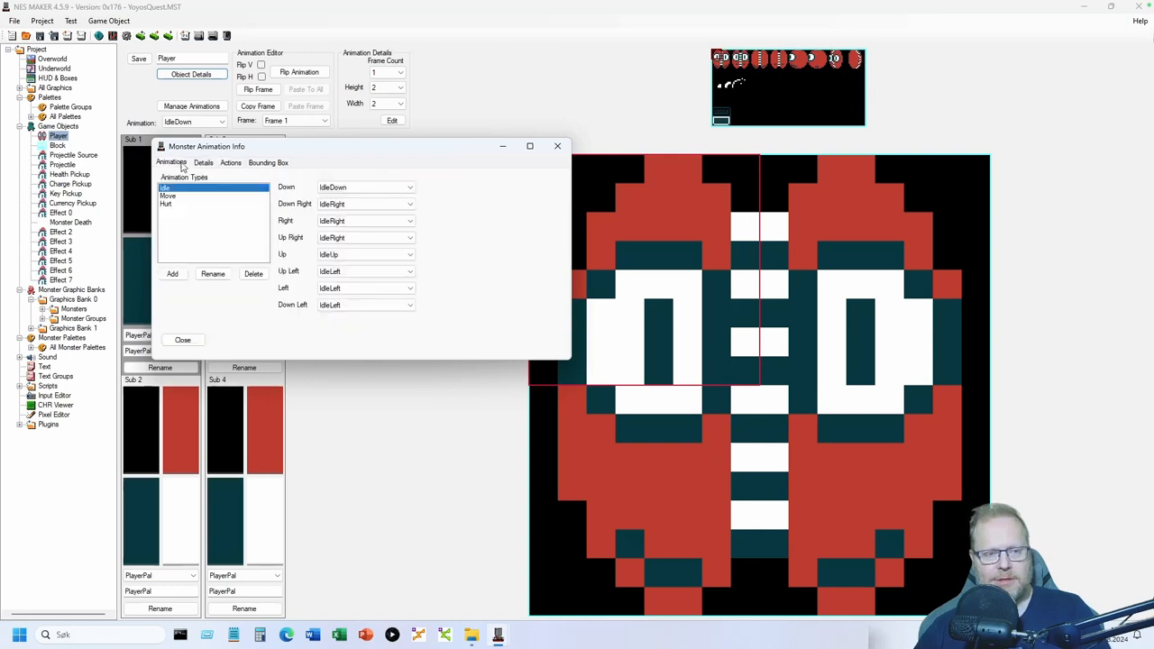
left_click(185, 339)
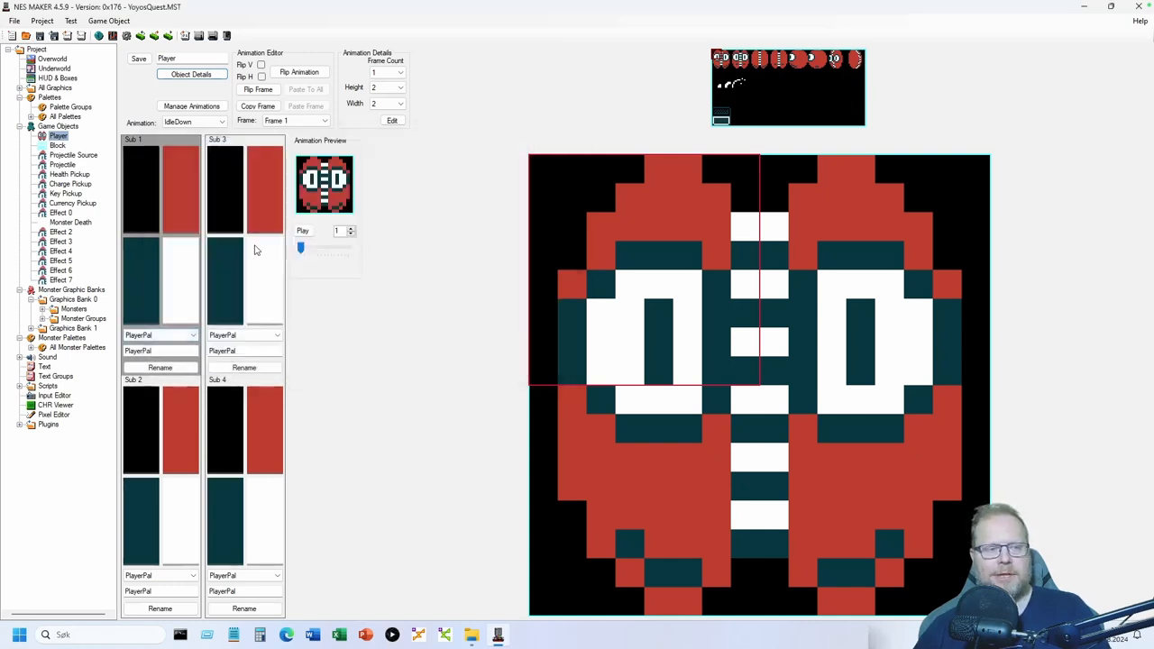
Open the Overworld room screen, choose Pushable as the collision type and review the collision values assigned to the blocks, bushes and walls
left_click(57, 146)
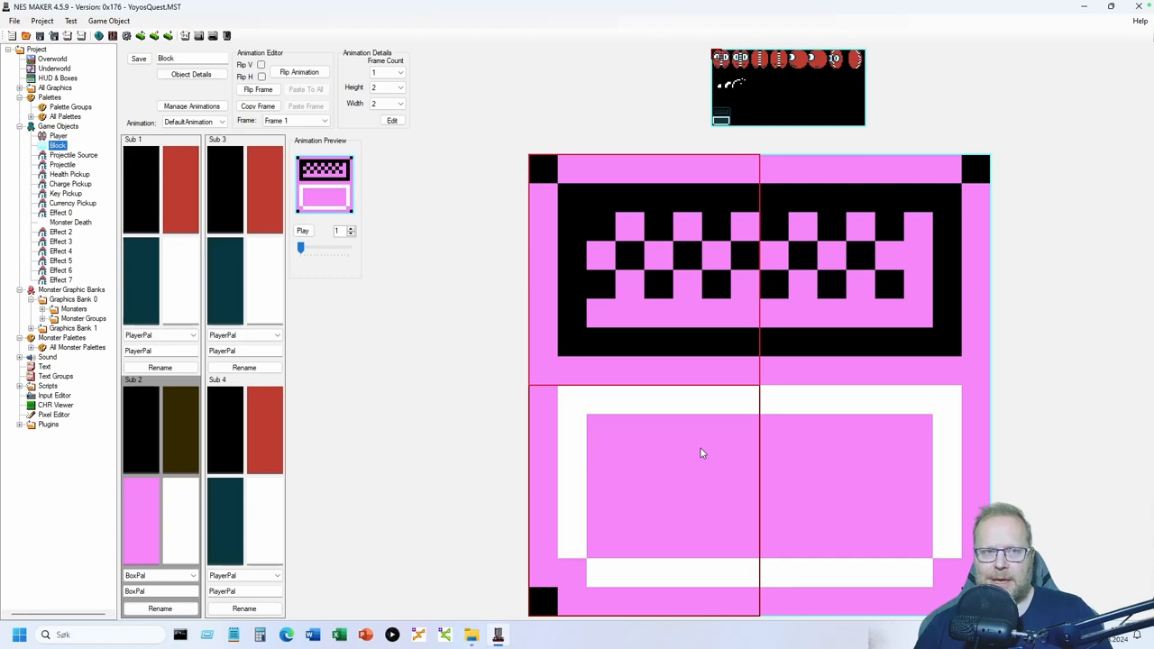
left_click(52, 59)
double_click(177, 87)
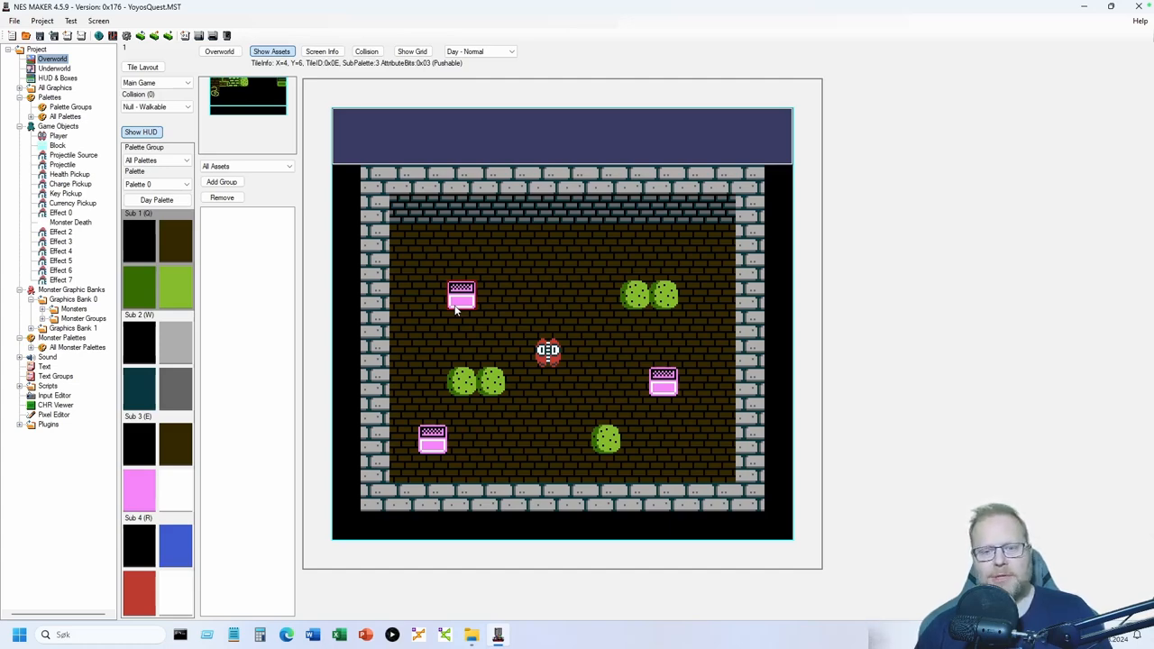
left_click(162, 108)
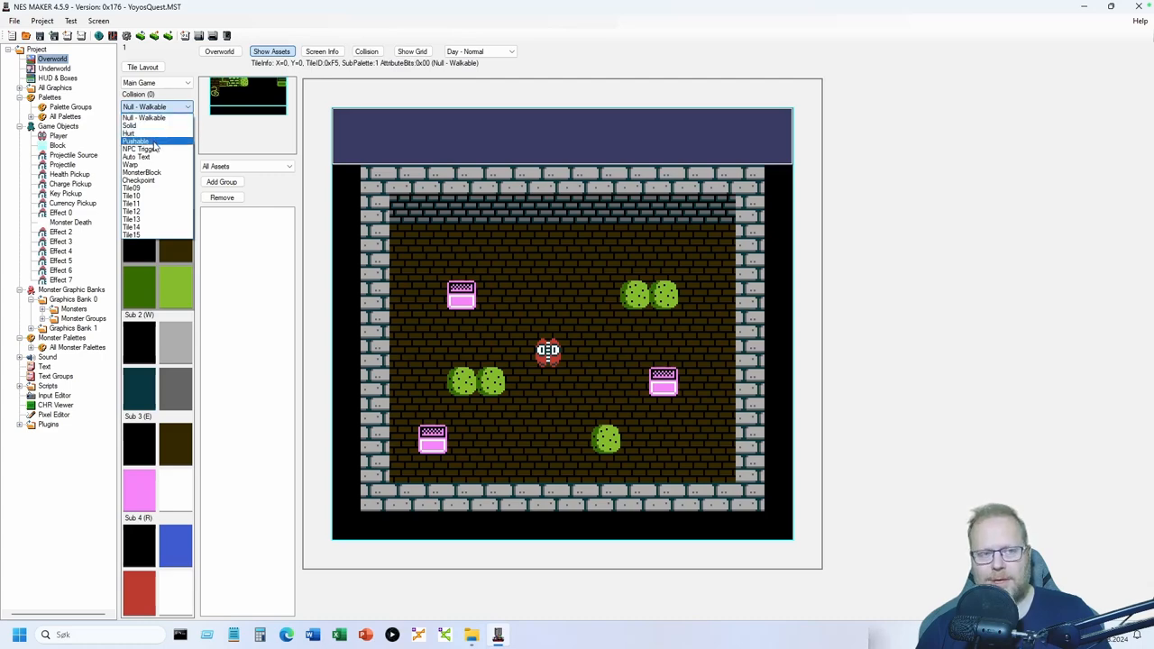
left_click(154, 144)
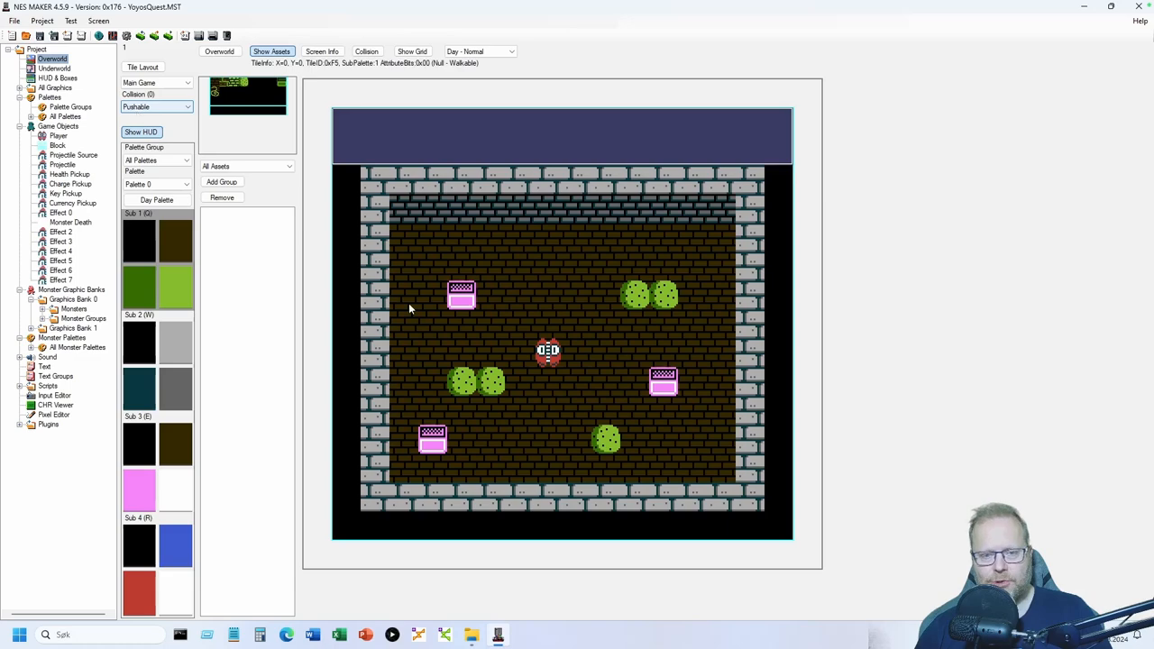
left_click(366, 51)
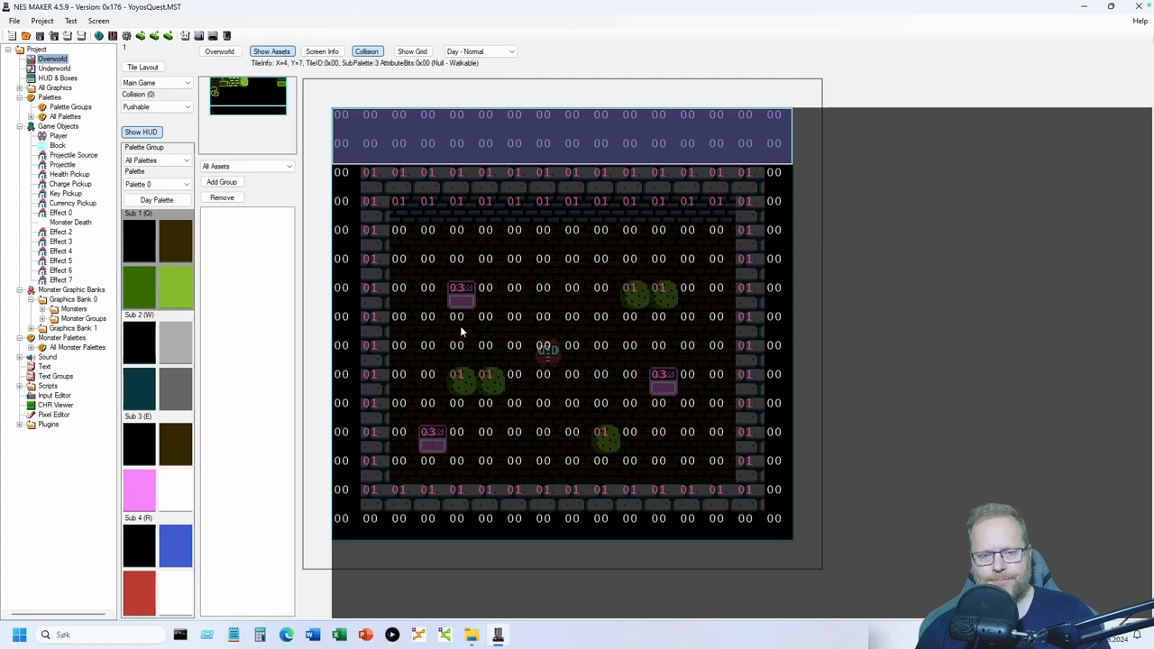
left_click(366, 51)
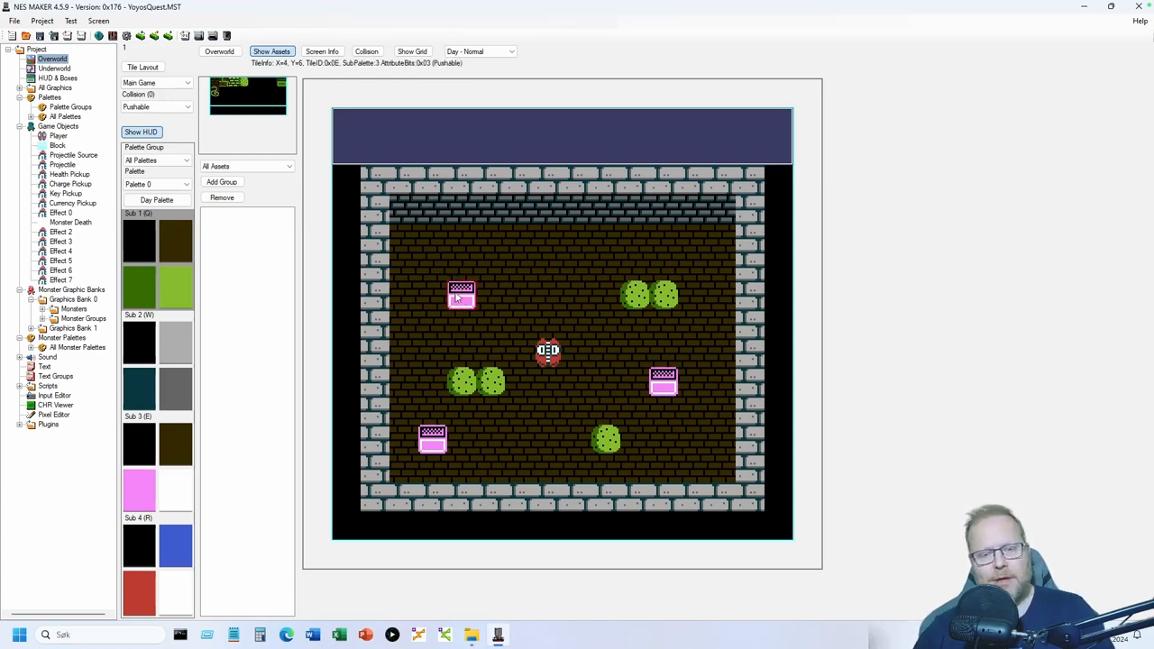
Load BckCHR_00.bmp in the Pixel Editor and display it with the large tile grid and palette translation
left_click(58, 146)
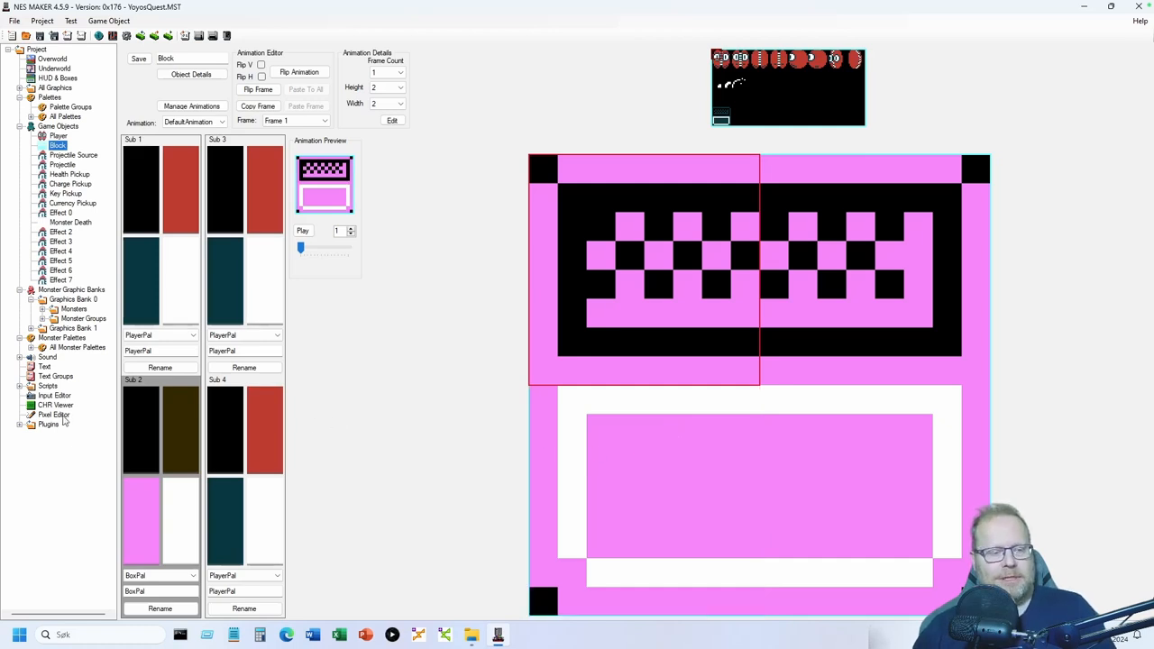
left_click(61, 416)
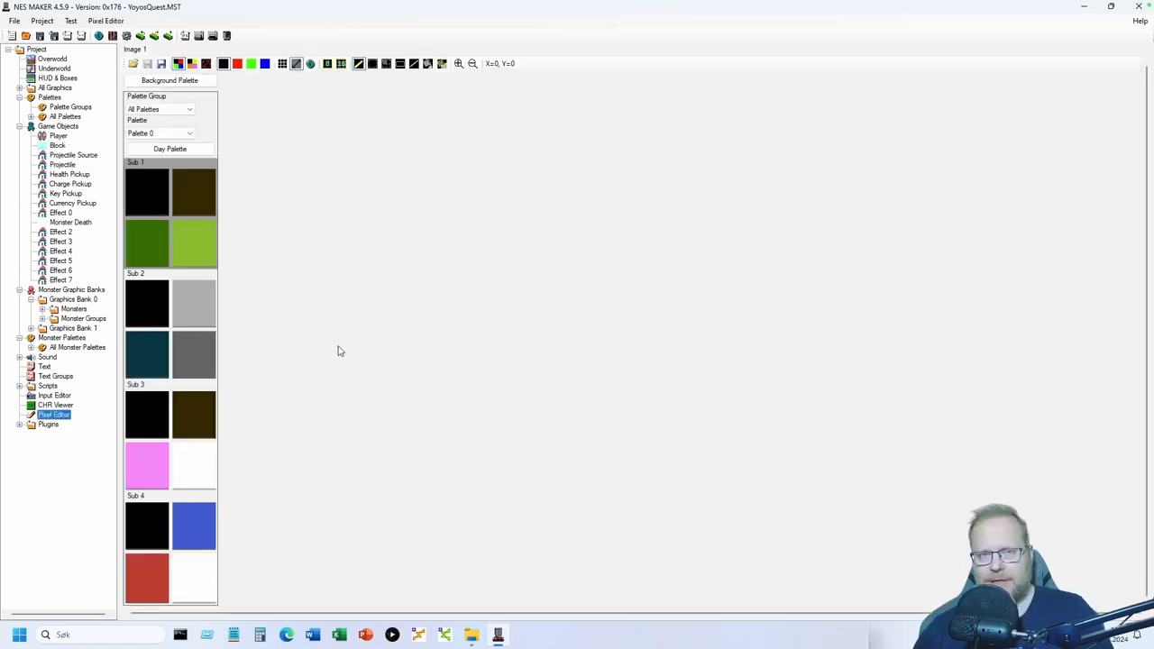
left_click(134, 64)
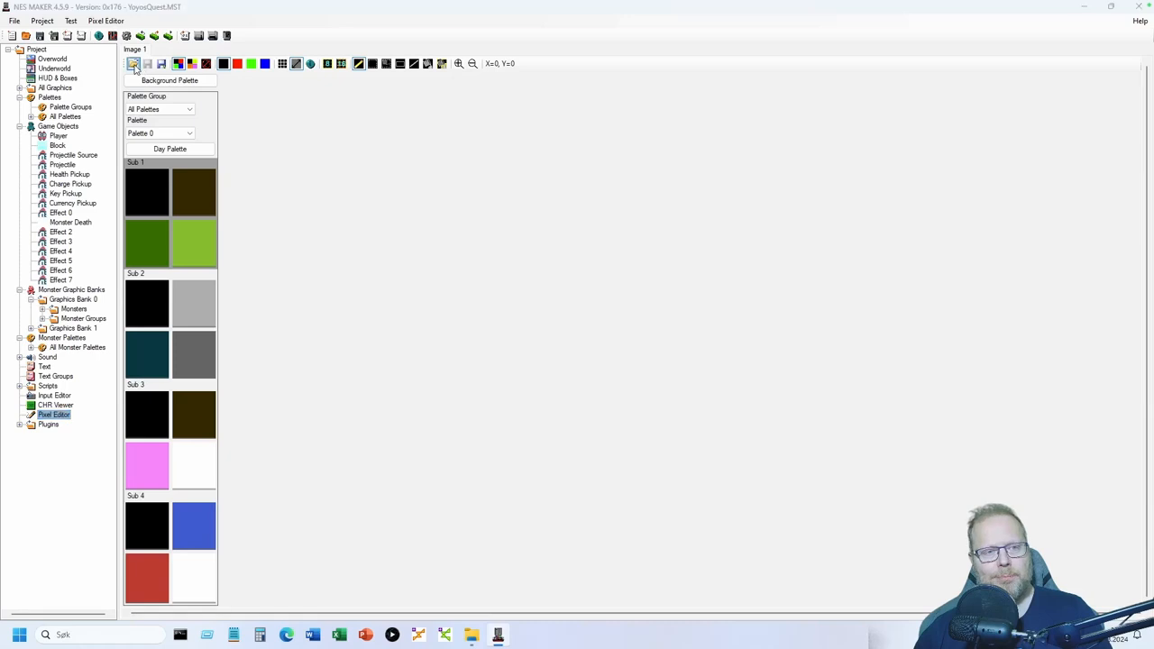
left_click(149, 140)
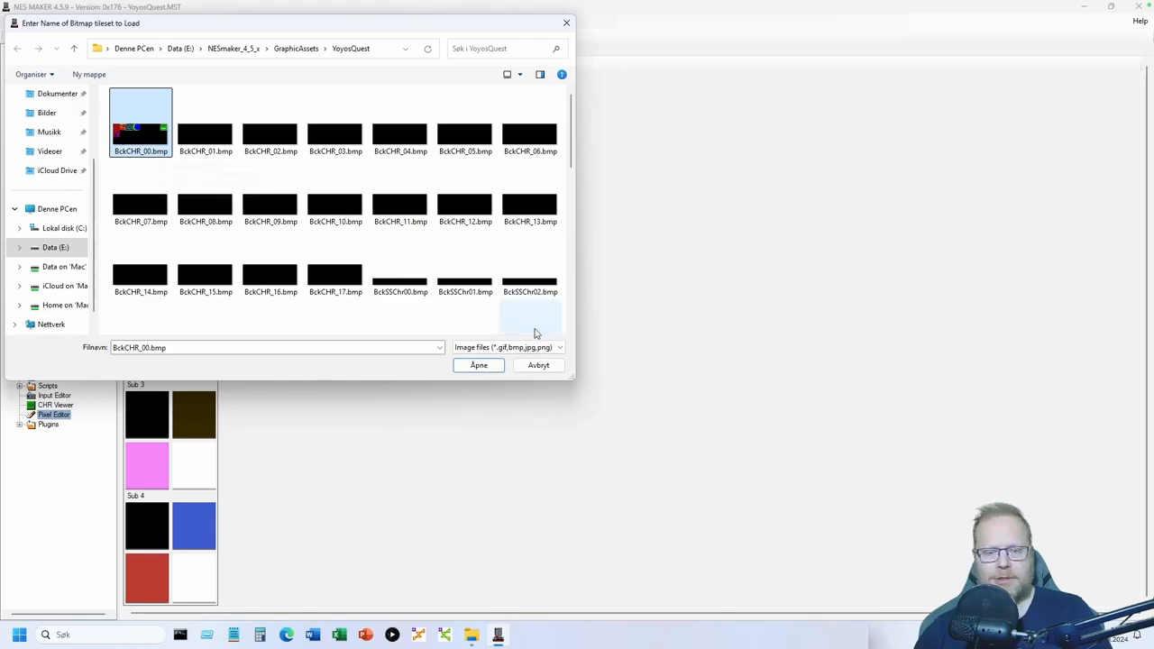
left_click(494, 368)
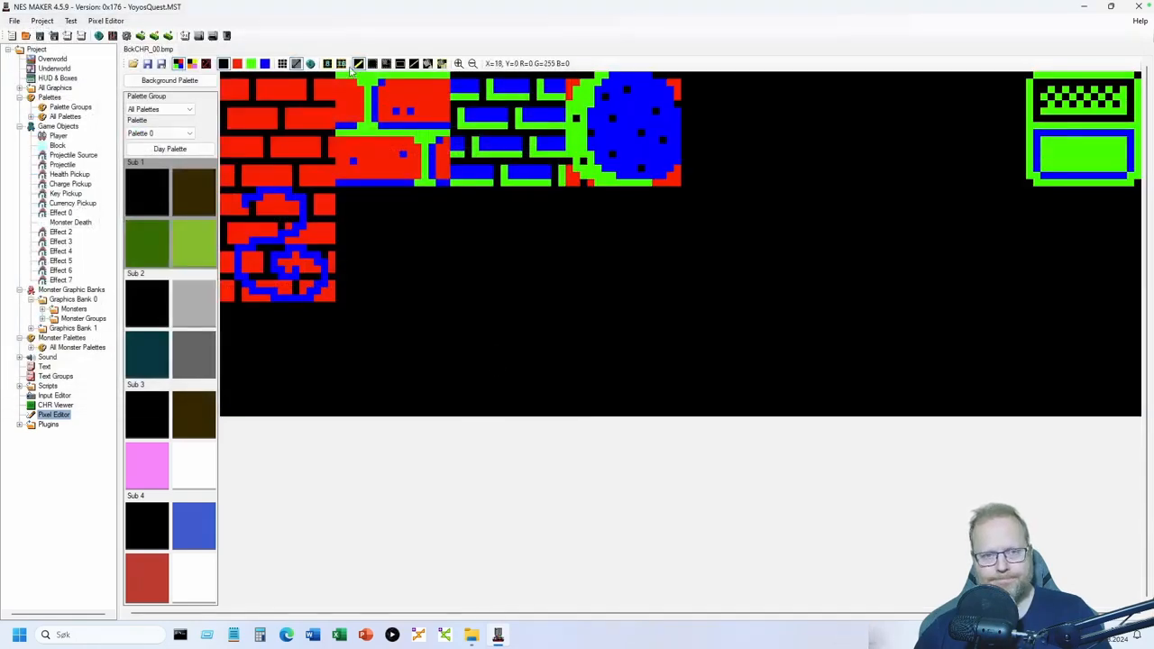
left_click(341, 64)
left_click(192, 64)
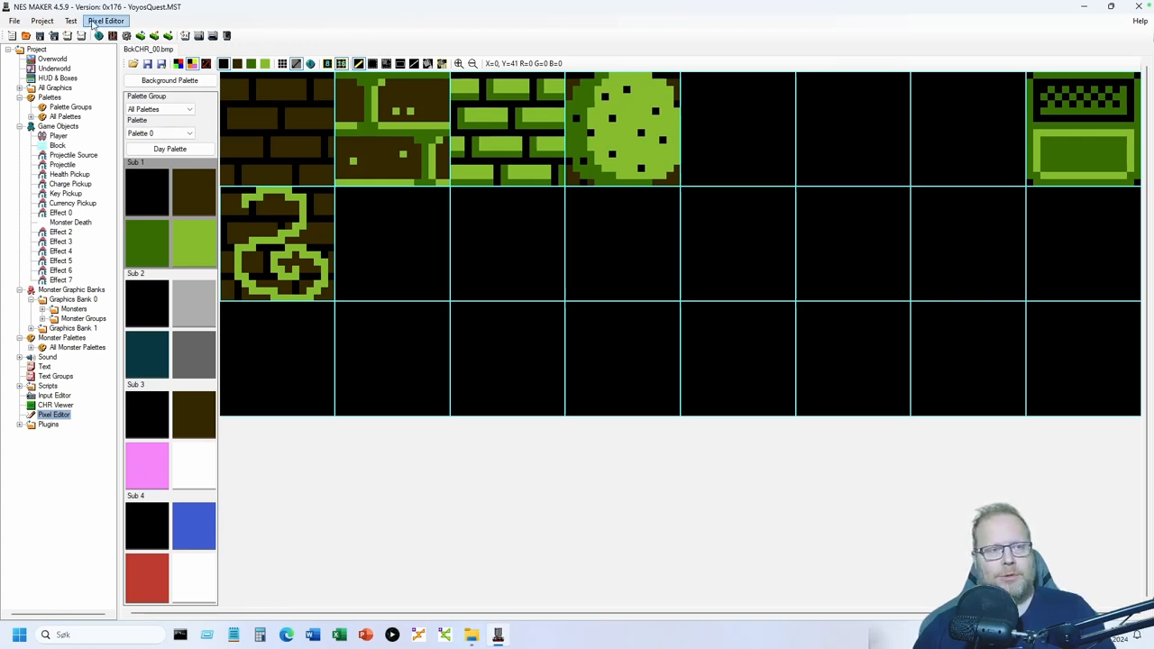
Load GameObjectTiles.bmp as a second image in the Pixel Editor and display it with the small tile grid and palette translation
left_click(93, 25)
left_click(108, 31)
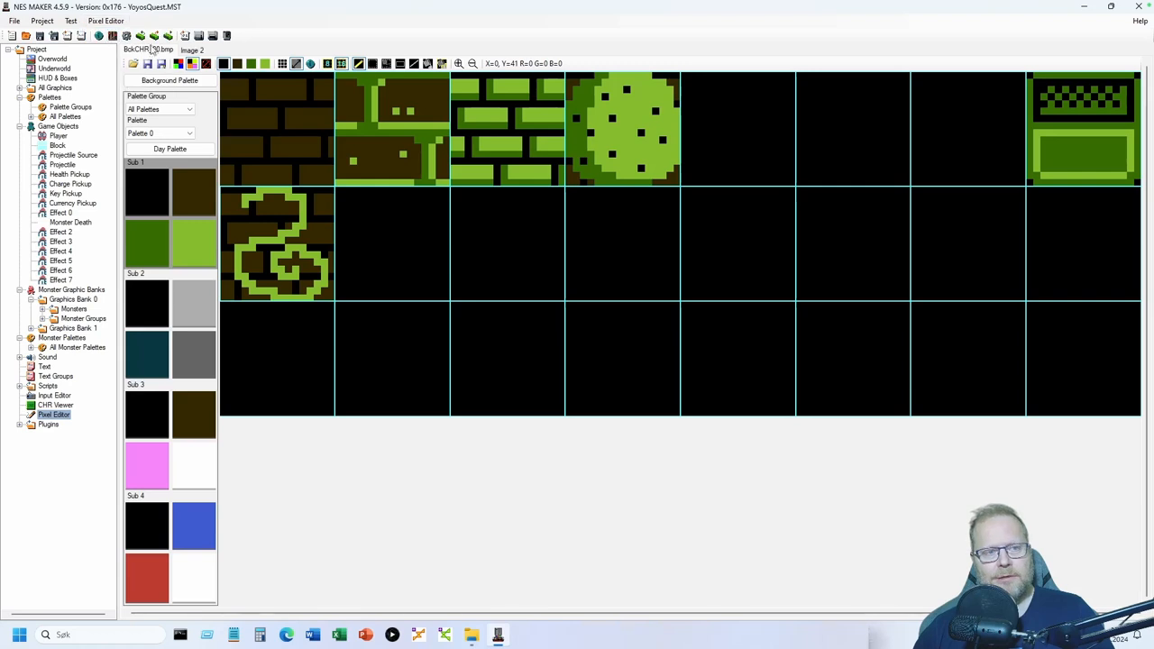
left_click(192, 51)
left_click(145, 68)
left_click(340, 192)
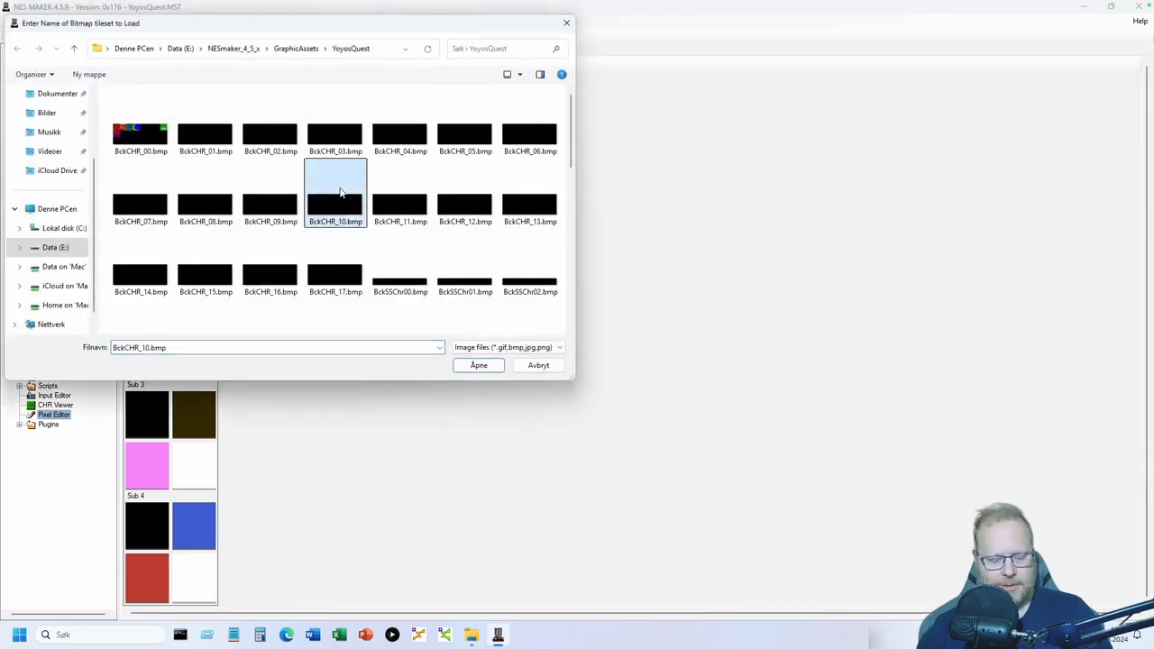
key("g")
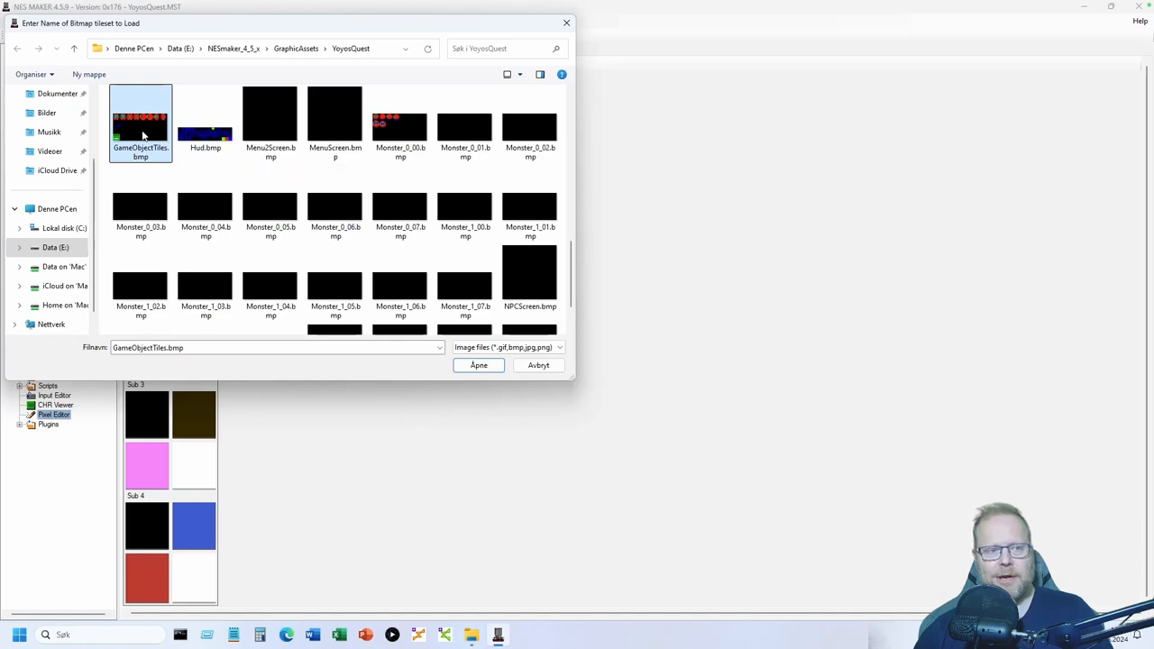
left_click(479, 365)
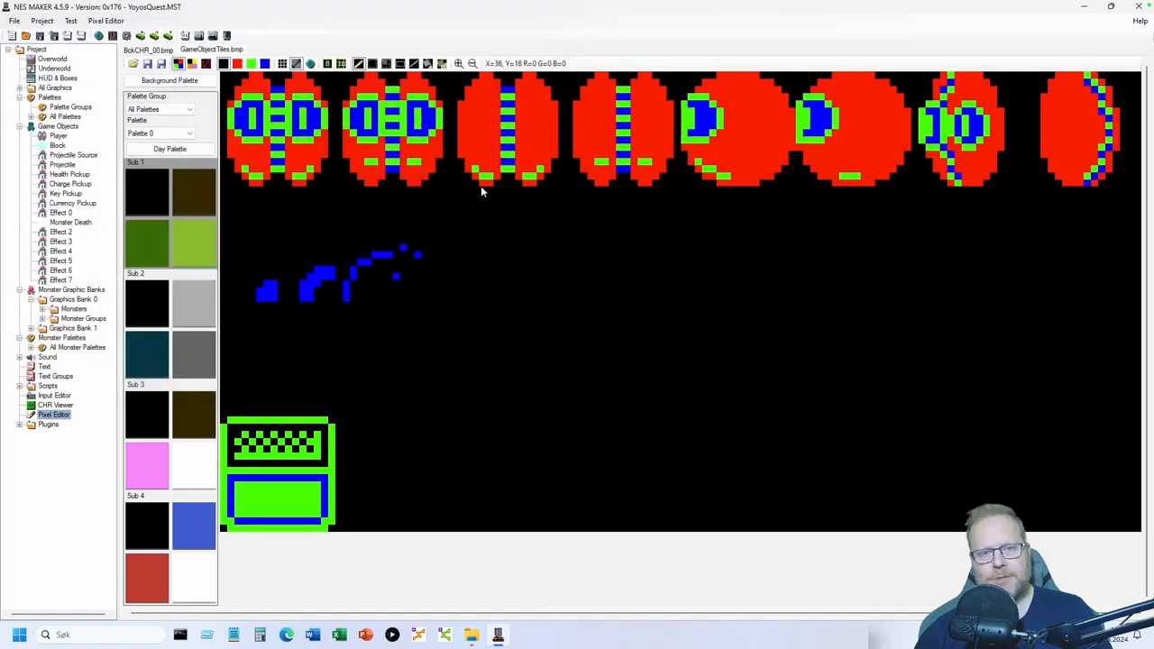
left_click(328, 65)
left_click(190, 66)
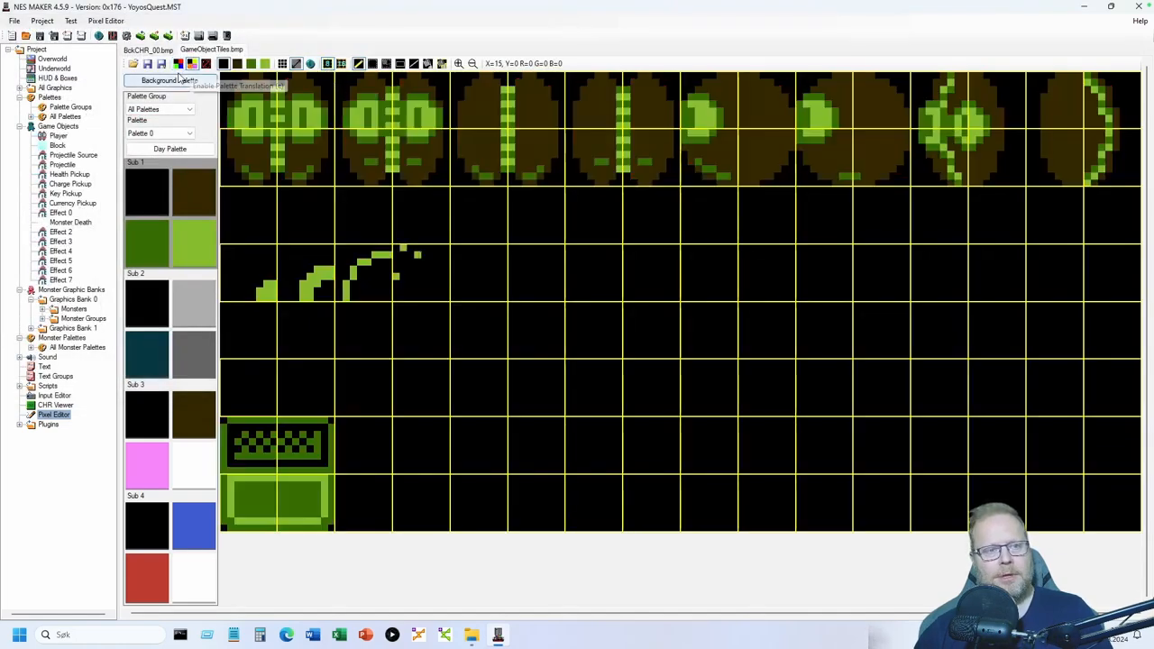
Display the object tiles in monster palettes, with BoxPal as Sub 2, MonPal1 as Sub 3 and MonPal2 as Sub 4, and return to BckCHR_00.bmp
left_click(181, 80)
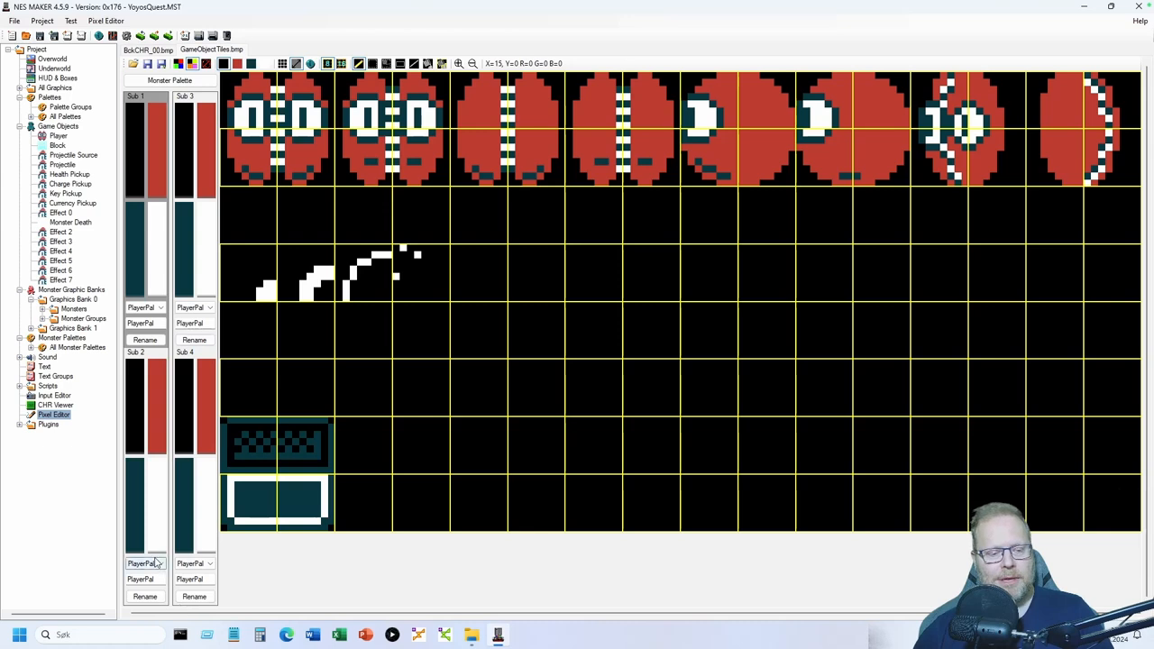
left_click(156, 563)
left_click(142, 339)
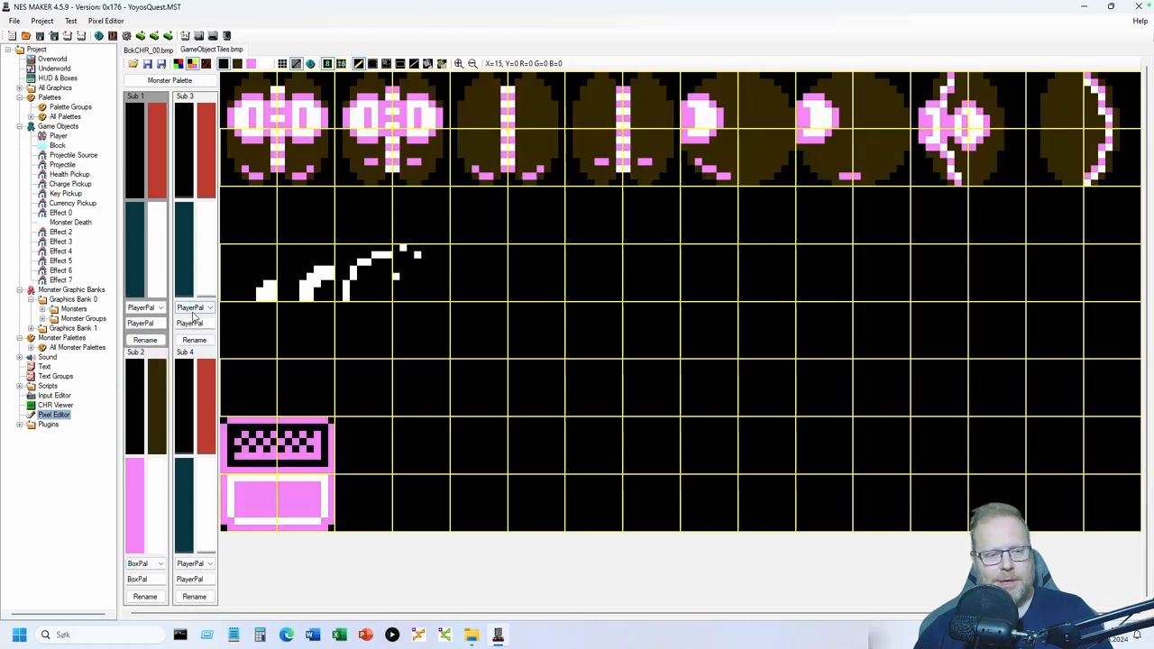
left_click(193, 309)
left_click(190, 330)
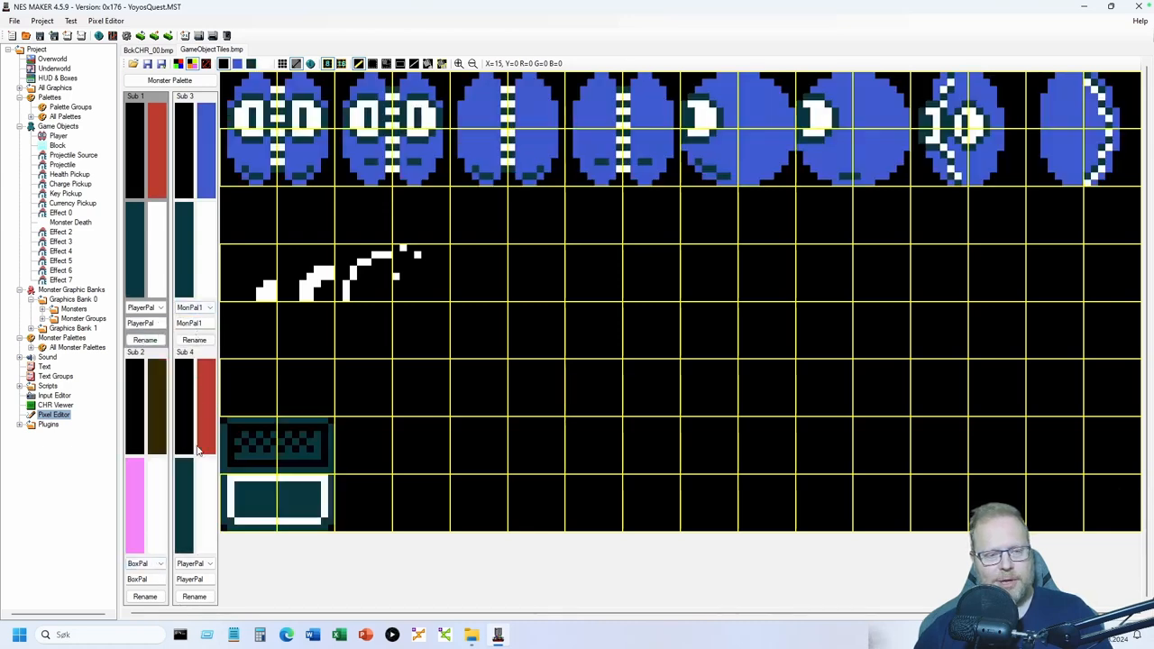
left_click(202, 562)
left_click(189, 355)
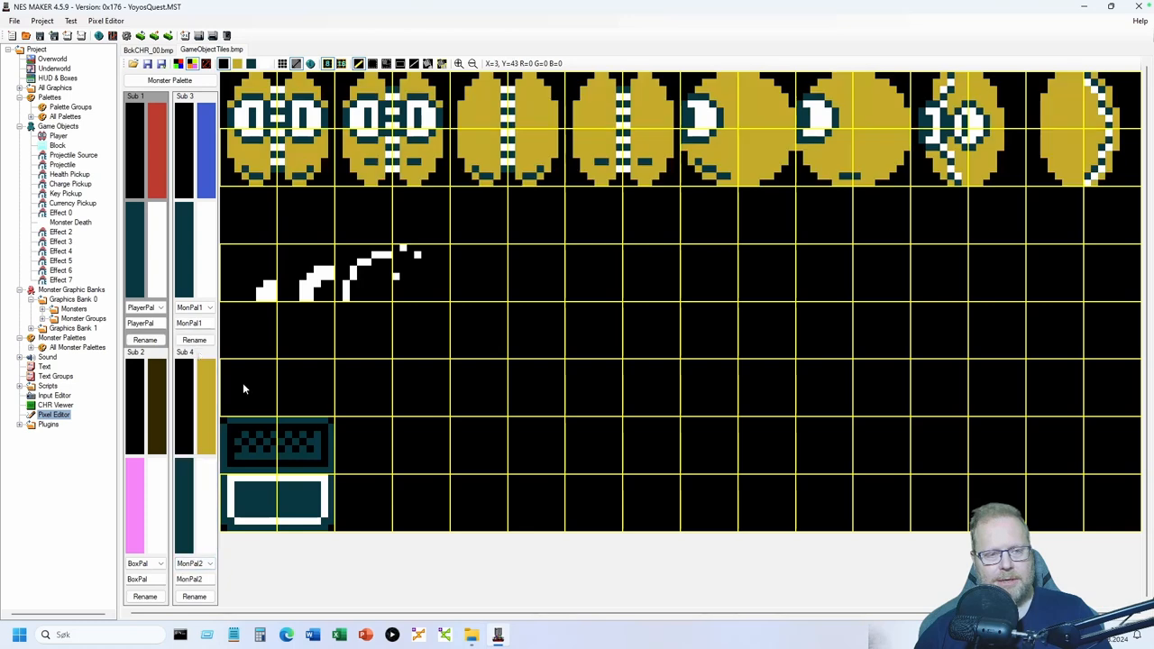
left_click(158, 177)
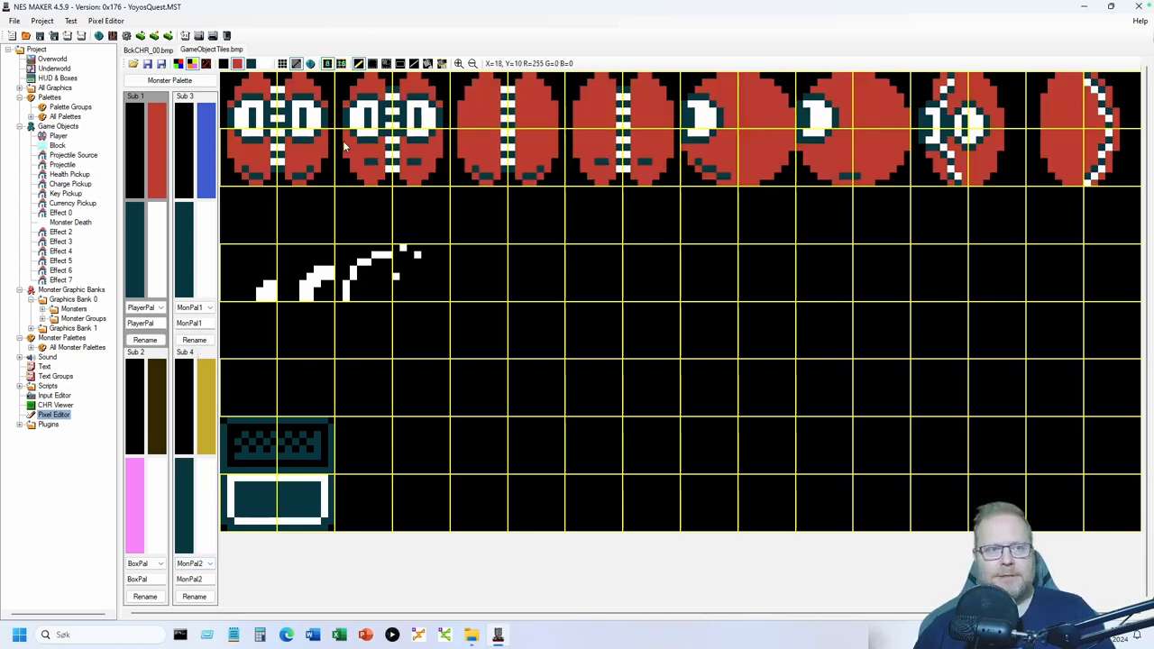
left_click(161, 48)
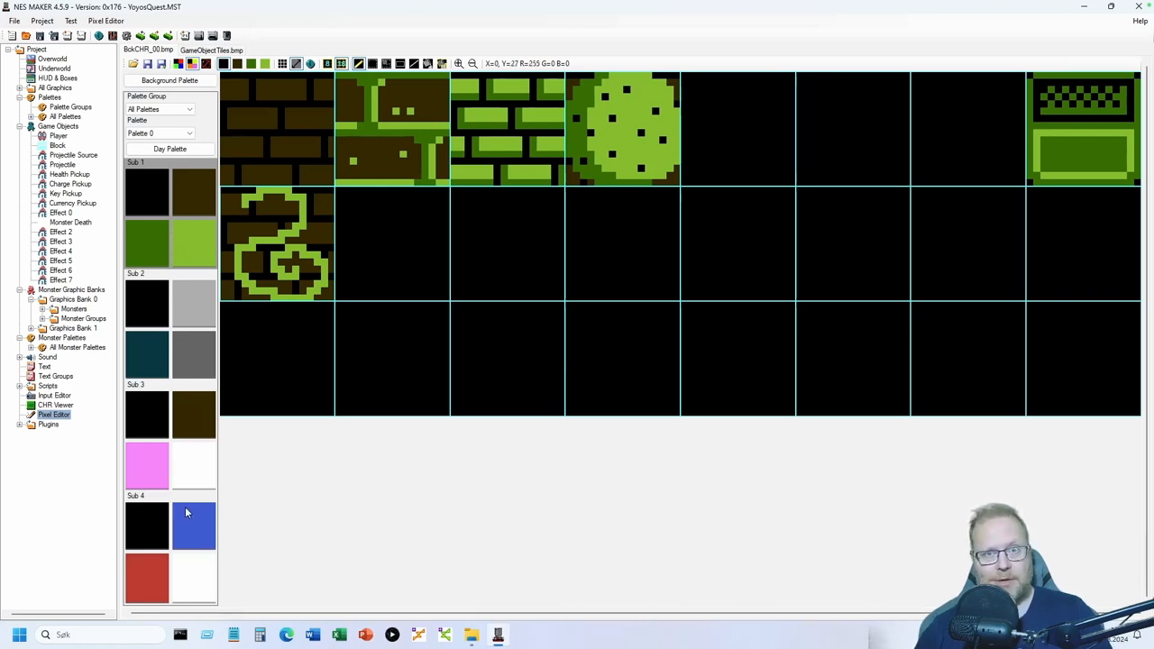
Display the background tiles in Sub 3 and the object tiles in BoxPal, and compare the block graphic in both images
left_click(189, 468)
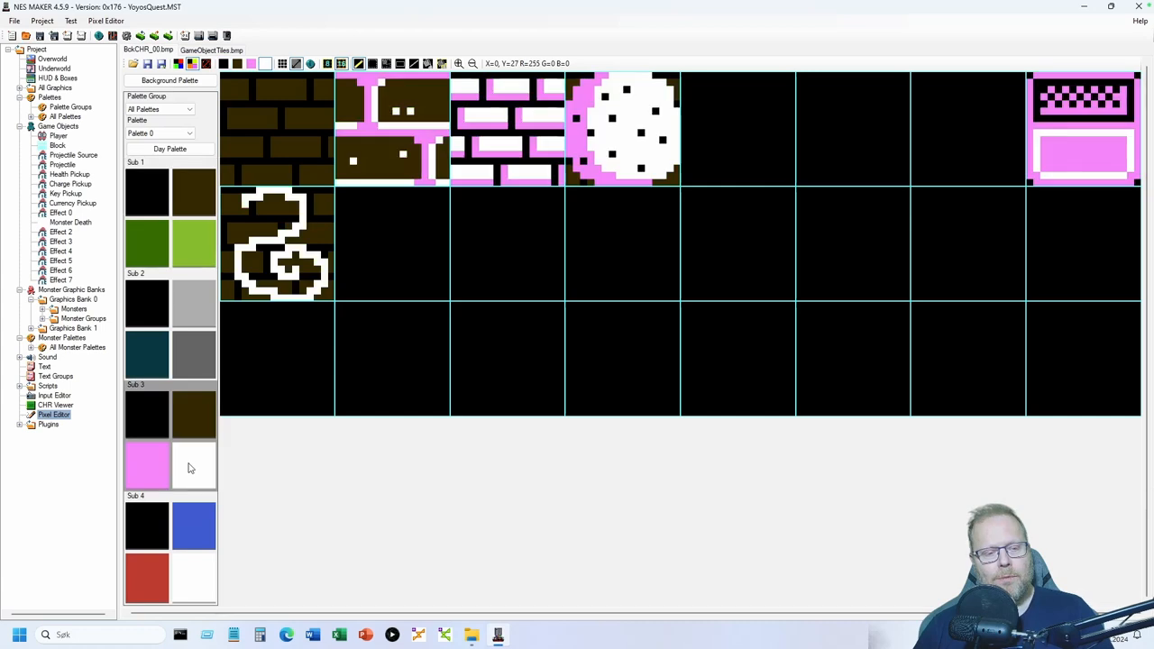
left_click(225, 50)
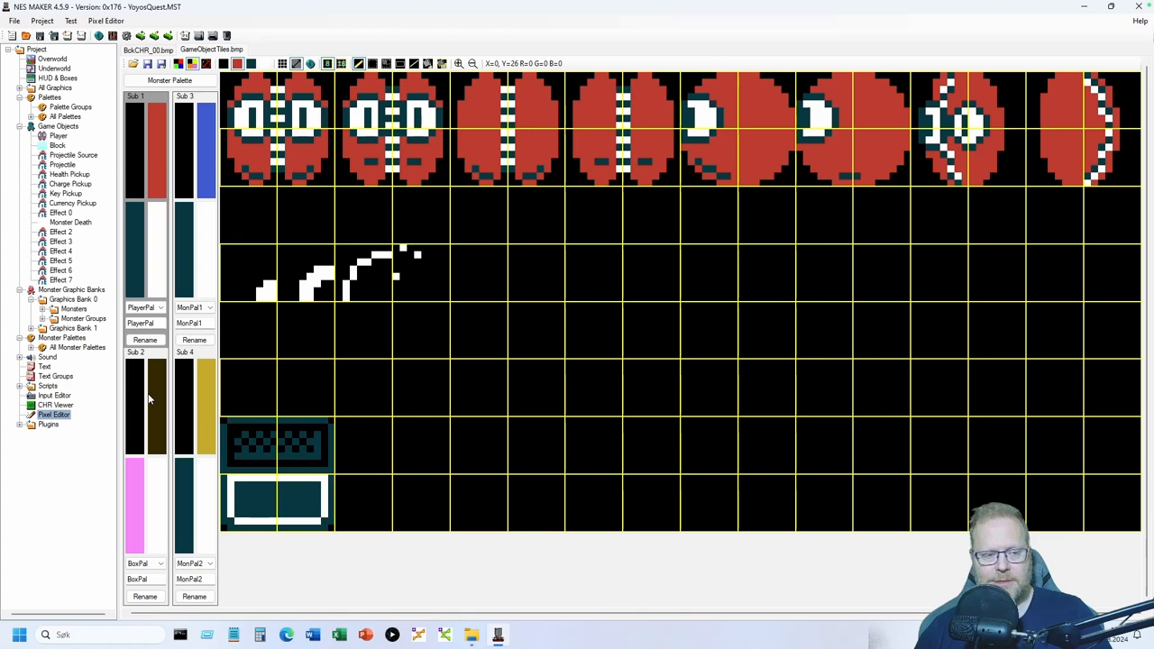
left_click(152, 505)
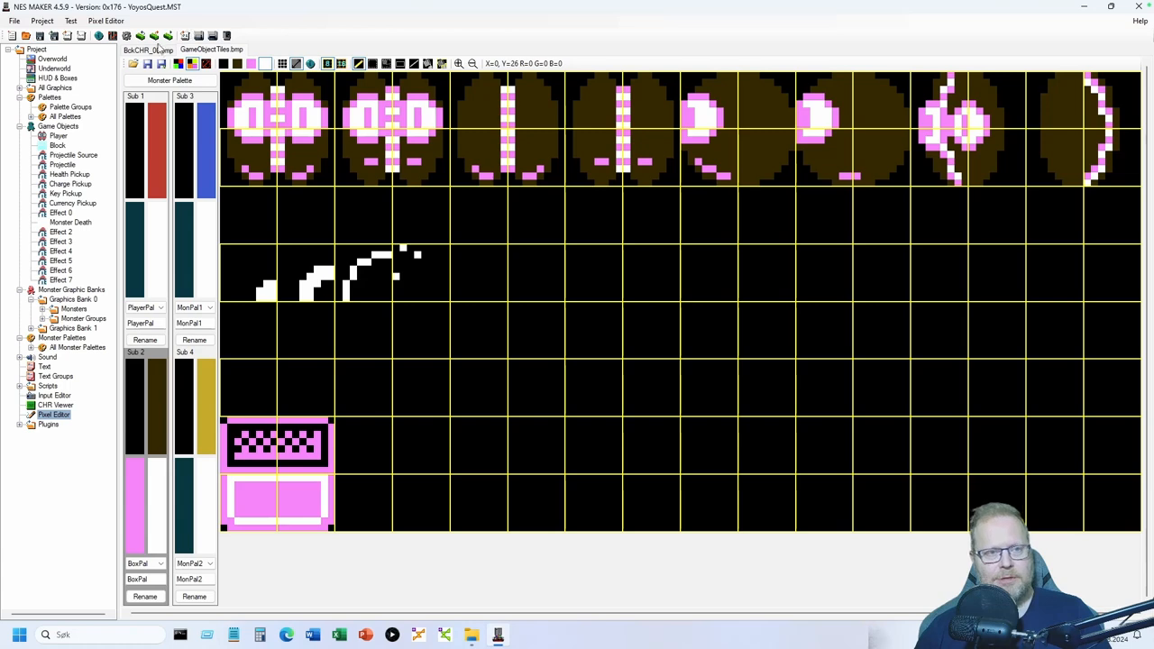
left_click(156, 50)
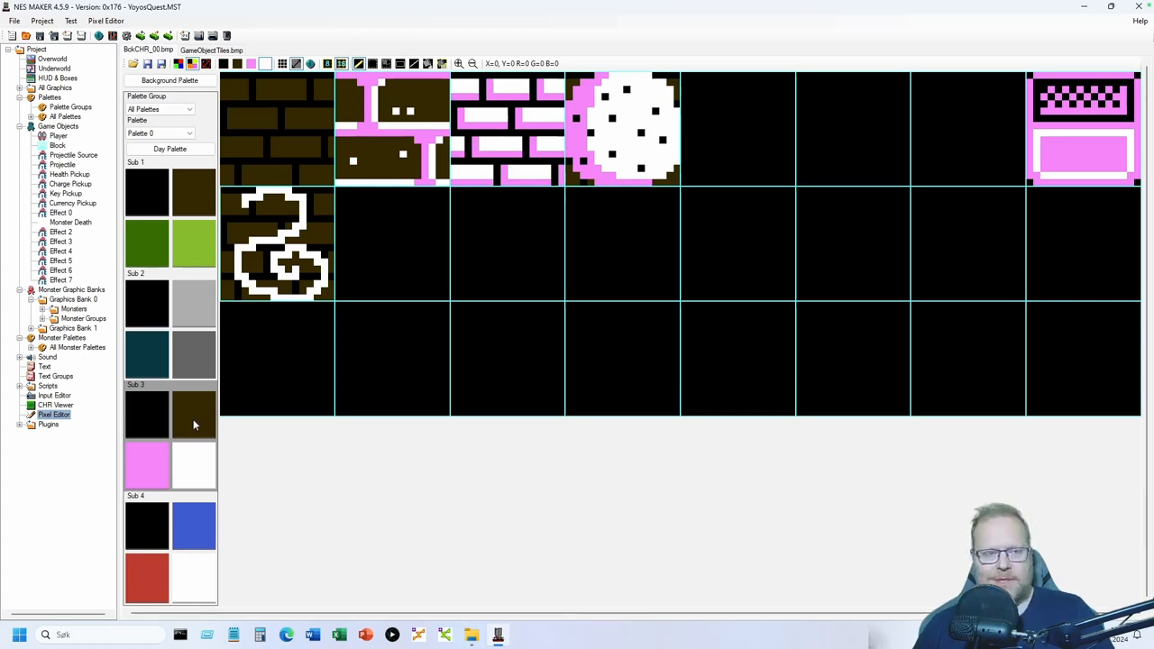
left_click(206, 52)
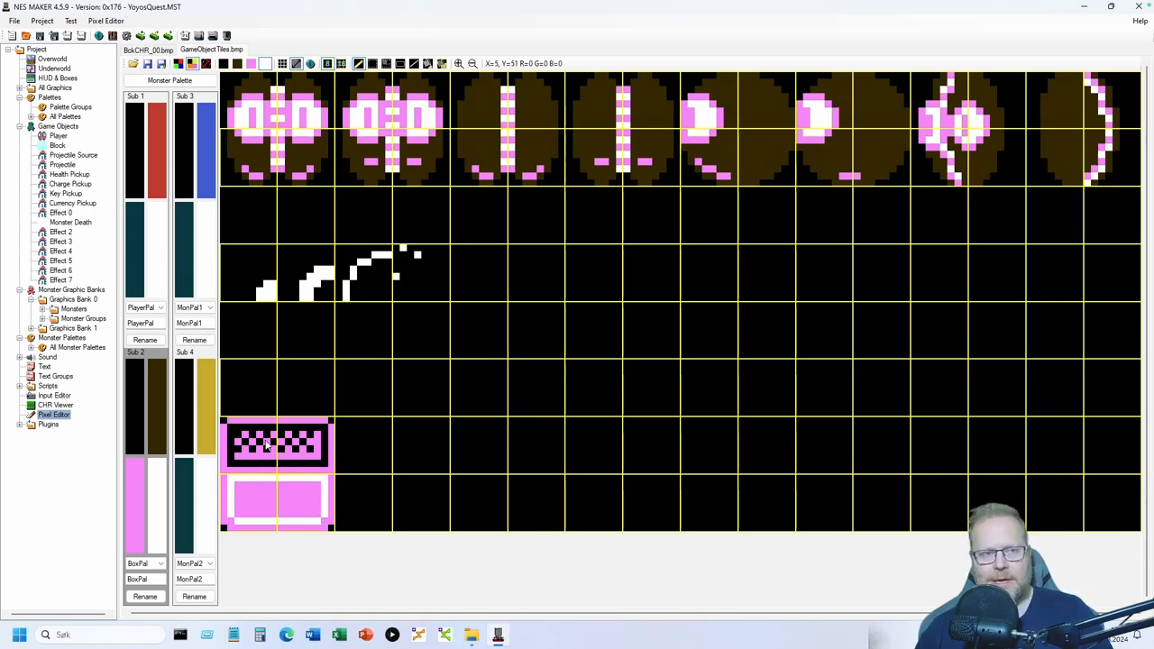
left_click(151, 50)
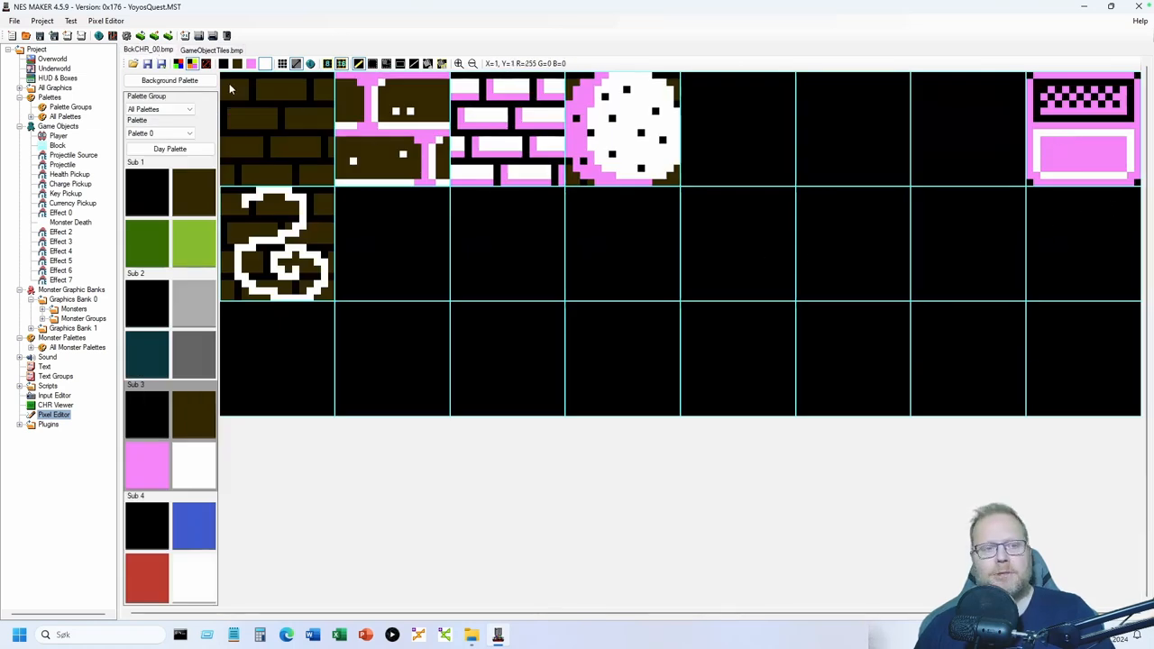
Select and copy the whole block tile in BckCHR_00.bmp and switch to the GameObjectTiles.bmp image
left_click(386, 63)
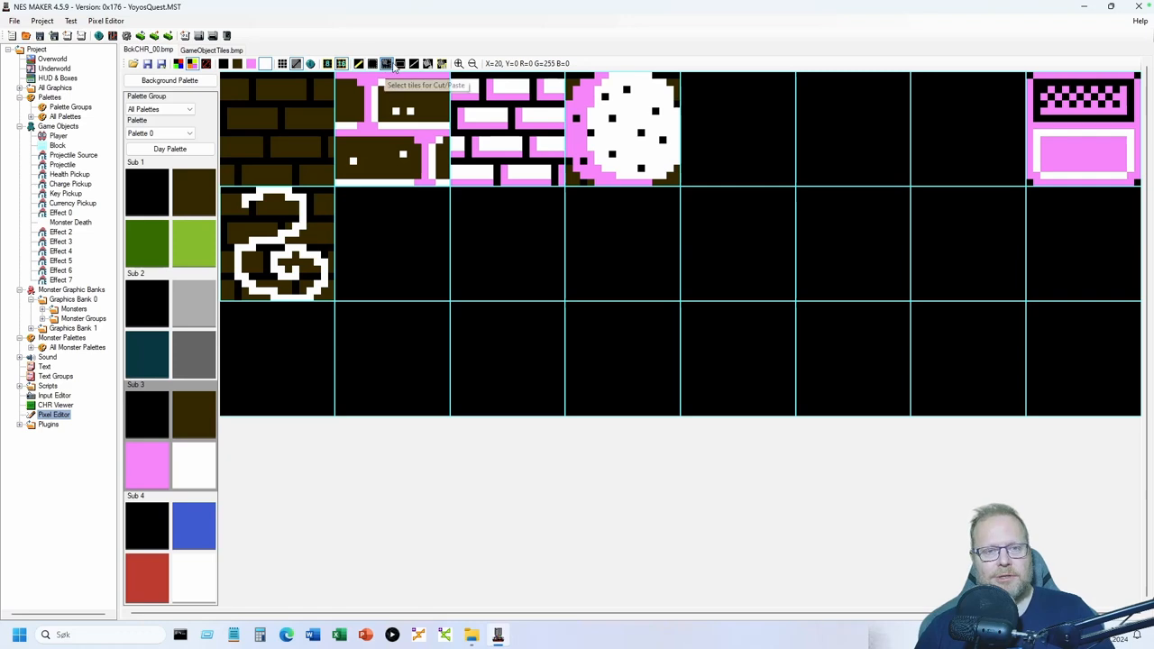
left_click(1077, 122)
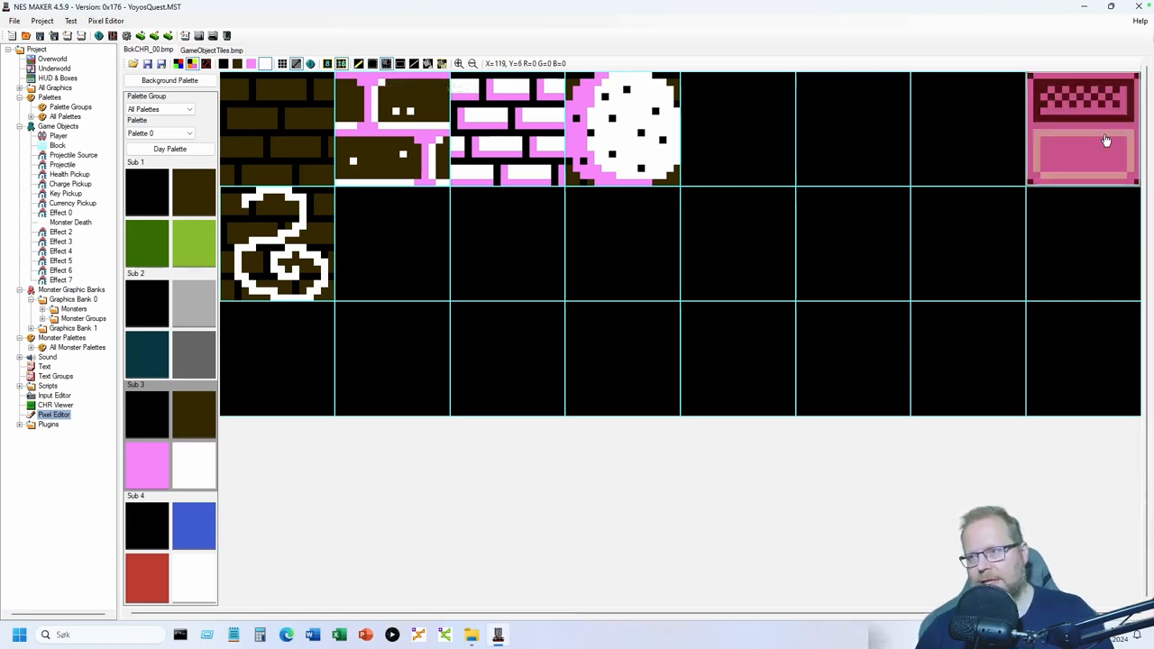
key("ctrl+c")
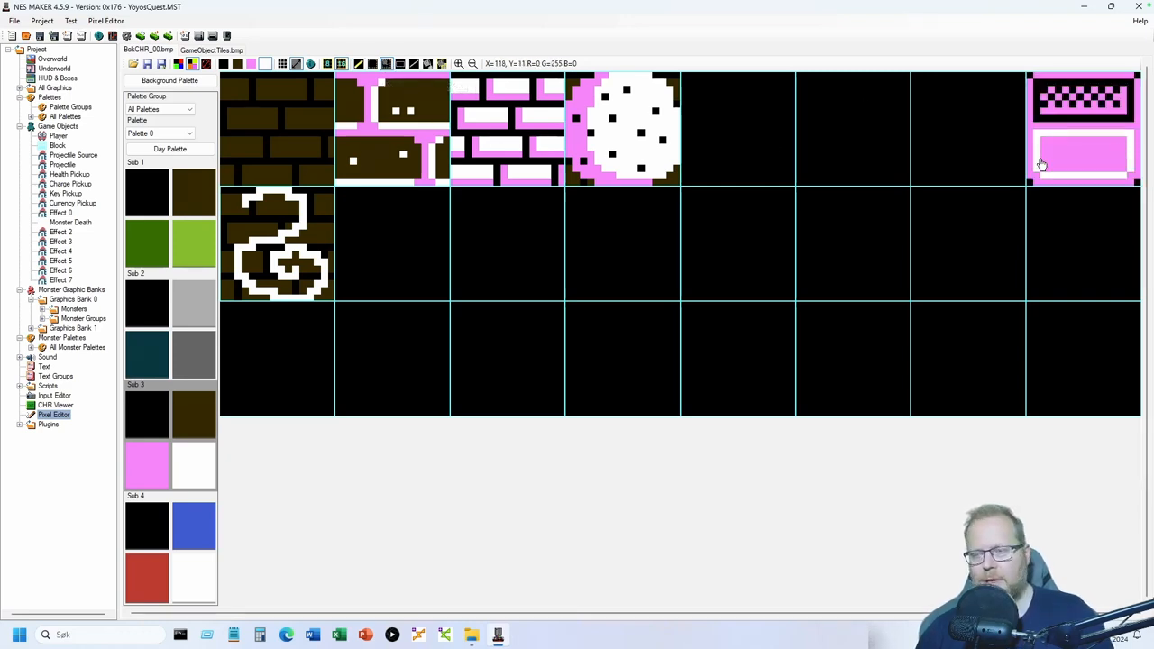
left_click(224, 51)
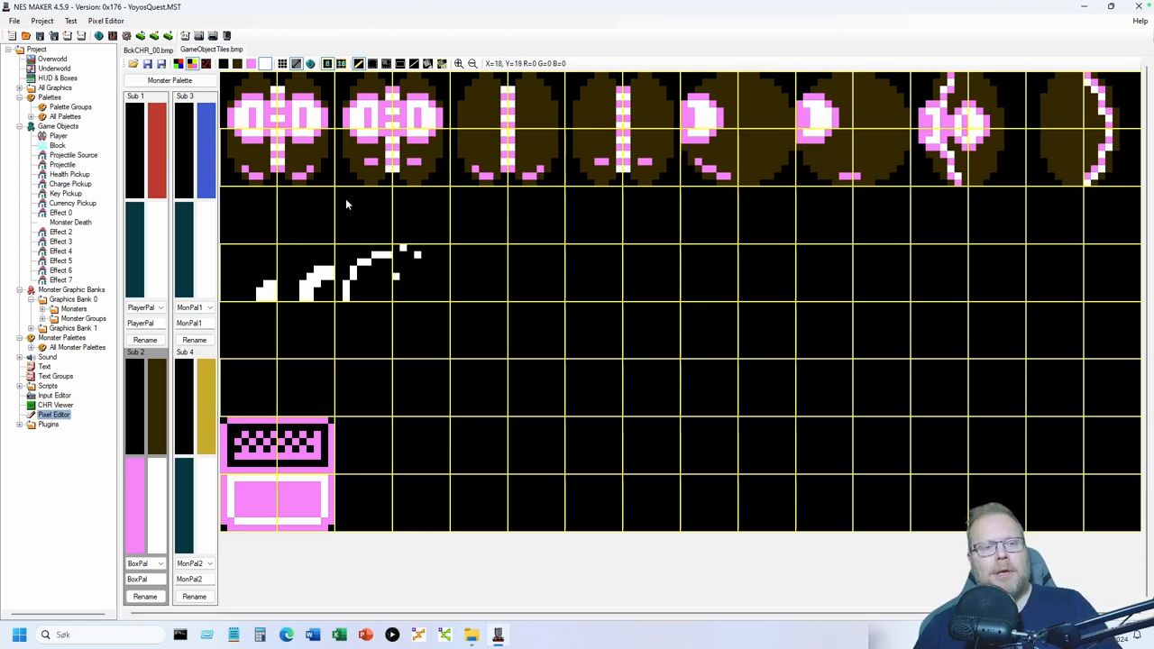
Compare the Block game object with the block tiles in both images, showing the object tiles in BoxPal again
left_click(56, 147)
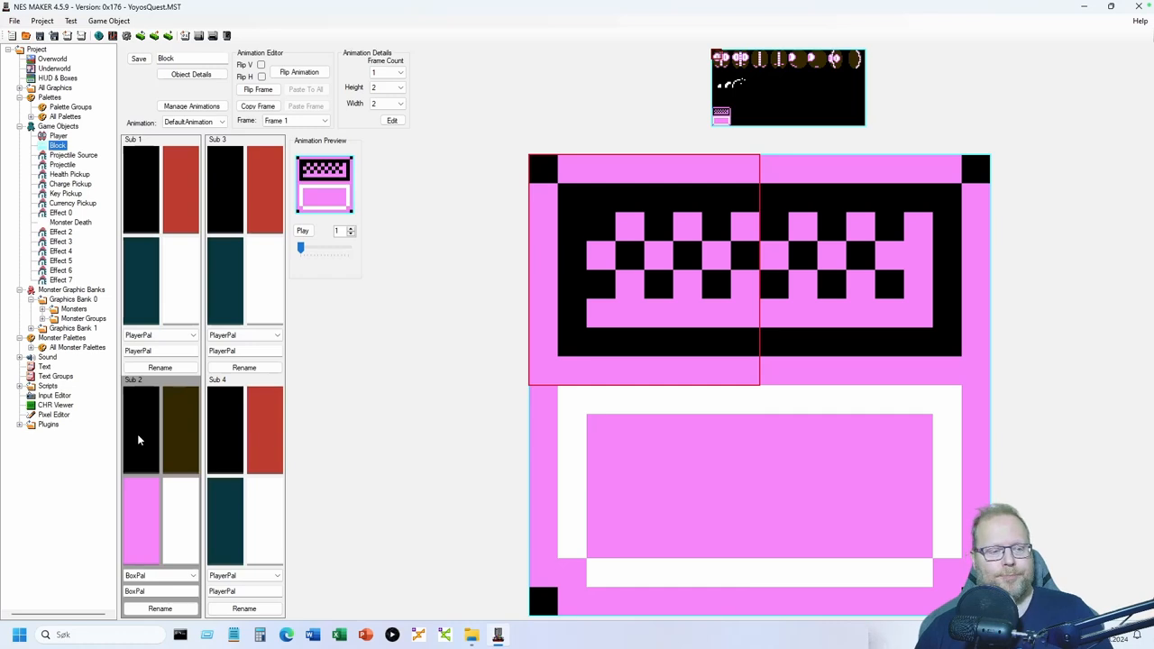
left_click(56, 416)
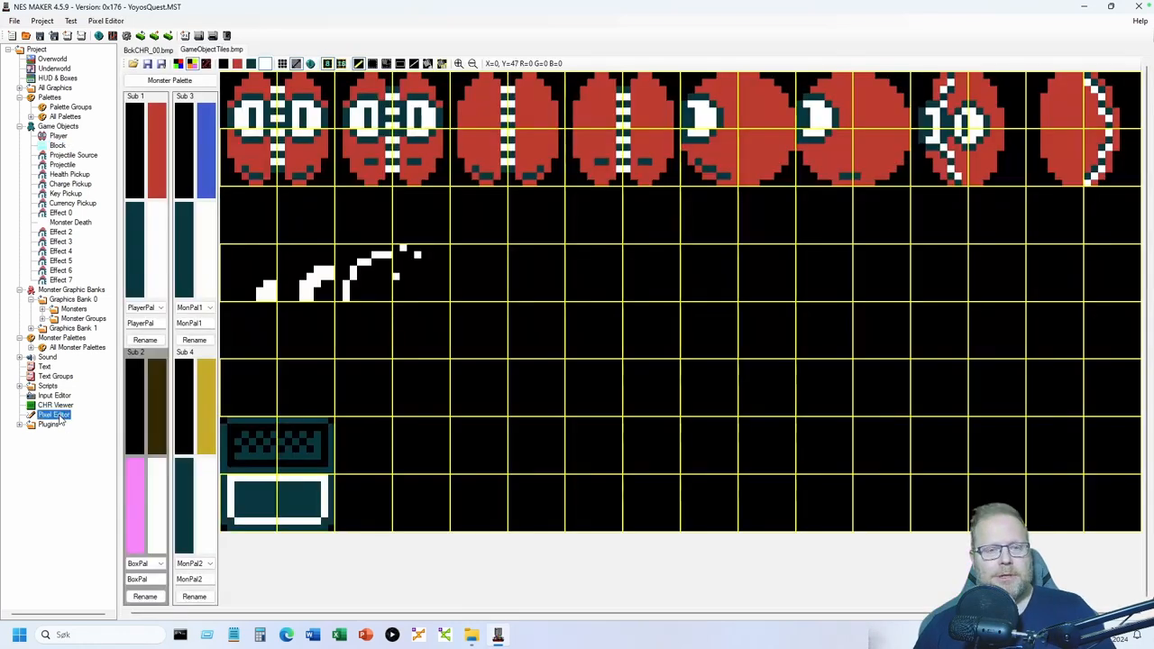
left_click(148, 49)
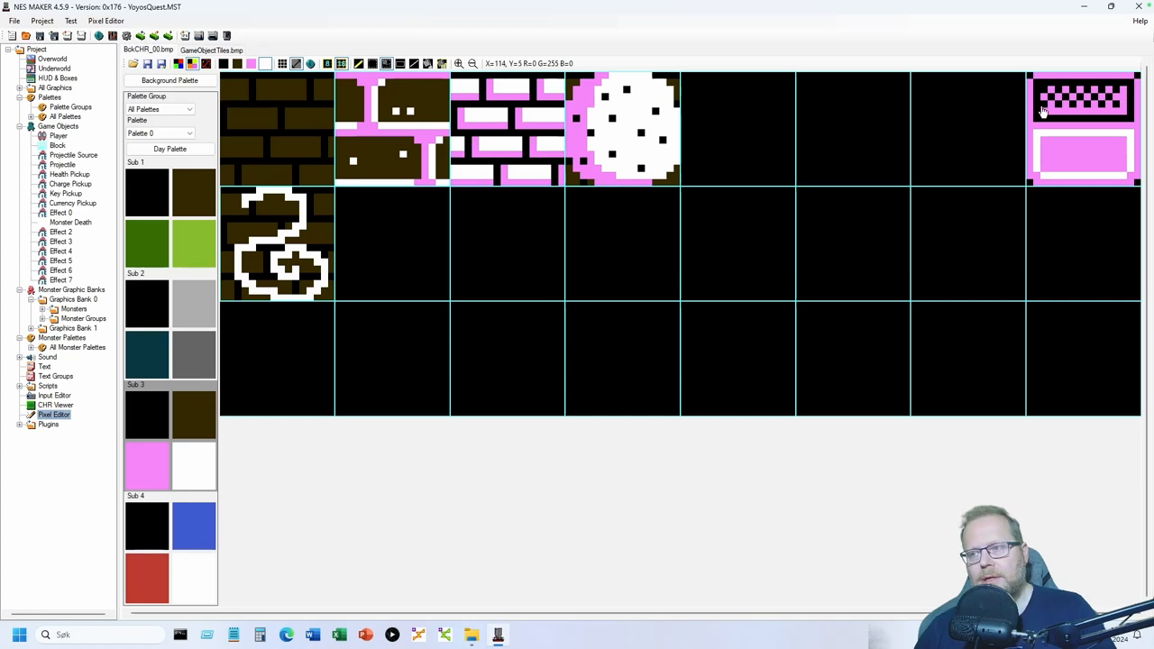
left_click(210, 51)
left_click(154, 488)
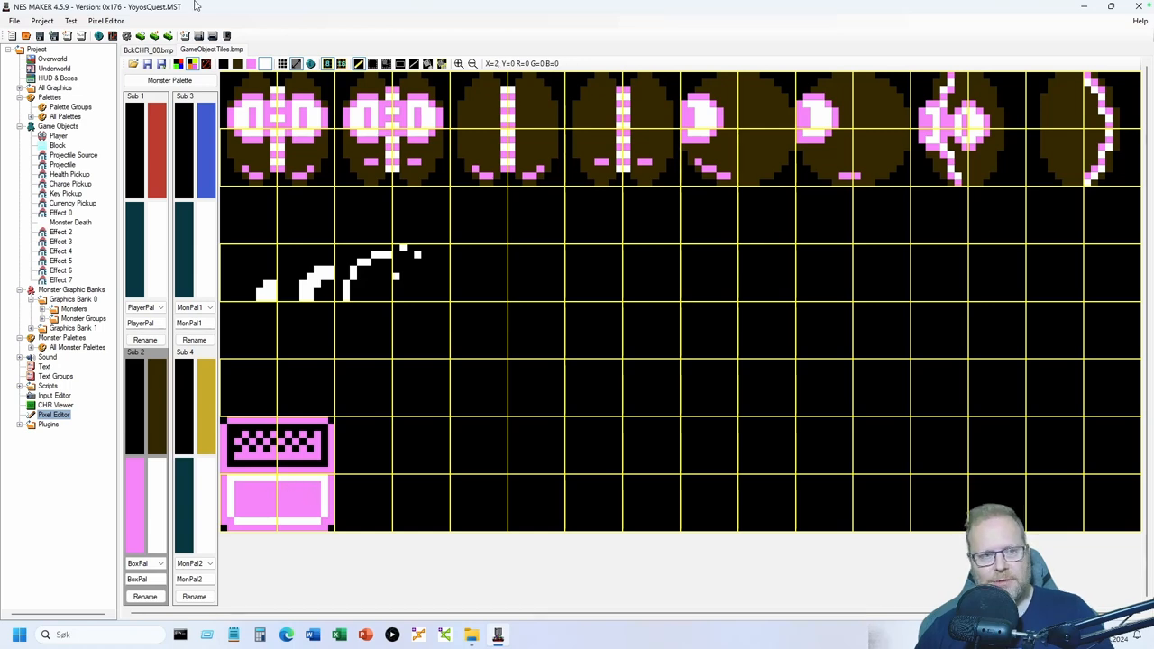
left_click(149, 49)
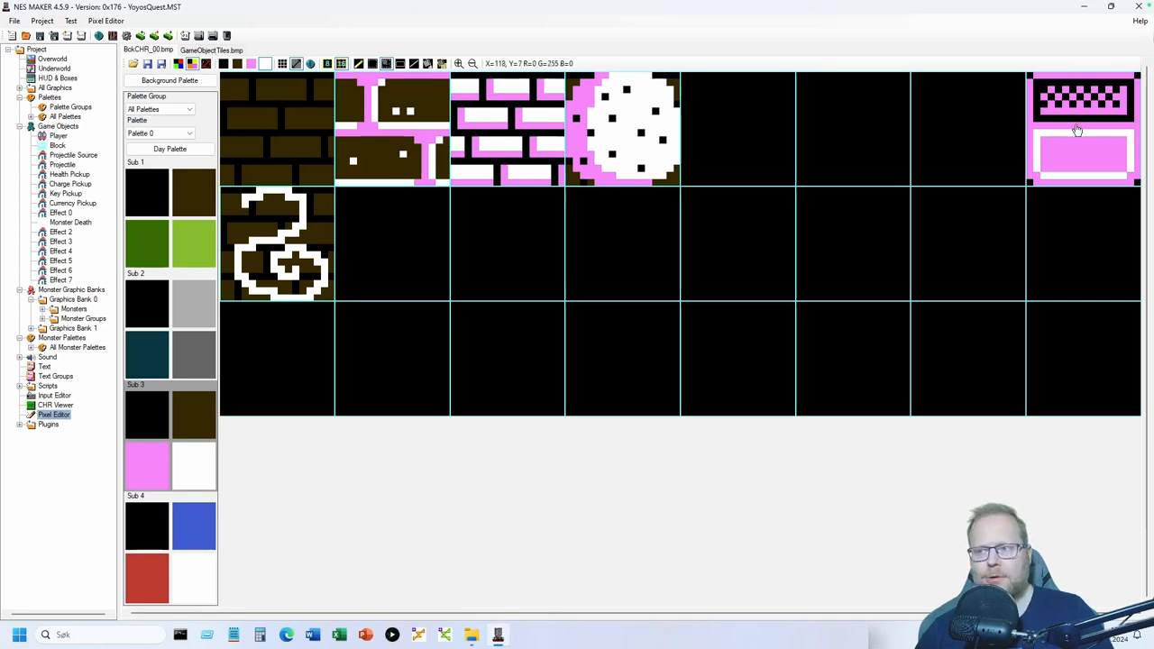
left_click(210, 50)
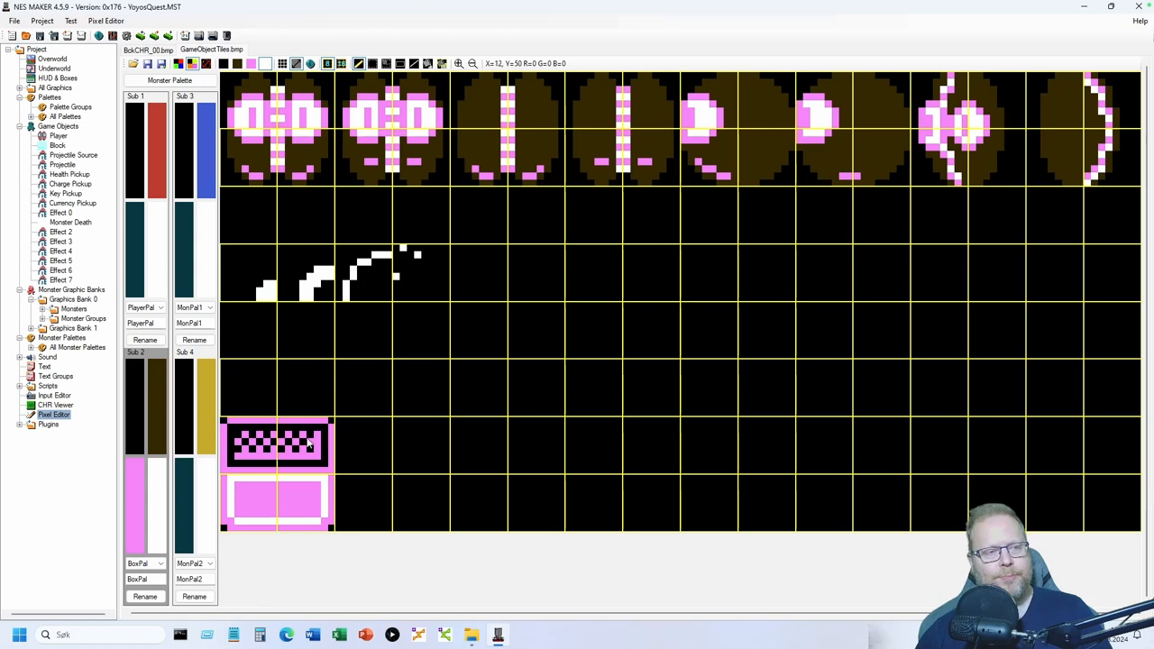
left_click(56, 146)
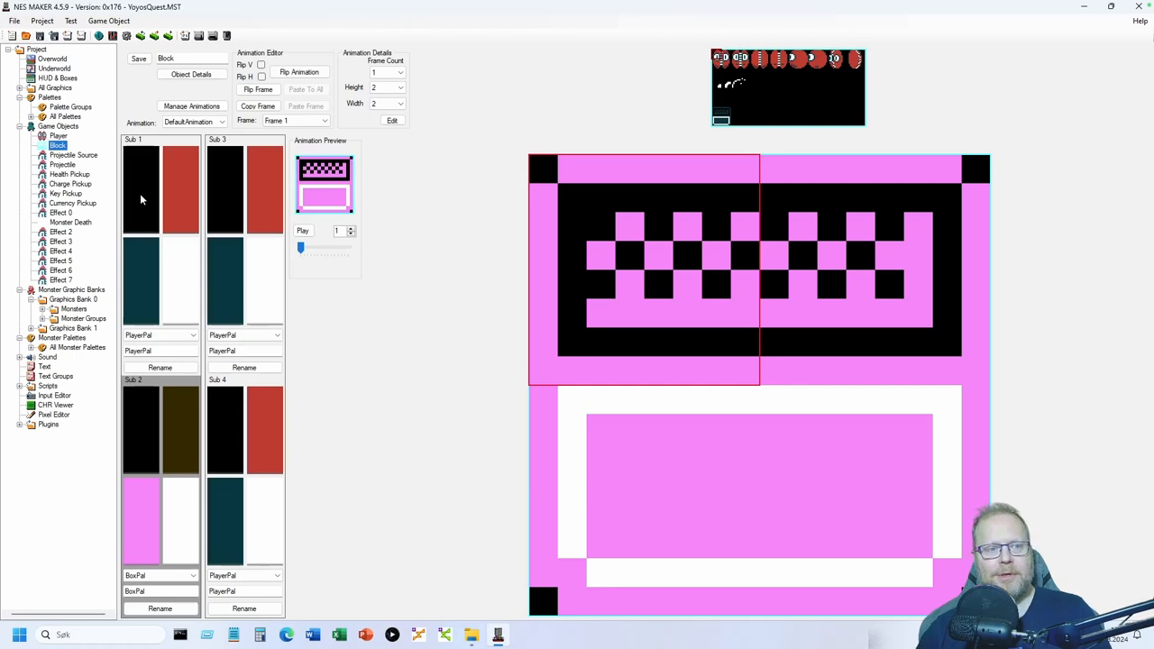
Open the Block object's details and review its animation types, flags, speeds and action steps
left_click(838, 242)
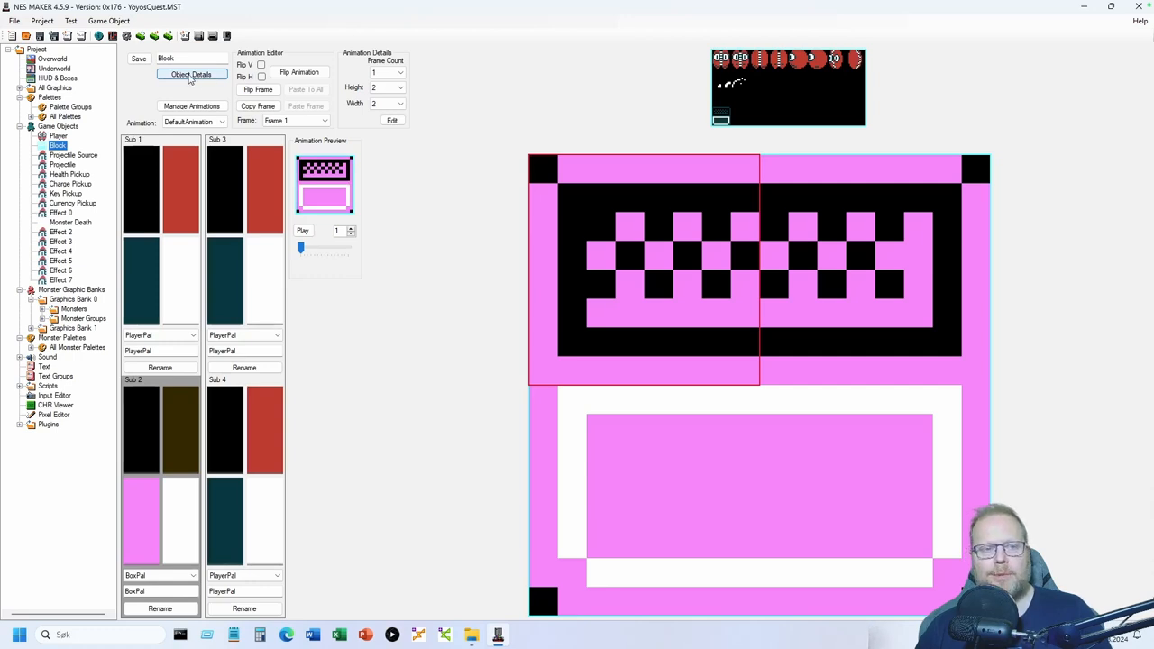
left_click(190, 75)
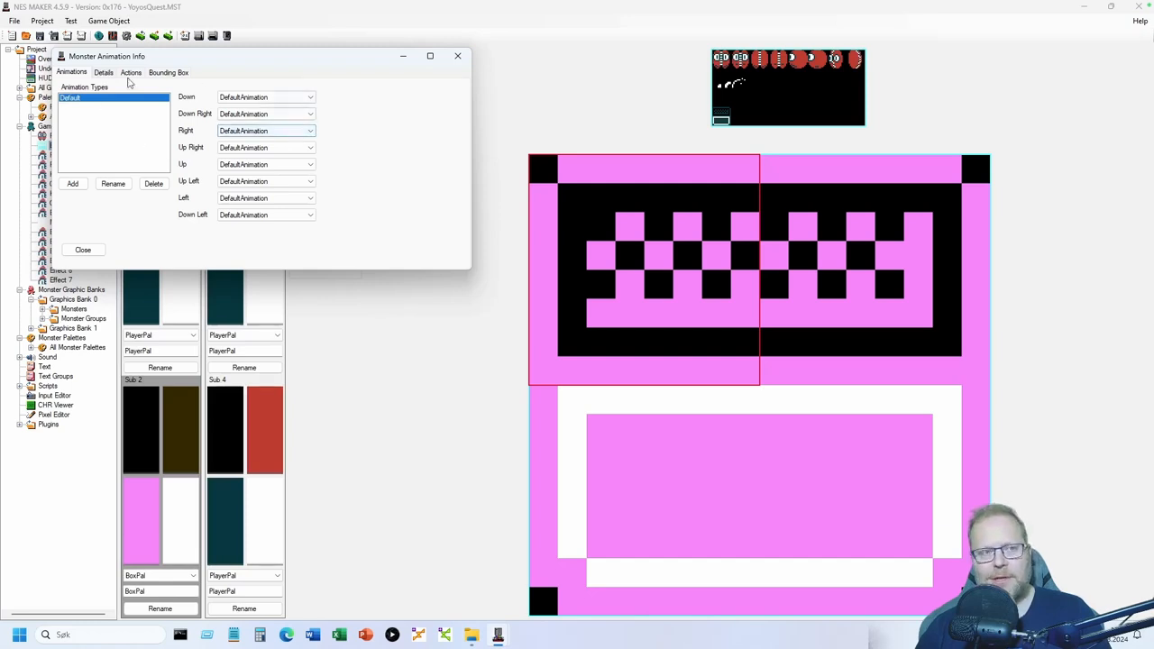
left_click(103, 73)
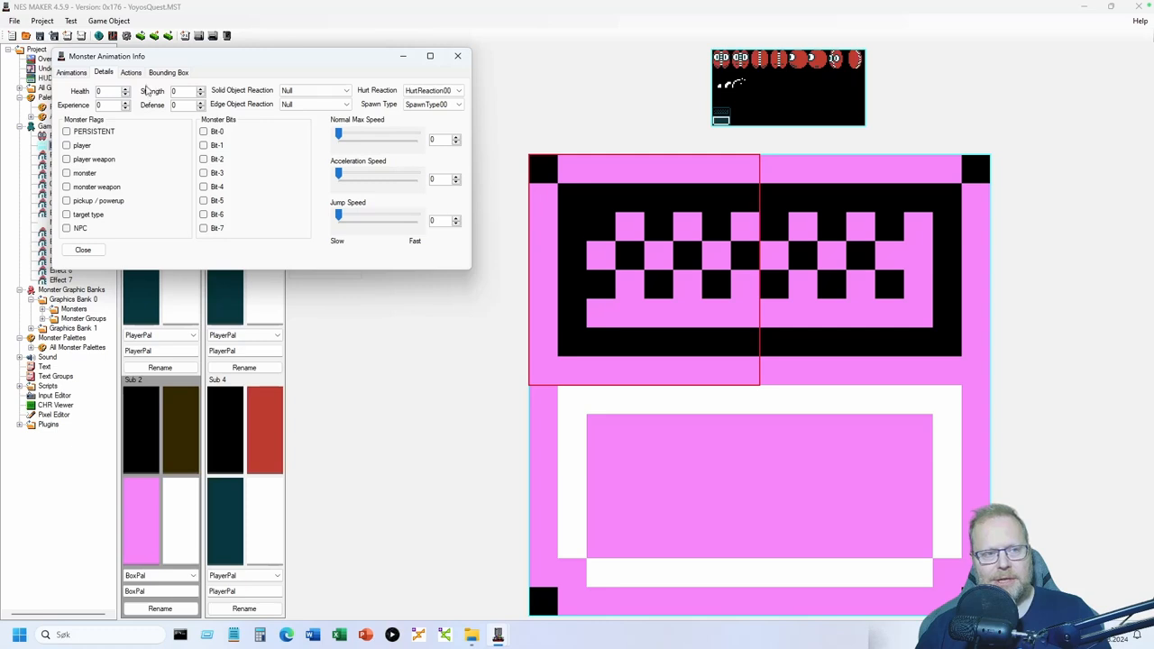
left_click(131, 72)
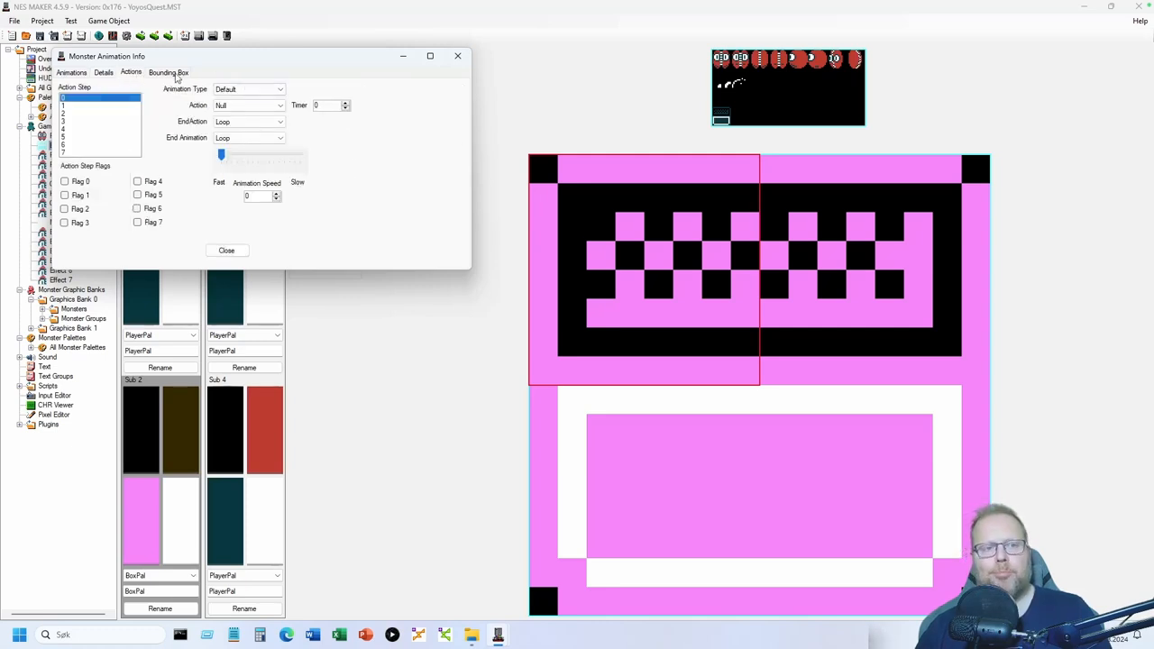
Set the Block object's bounding box to Left 7 and Top 7, and close the object details
left_click(177, 74)
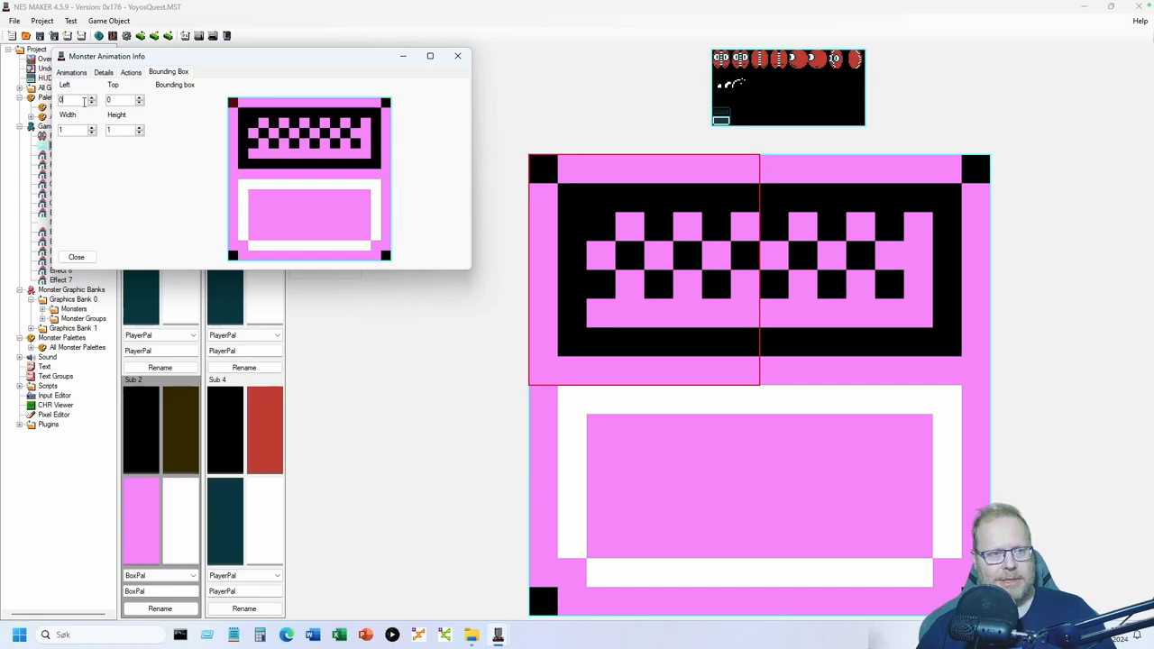
double_click(123, 99)
left_click(76, 99)
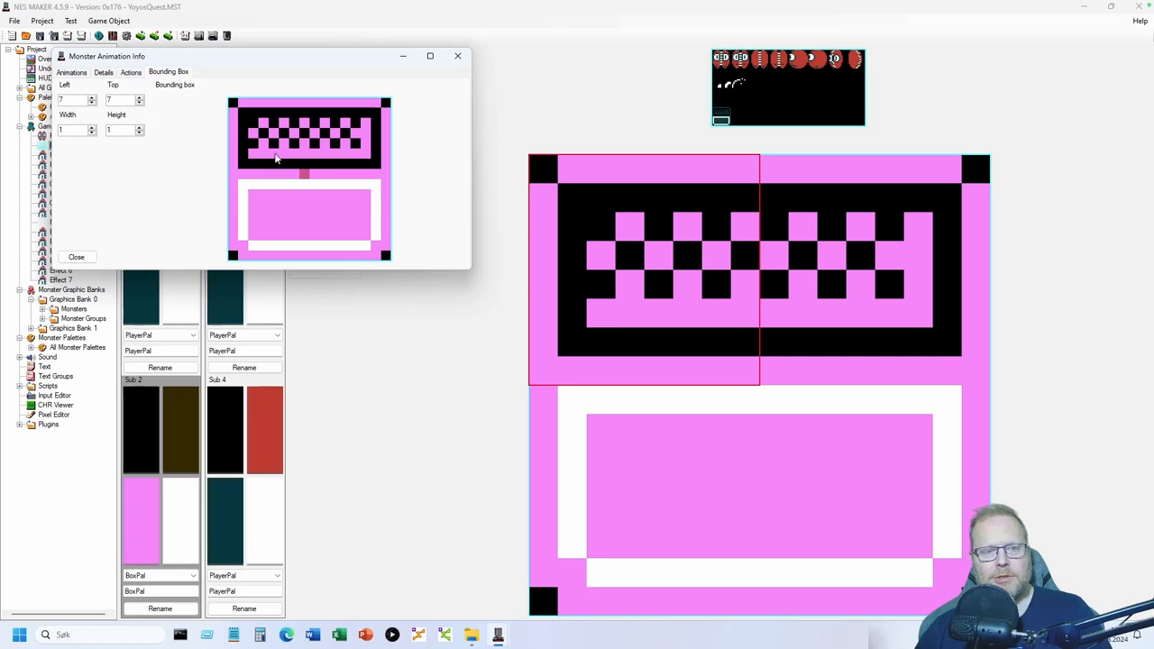
left_click(304, 174)
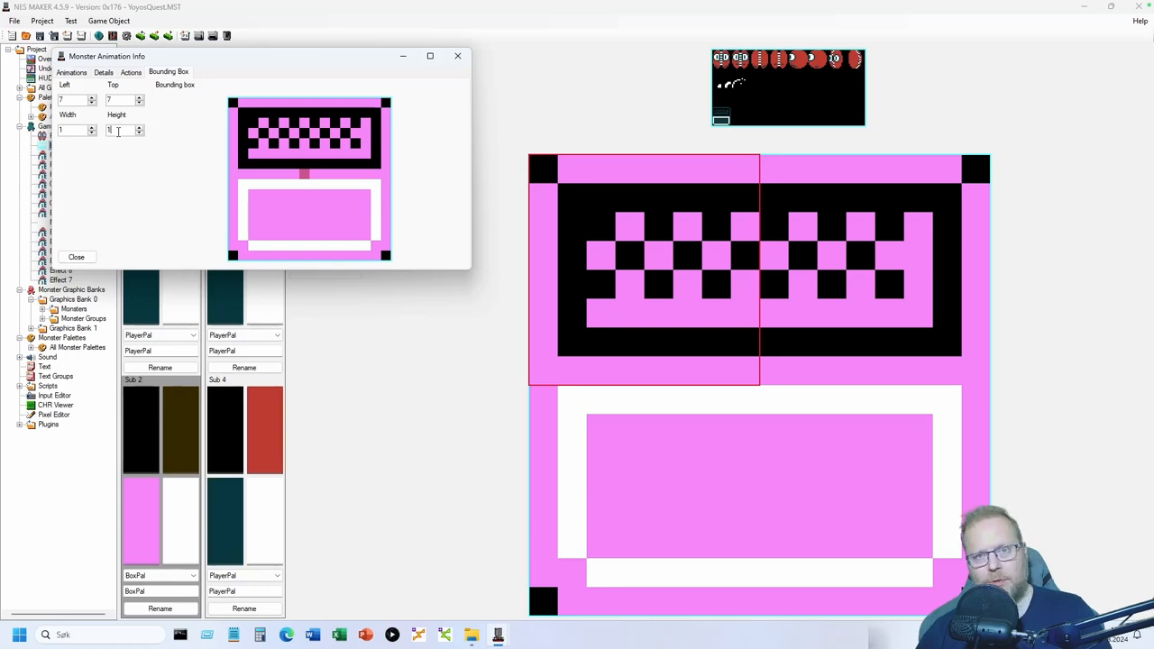
left_click(75, 257)
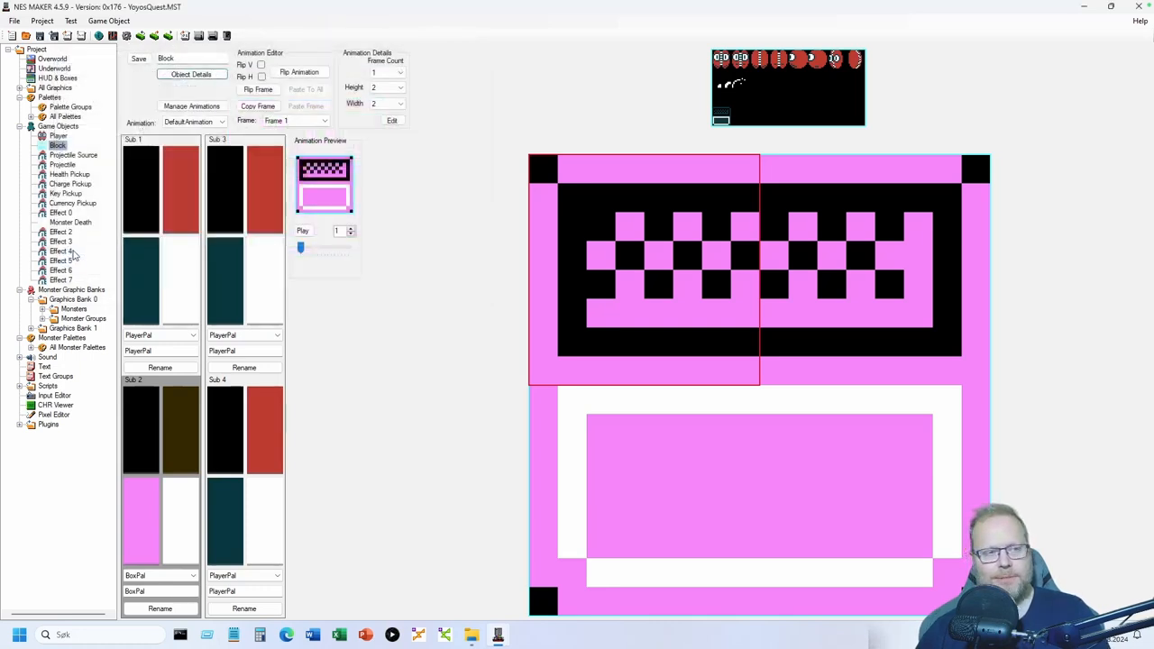
Review the Player object's bounding box, flags, reactions and speed values, and close its details
left_click(57, 136)
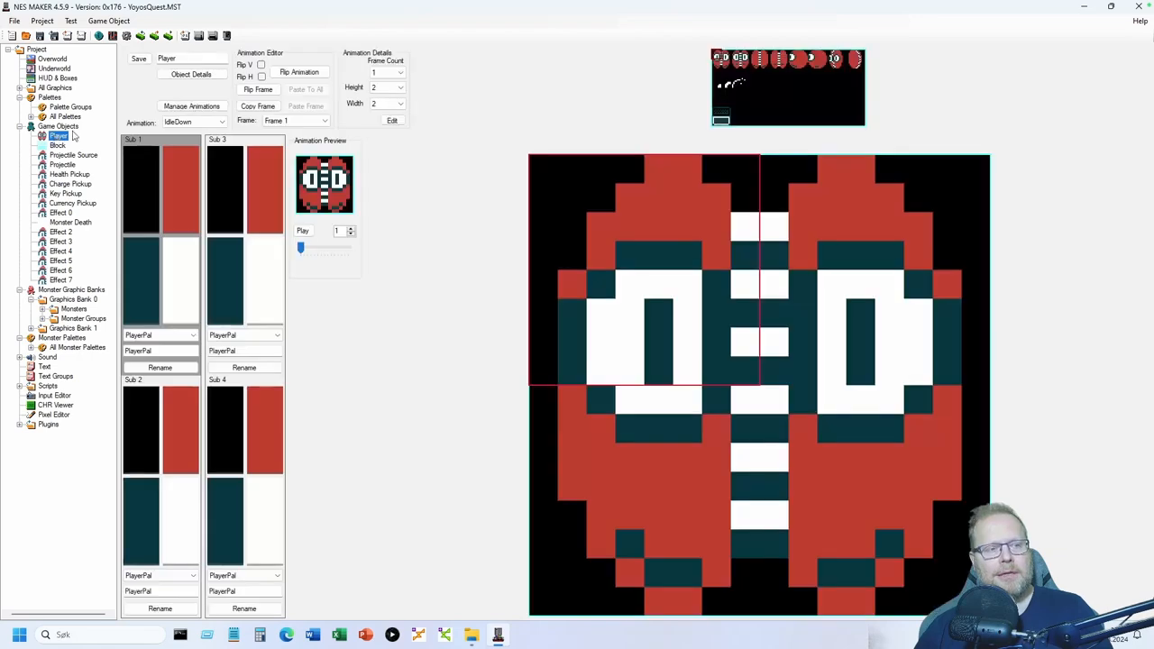
left_click(184, 77)
left_click(185, 87)
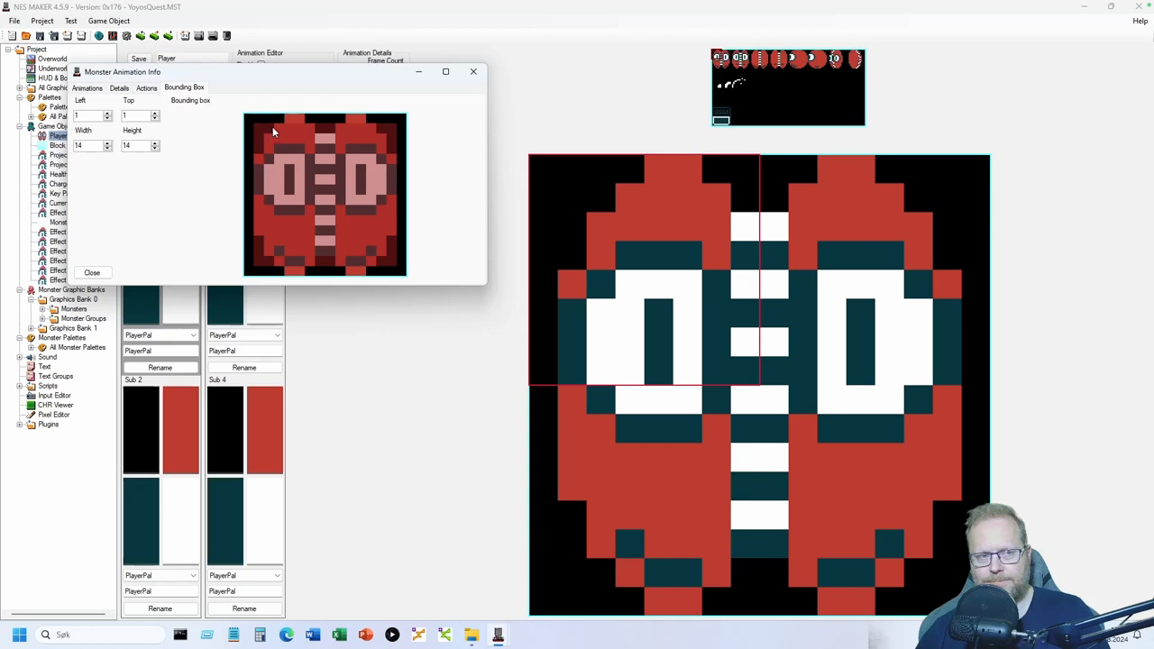
left_click(95, 271)
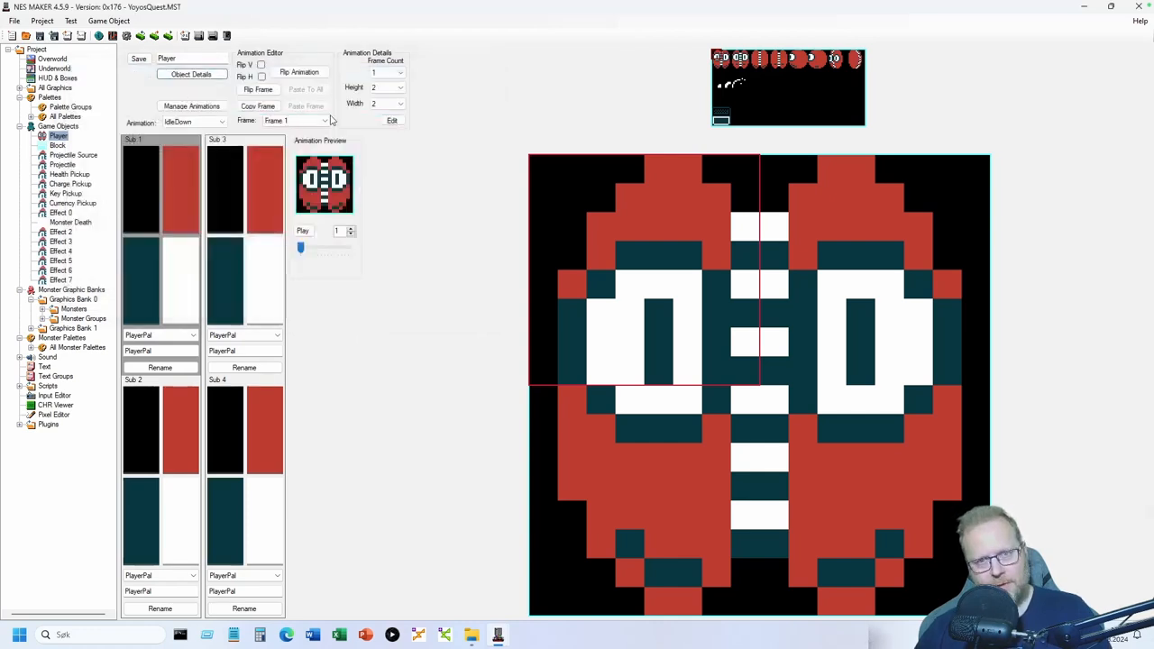
left_click(218, 75)
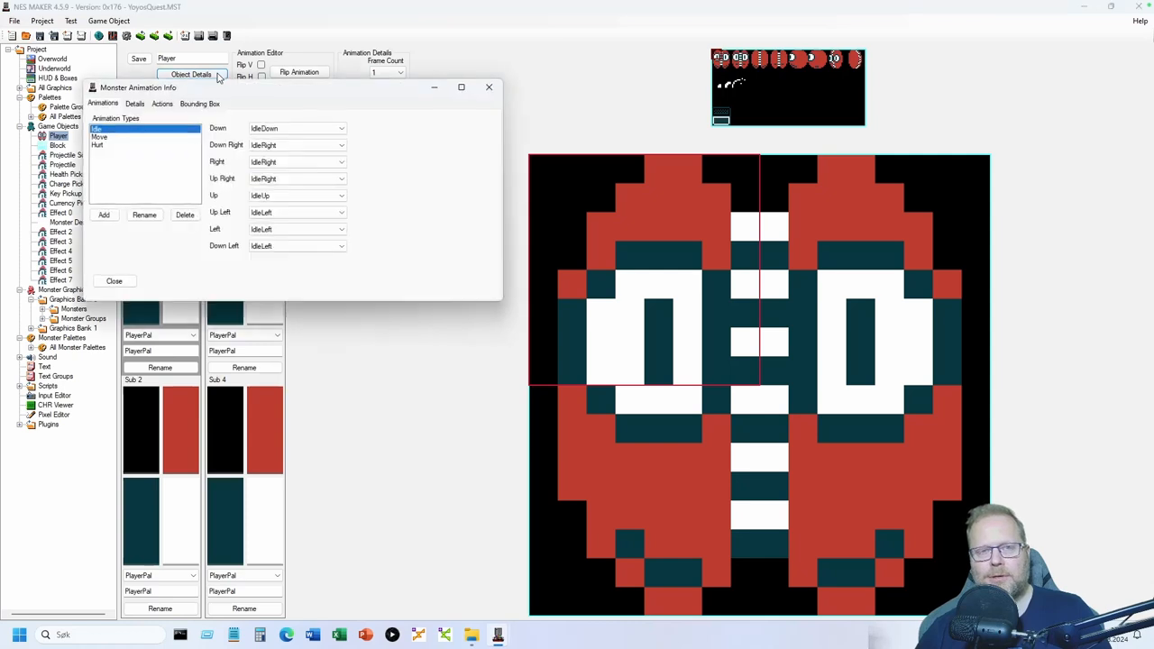
left_click(141, 105)
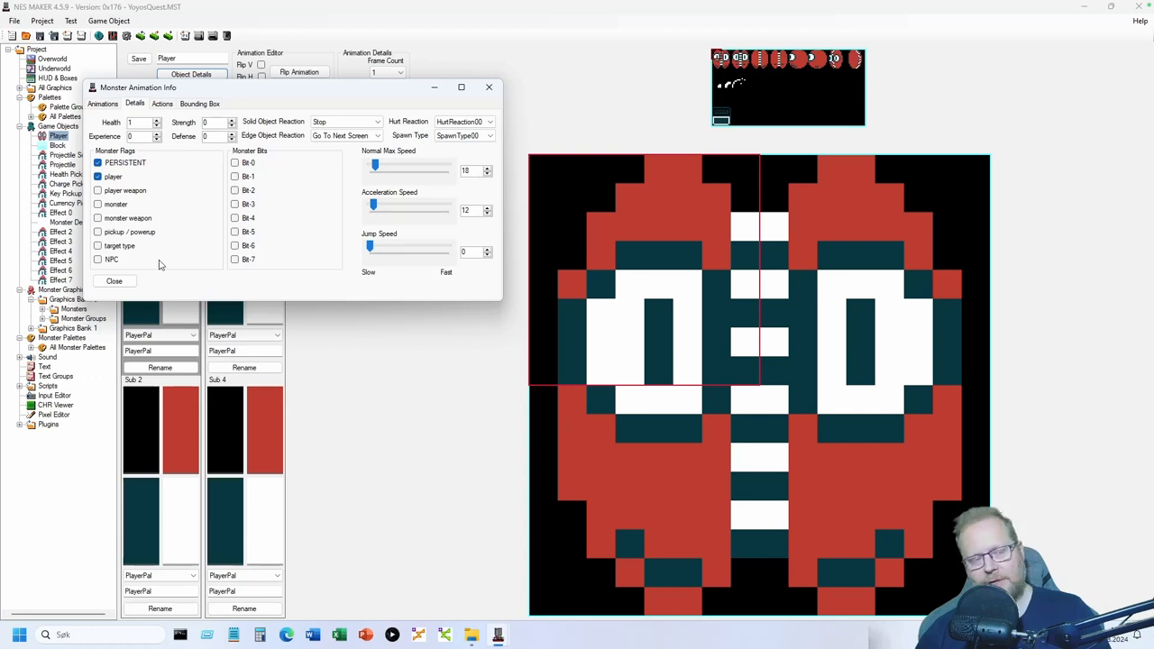
left_click(123, 282)
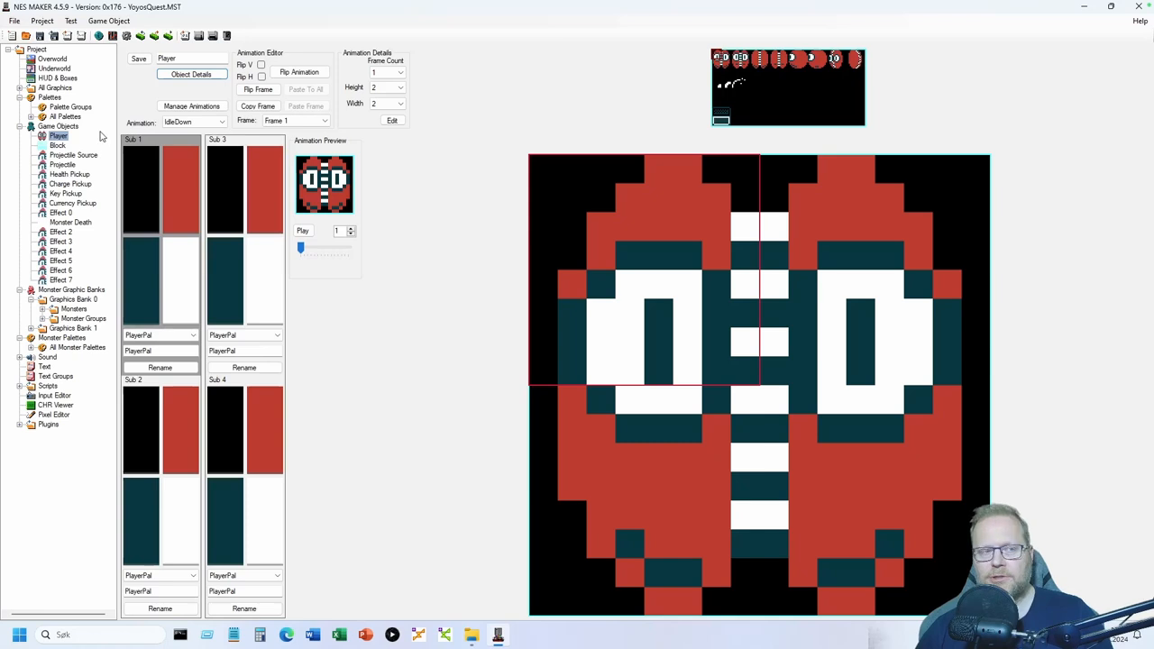
Export and test the project from the Overworld map, and move the Mesen game window over the middle of the map
left_click(54, 58)
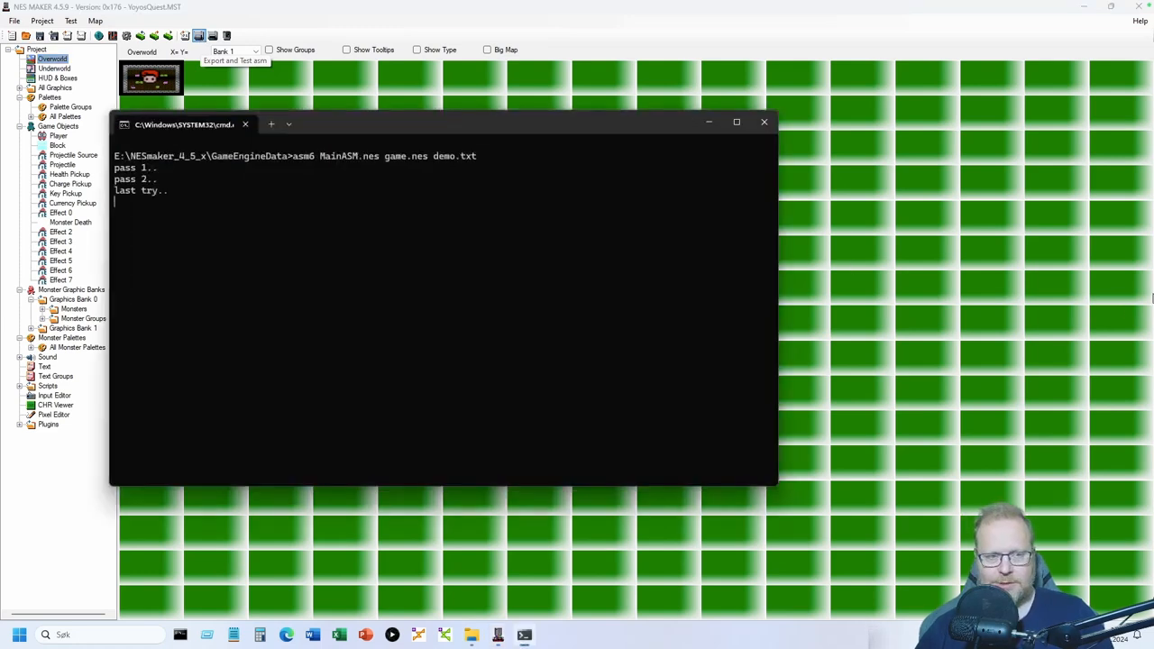
key("Return")
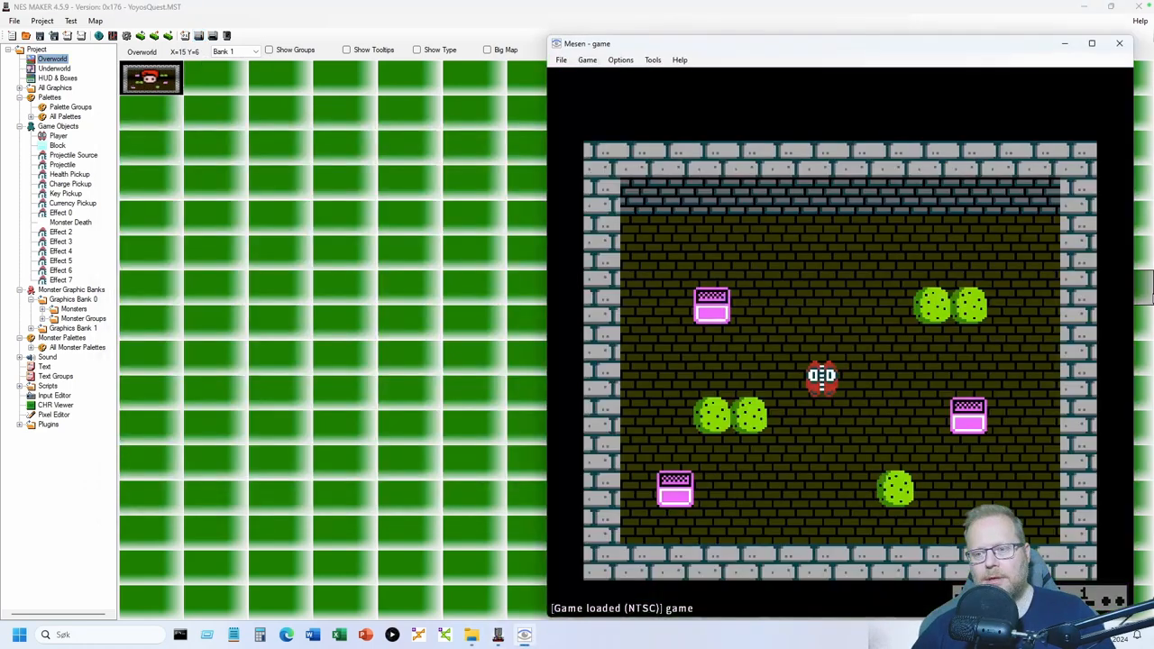
left_click_drag(852, 52, 592, 38)
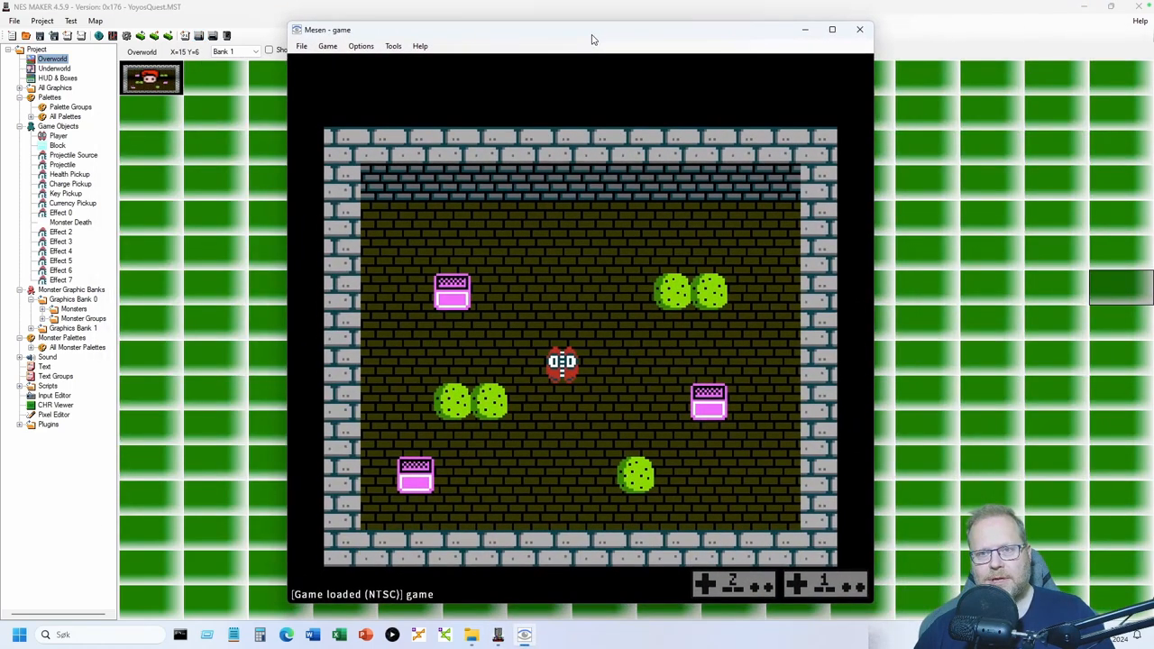
In Mesen's input settings, map Player 2's directional pad to U for up, J for down, H for left and K for right
left_click(371, 48)
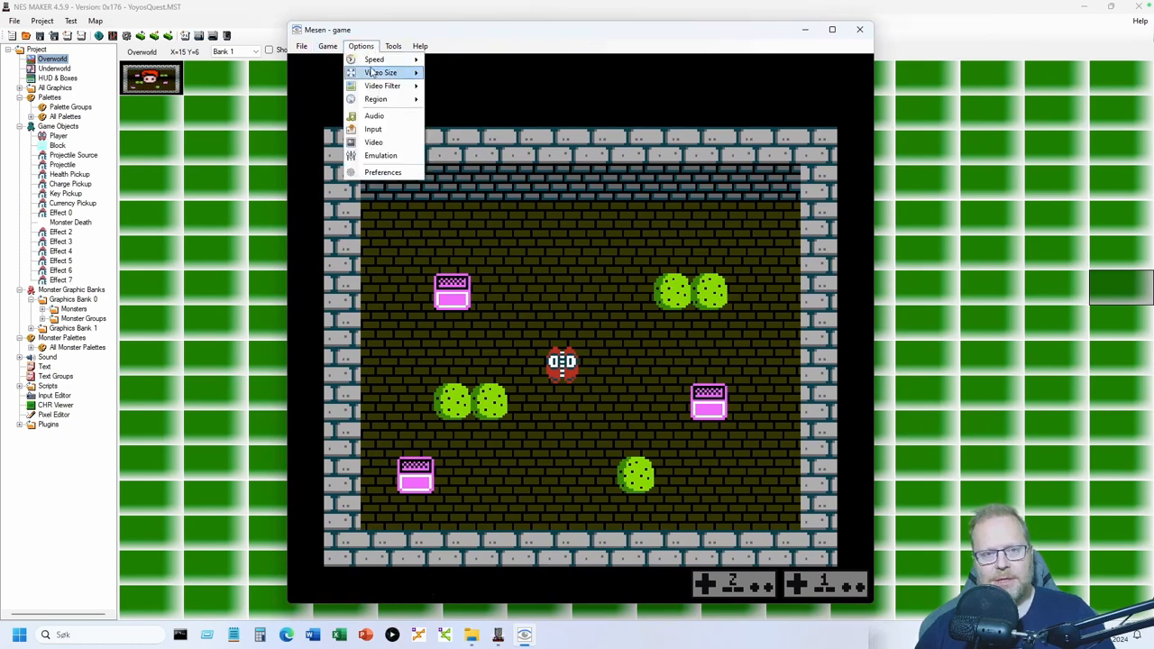
left_click(373, 129)
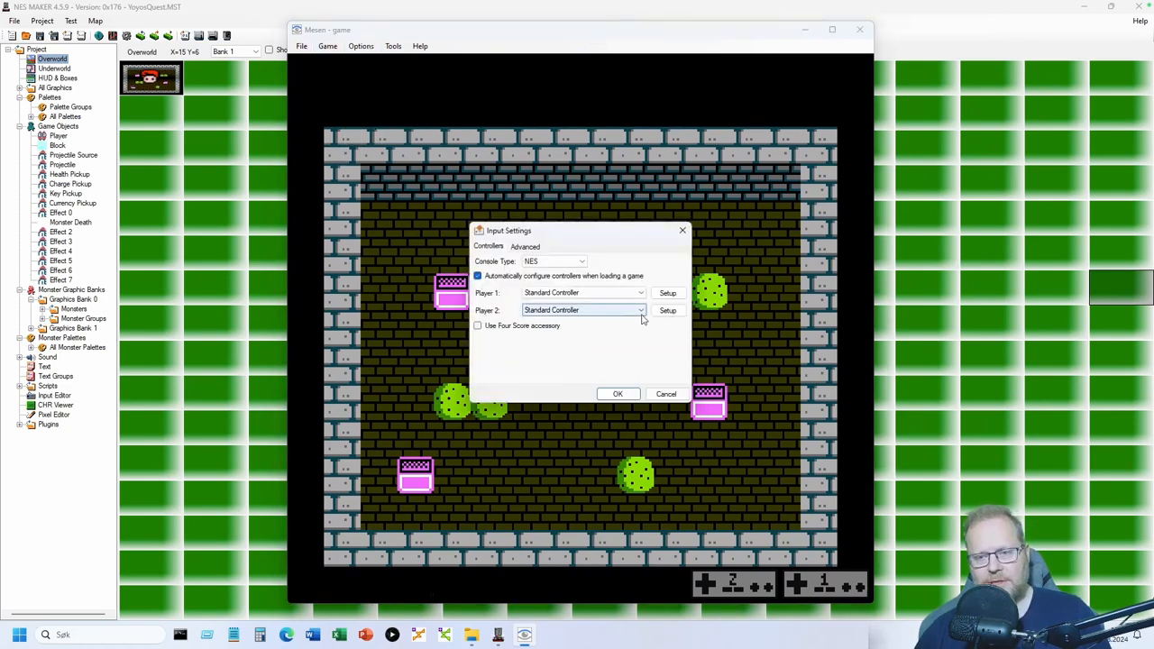
left_click(668, 313)
left_click(721, 403)
key("u")
left_click(730, 466)
key("j")
left_click(694, 436)
key("h")
left_click(731, 441)
key("k")
left_click(935, 536)
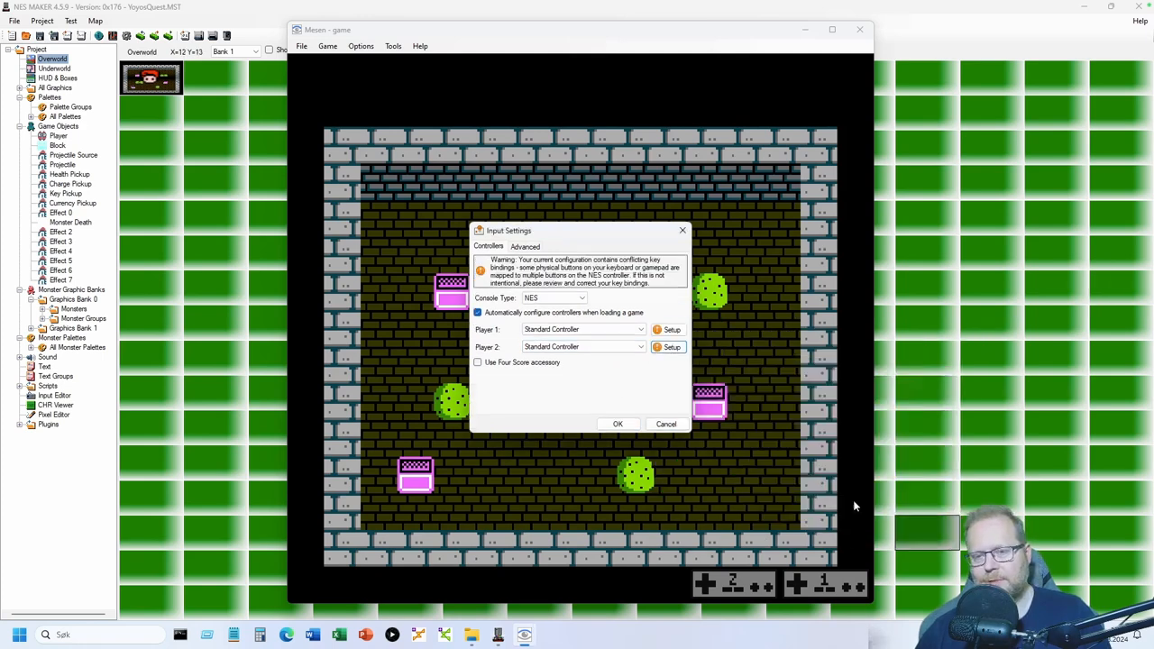
Map Player 1's directional pad to the Up, Down, Left and Right arrow keys, and apply the input settings
left_click(668, 331)
left_click(719, 420)
key("Up")
left_click(718, 484)
key("Down")
left_click(698, 457)
key("Left")
left_click(742, 454)
key("Right")
left_click(940, 556)
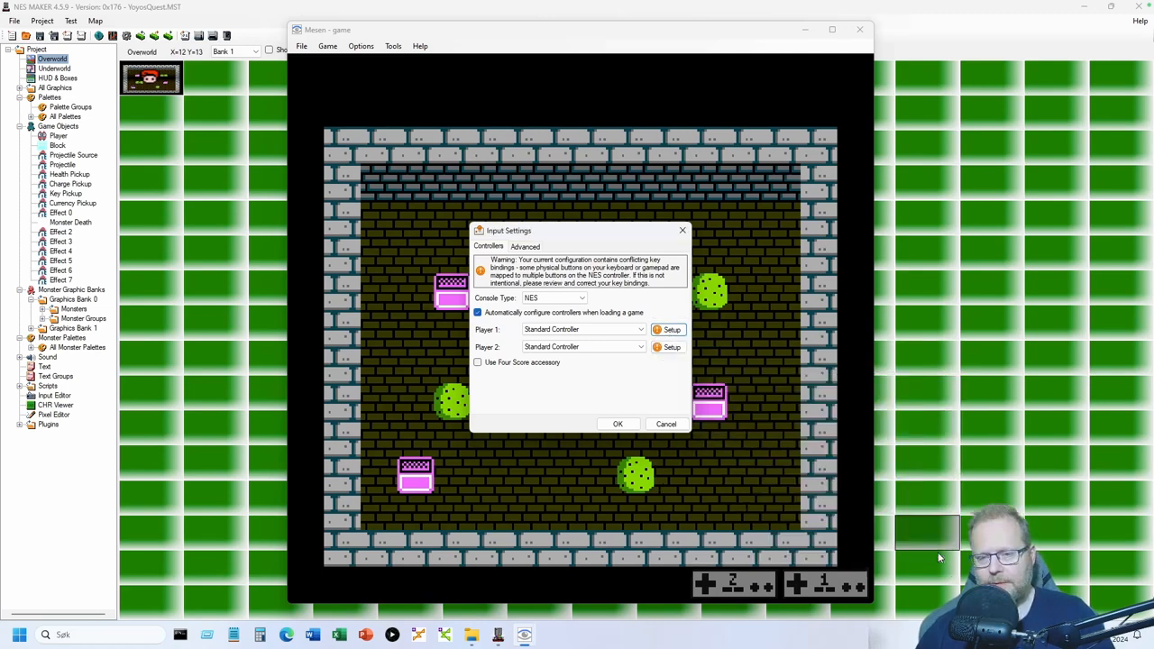
left_click(618, 424)
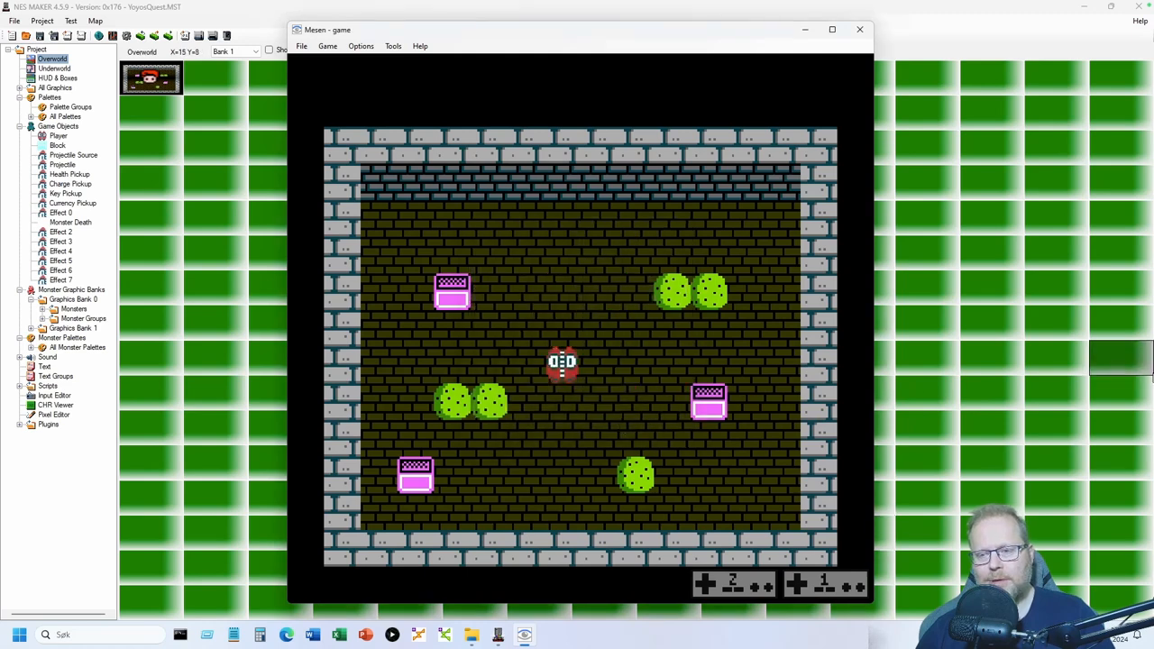
Walk the player around the open floor in all four directions to test the movement controls
key("Up")
key("Down")
key("Right")
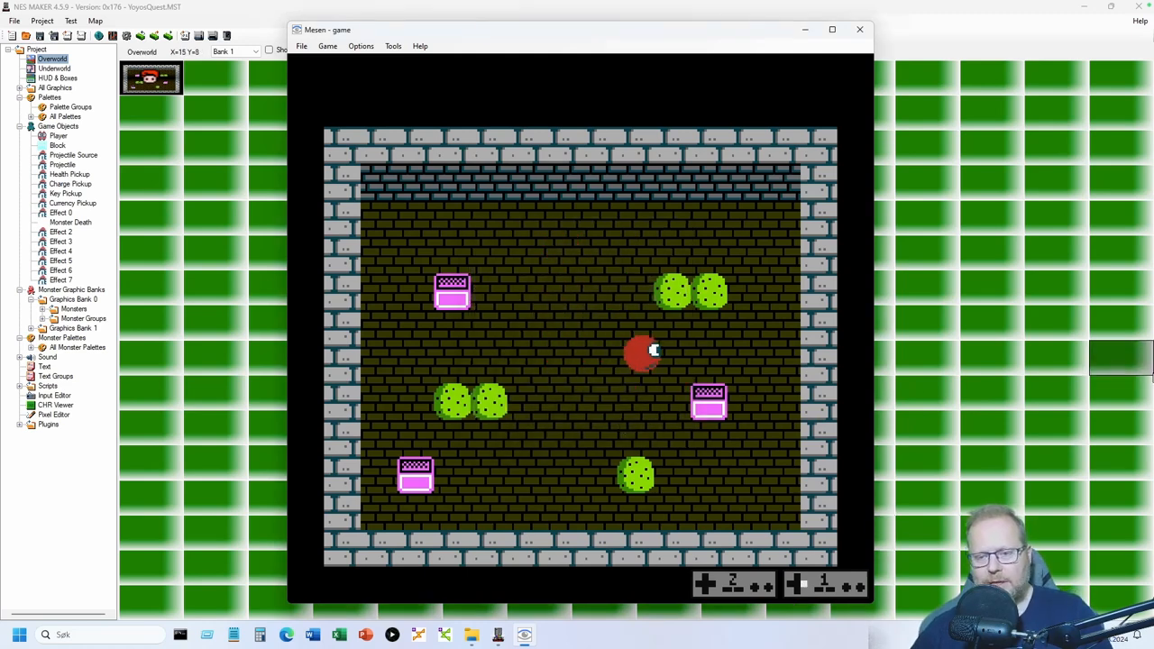
key("Left")
key("Up")
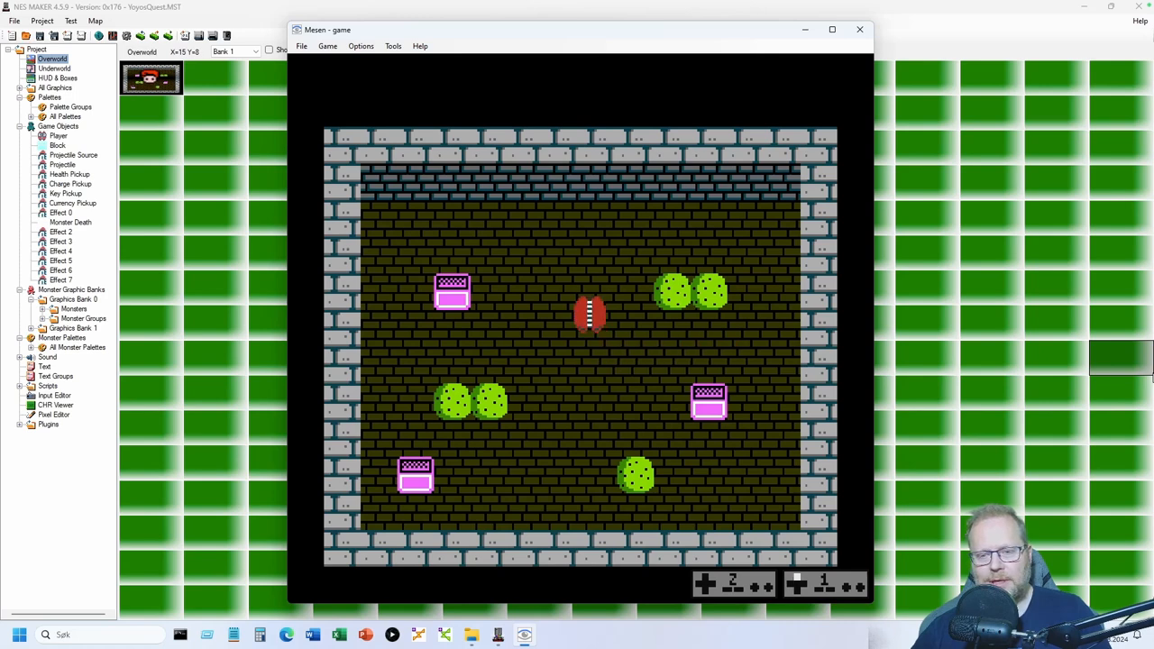
key("Left")
key("Down")
key("Right")
key("Up")
key("Left")
key("Down")
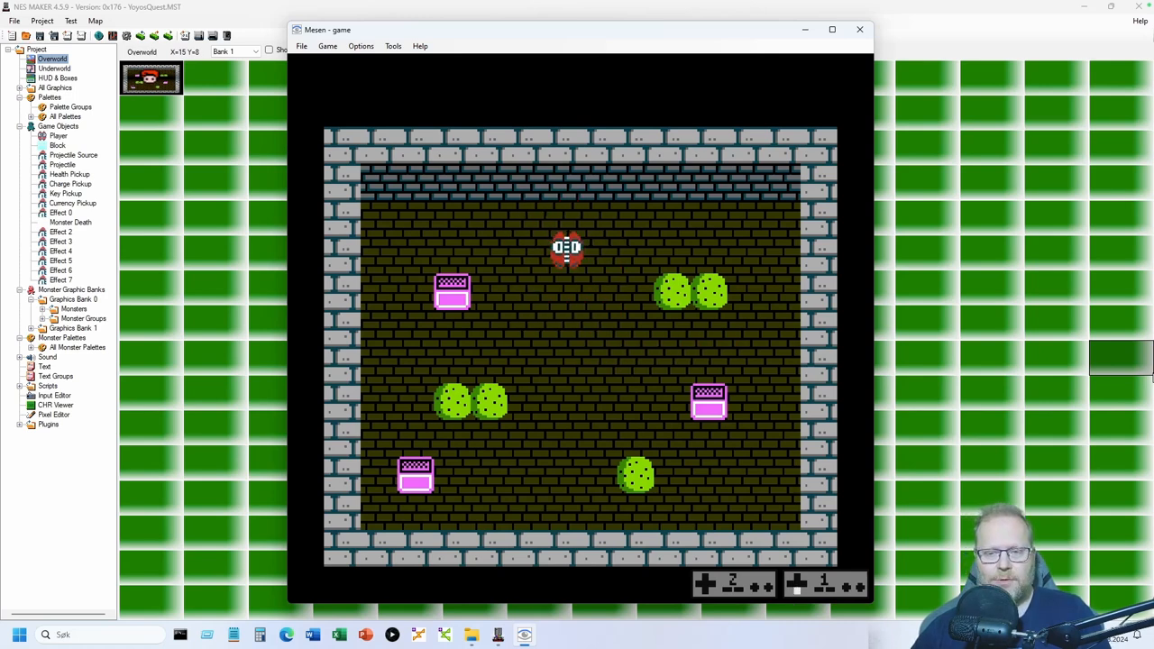
key("Up")
key("Down")
key("Right")
key("Left")
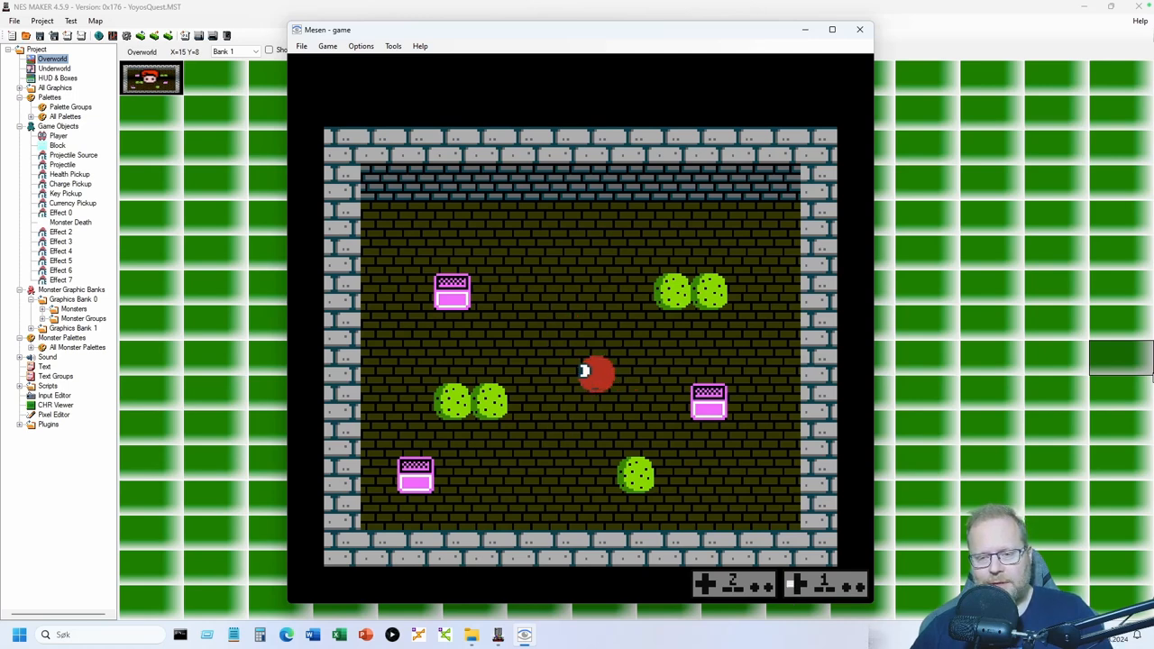
Walk around to the left side of the upper-left pink block and push it to the right
key("Up")
key("Up")
key("Left")
key("Down")
key("Right")
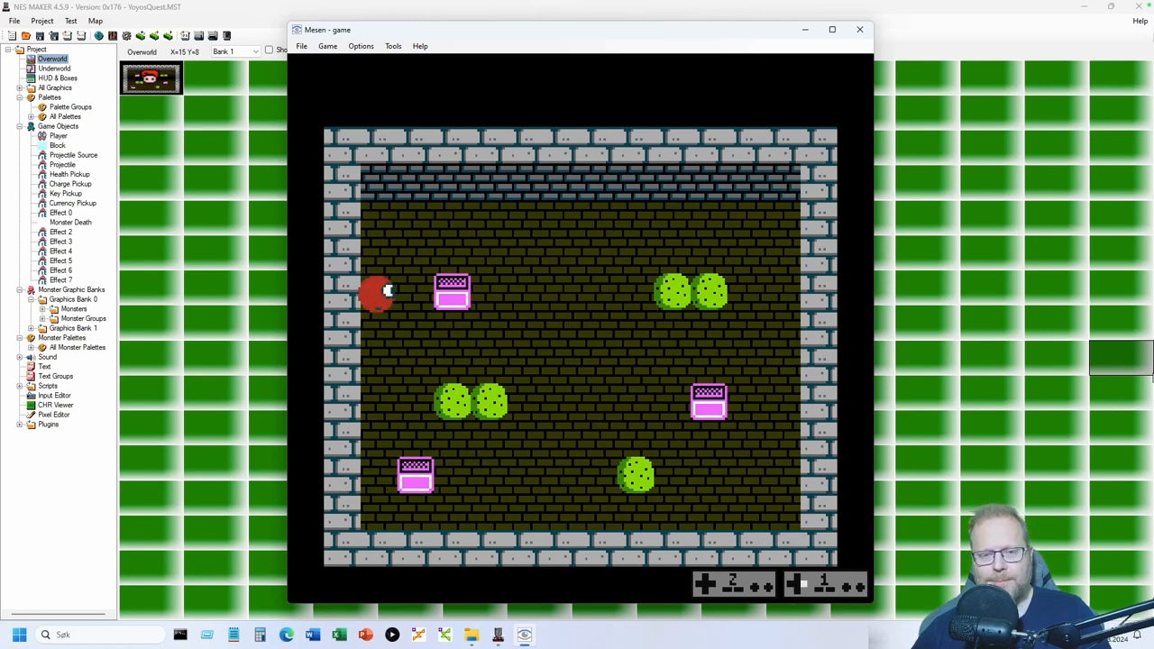
key("Right")
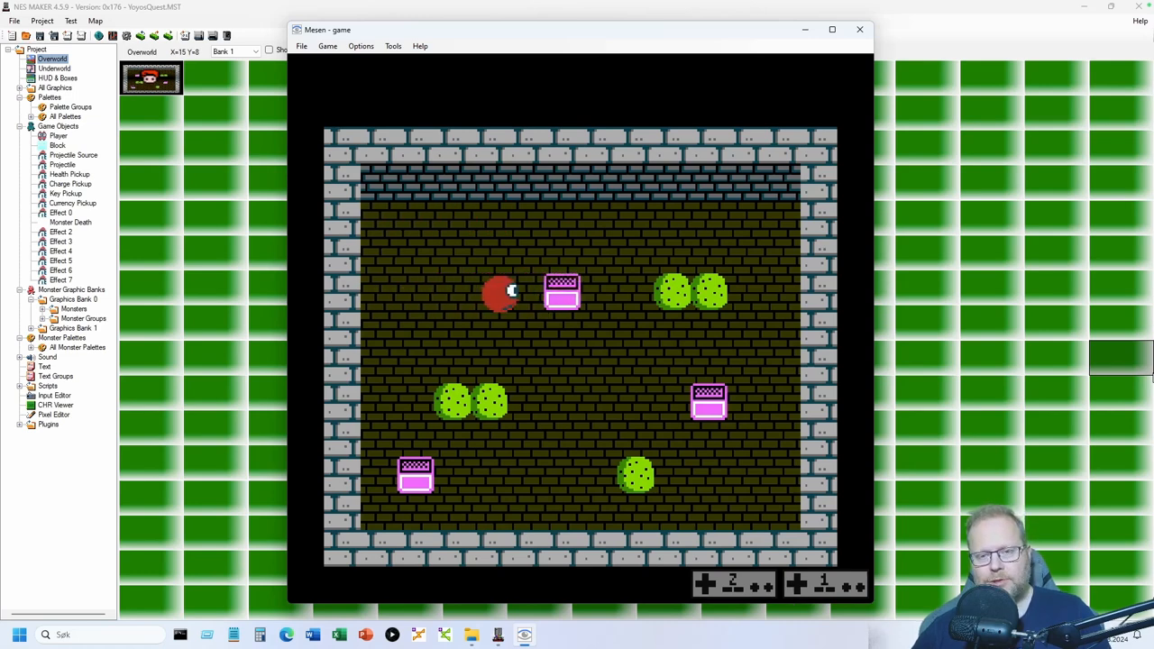
Go above the block that was pushed right, push it down, and step away from it to the right
key("Up")
key("Right")
key("Left")
key("Down")
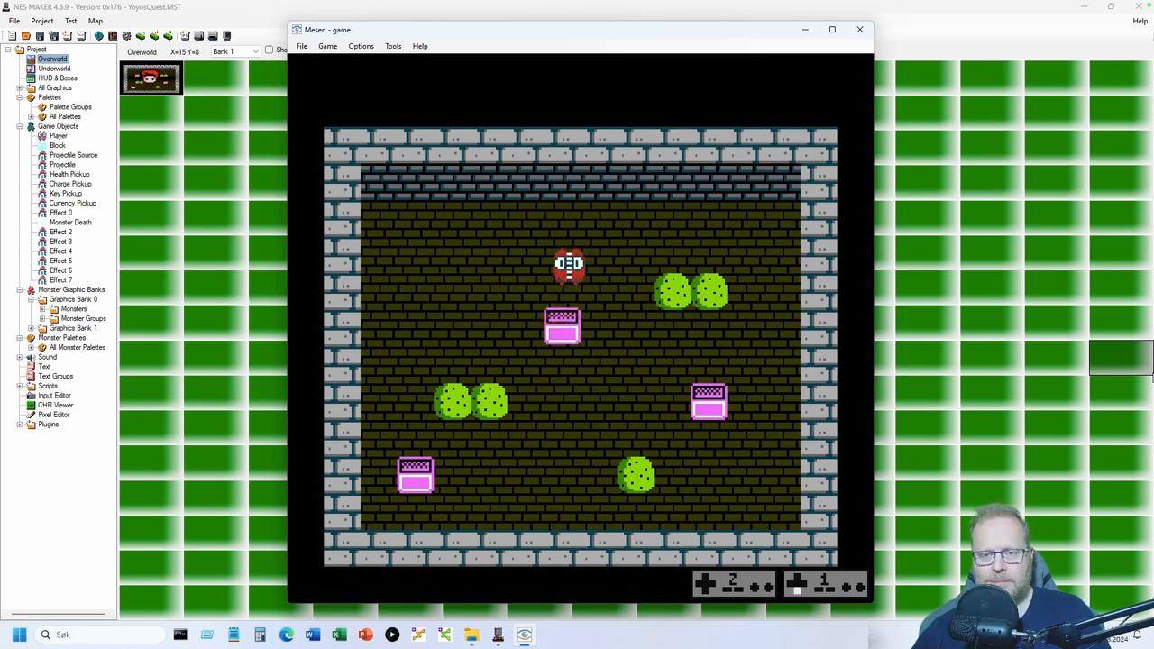
key("Right")
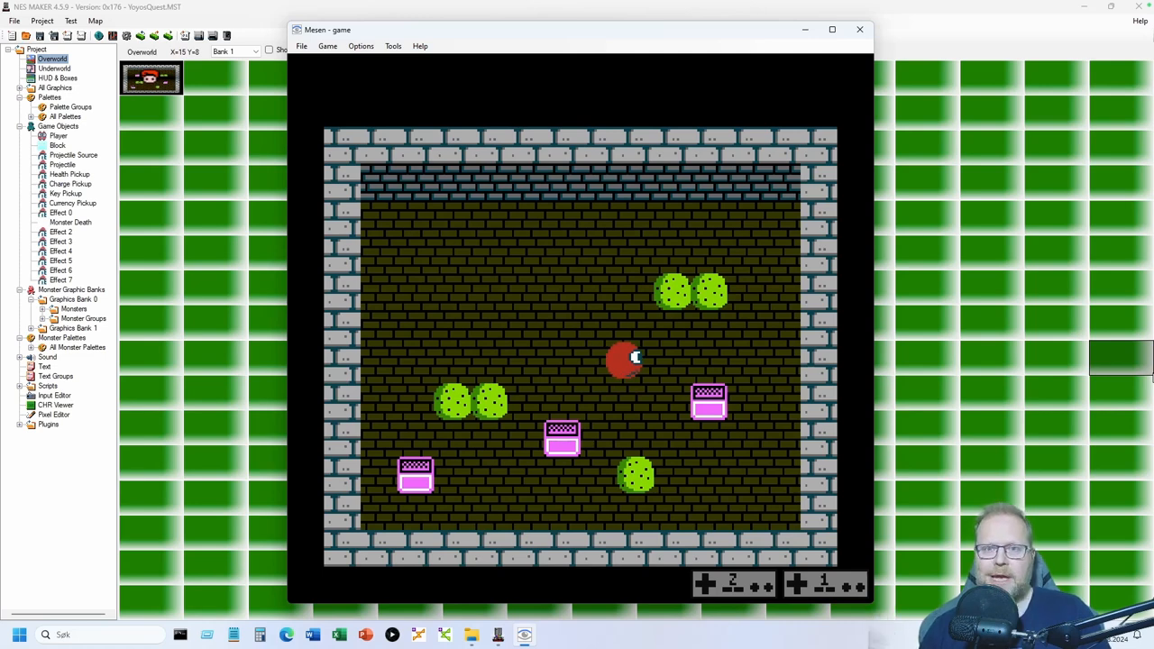
Go round to the right side of the rightmost block and push it left until it sits directly above the centre block
key("Up")
key("Right")
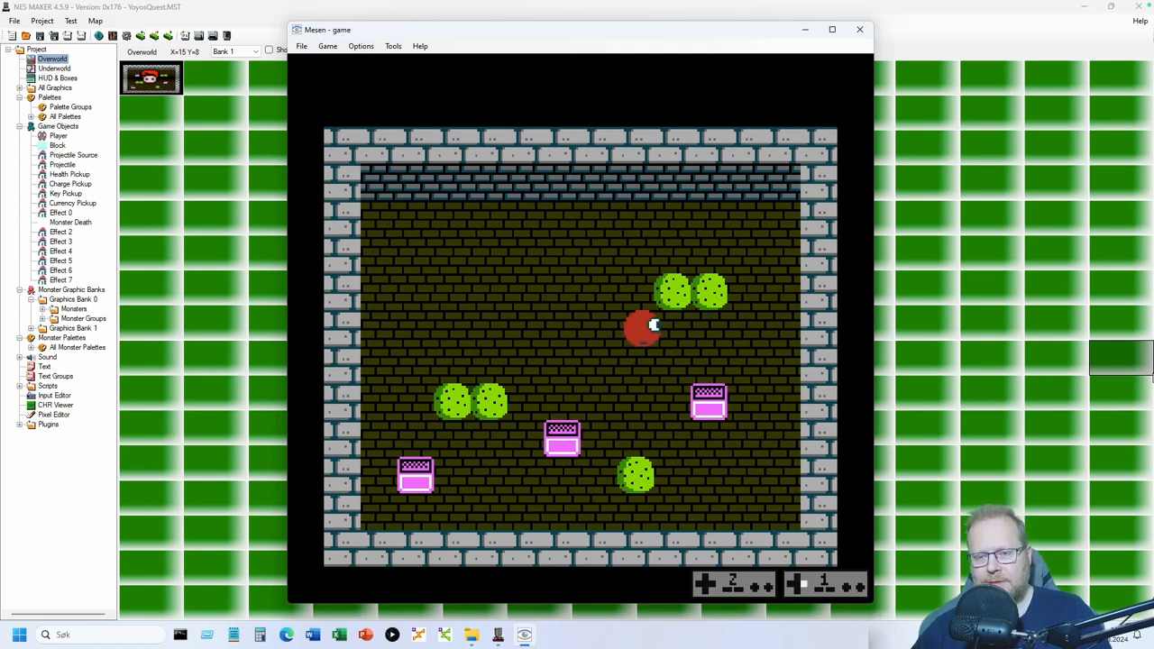
key("Down")
key("Down")
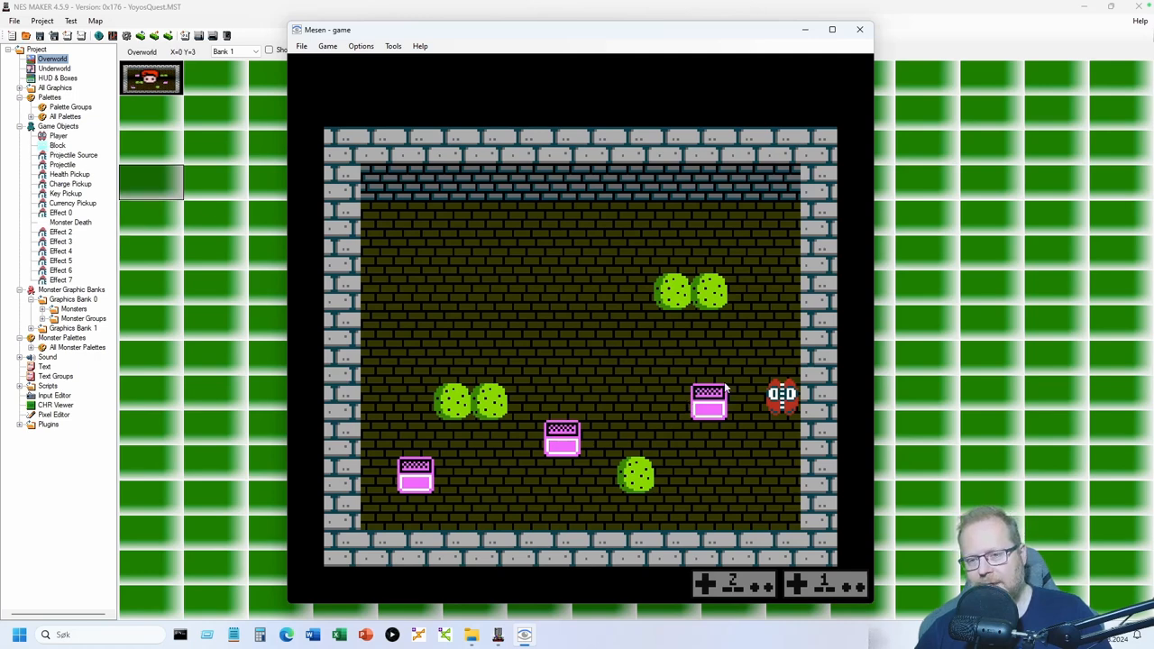
key("Left")
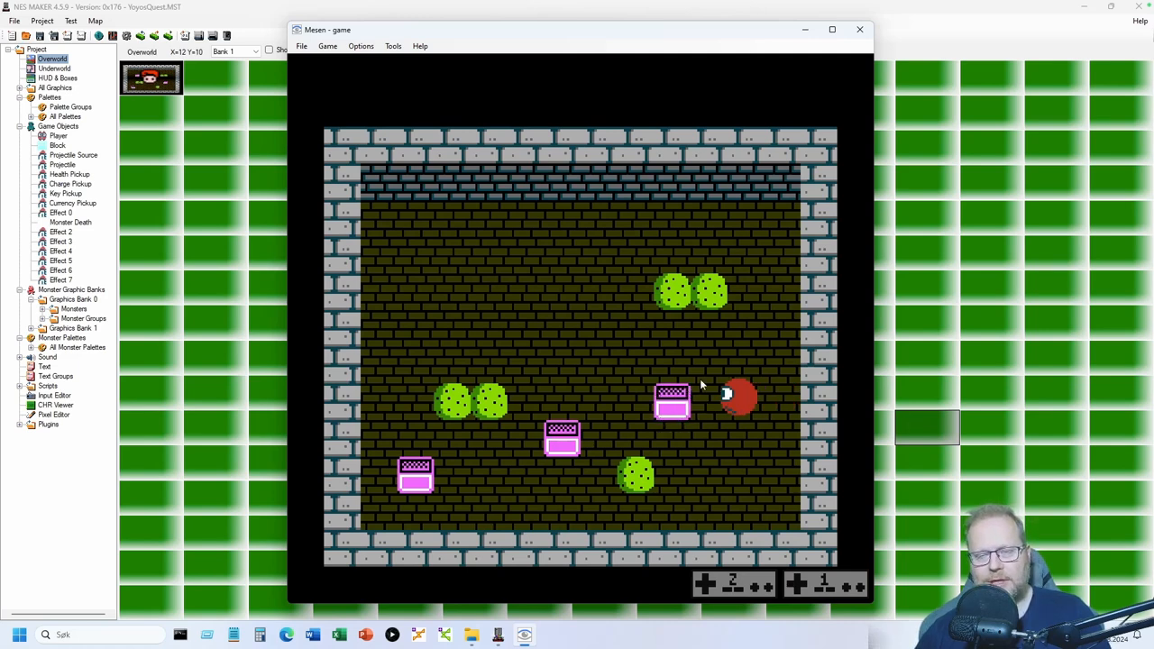
key("Left")
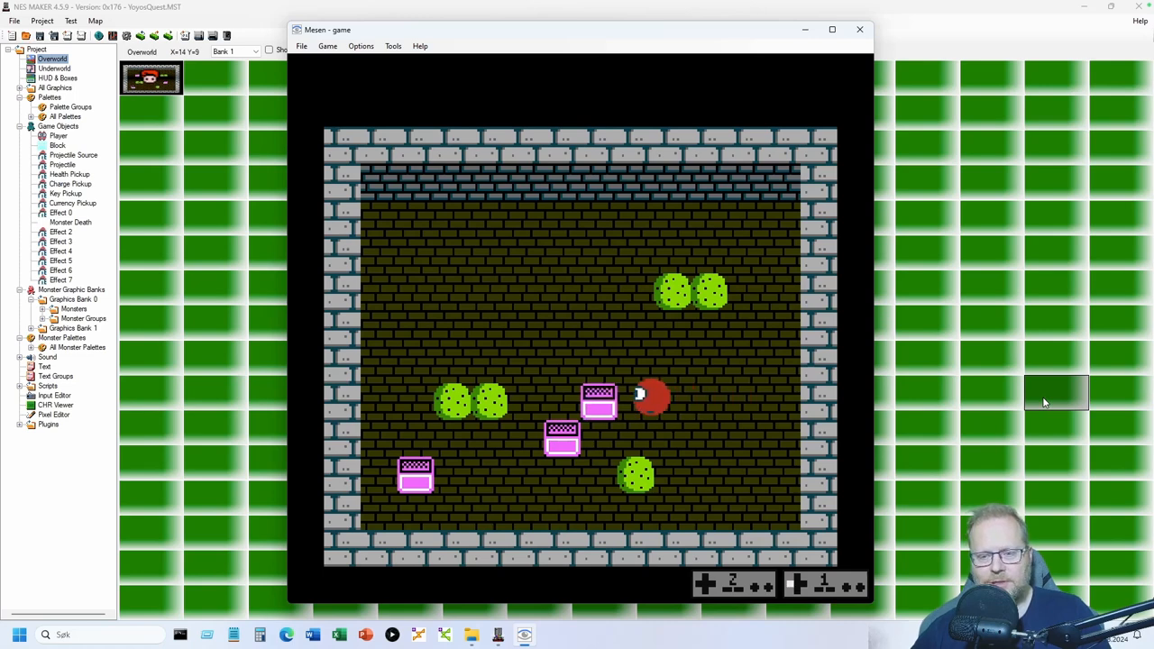
key("Down")
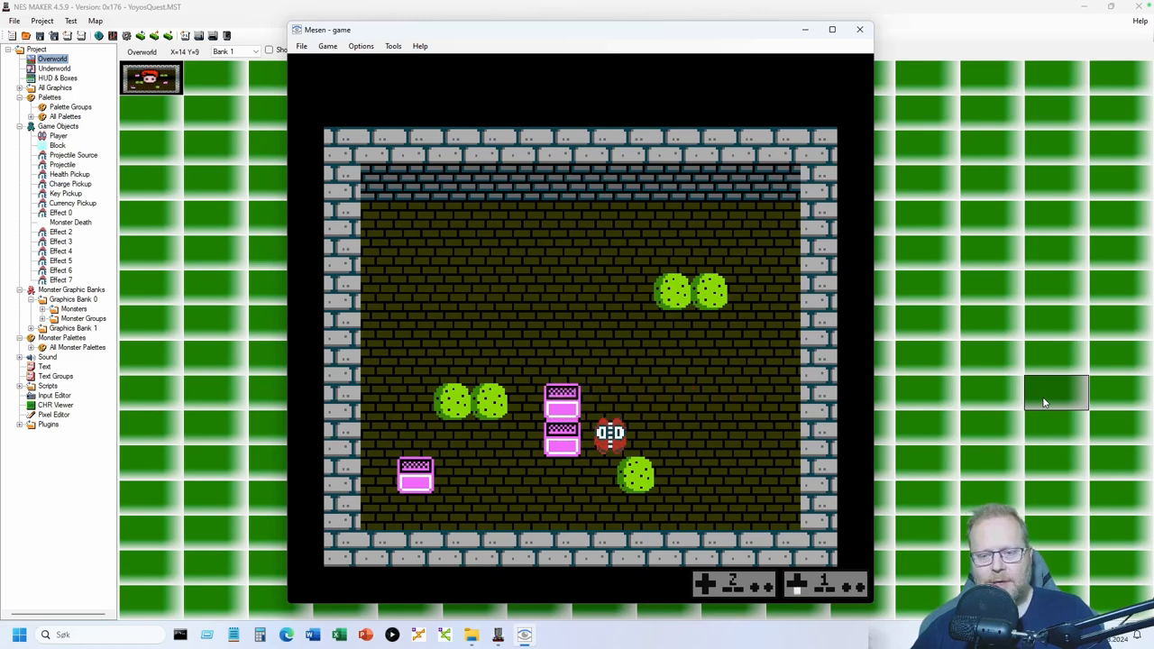
Push the lower centre block left and up, placing it between the left bushes and the other block
key("Left")
key("Down")
key("Left")
key("Up")
key("Right")
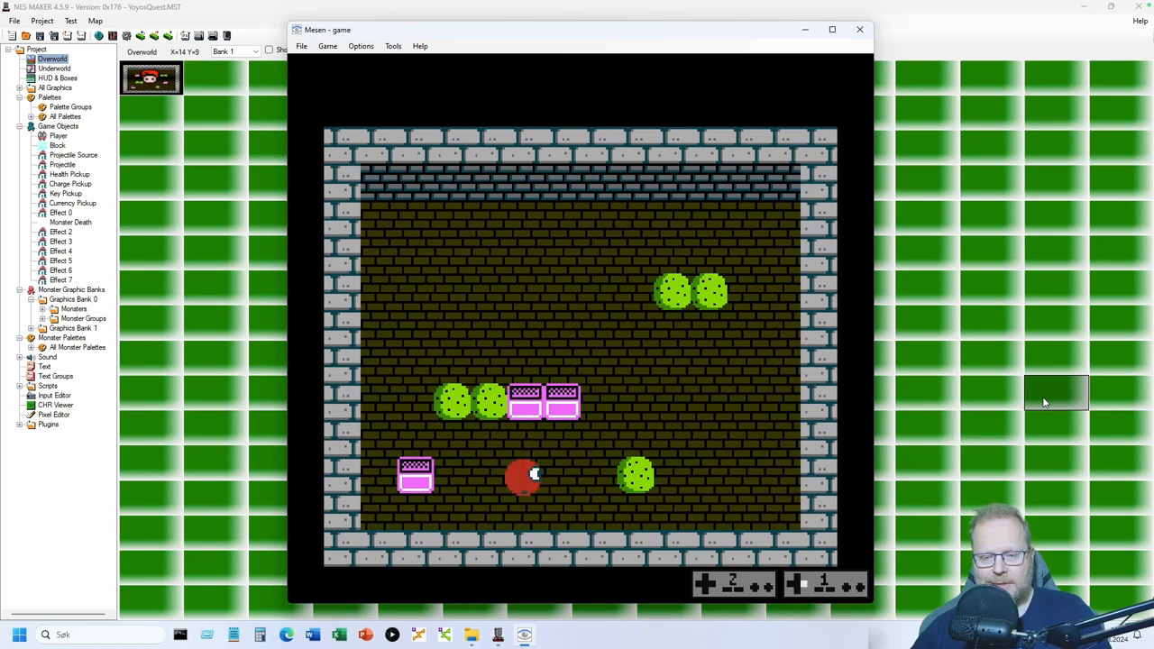
Try to push the two adjacent blocks left against the bushes from their right side
key("Up")
key("Right")
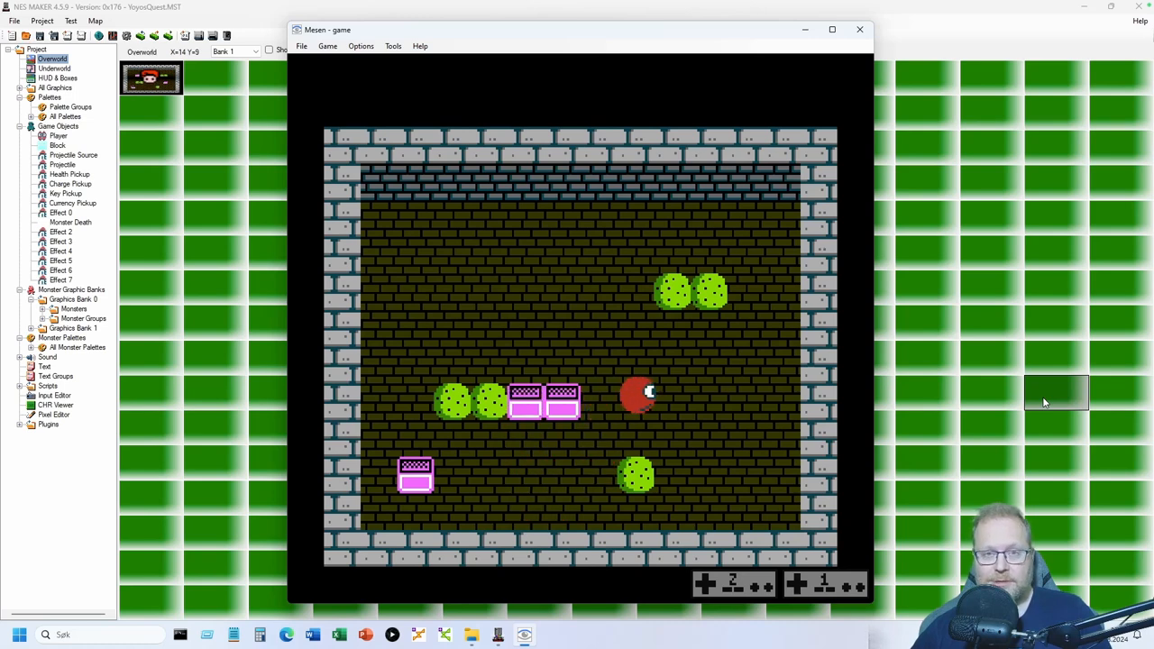
key("Left")
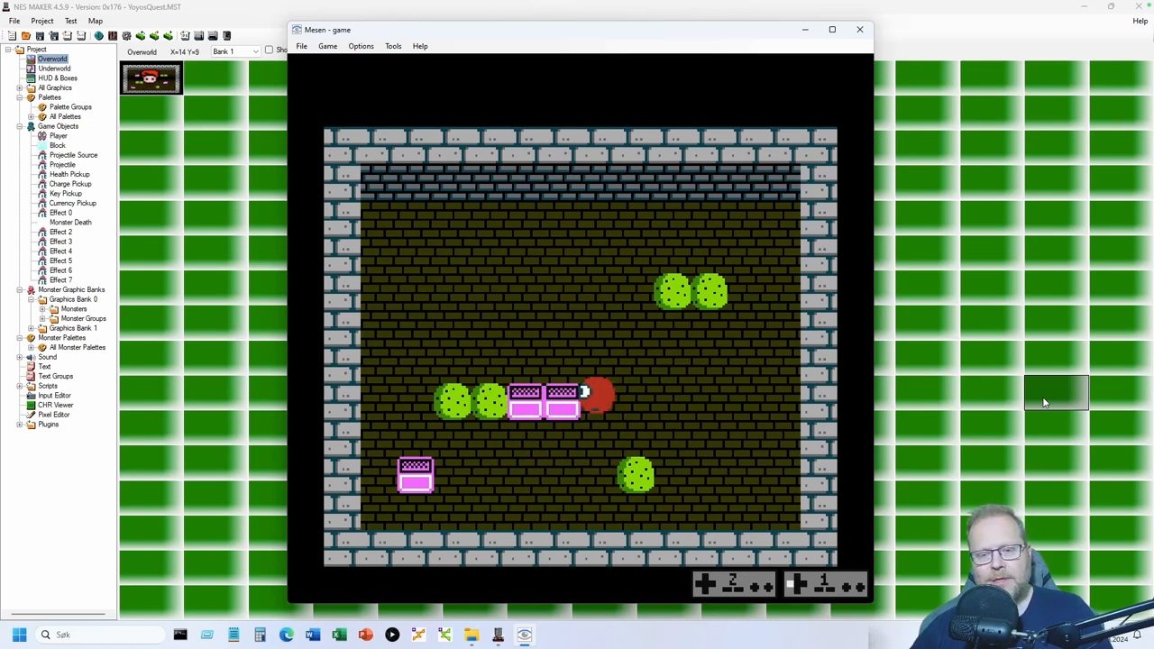
key("Right")
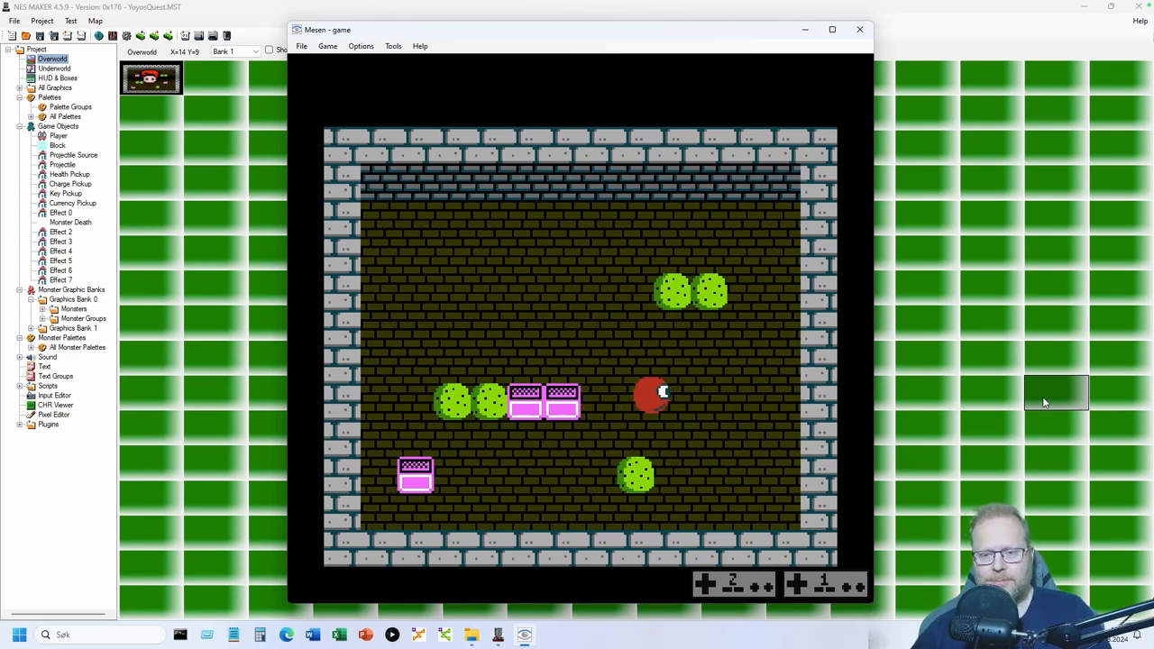
key("Left")
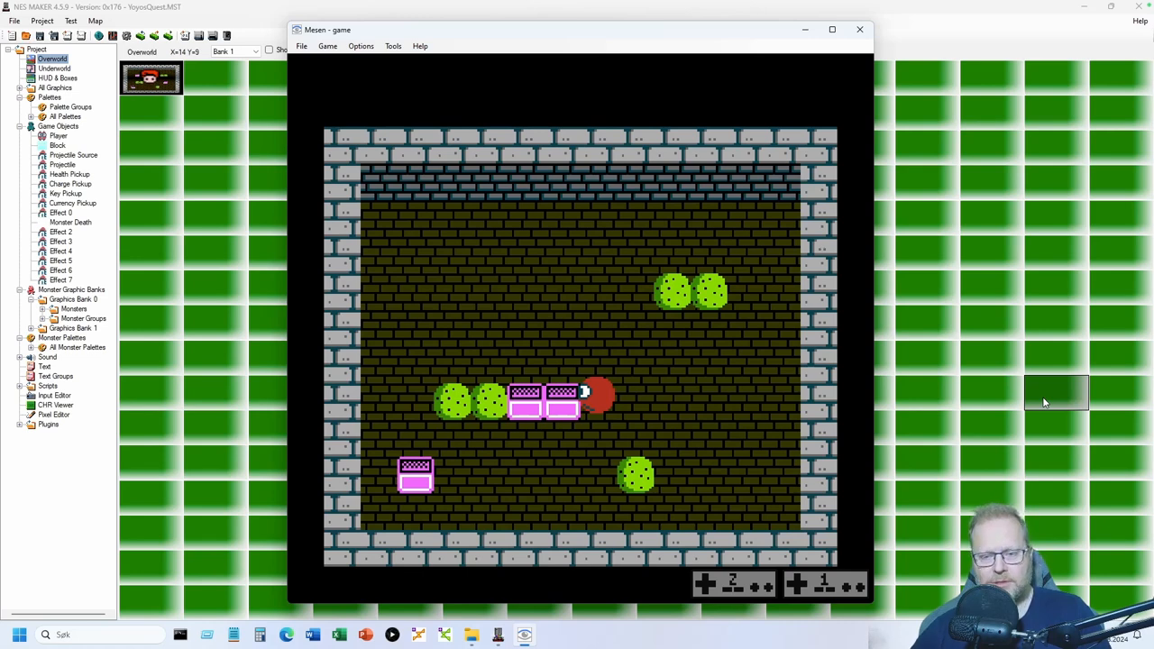
Go below the right block of the pair and push it up to the top wall
key("Down")
key("Left")
key("Up")
key("Up")
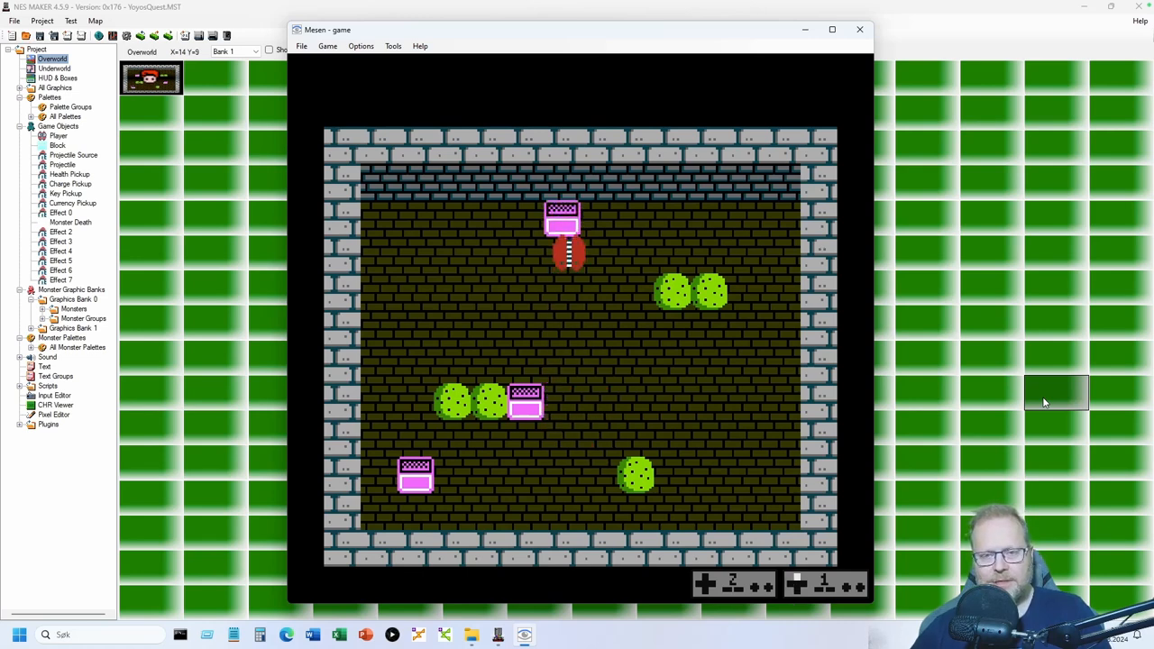
Return to the block beside the left bushes and push it down to the bottom wall
key("Down")
key("Left")
key("Down")
key("Down")
Go round to the left side of the lower-left block and push it right against the single bush
key("Left")
key("Left")
key("Down")
key("Right")
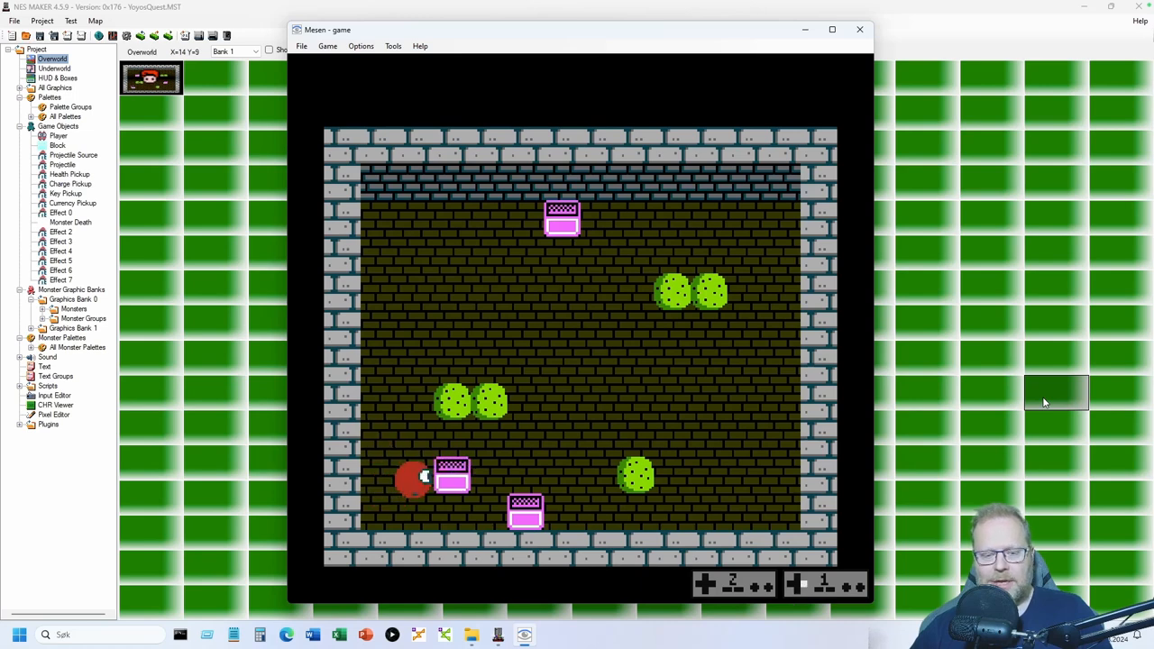
key("Up")
key("Right")
Walk the player back up to the open floor and close the Mesen game window
key("Up")
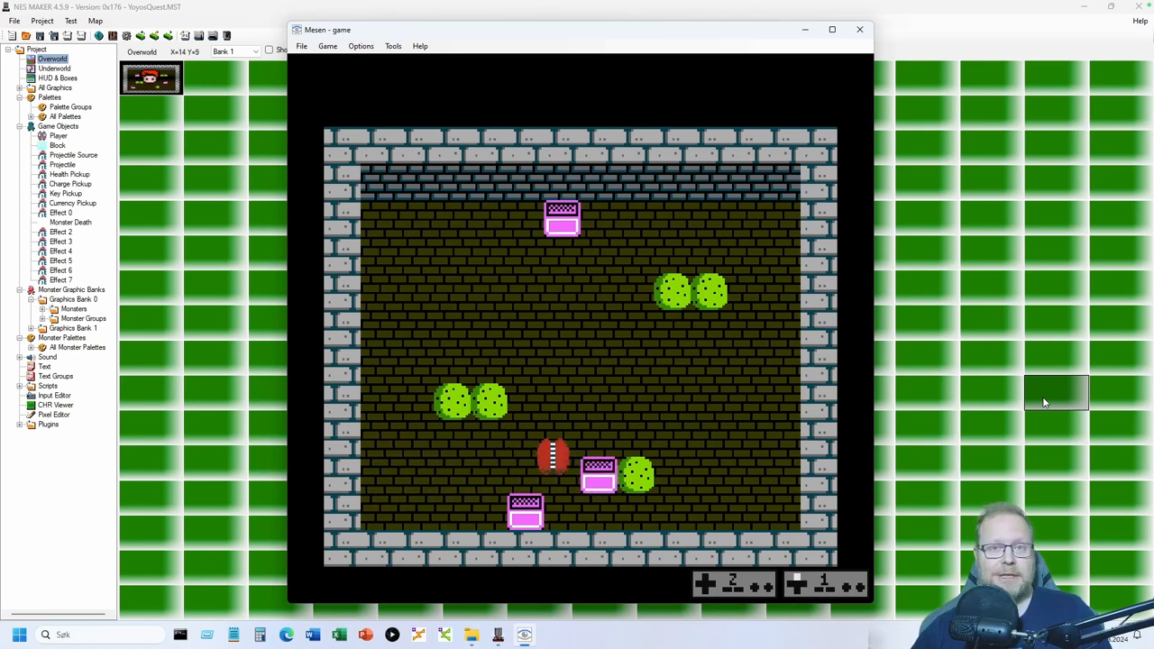
key("Right")
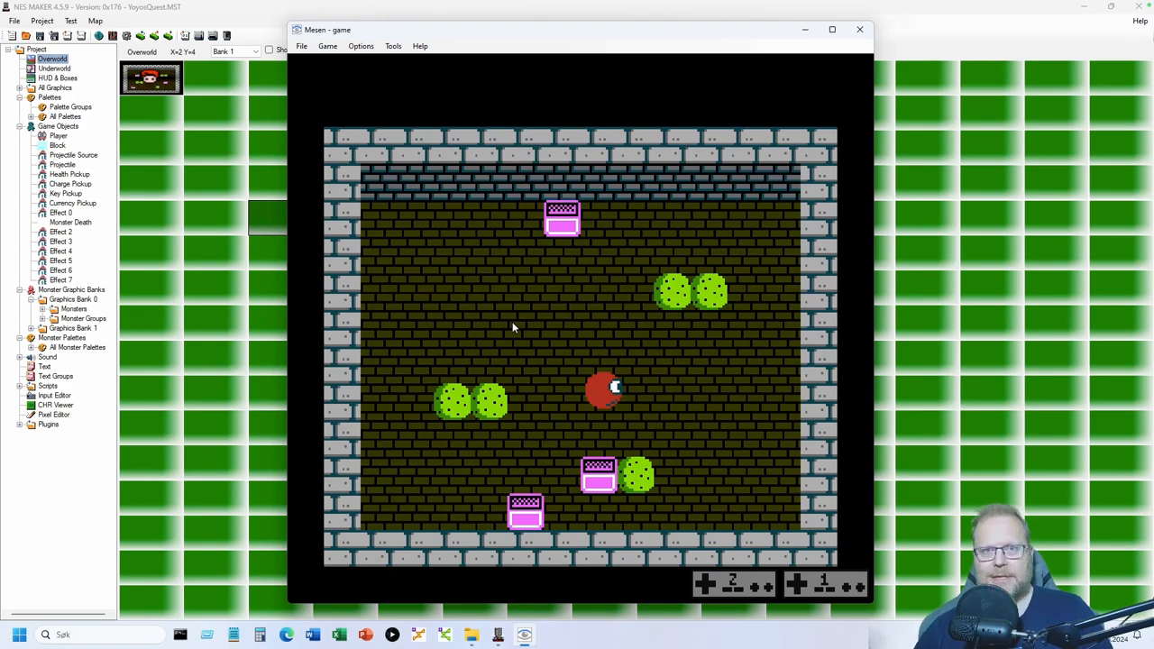
left_click(861, 31)
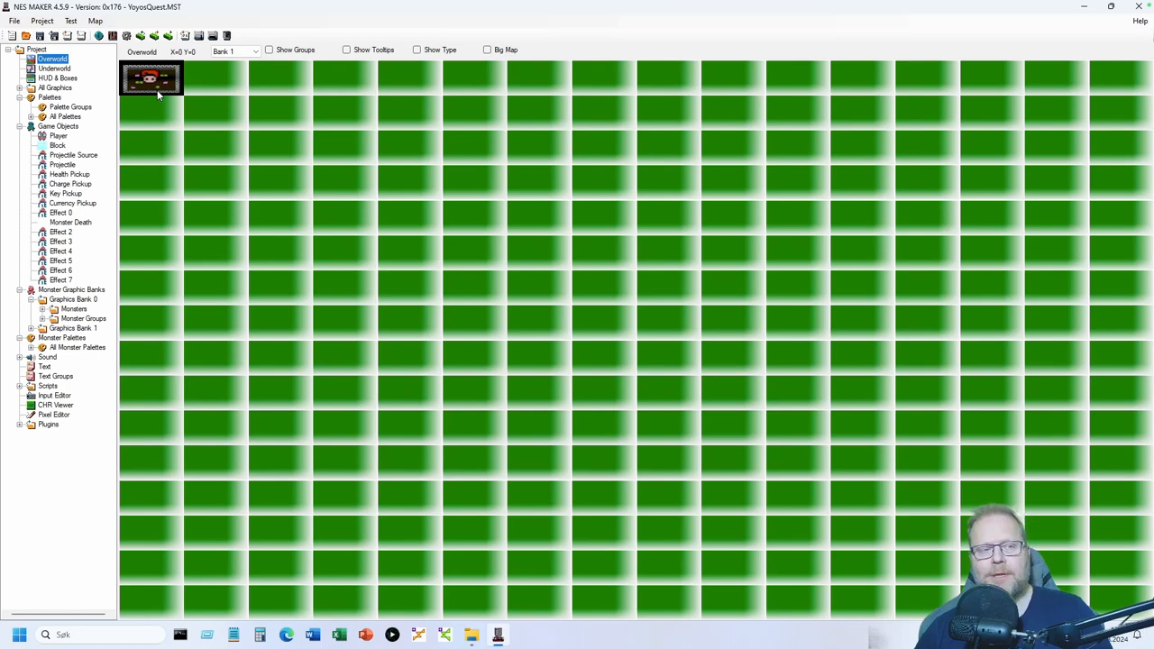
Review the Block object's sprite tiles, its default animation assignments and its flags and speed details
left_click(57, 145)
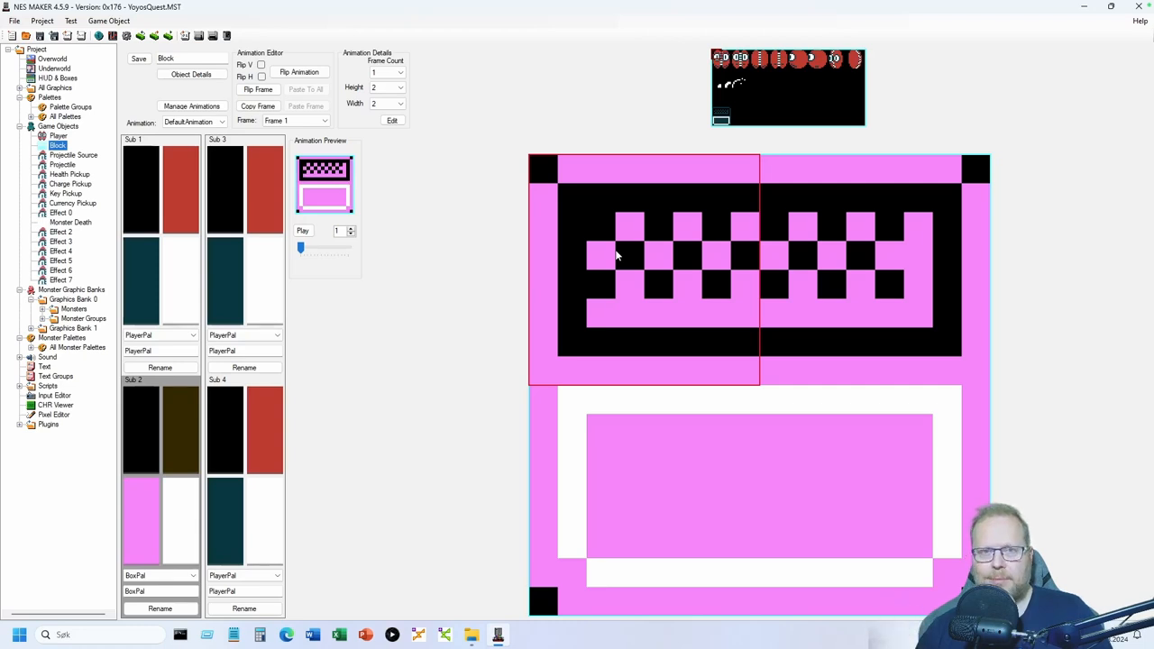
left_click_drag(617, 256, 793, 328)
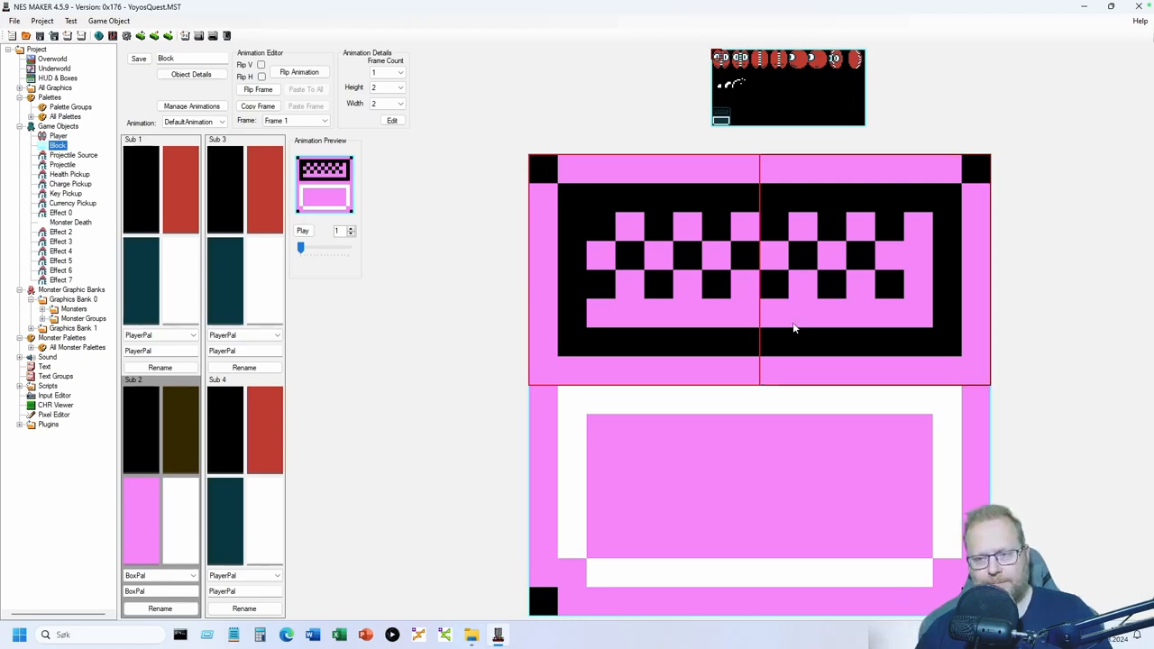
left_click_drag(750, 317, 530, 280)
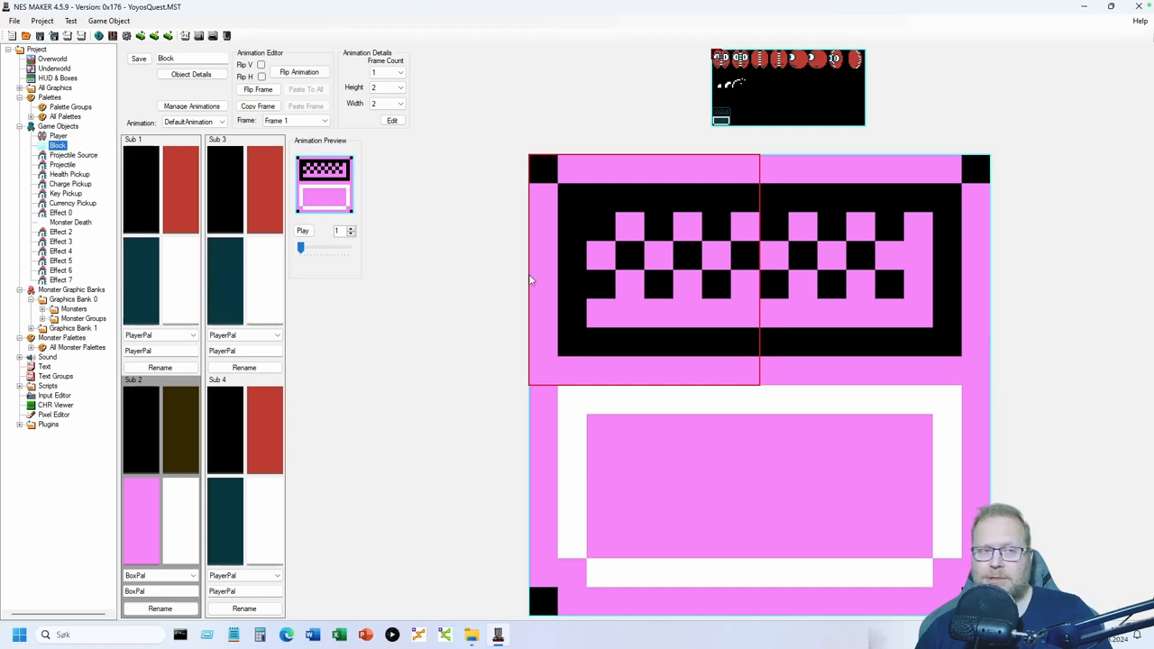
left_click(191, 76)
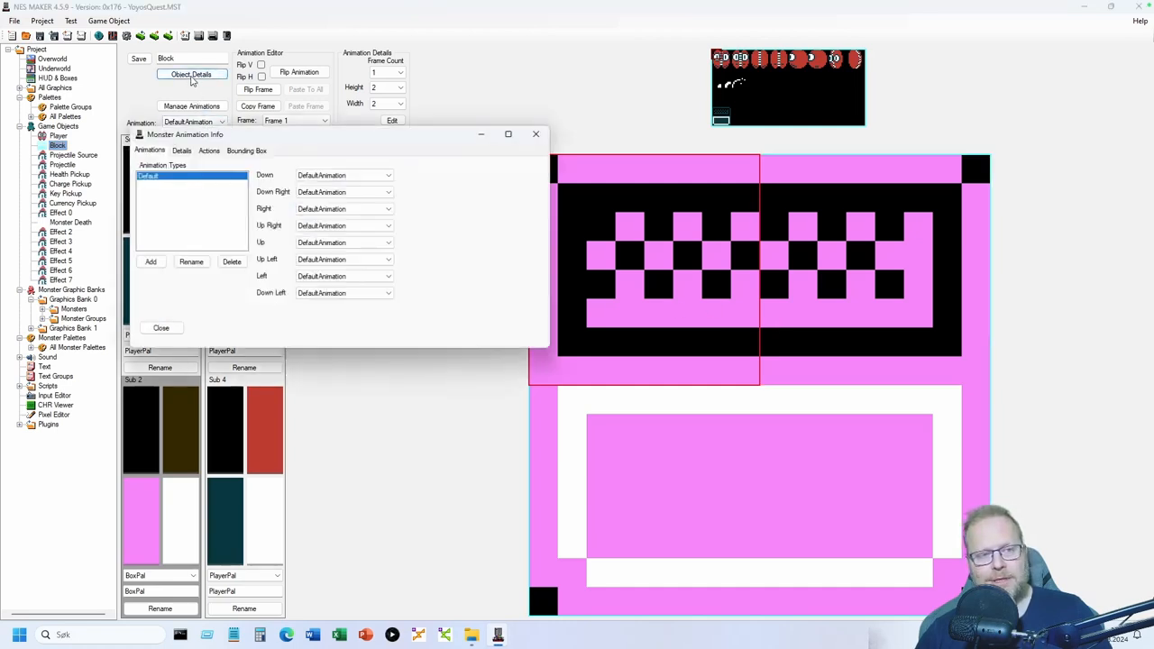
left_click(181, 152)
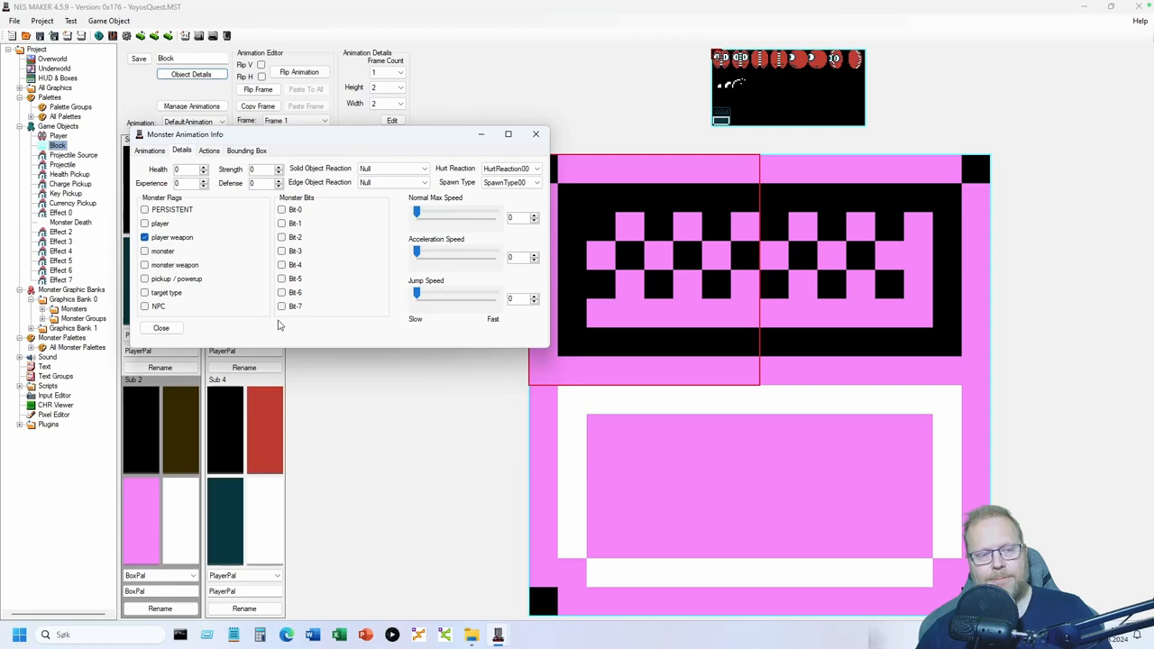
left_click(160, 328)
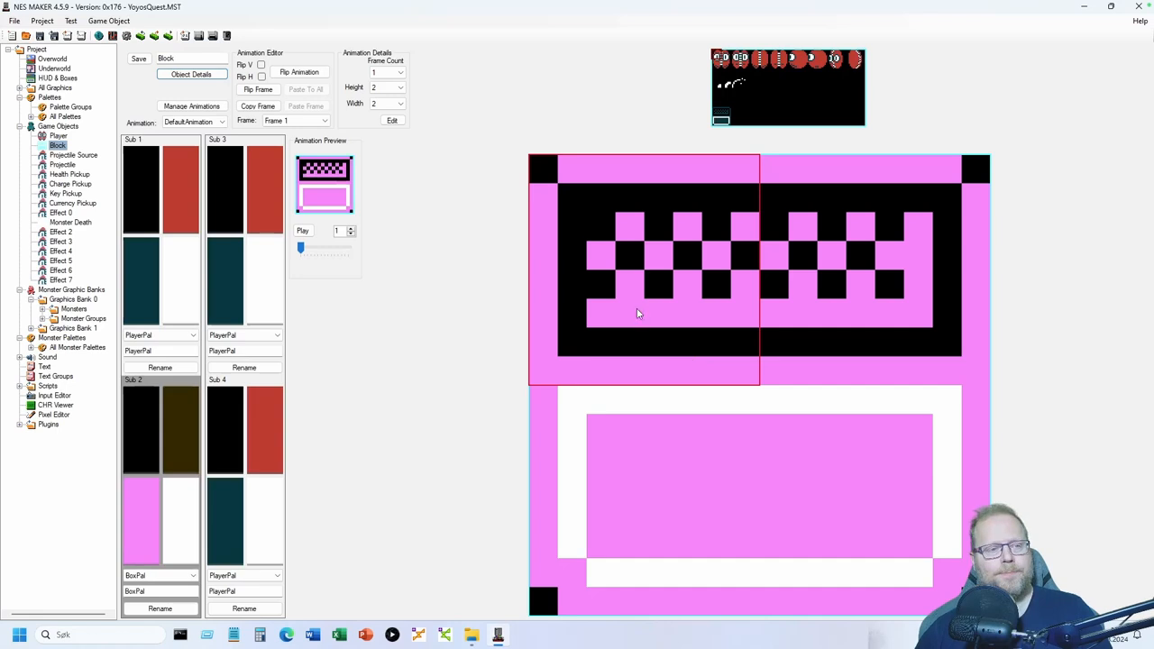
Place Monster1 on the floor above the player and Monster2 just right of the single bush on the first Overworld screen
left_click(64, 59)
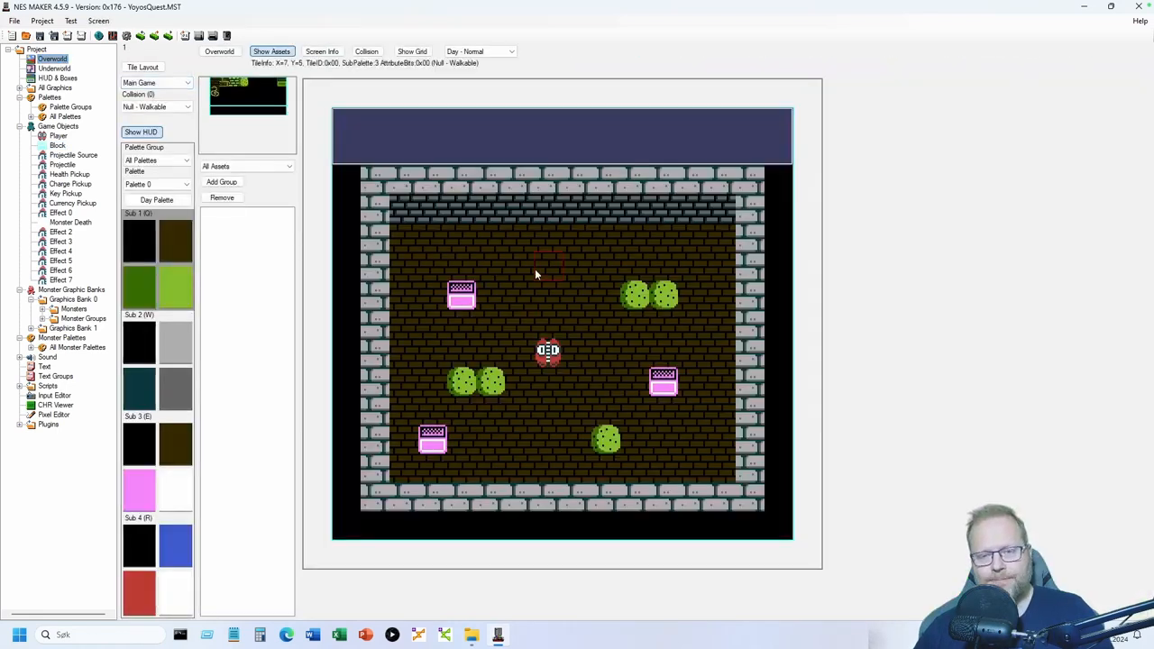
right_click(537, 265)
mouse_move(625, 326)
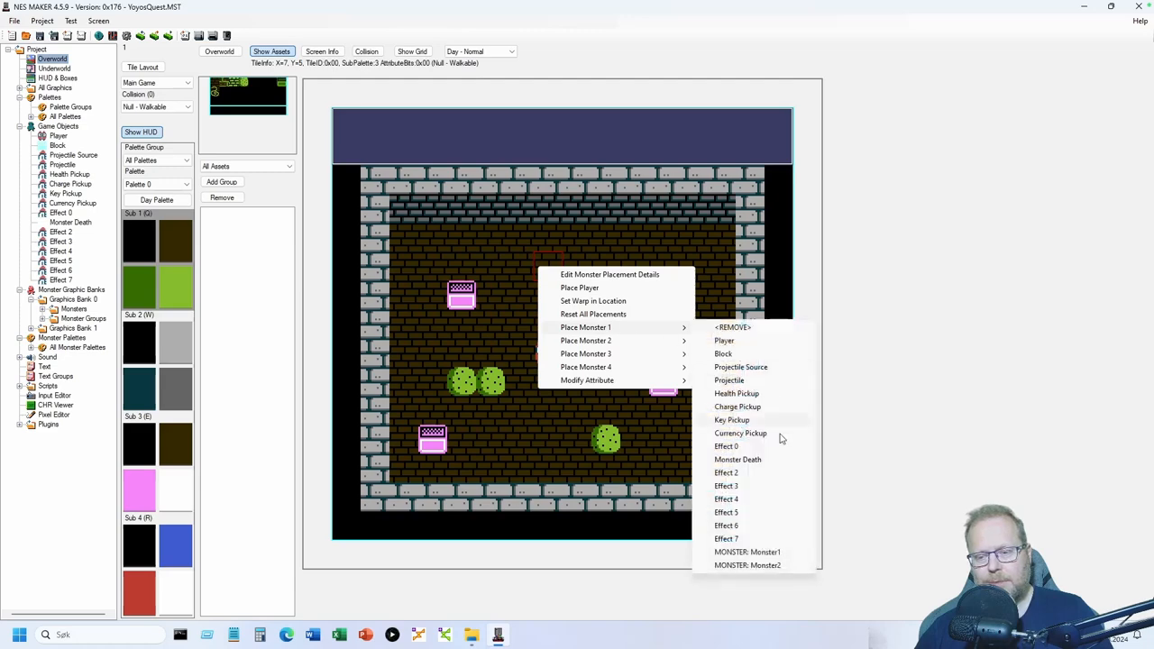
left_click(758, 553)
right_click(671, 444)
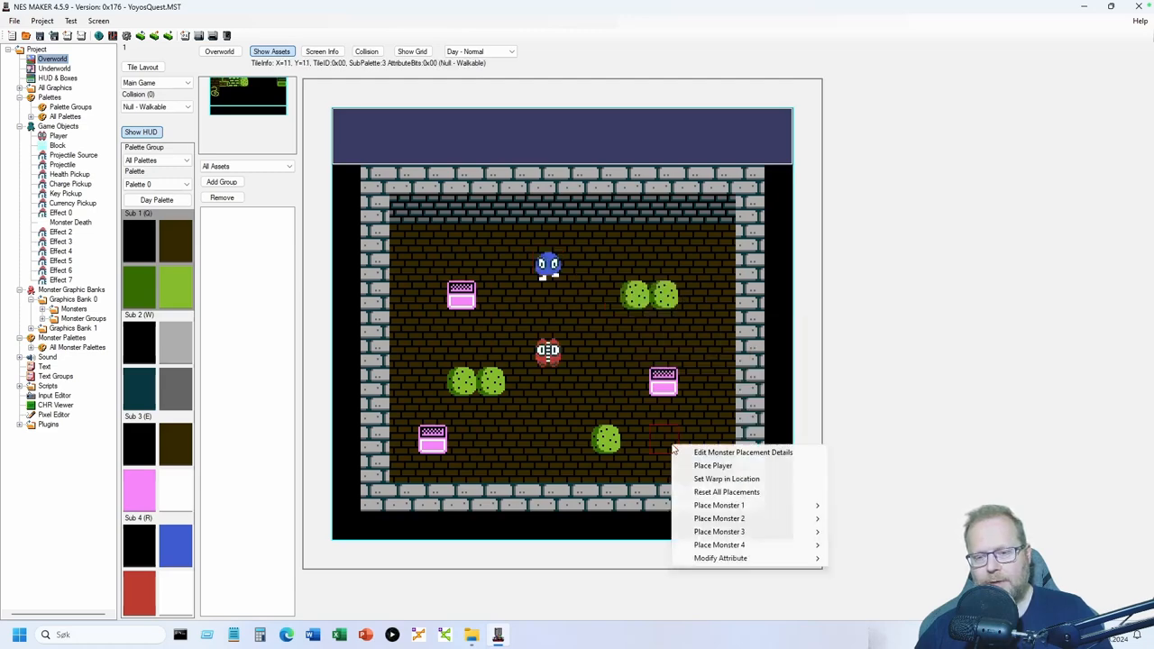
mouse_move(730, 531)
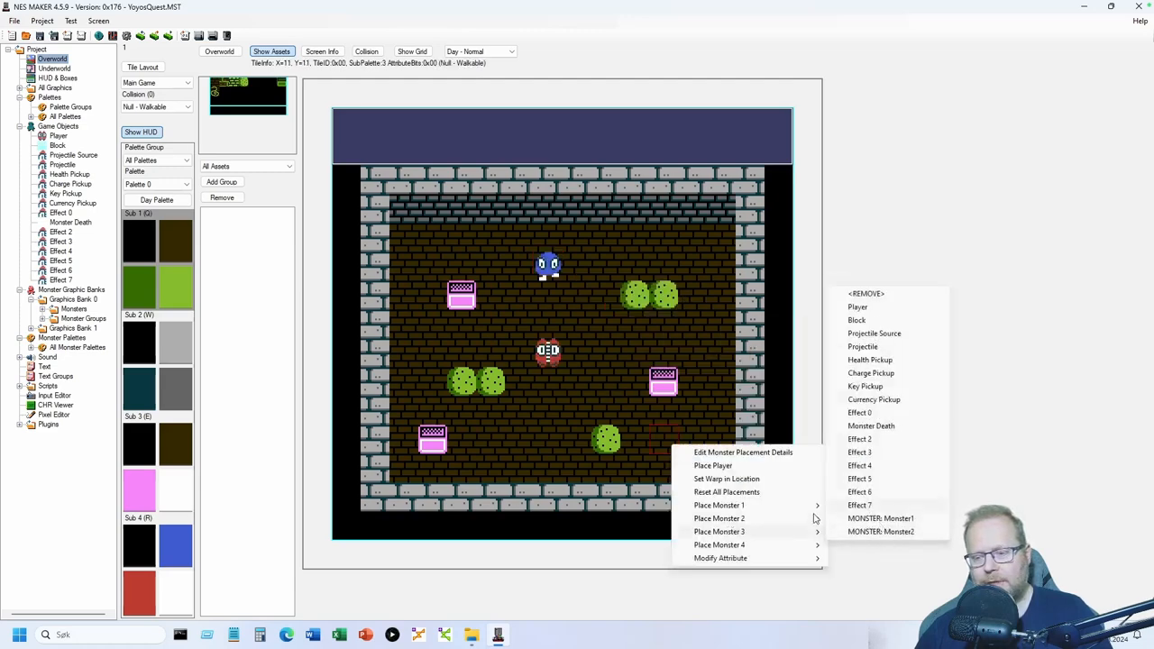
left_click(873, 519)
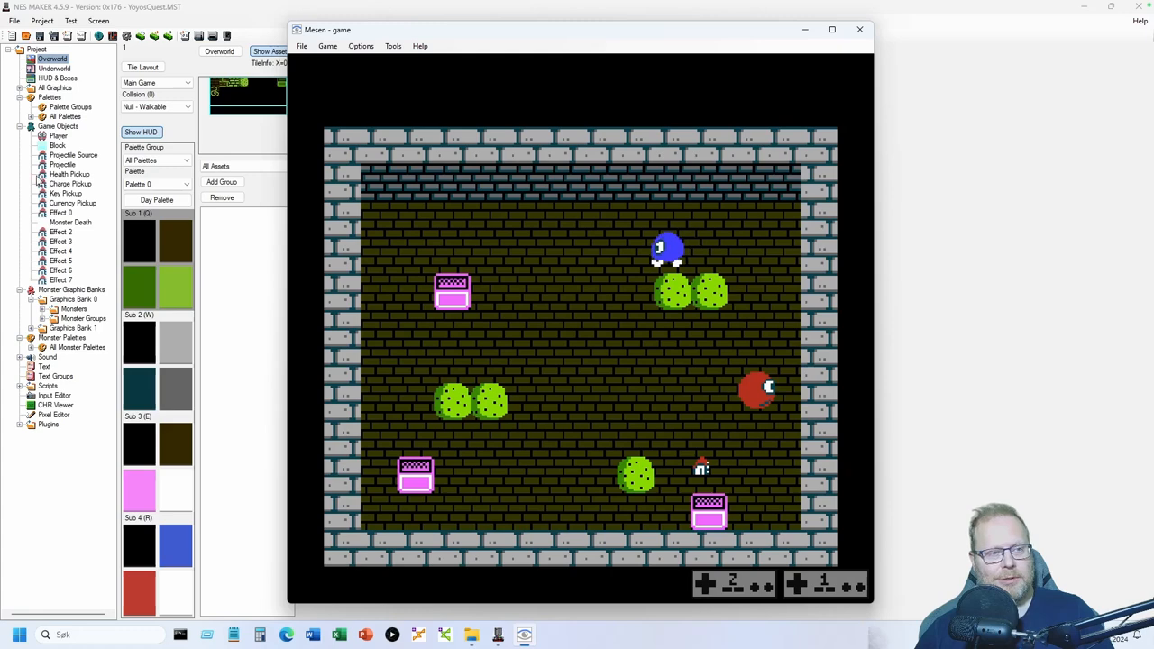
Check the Health Pickup object's graphics, then close the Mesen game window
left_click(65, 173)
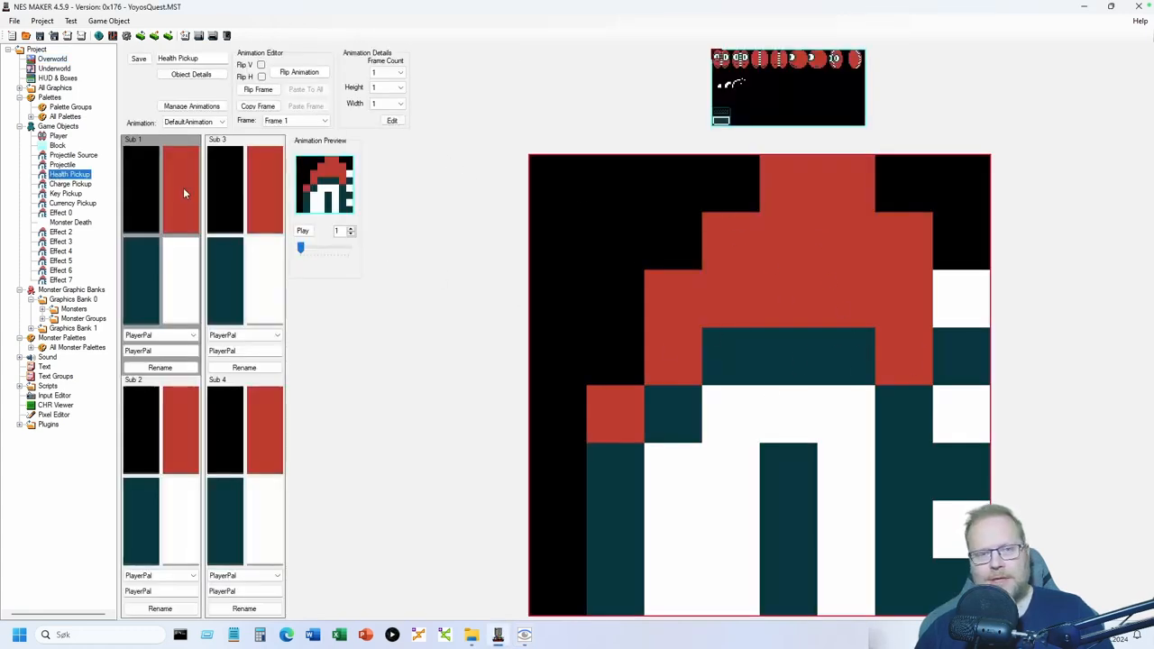
left_click(52, 59)
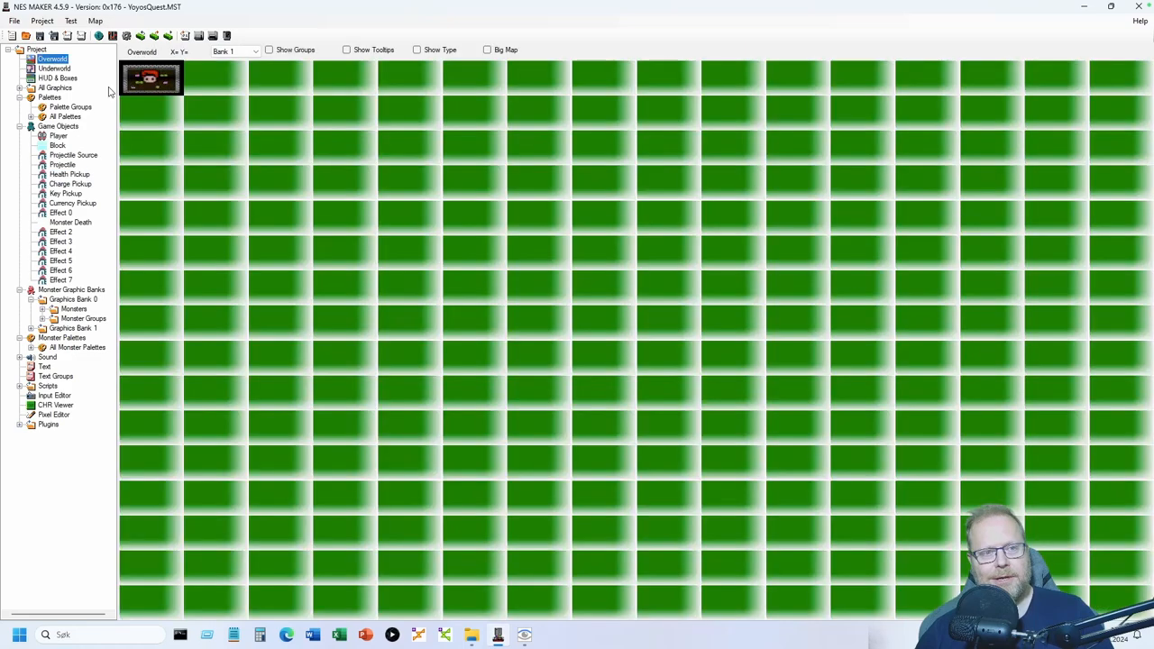
left_click(524, 635)
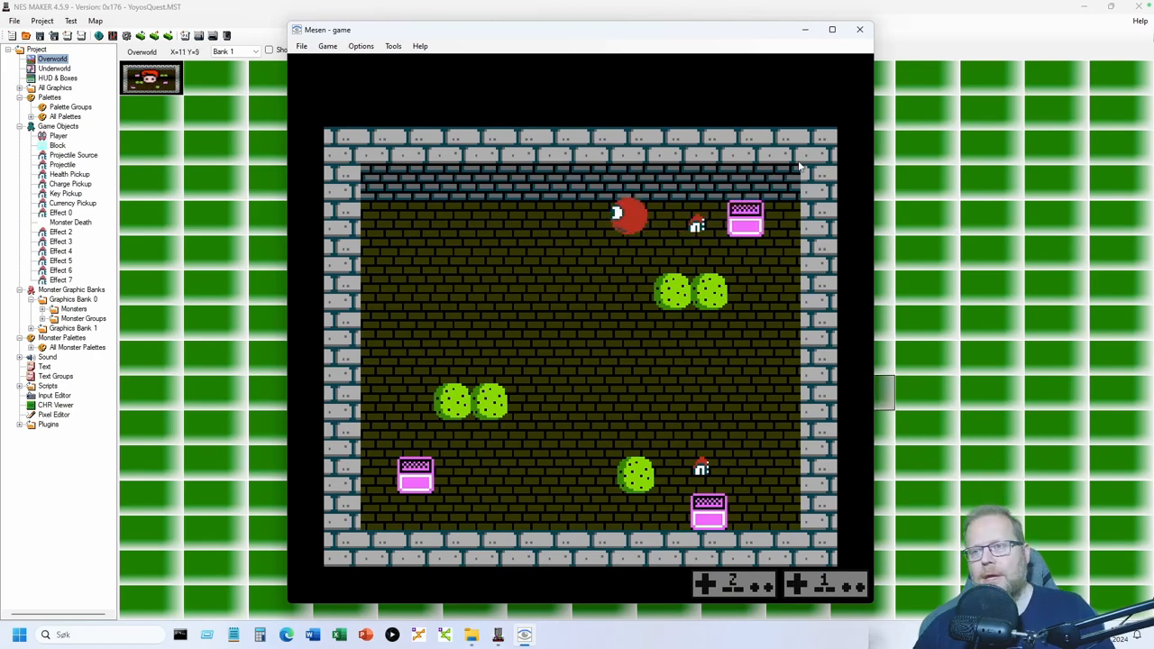
left_click(859, 29)
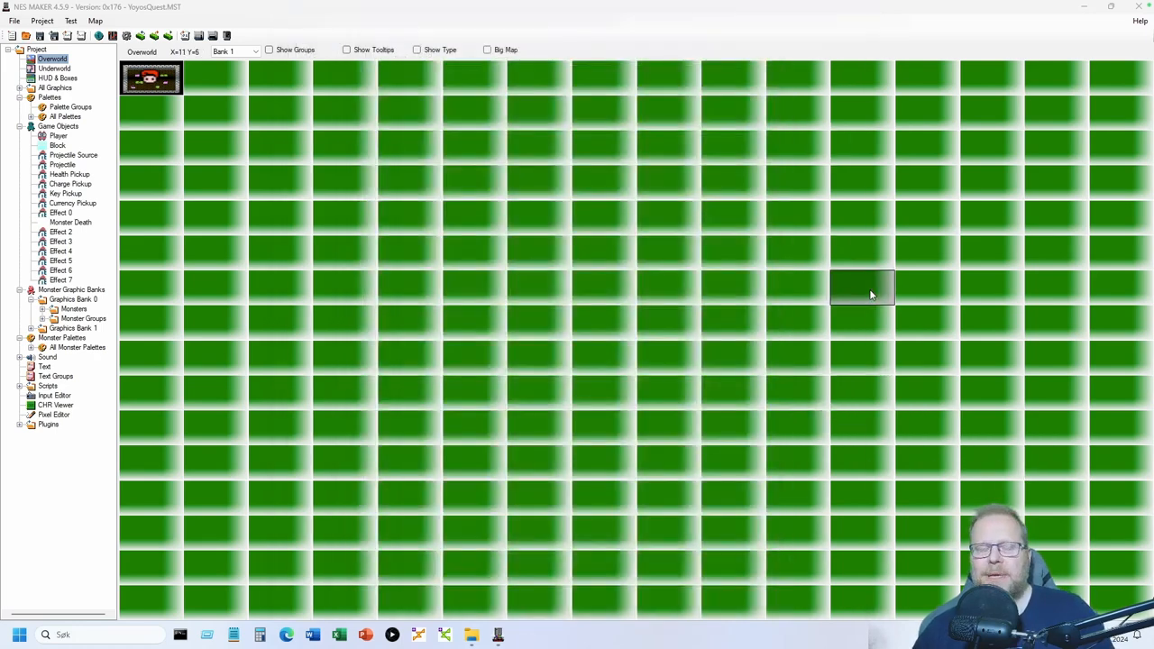
Examine the first Overworld screen with its placed monsters and the Player object's sprite
left_click(56, 62)
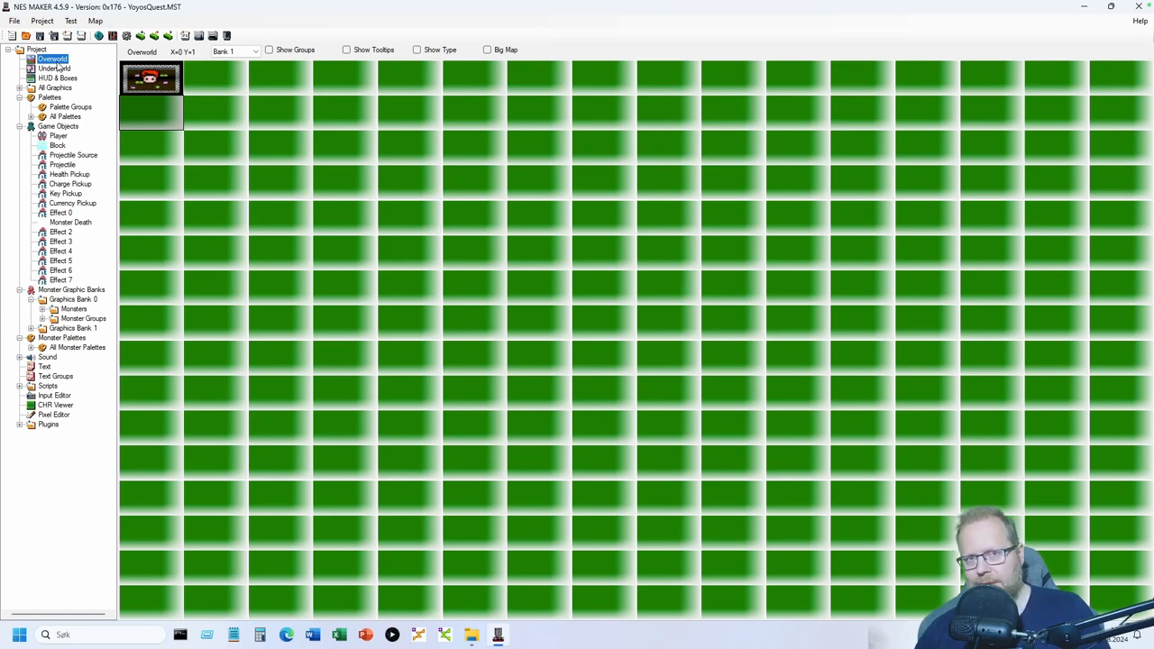
double_click(153, 86)
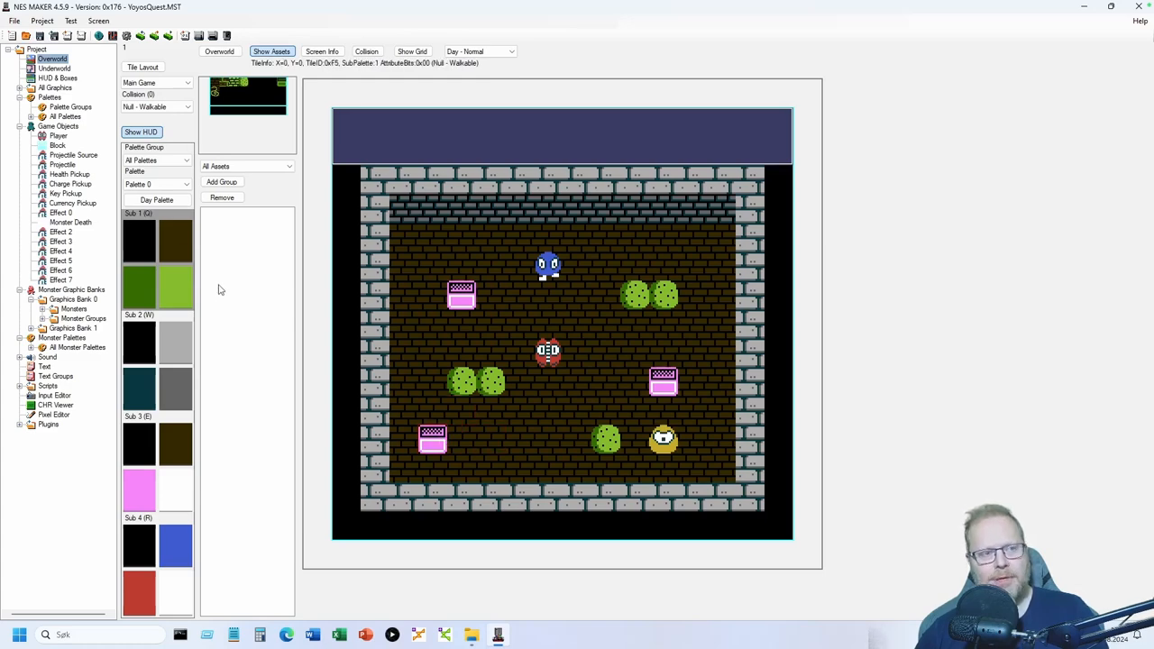
left_click(58, 136)
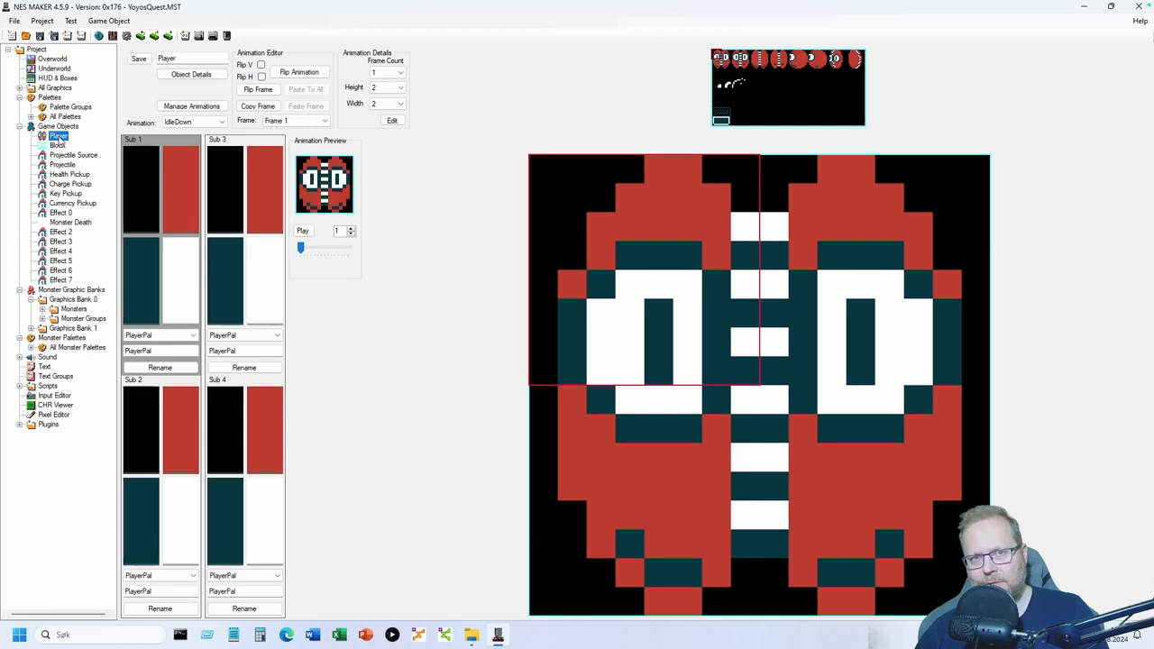
Inspect the Block object's bounding box in its object details
left_click(57, 147)
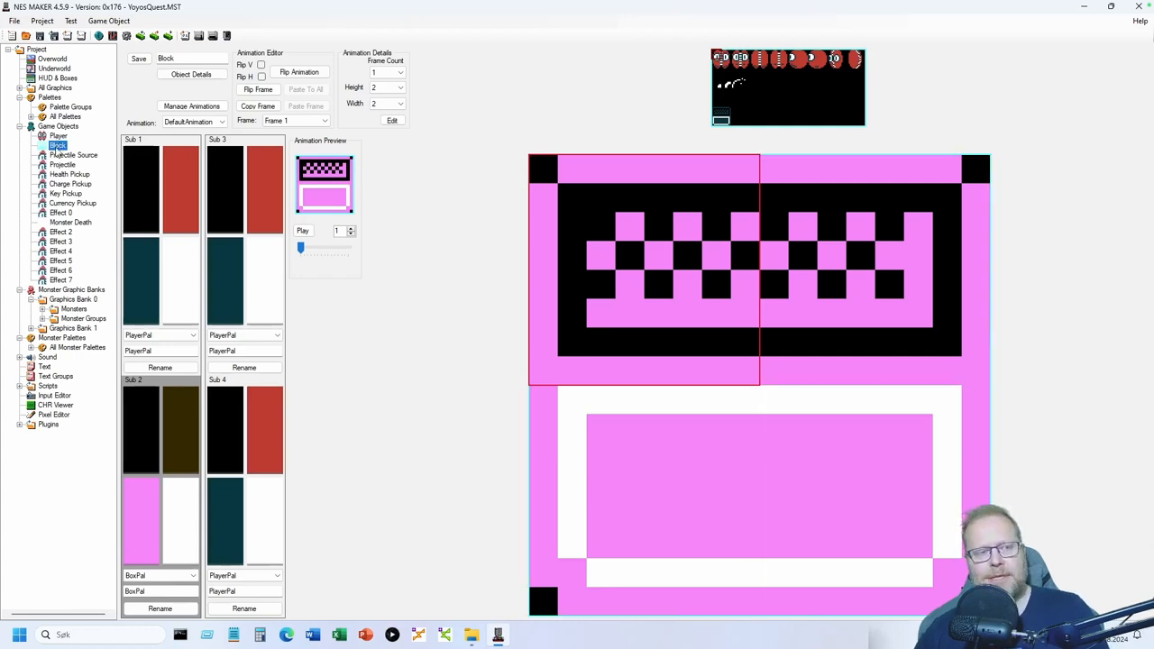
left_click(54, 147)
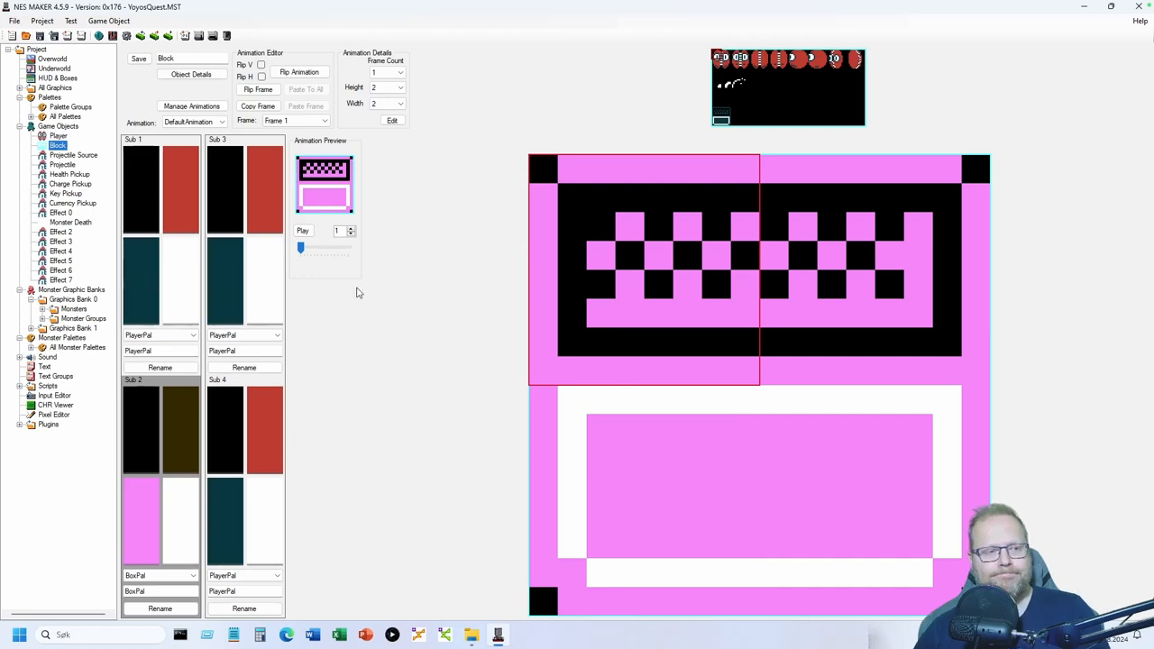
left_click(187, 76)
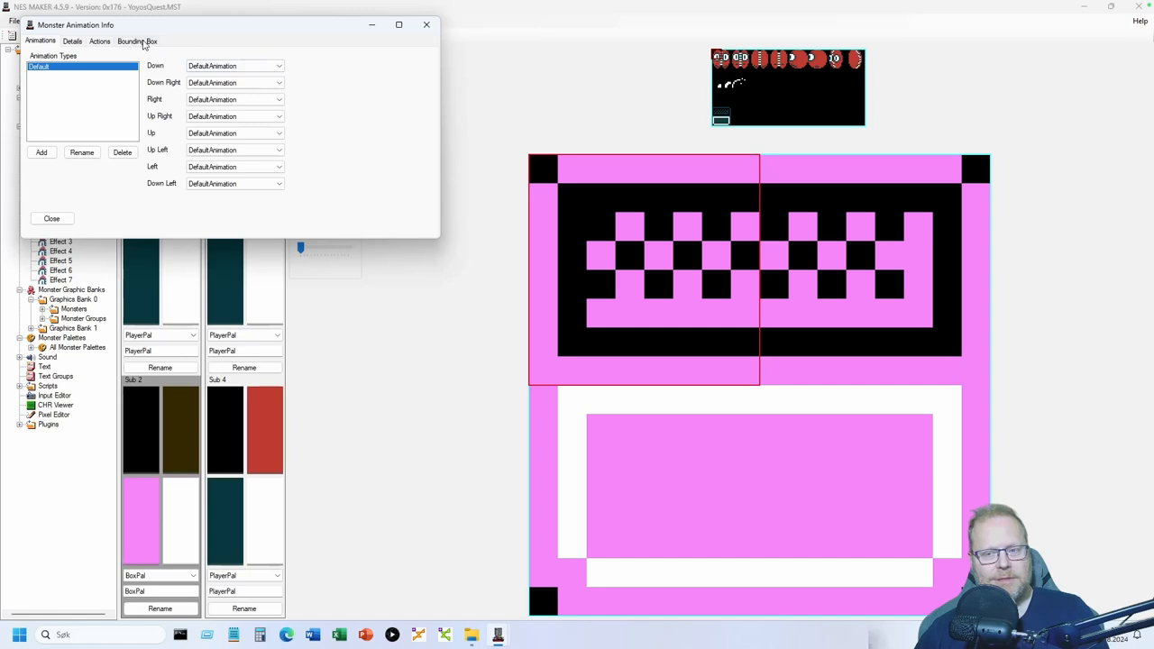
left_click(140, 41)
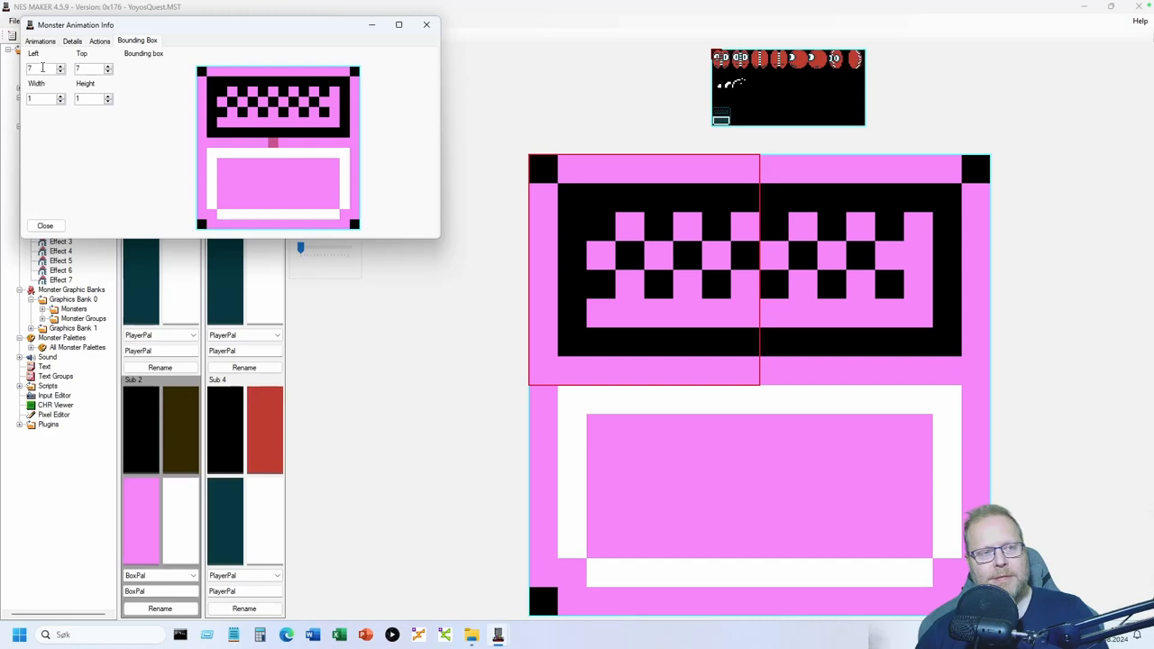
left_click(47, 226)
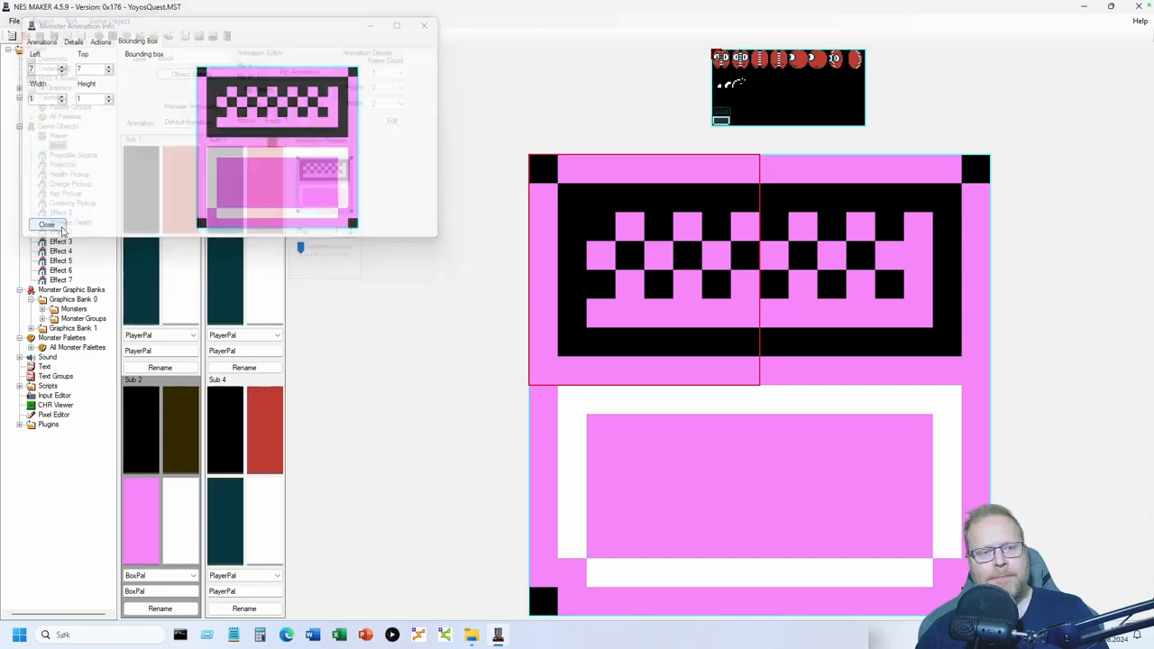
Inspect the Player object's flags, object reactions and speed values in its object details
left_click(57, 135)
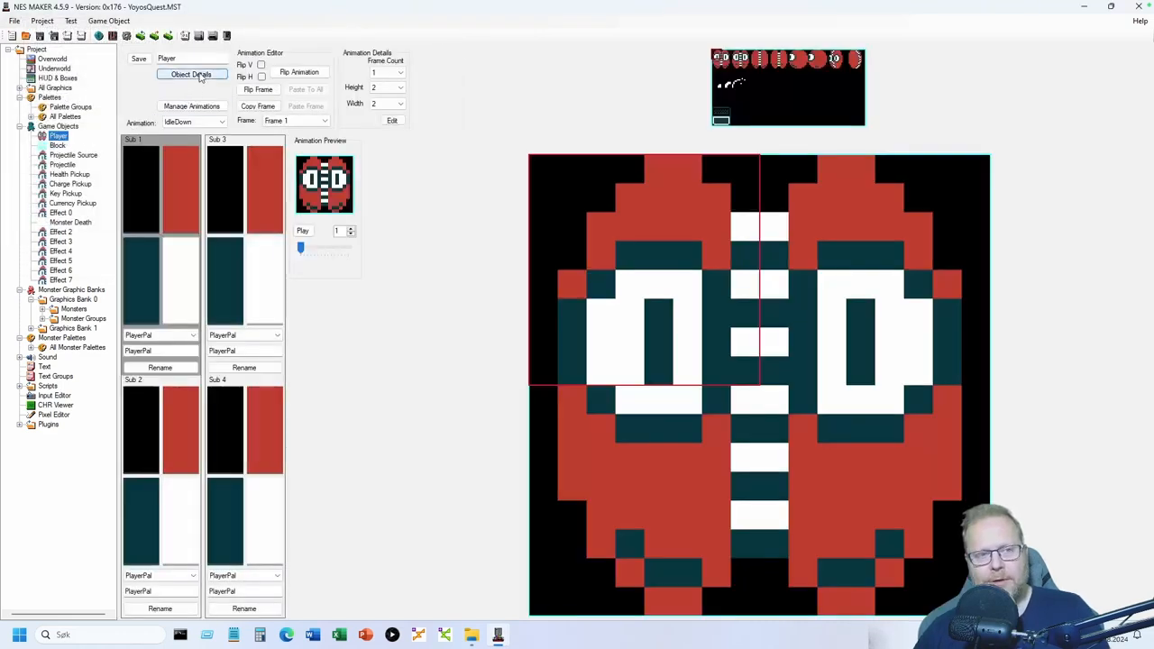
left_click(191, 74)
left_click(88, 57)
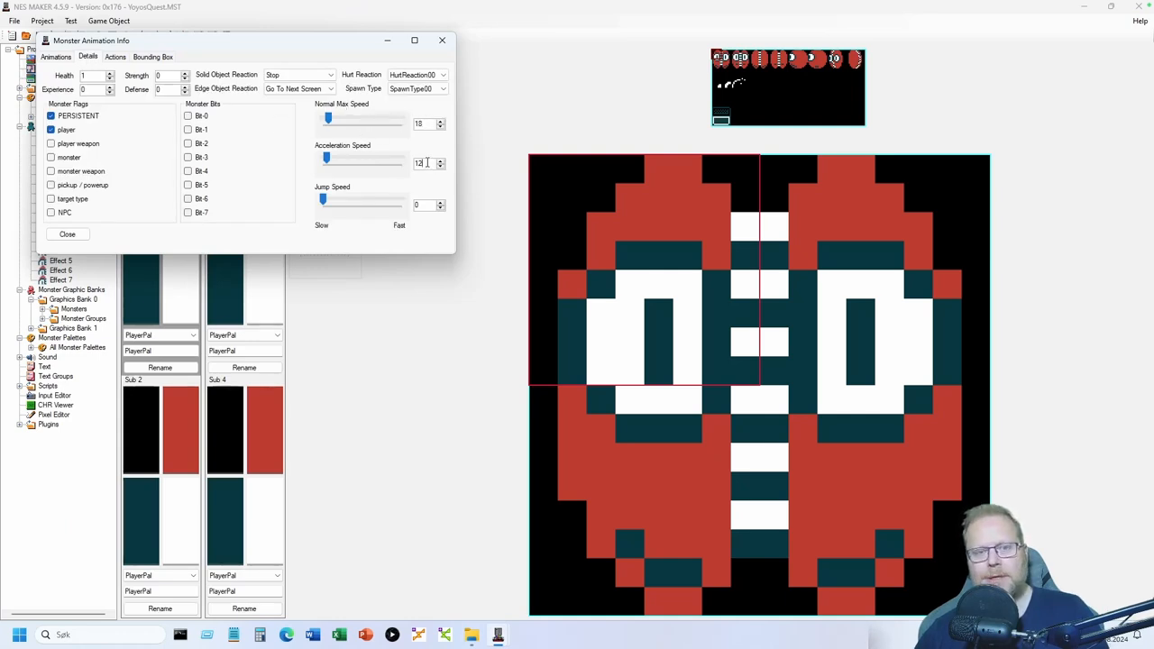
left_click(63, 236)
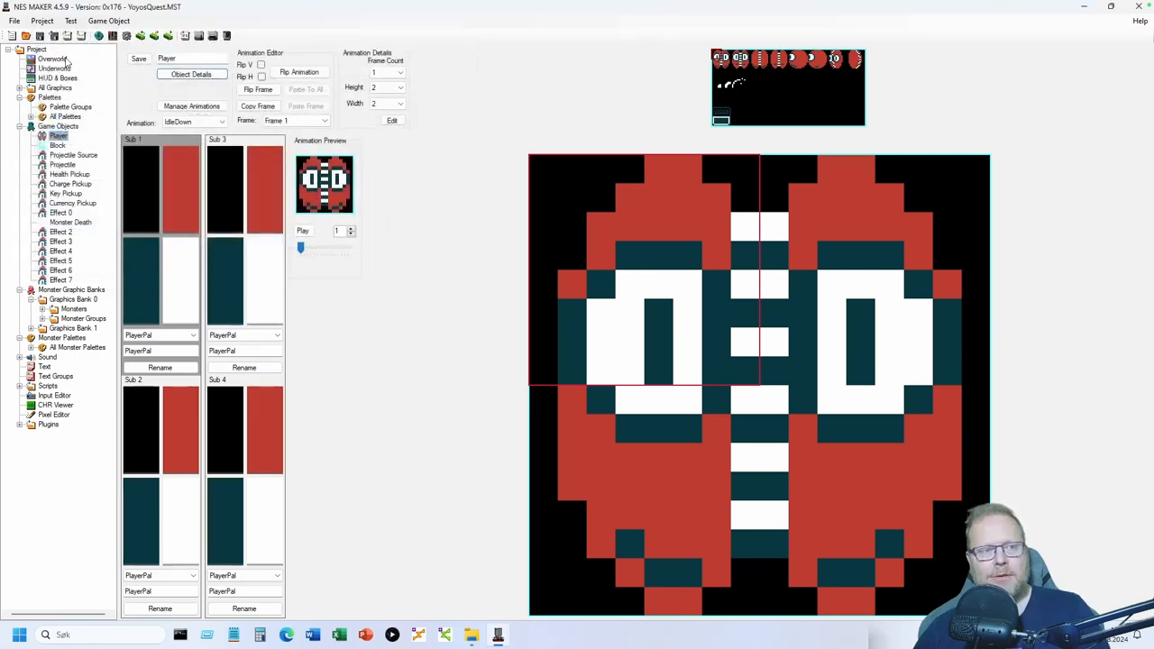
Show the collision values on the first Overworld screen, check the block tiles' collision type, and hide the values again
left_click(69, 60)
double_click(172, 83)
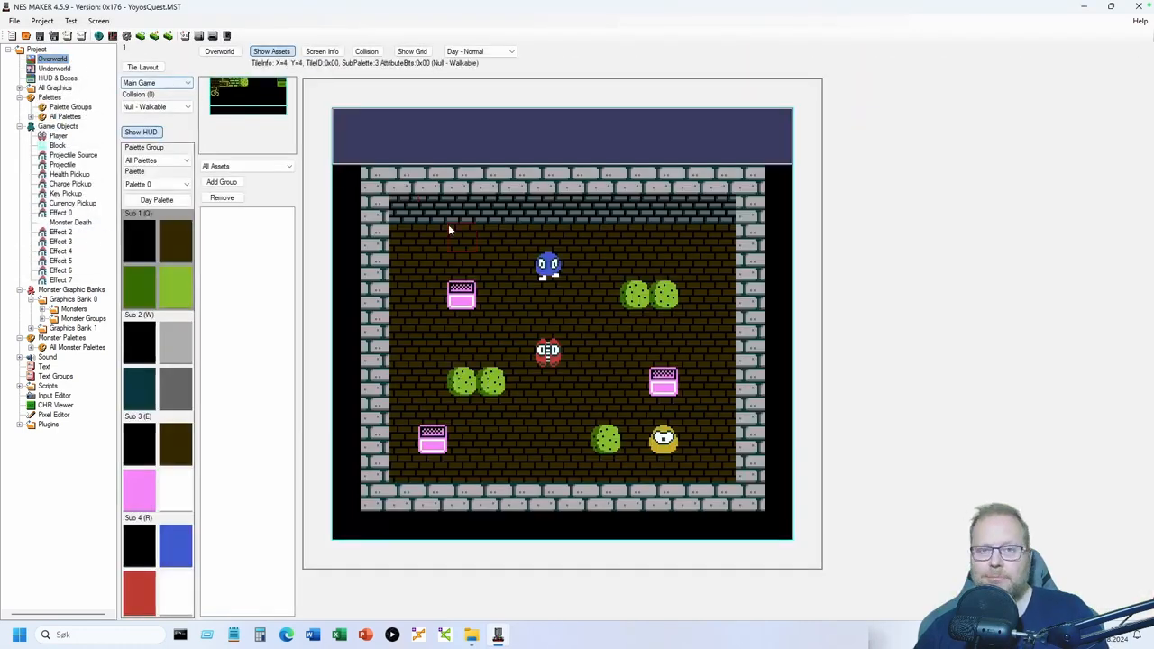
left_click(366, 51)
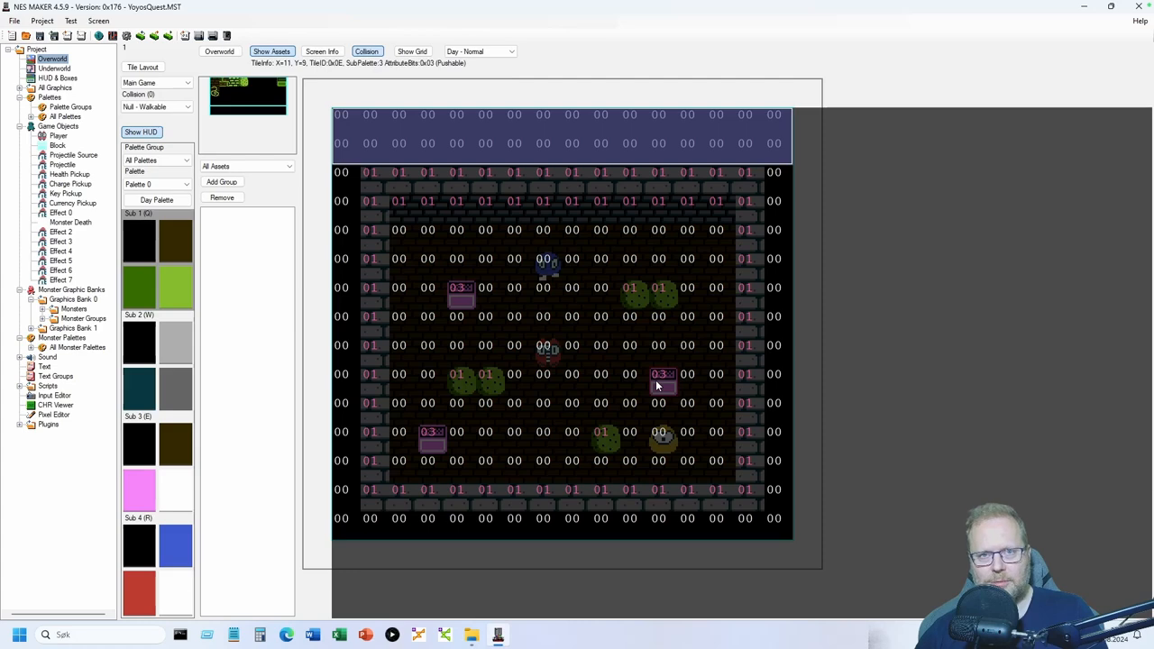
left_click(375, 53)
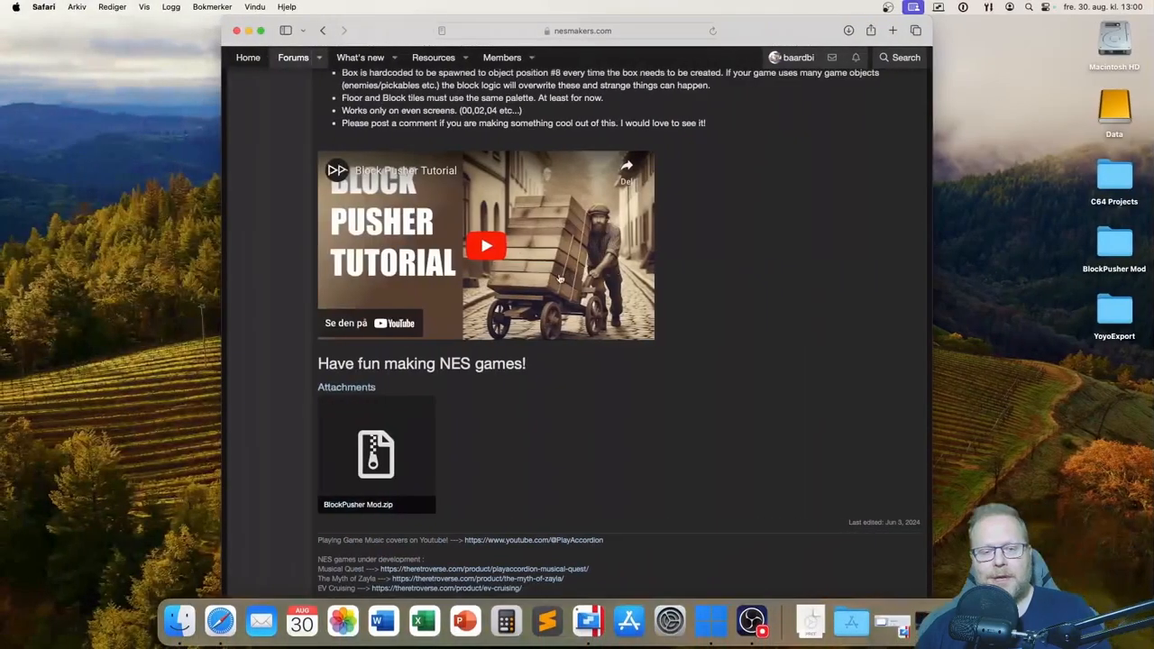
Switch to the Pushable Blocks Module thread on nesmakers.com in Safari and review its opening notes about using the module
scroll(559, 279, "up", 5)
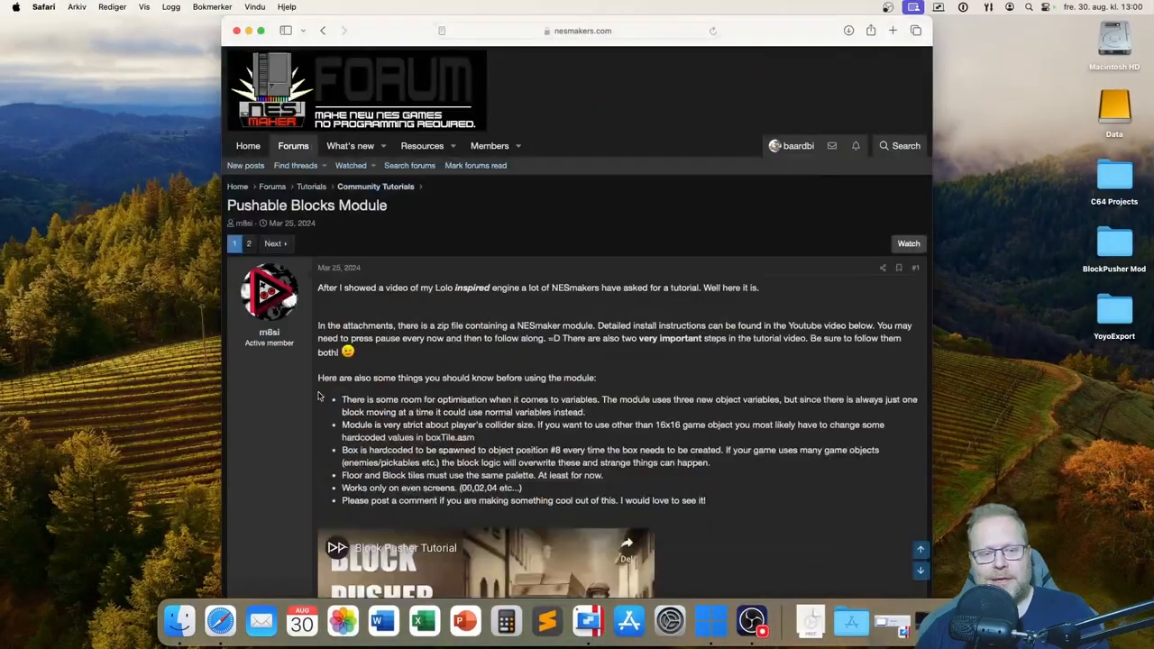